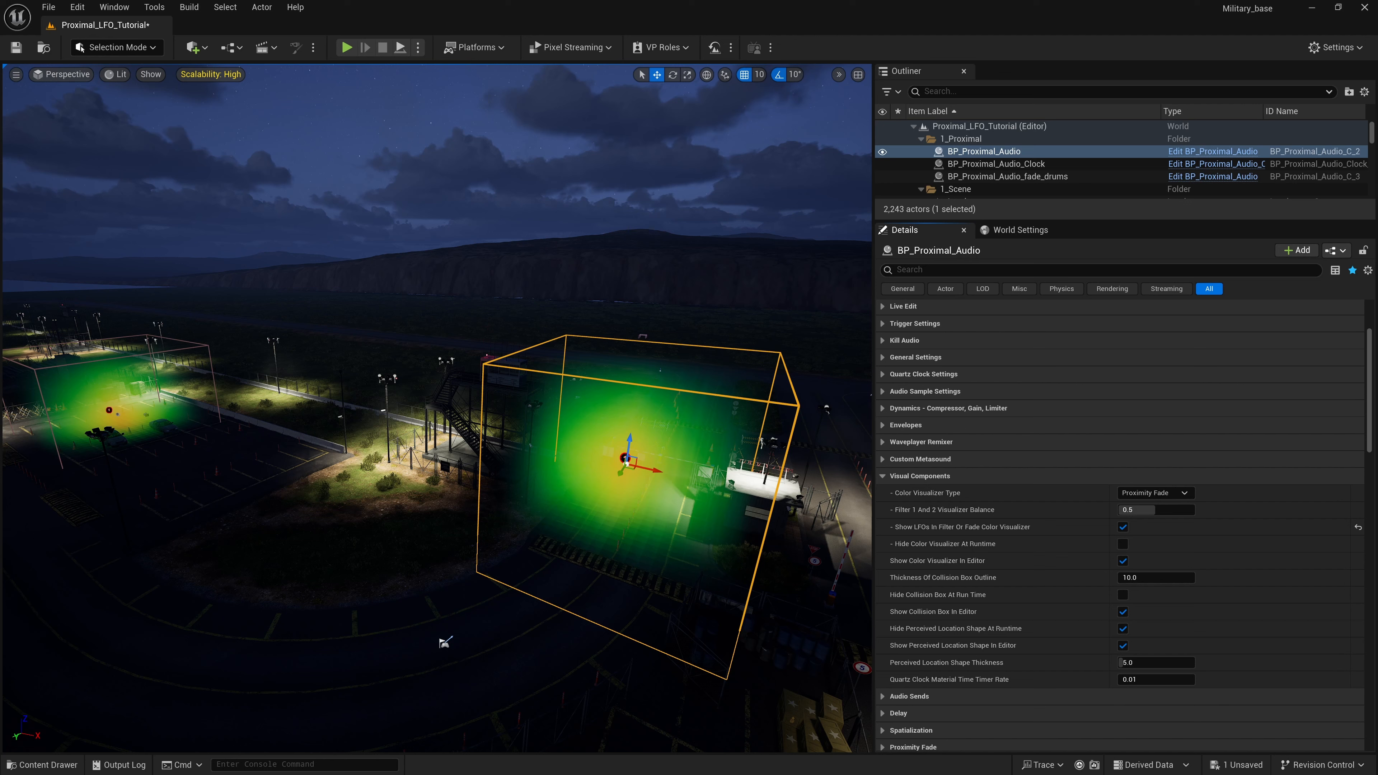
- Look around the proximity audio boxes and end the running play session of the level
{"action": "right_click_drag", "start_coordinate": [347, 390], "coordinate": [499, 426]}
{"action": "left_click", "coordinate": [349, 395]}
{"action": "left_click", "coordinate": [414, 429]}
{"action": "right_click_drag", "start_coordinate": [415, 434], "coordinate": [393, 436]}
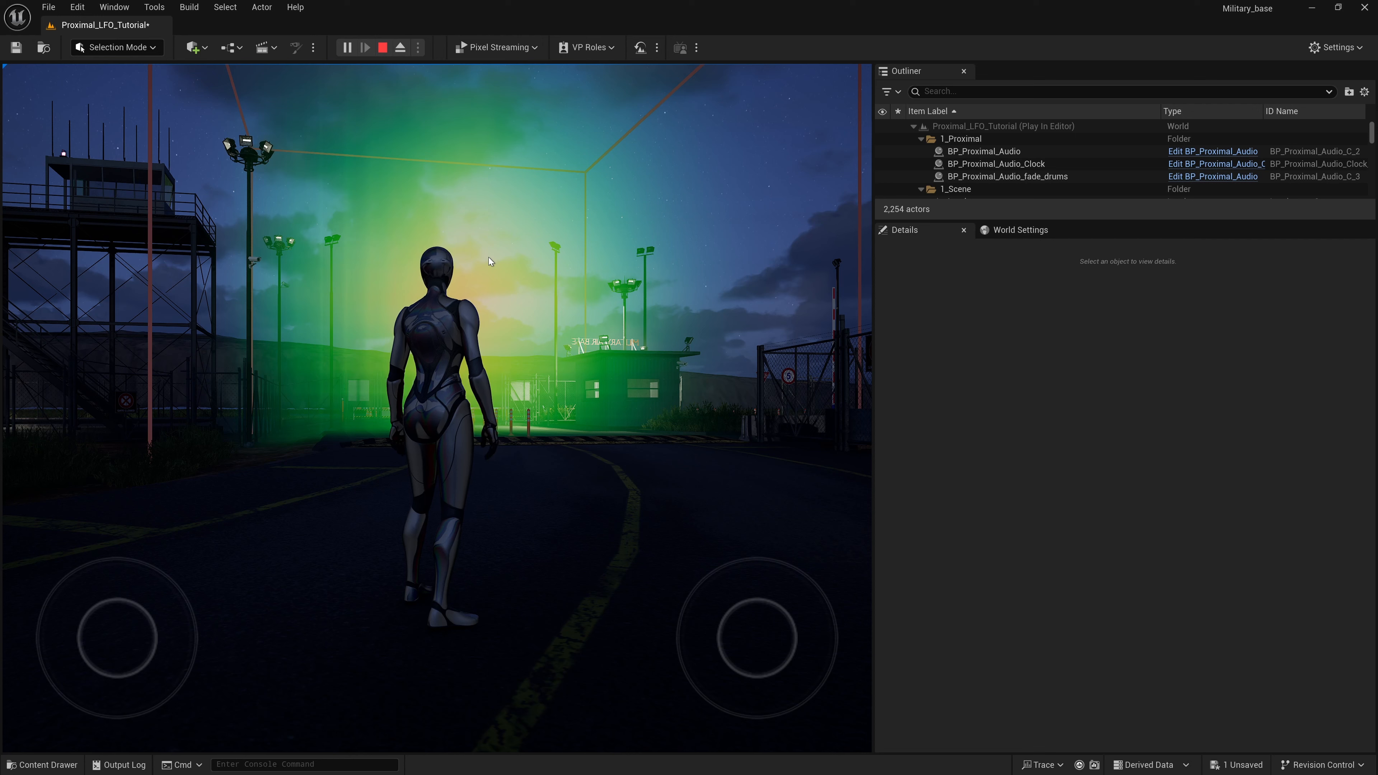
{"action": "left_click", "coordinate": [383, 48]}
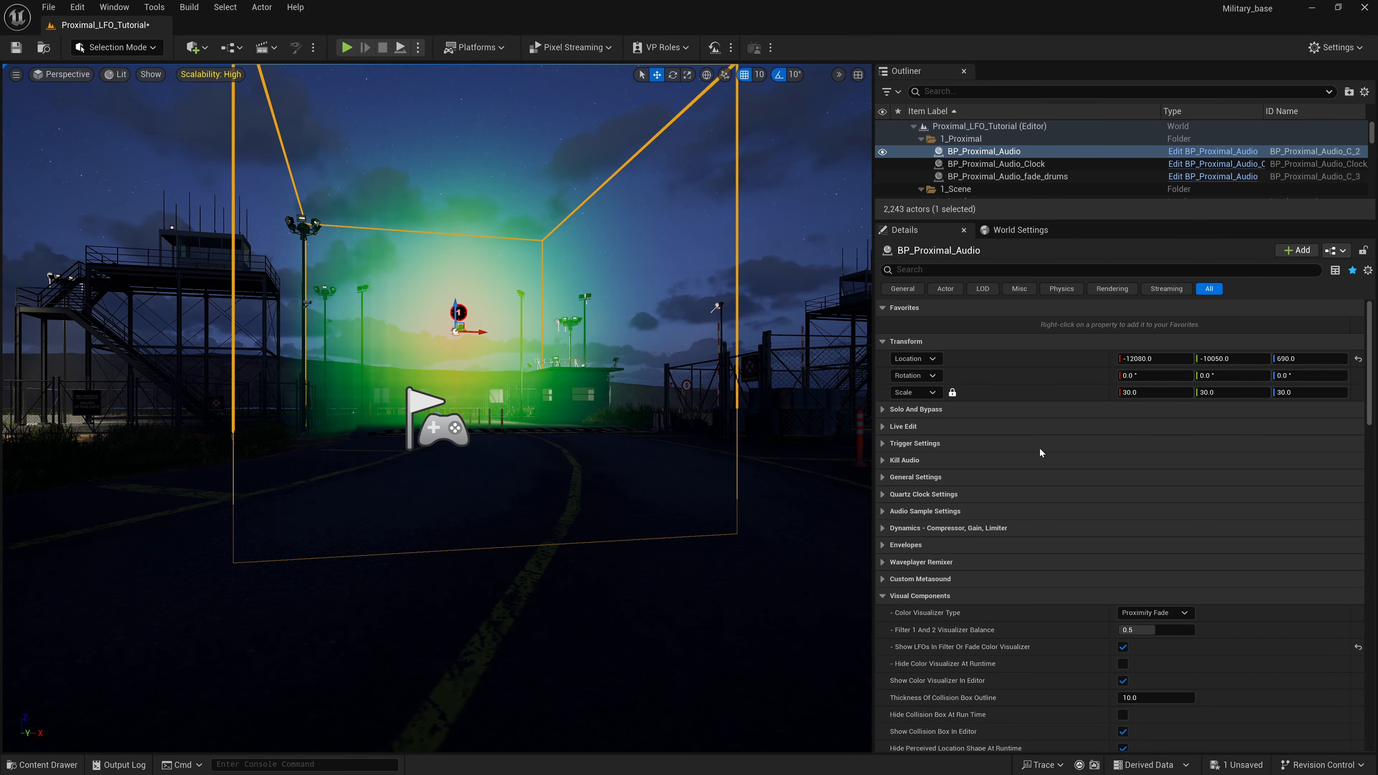
- Collapse the Visual Components, Filters - Shared Settings and Filter 1 - General Settings categories of BP_Proximal_Audio
{"action": "key", "text": "e"}
{"action": "right_click_drag", "start_coordinate": [574, 423], "coordinate": [543, 465]}
{"action": "key", "text": "d"}
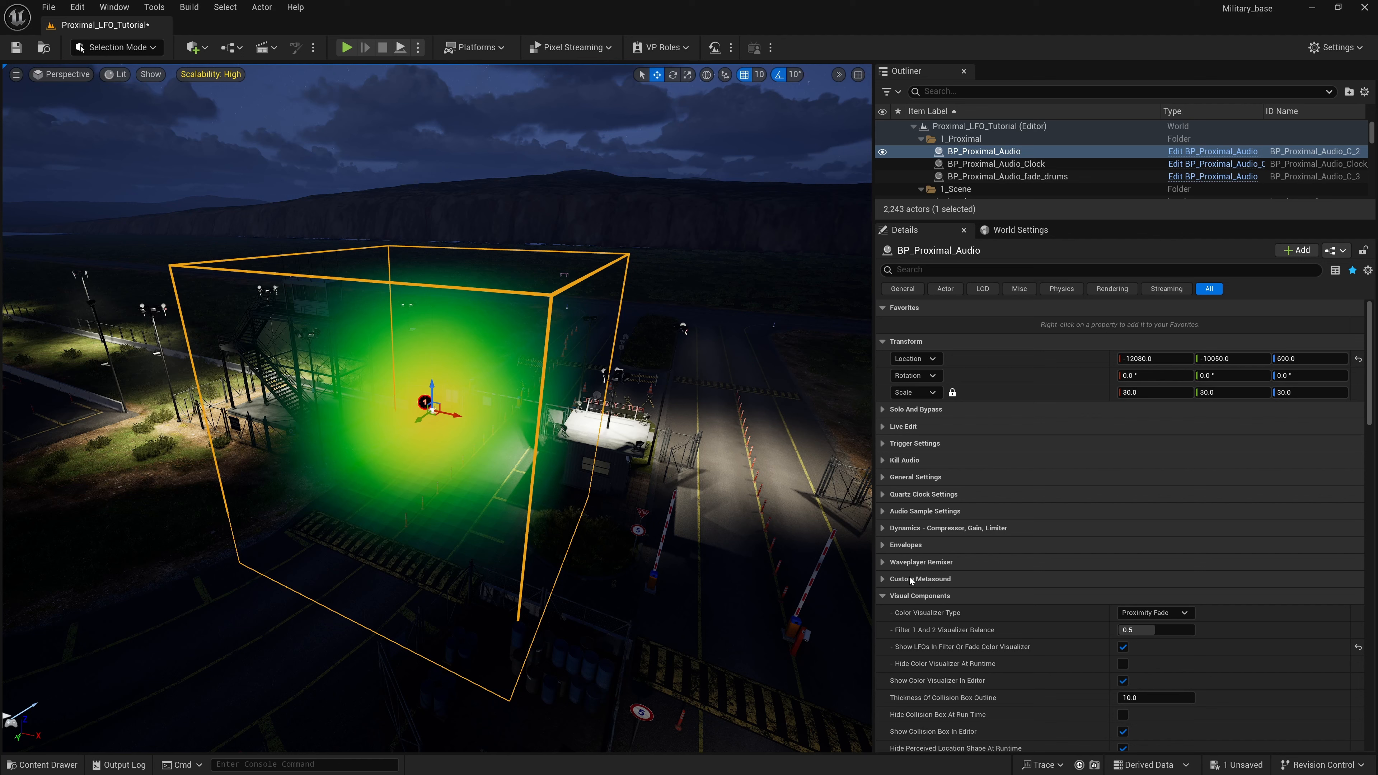
{"action": "scroll", "coordinate": [916, 516], "scroll_direction": "down", "scroll_amount": 2}
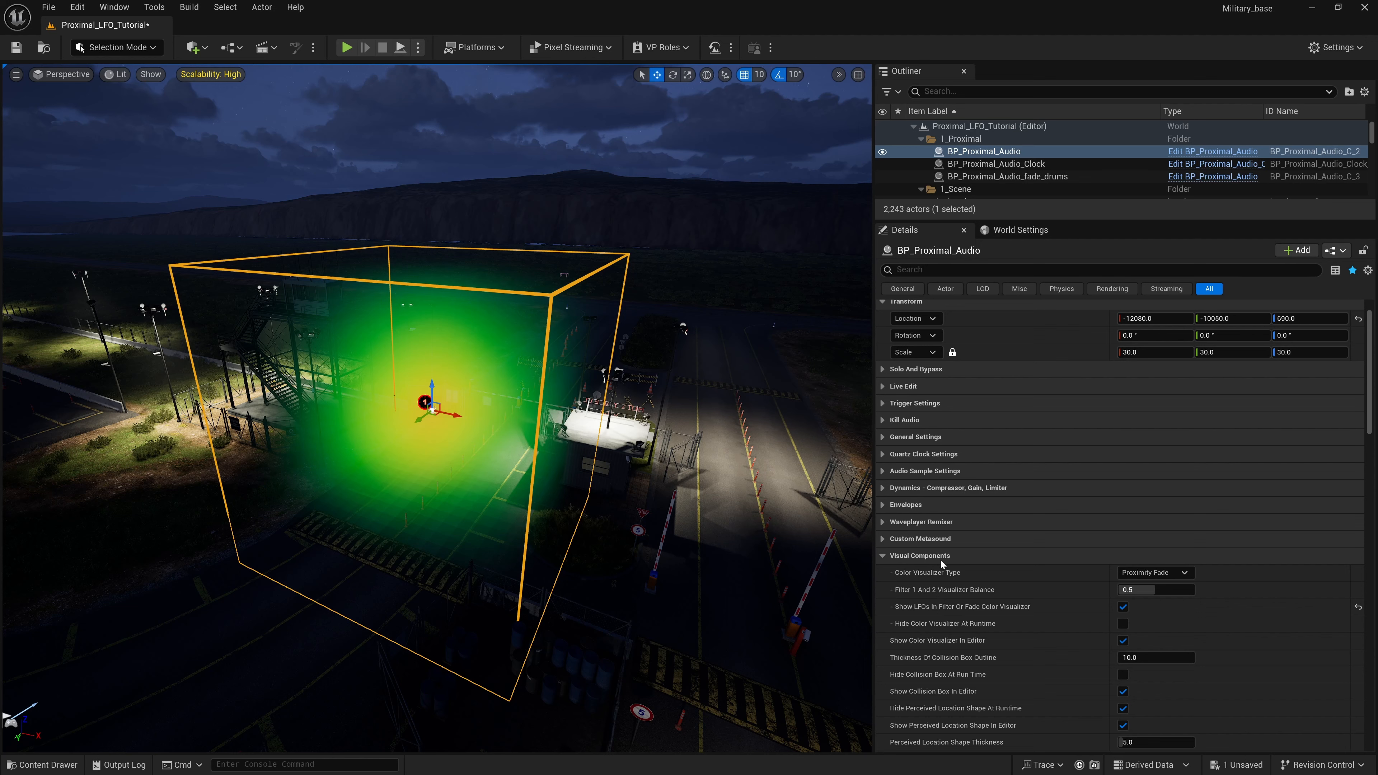
{"action": "scroll", "coordinate": [940, 559], "scroll_direction": "down", "scroll_amount": 1}
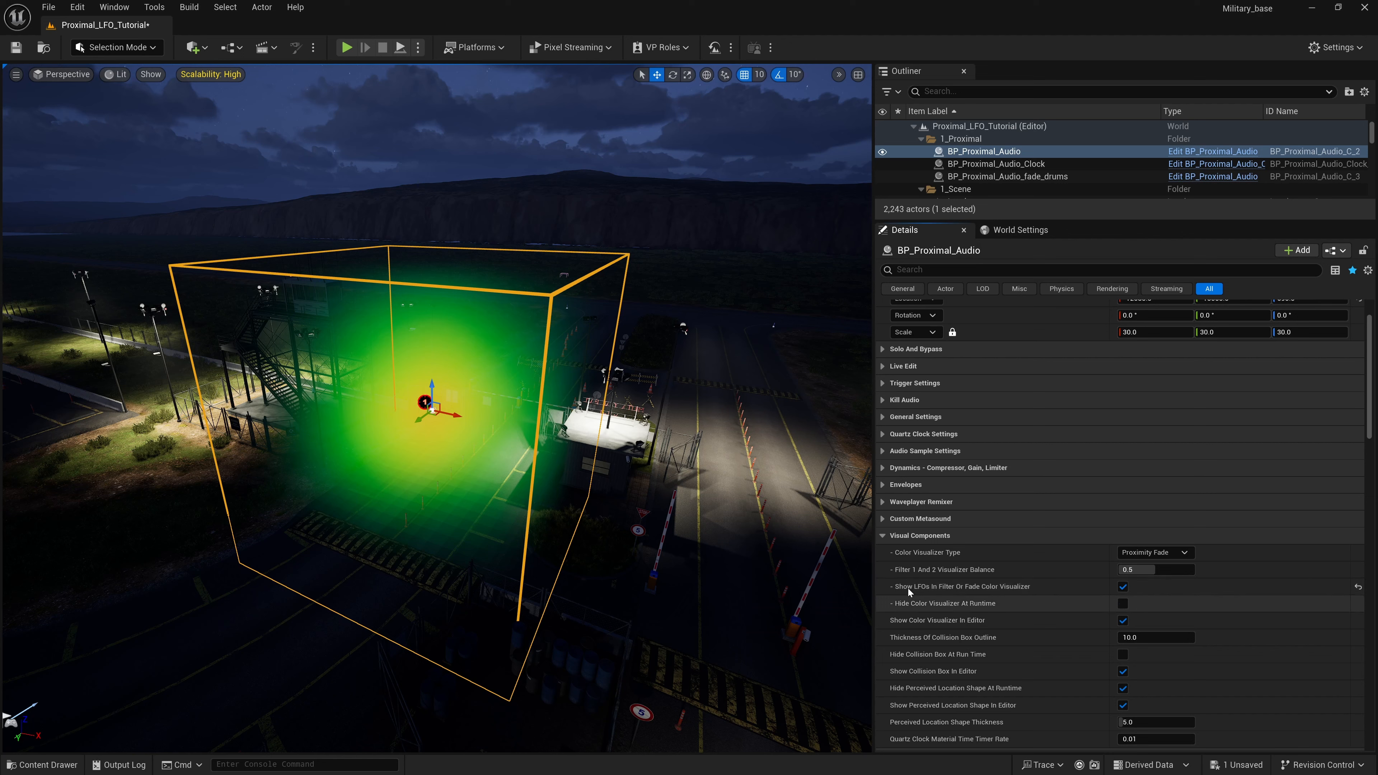
{"action": "left_click", "coordinate": [882, 536]}
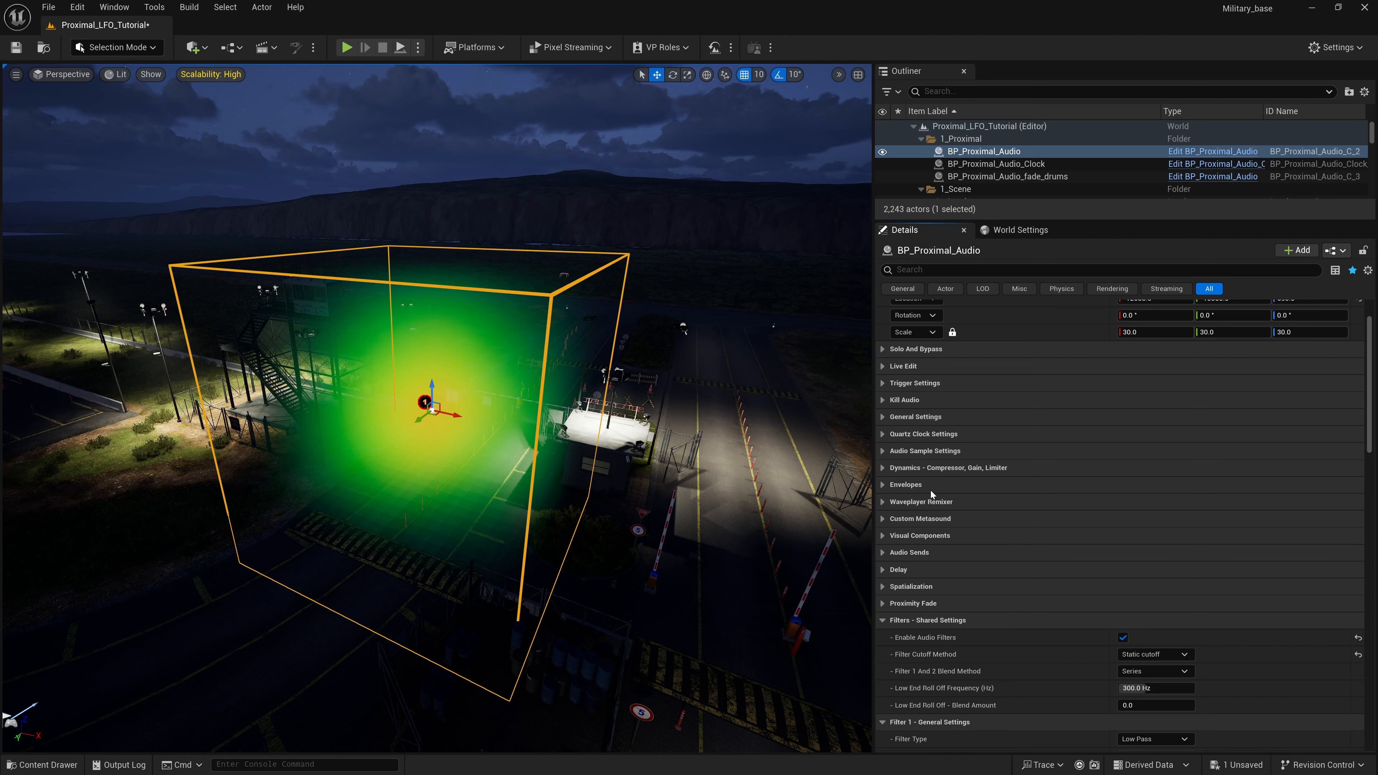
{"action": "scroll", "coordinate": [930, 490], "scroll_direction": "down", "scroll_amount": 4}
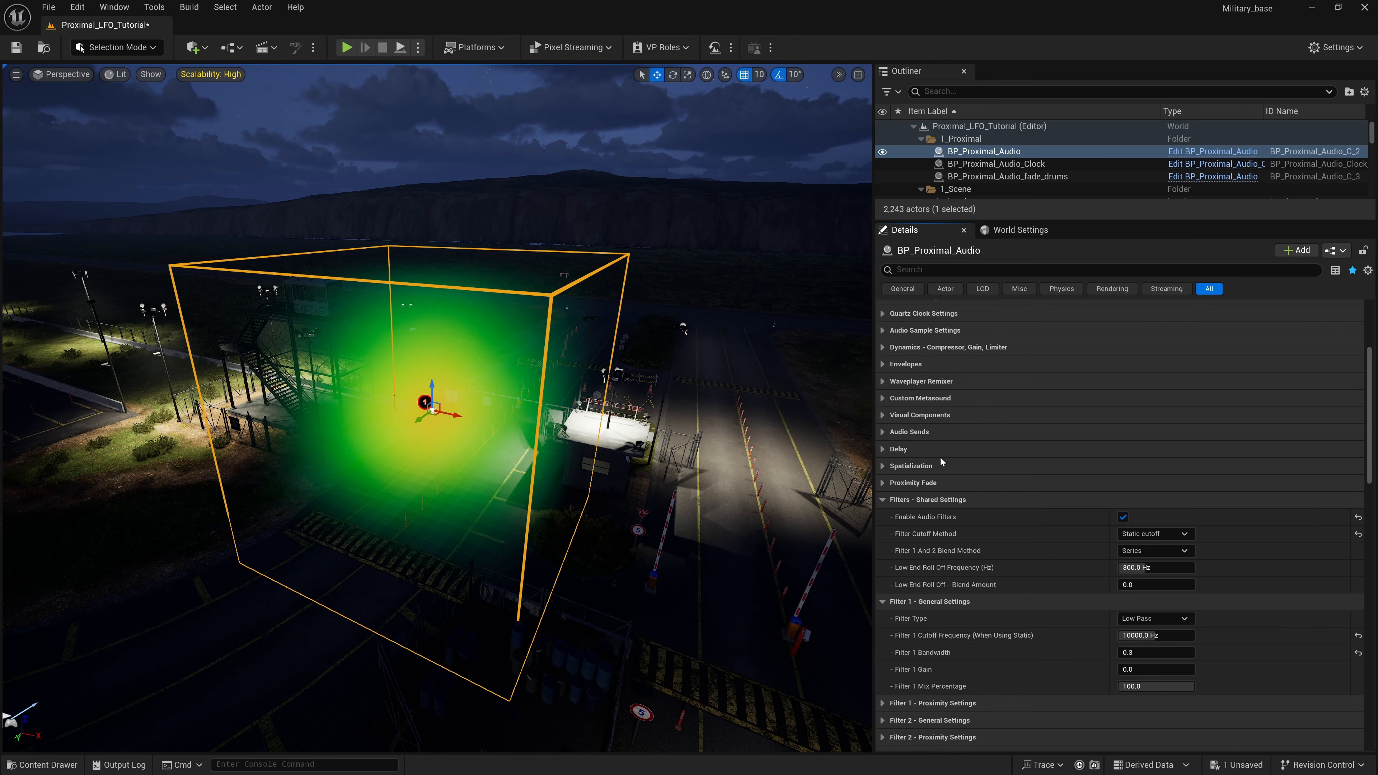
{"action": "scroll", "coordinate": [941, 461], "scroll_direction": "down", "scroll_amount": 1}
{"action": "left_click", "coordinate": [883, 460]}
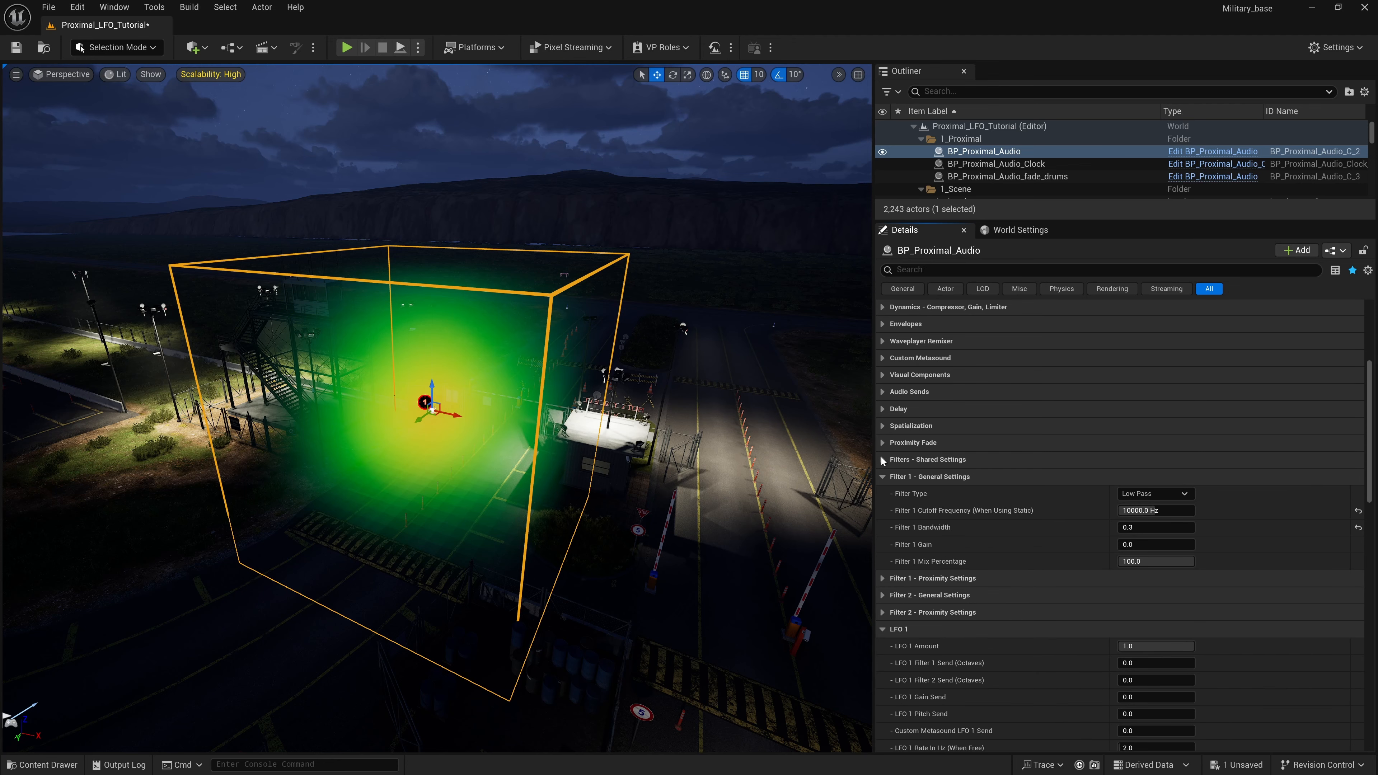
{"action": "left_click", "coordinate": [883, 477]}
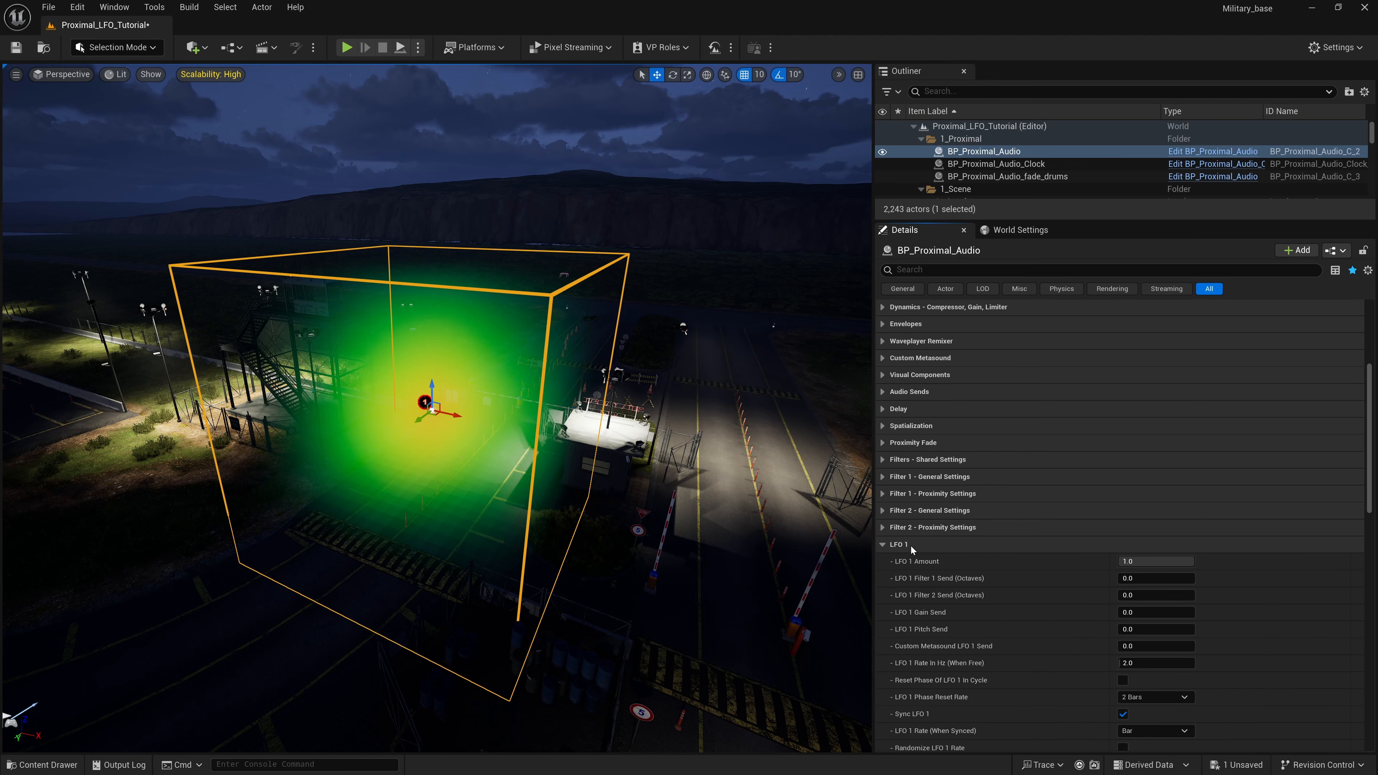
- Review the LFO 1 settings of BP_Proximal_Audio and set LFO 1 Gain Send to 1
{"action": "scroll", "coordinate": [910, 545], "scroll_direction": "down", "scroll_amount": 1}
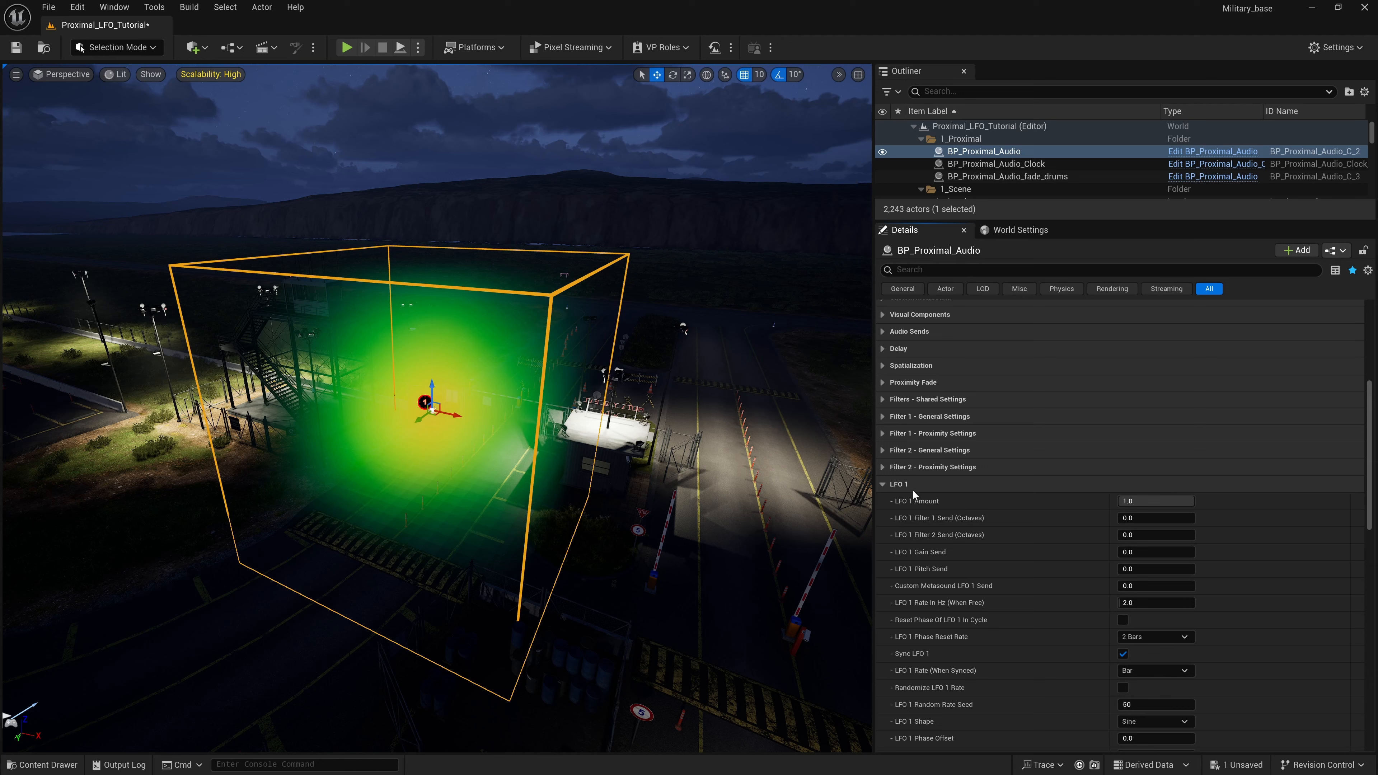
{"action": "scroll", "coordinate": [922, 570], "scroll_direction": "down", "scroll_amount": 1}
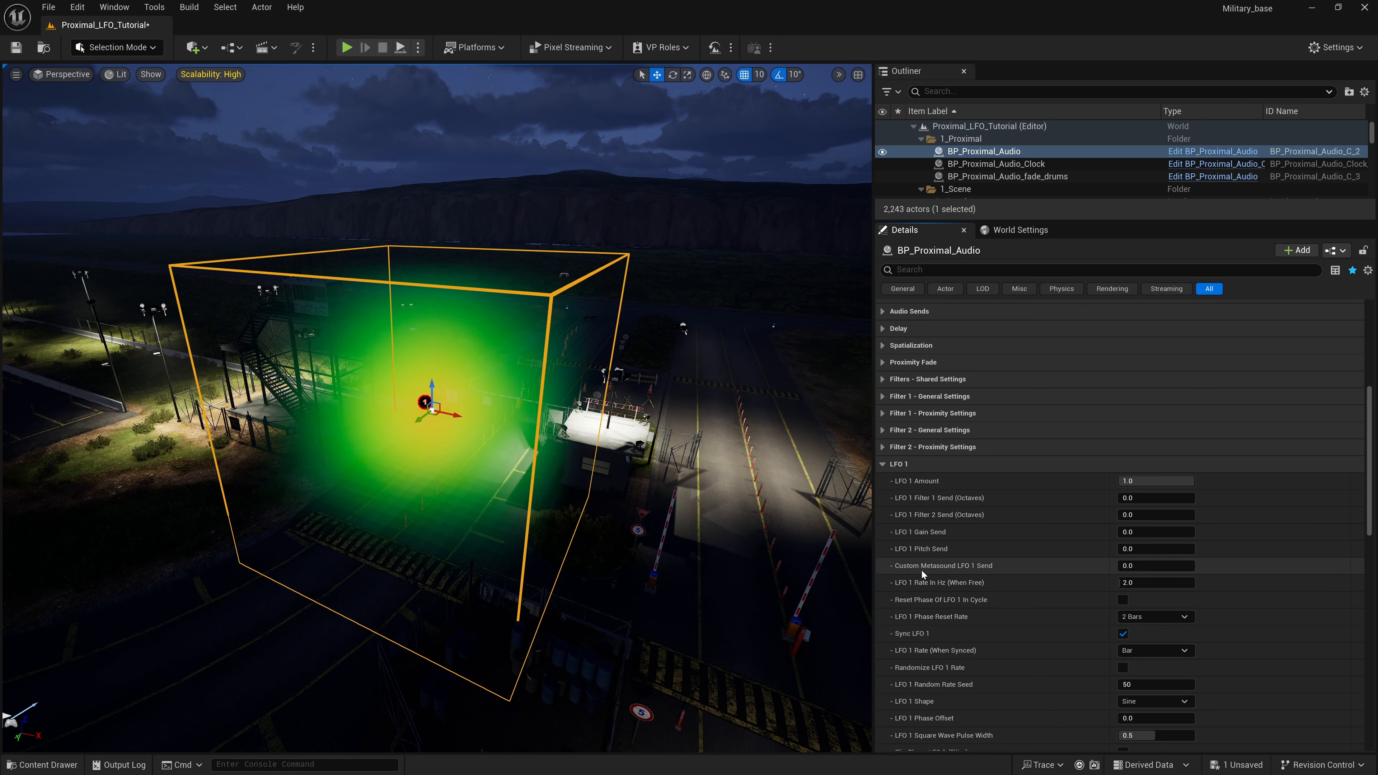
{"action": "scroll", "coordinate": [925, 564], "scroll_direction": "down", "scroll_amount": 1}
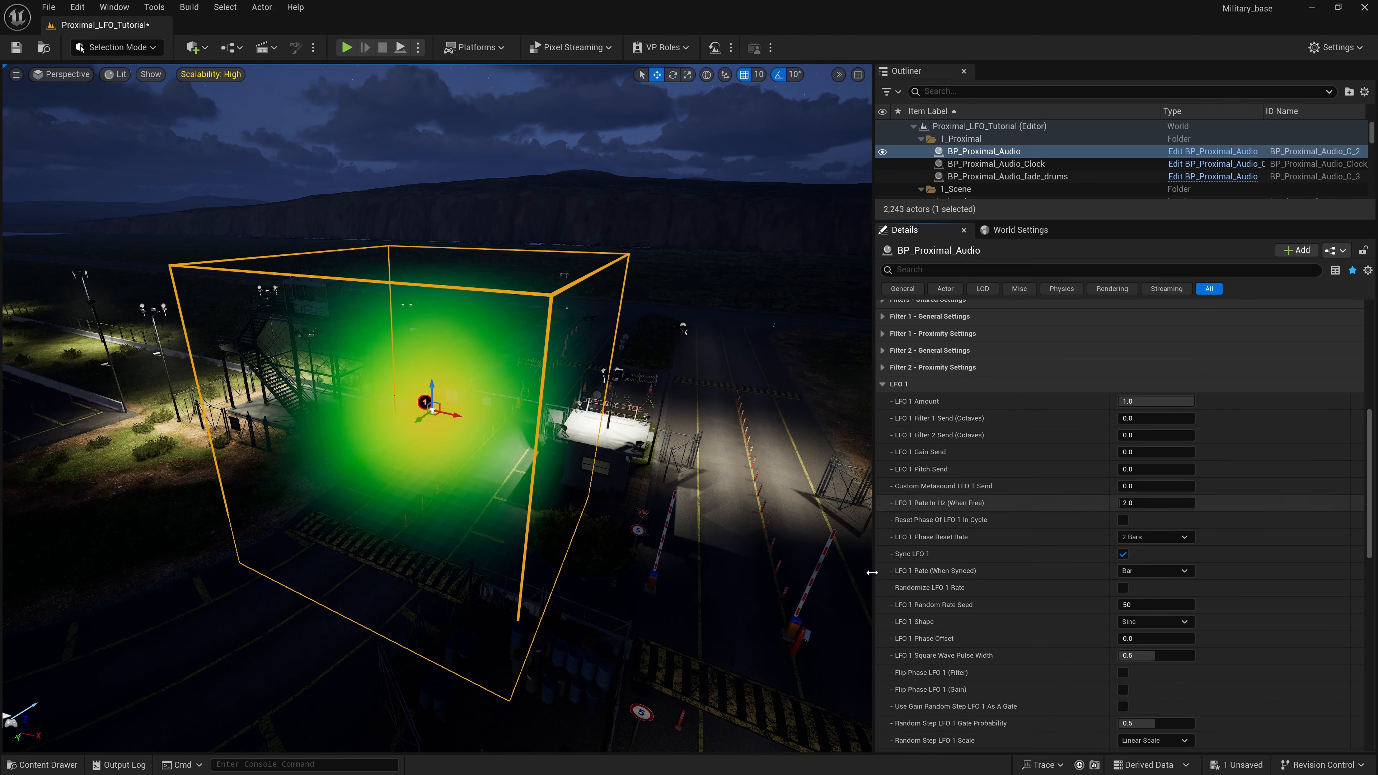
{"action": "left_click", "coordinate": [892, 387]}
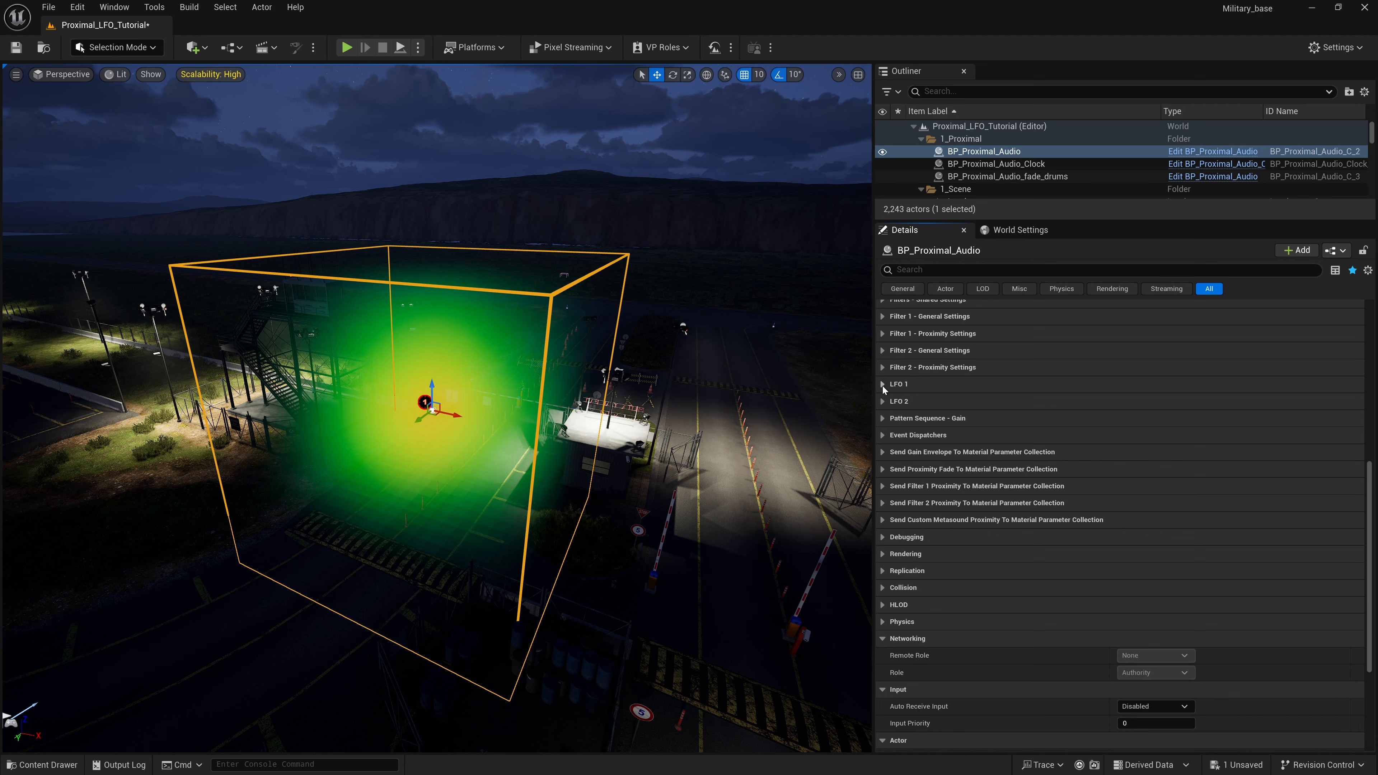
{"action": "left_click", "coordinate": [882, 386]}
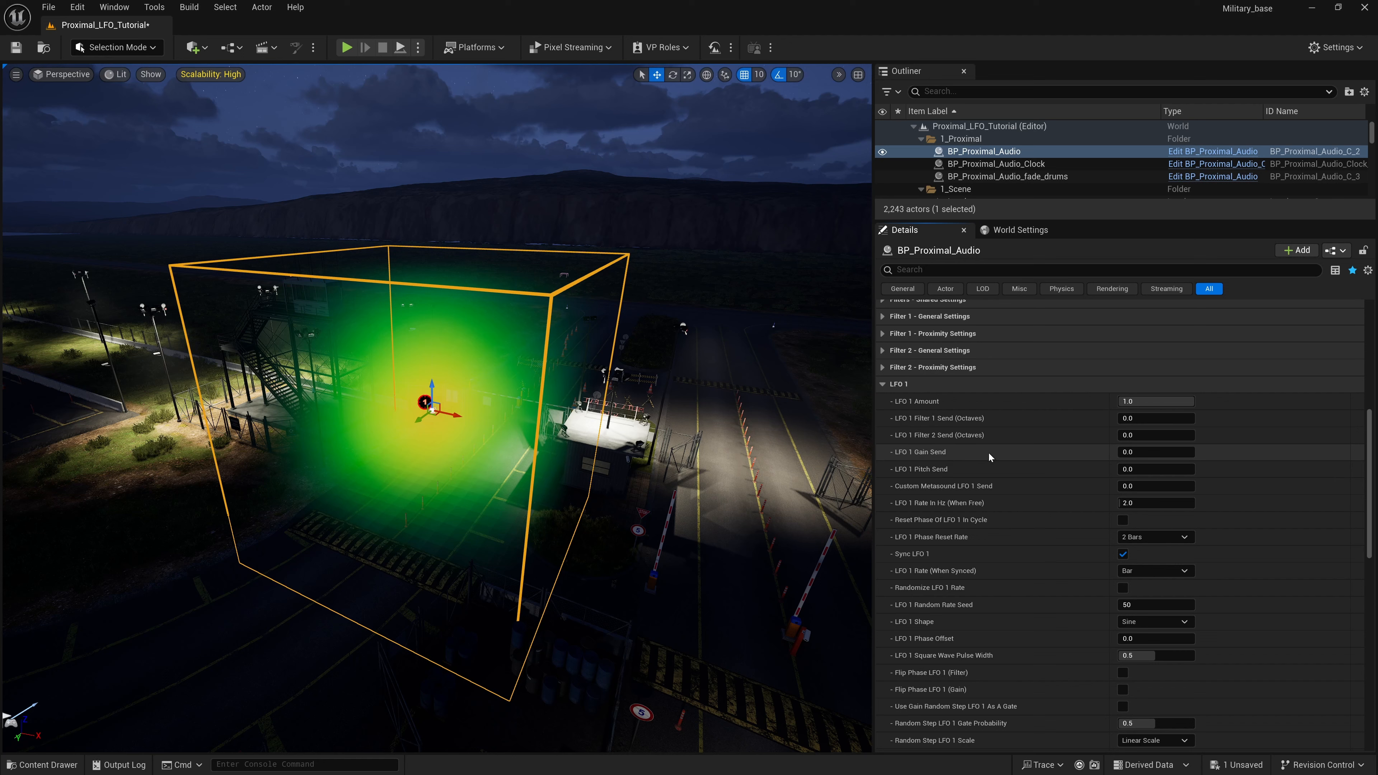
{"action": "left_click", "coordinate": [1133, 453]}
{"action": "type", "text": "1"}
{"action": "key", "text": "Return"}
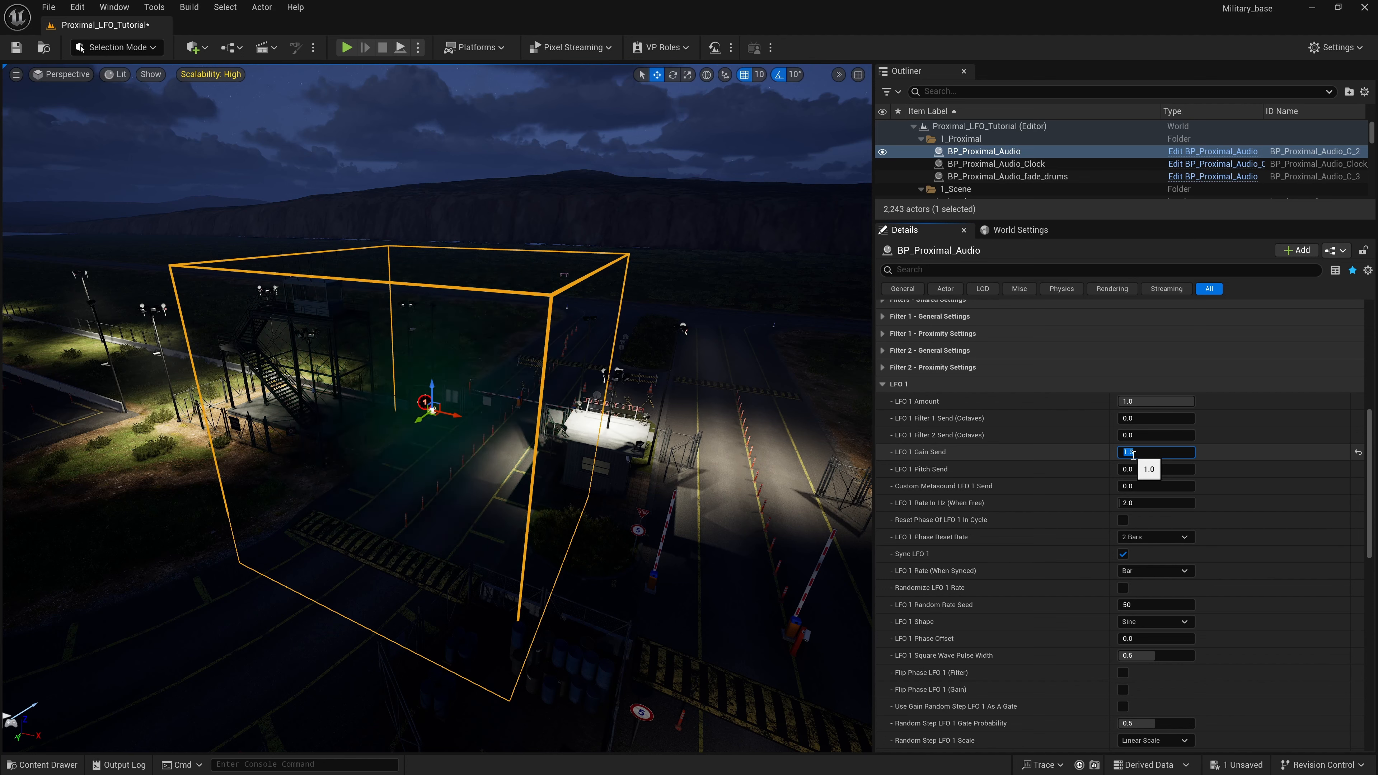
- Play the level in the editor viewport and select BP_Proximal_Audio to bring up its LFO 1 settings at runtime
{"action": "left_click", "coordinate": [346, 52]}
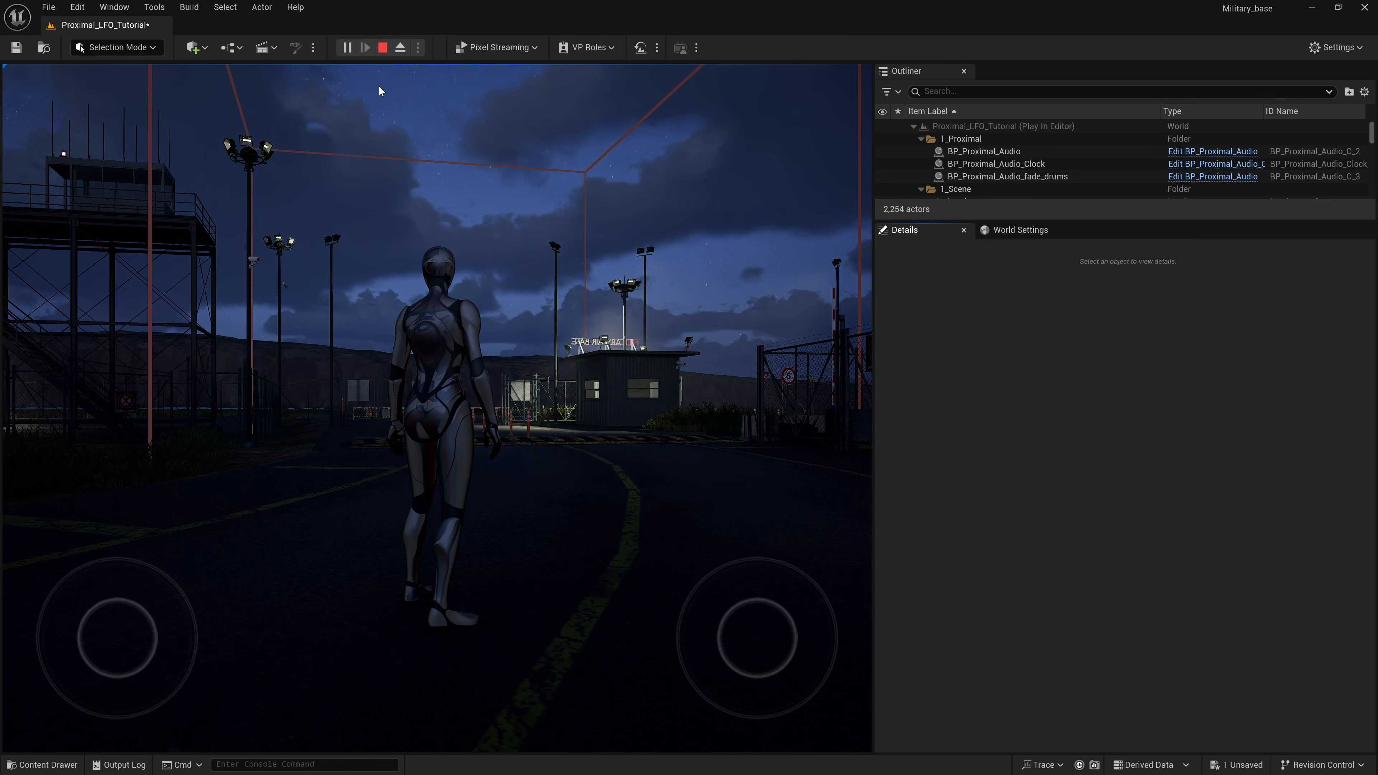
{"action": "key", "text": "XF86AudioLowerVolume"}
{"action": "key", "text": "XF86AudioLowerVolume"}
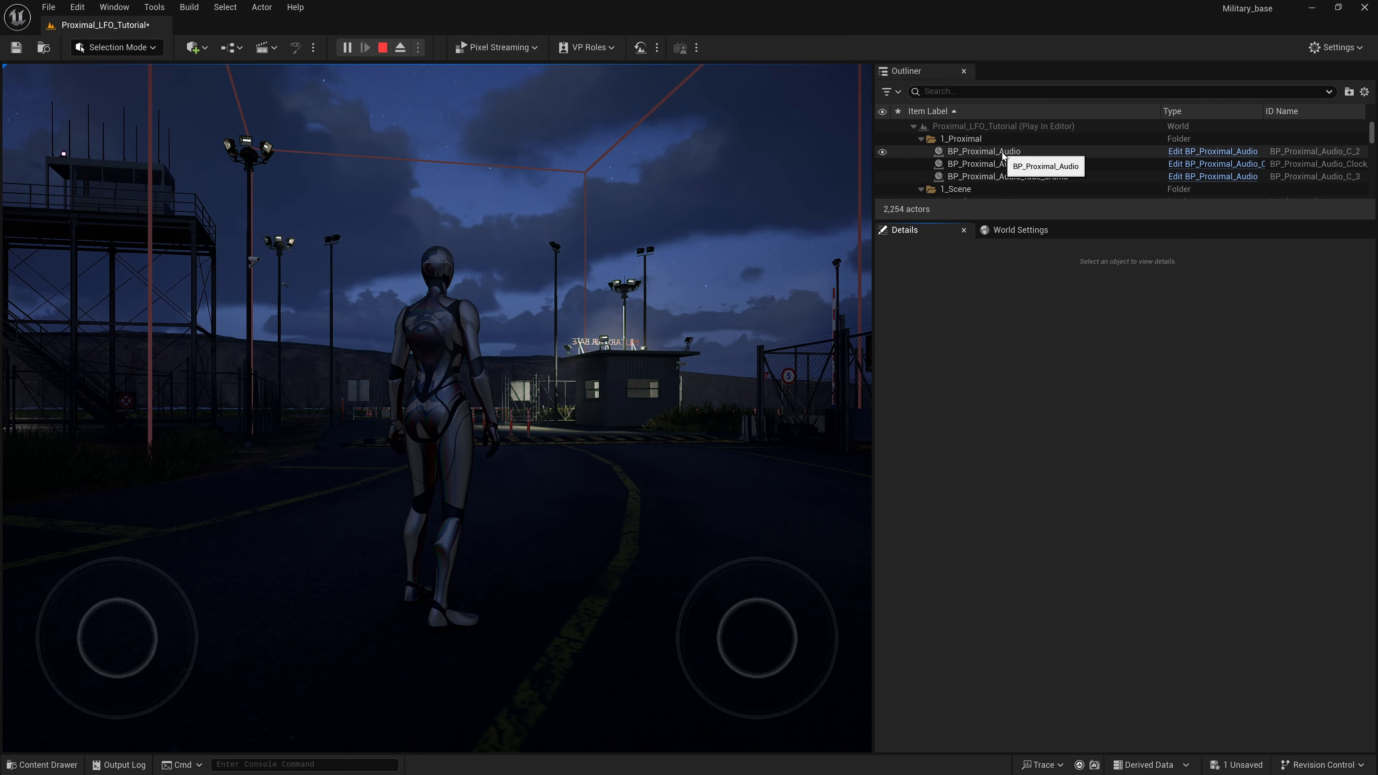
{"action": "left_click", "coordinate": [1003, 152]}
{"action": "scroll", "coordinate": [1011, 496], "scroll_direction": "down", "scroll_amount": 2}
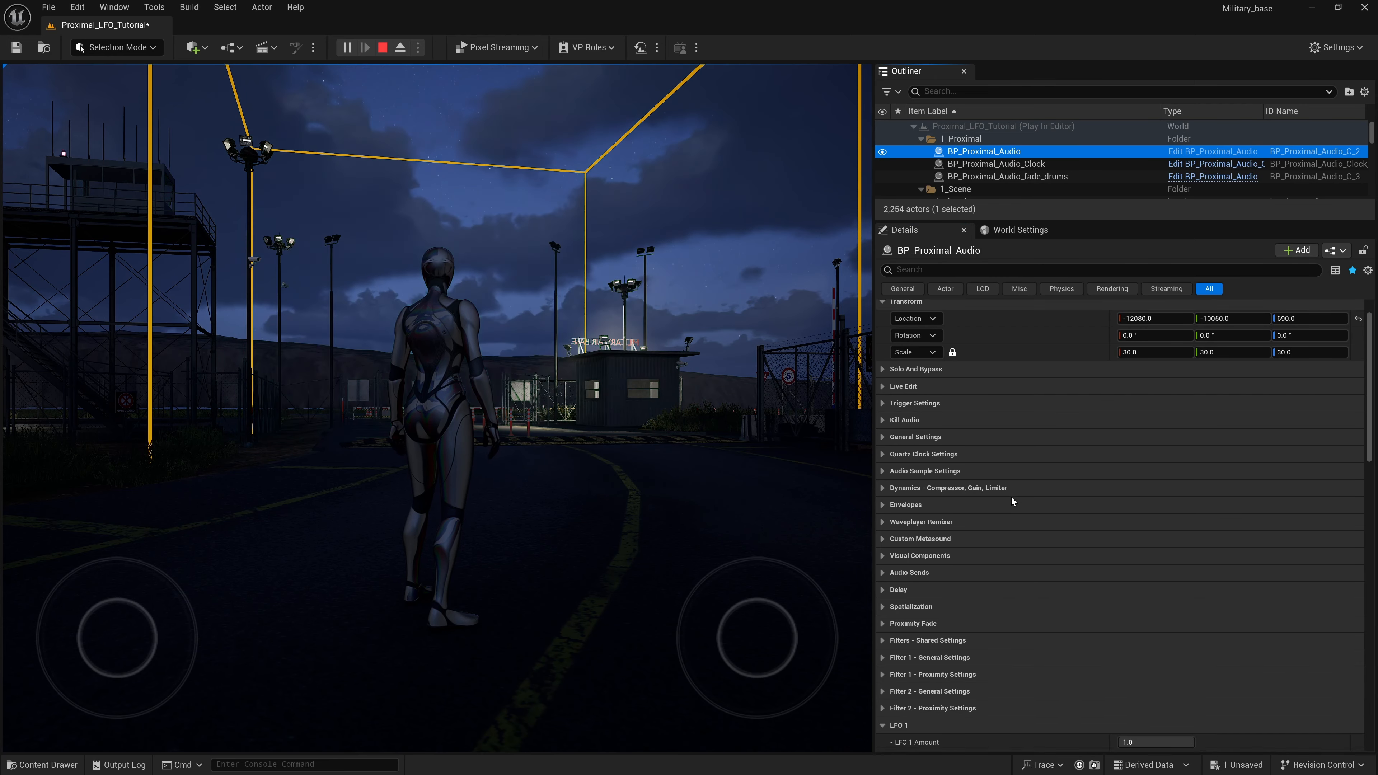
{"action": "scroll", "coordinate": [1011, 497], "scroll_direction": "down", "scroll_amount": 6}
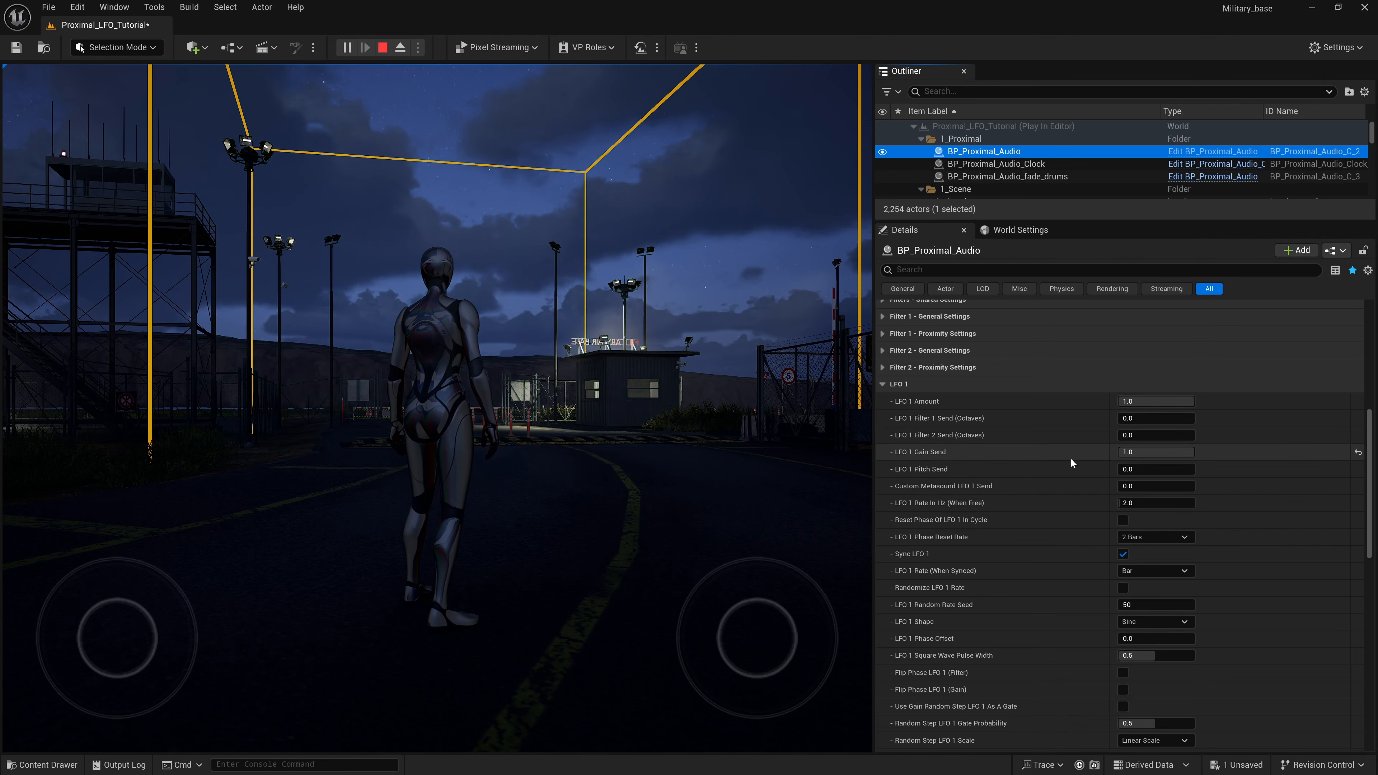
- Set LFO 1 Gain Send back to 0 while the level is playing
{"action": "left_click_drag", "start_coordinate": [1151, 452], "coordinate": [1152, 452]}
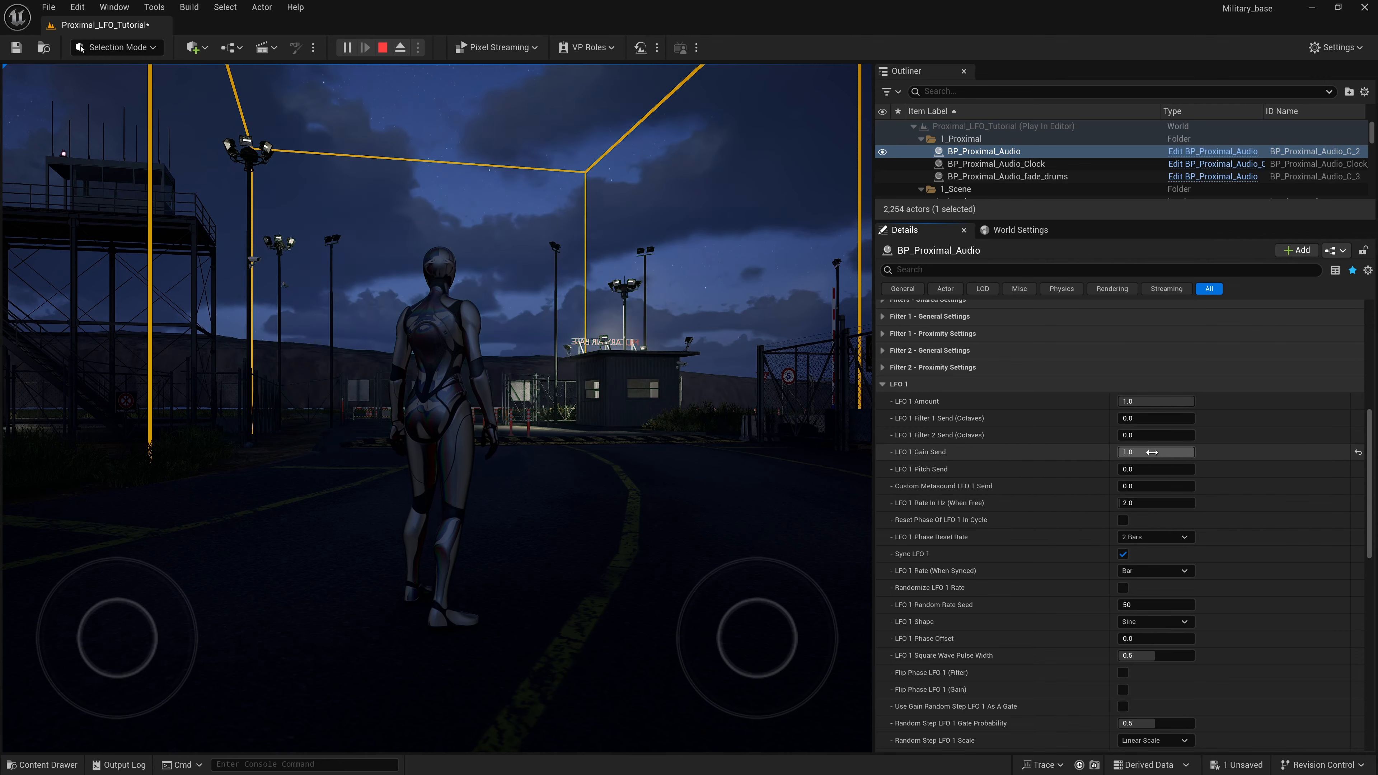
{"action": "left_click", "coordinate": [1151, 452]}
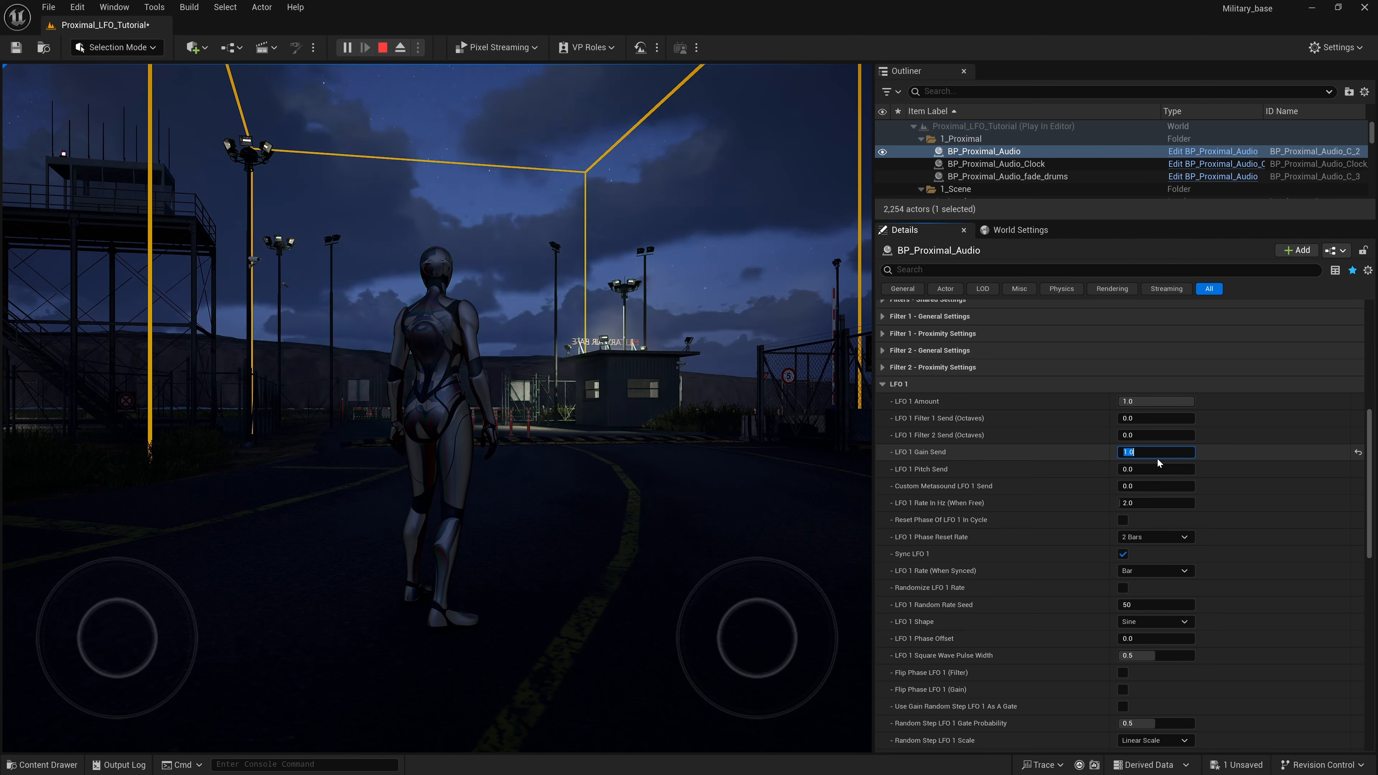
{"action": "type", "text": "0"}
{"action": "key", "text": "Return"}
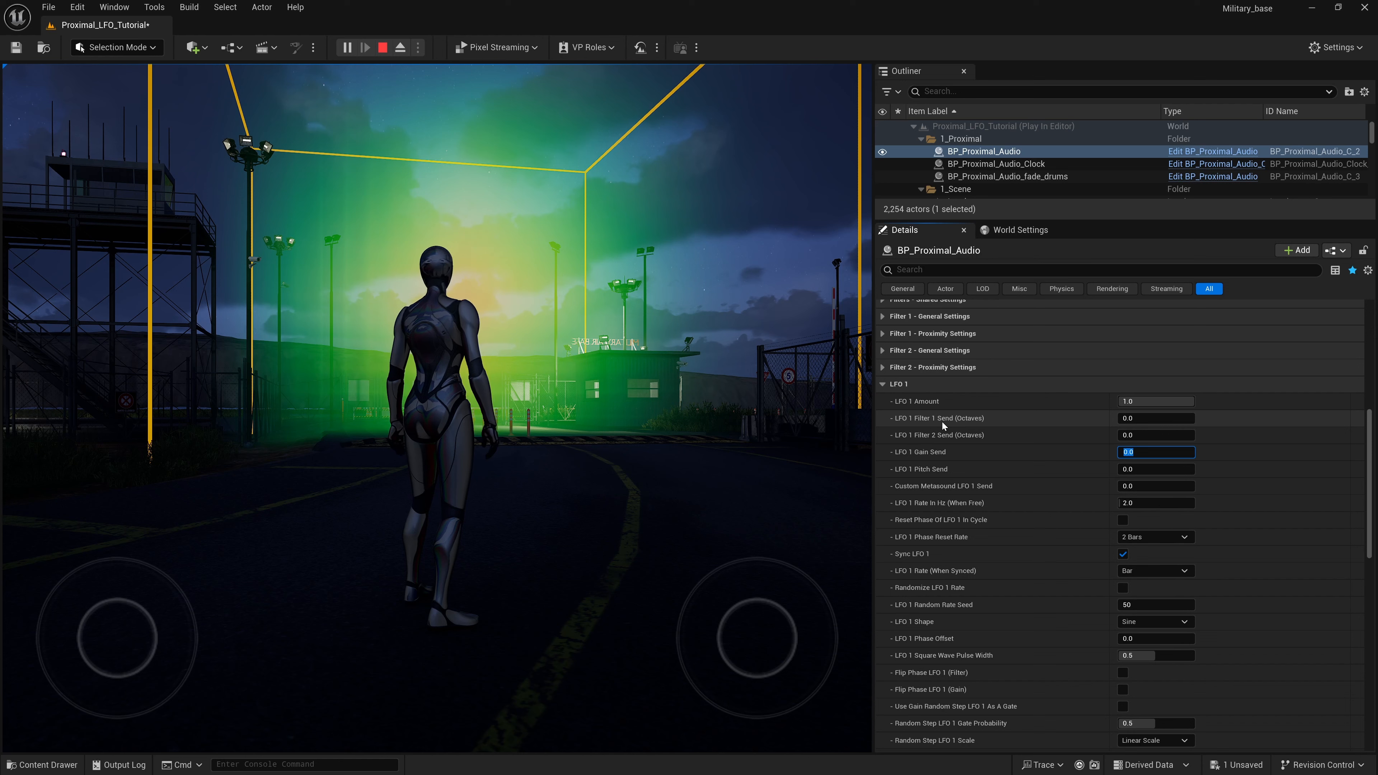
- Try LFO 1 Filter 1 Send (Octaves) at 1, 2, 3 and 4 in turn on BP_Proximal_Audio
{"action": "left_click", "coordinate": [1129, 418]}
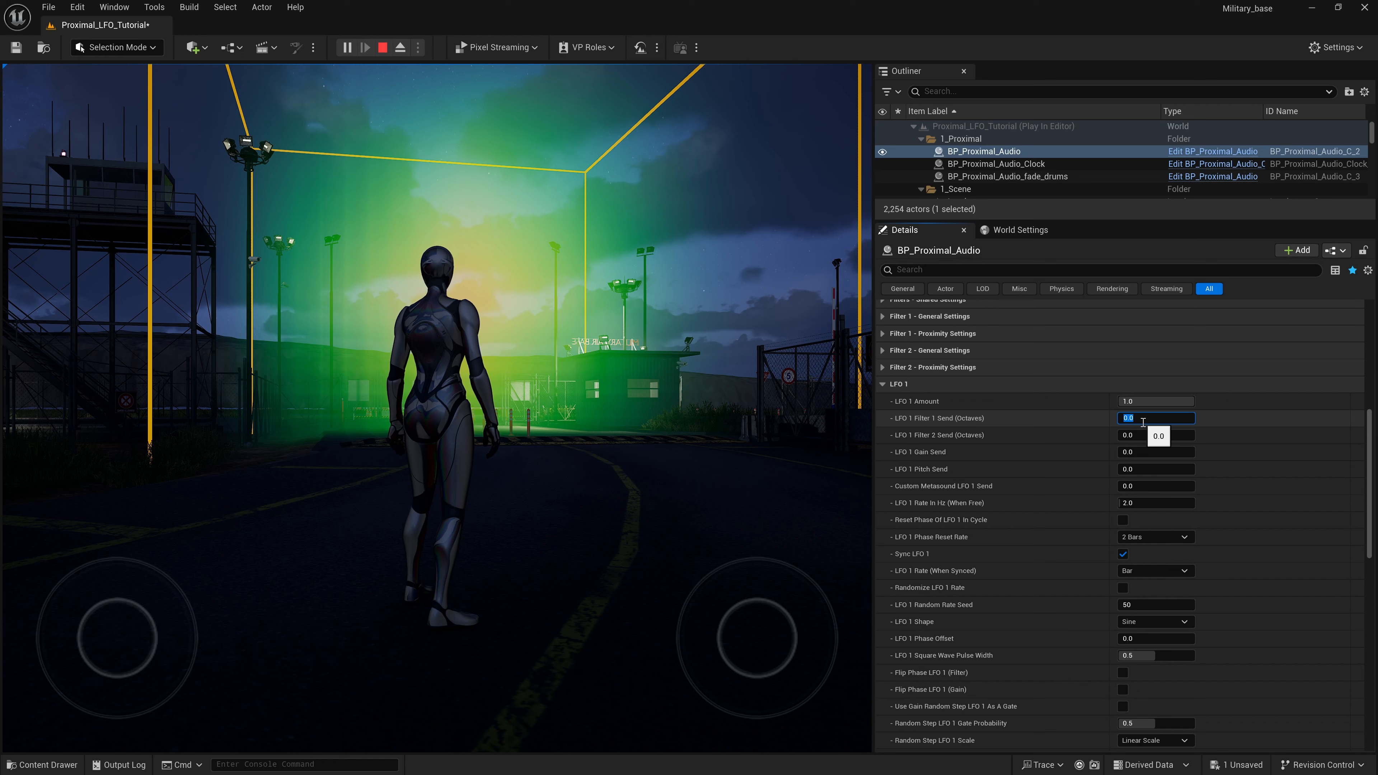
{"action": "type", "text": "1"}
{"action": "key", "text": "Return"}
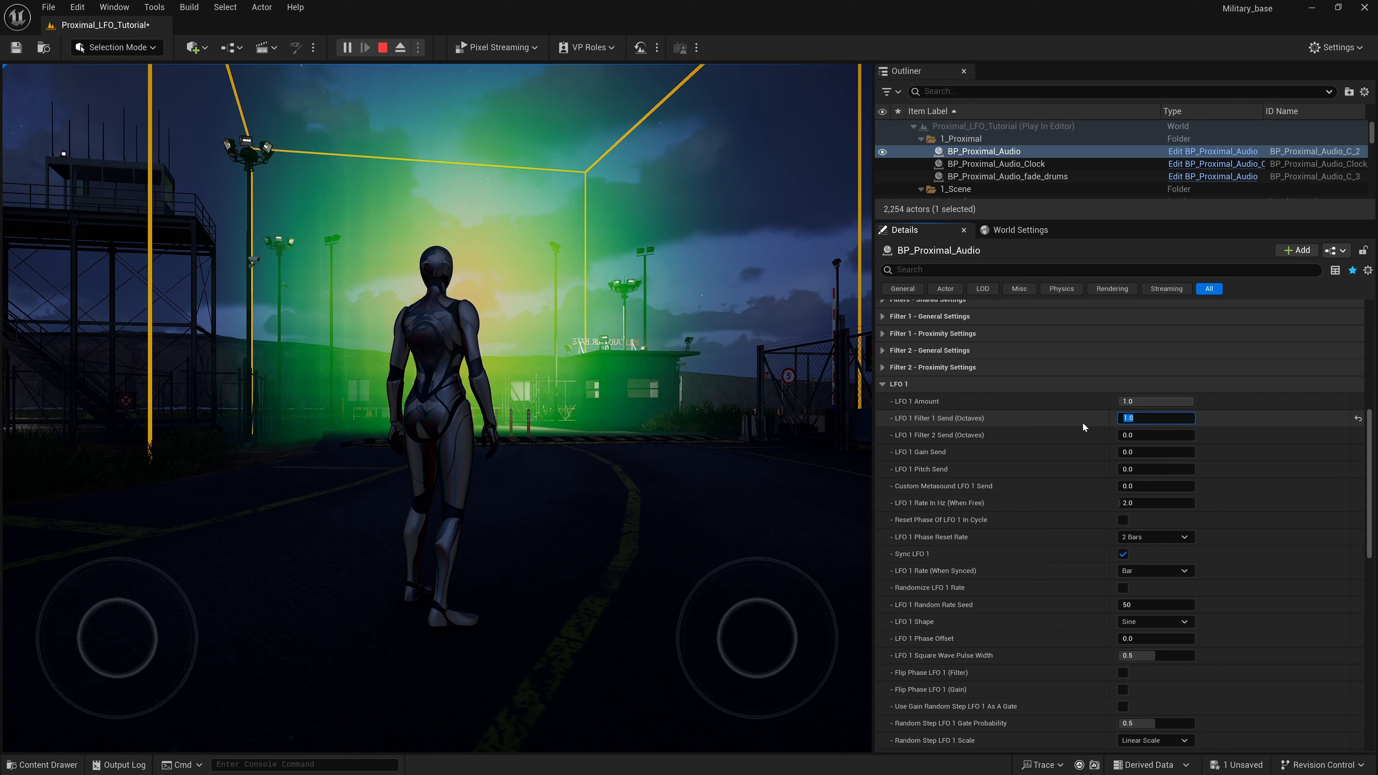
{"action": "type", "text": "2"}
{"action": "key", "text": "Return"}
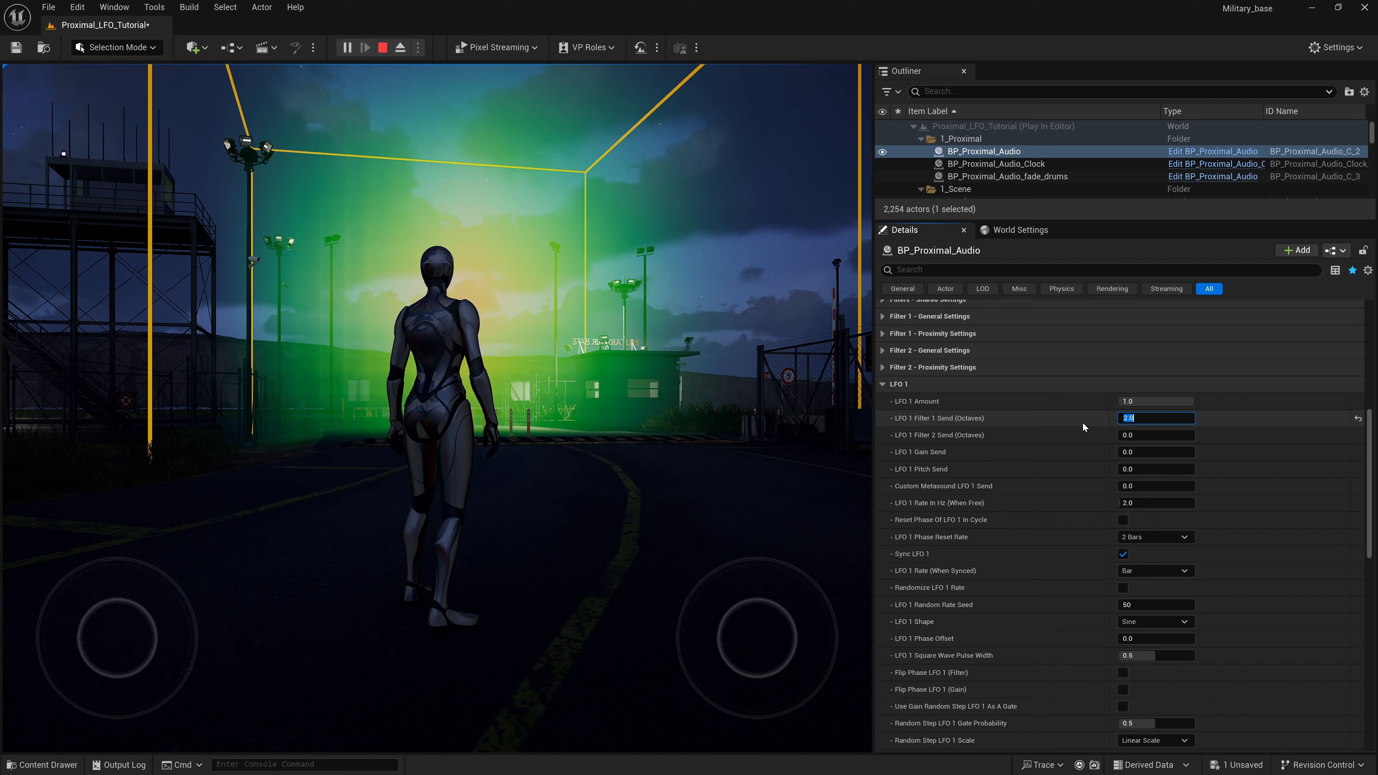
{"action": "type", "text": "3"}
{"action": "key", "text": "Return"}
{"action": "type", "text": "4"}
{"action": "key", "text": "Return"}
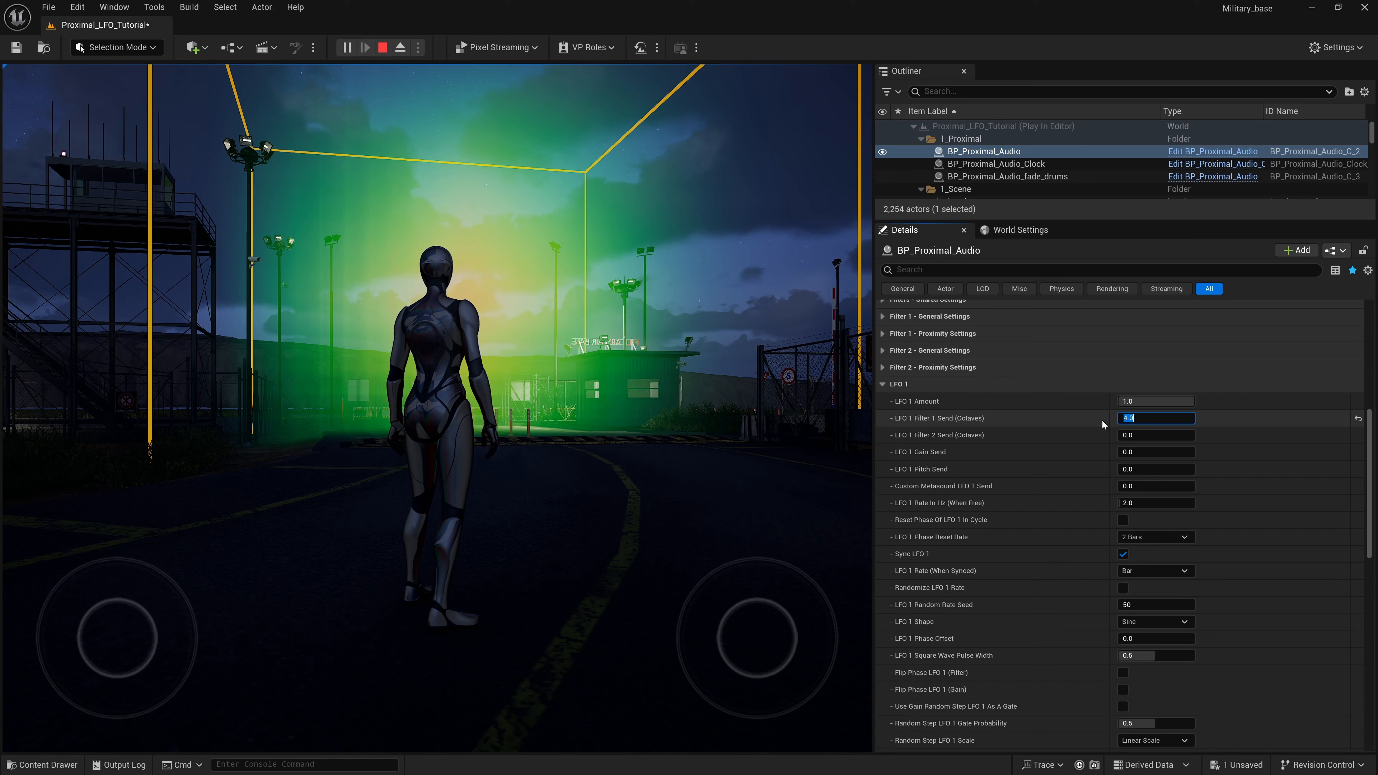
- Reset LFO 1 Filter 1 Send (Octaves) to 0
{"action": "left_click", "coordinate": [1087, 416]}
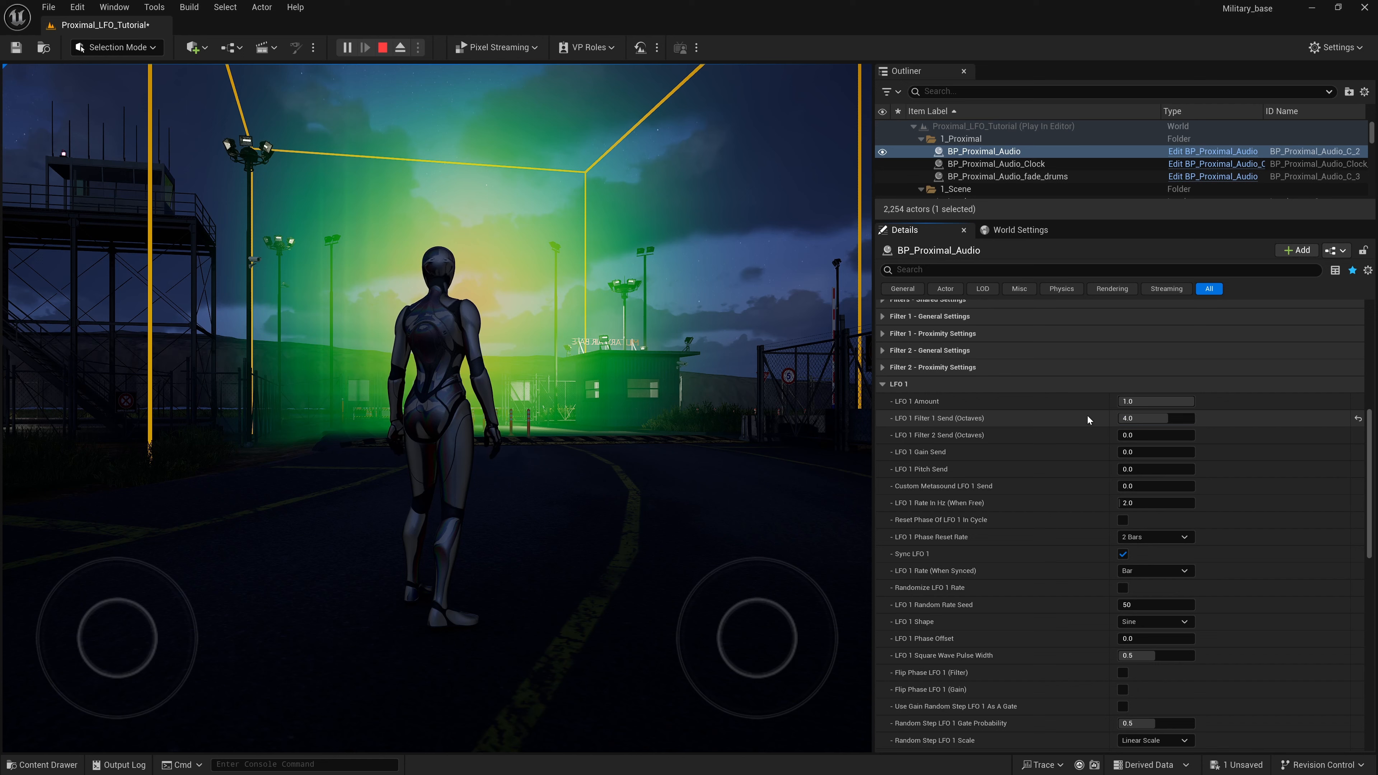
{"action": "left_click", "coordinate": [1167, 423]}
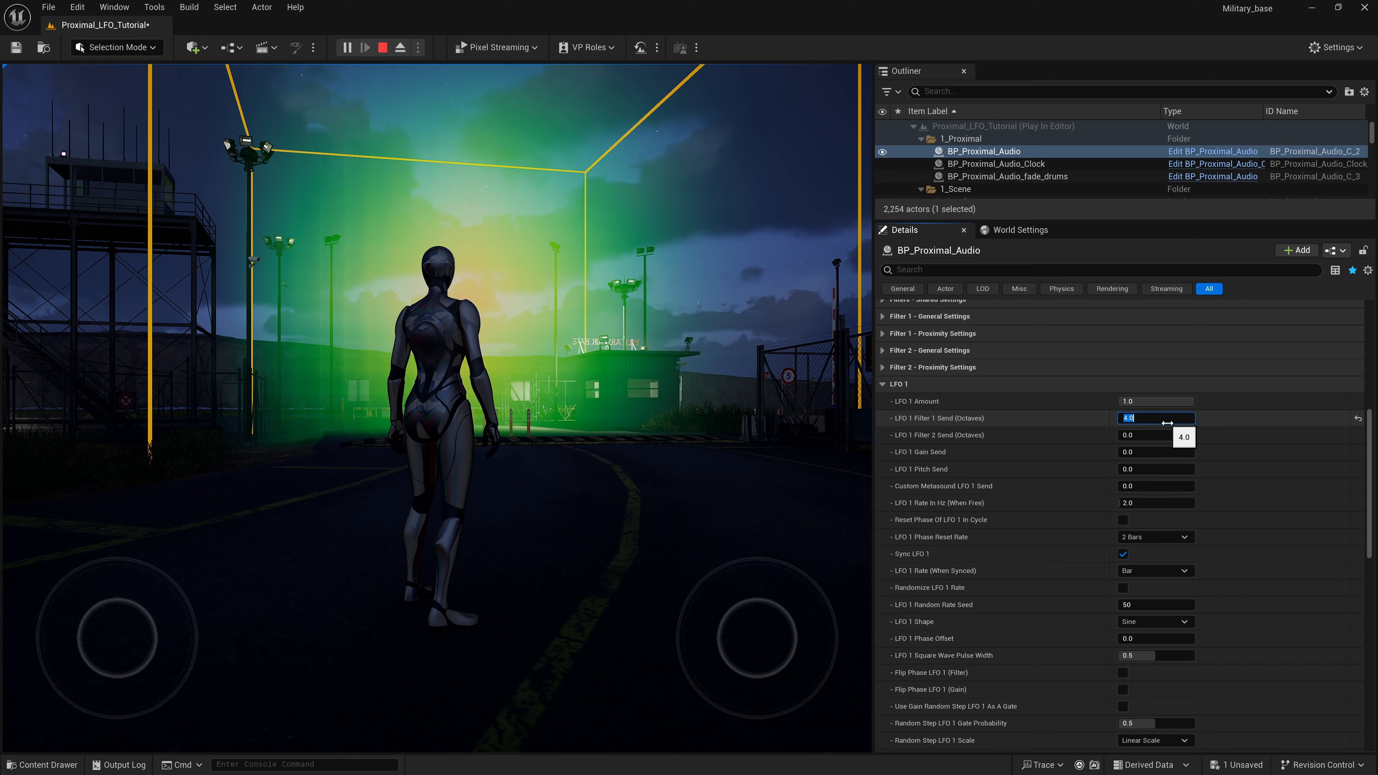
{"action": "type", "text": "0"}
{"action": "key", "text": "Return"}
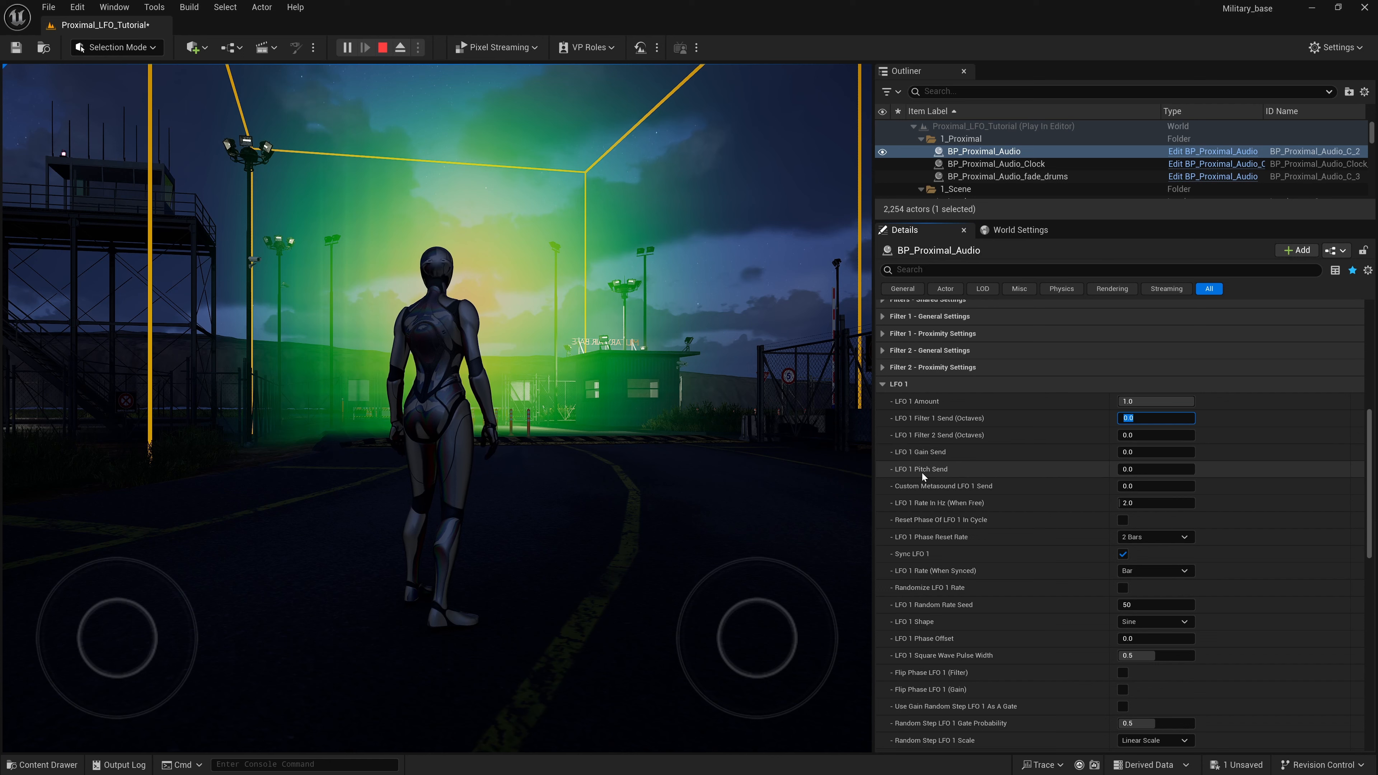
- Try LFO 1 Pitch Send at 1 and return it to 0
{"action": "left_click", "coordinate": [1148, 471]}
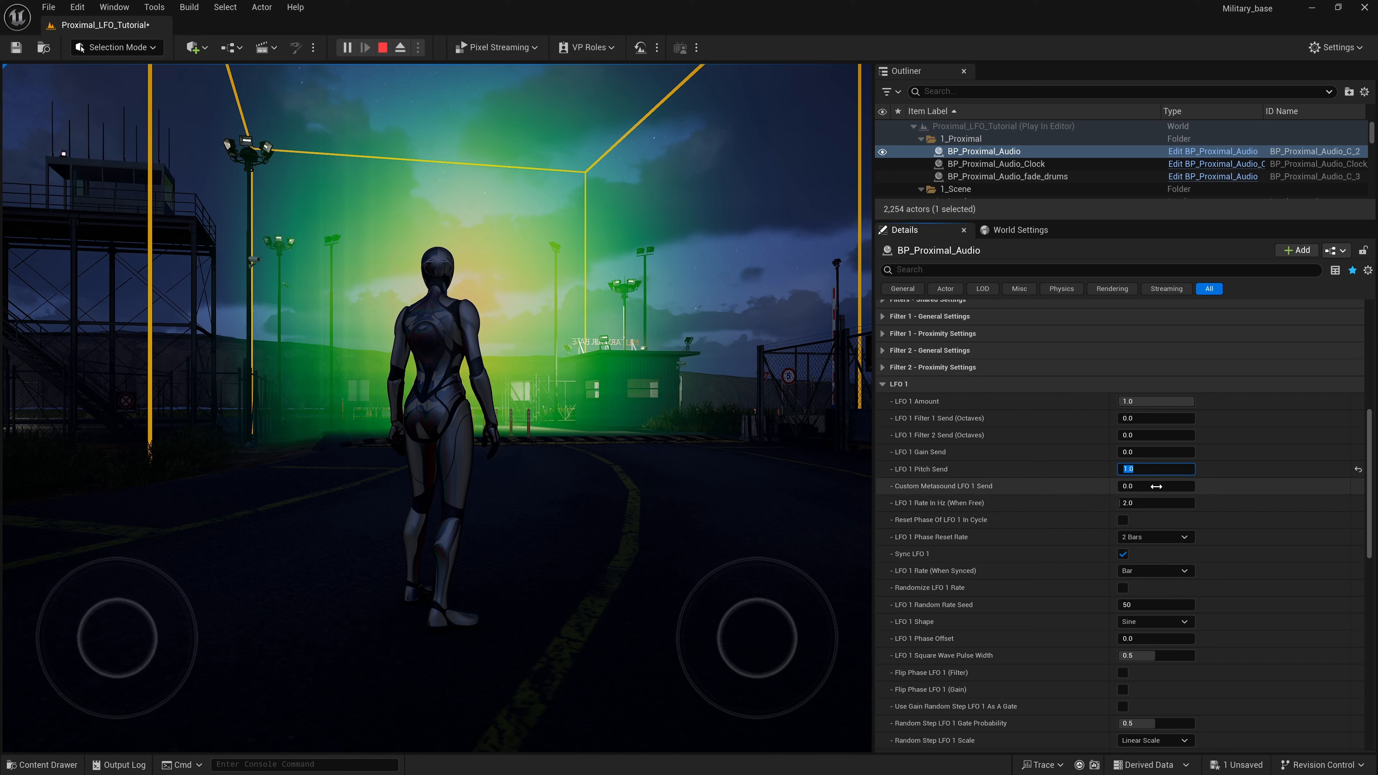
{"action": "left_click", "coordinate": [1072, 469]}
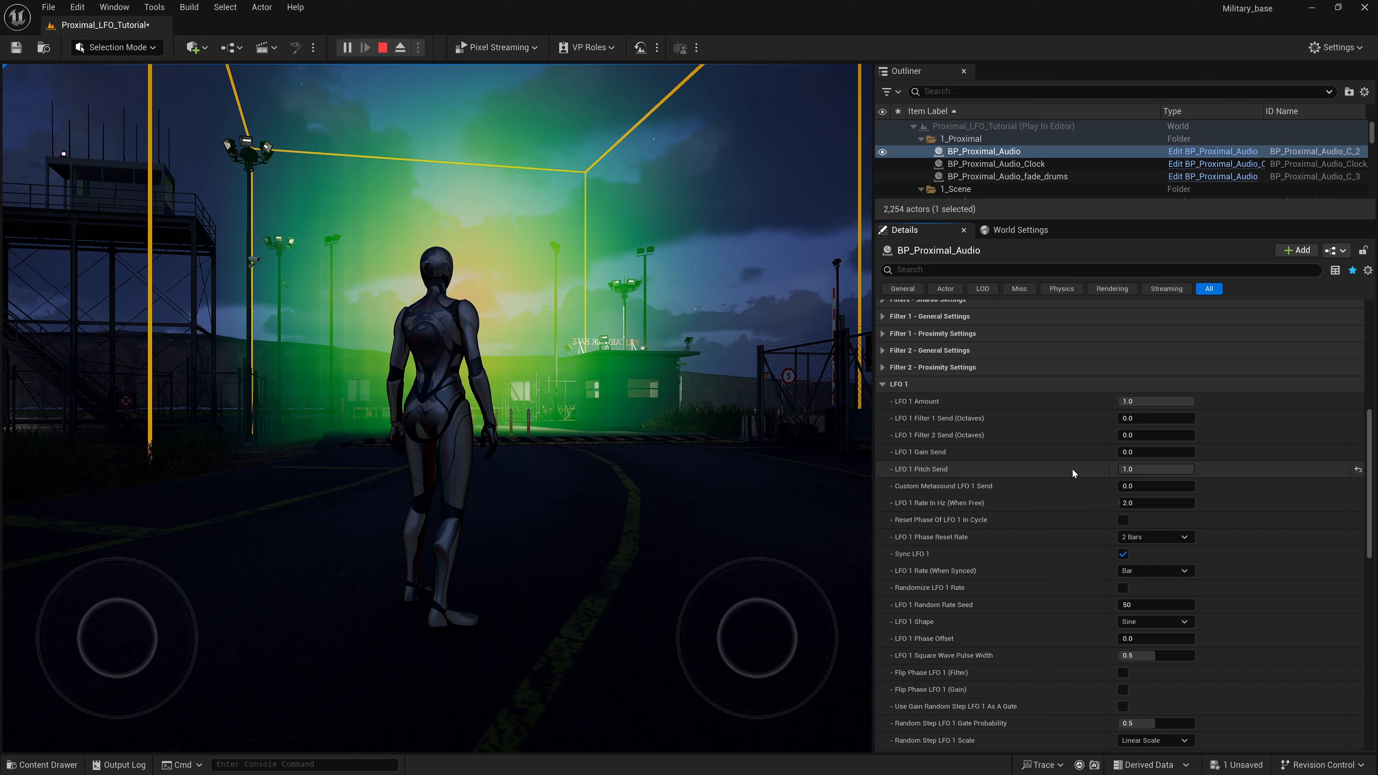
{"action": "left_click", "coordinate": [1134, 468]}
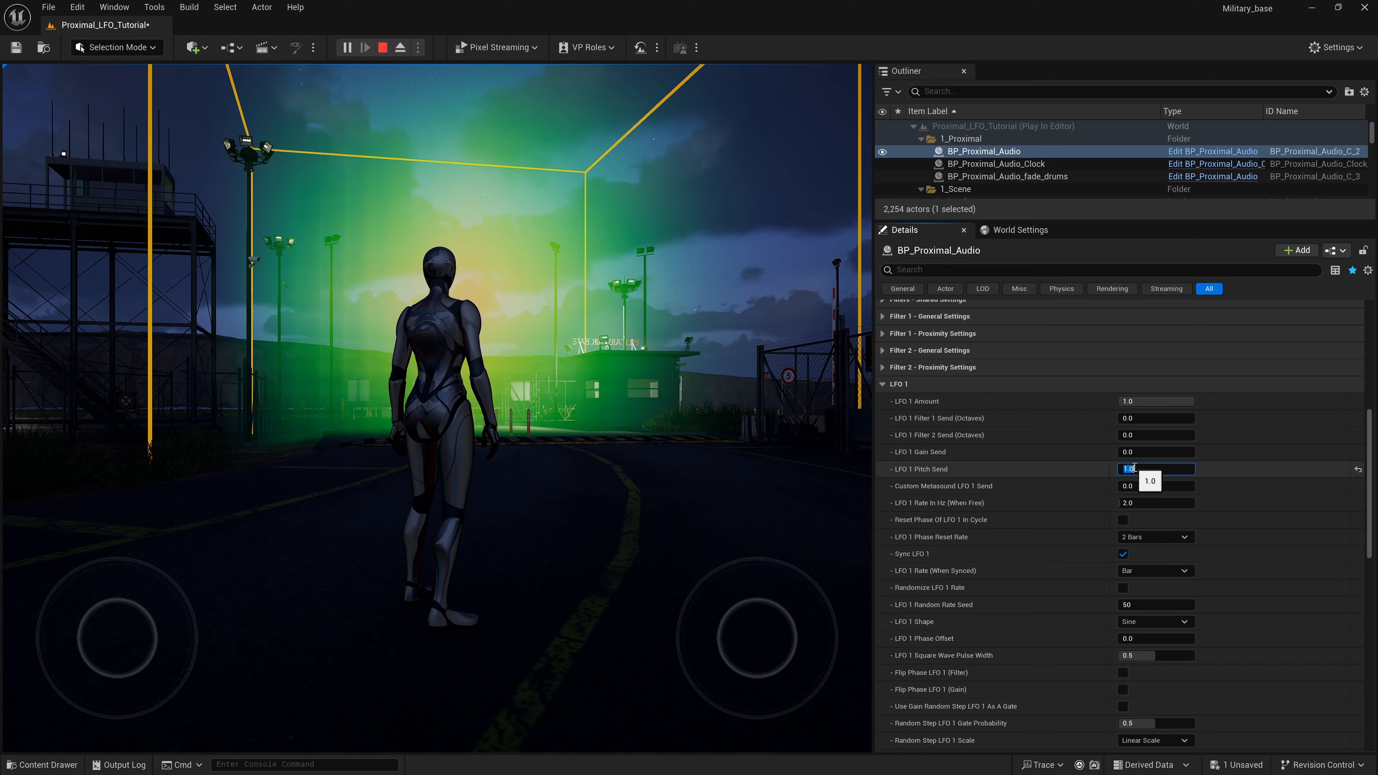
{"action": "type", "text": "0"}
{"action": "key", "text": "Return"}
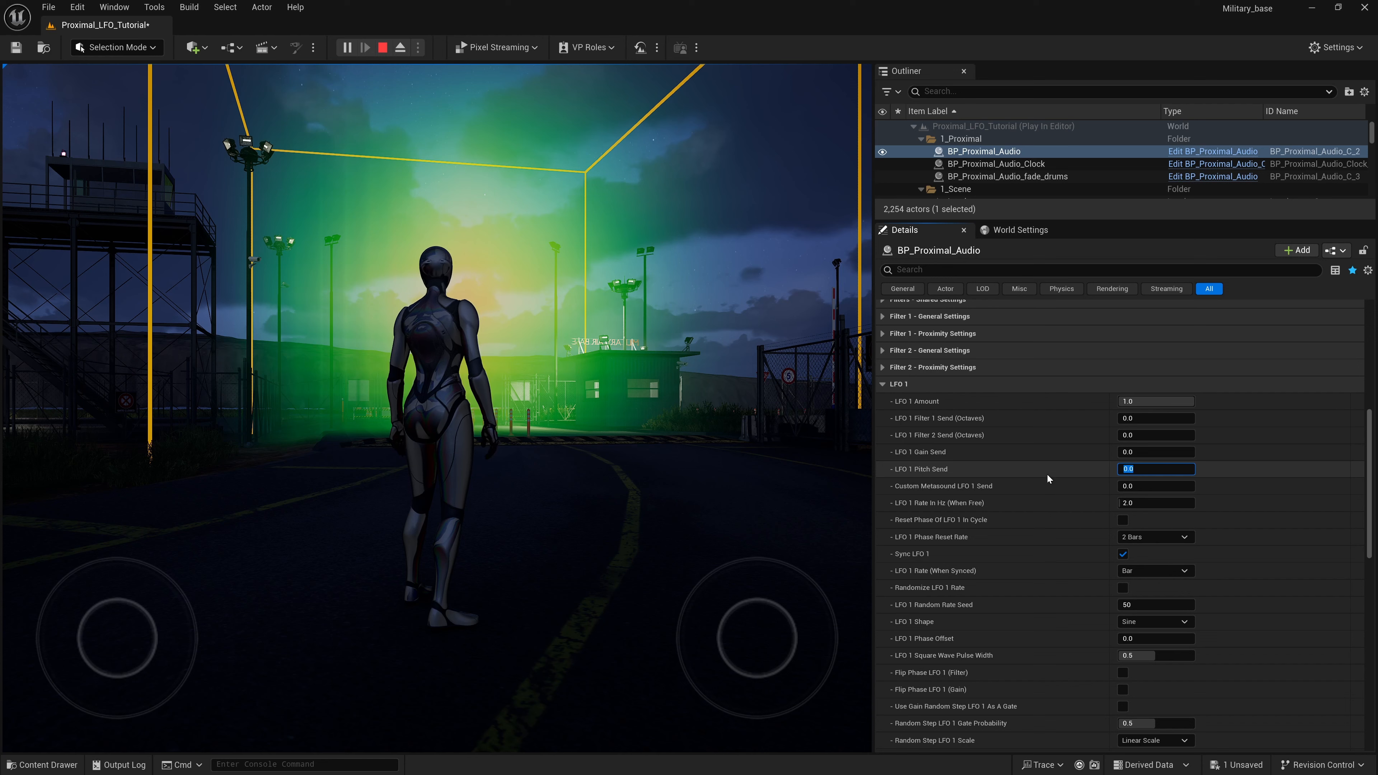
{"action": "key", "text": "XF86AudioLowerVolume"}
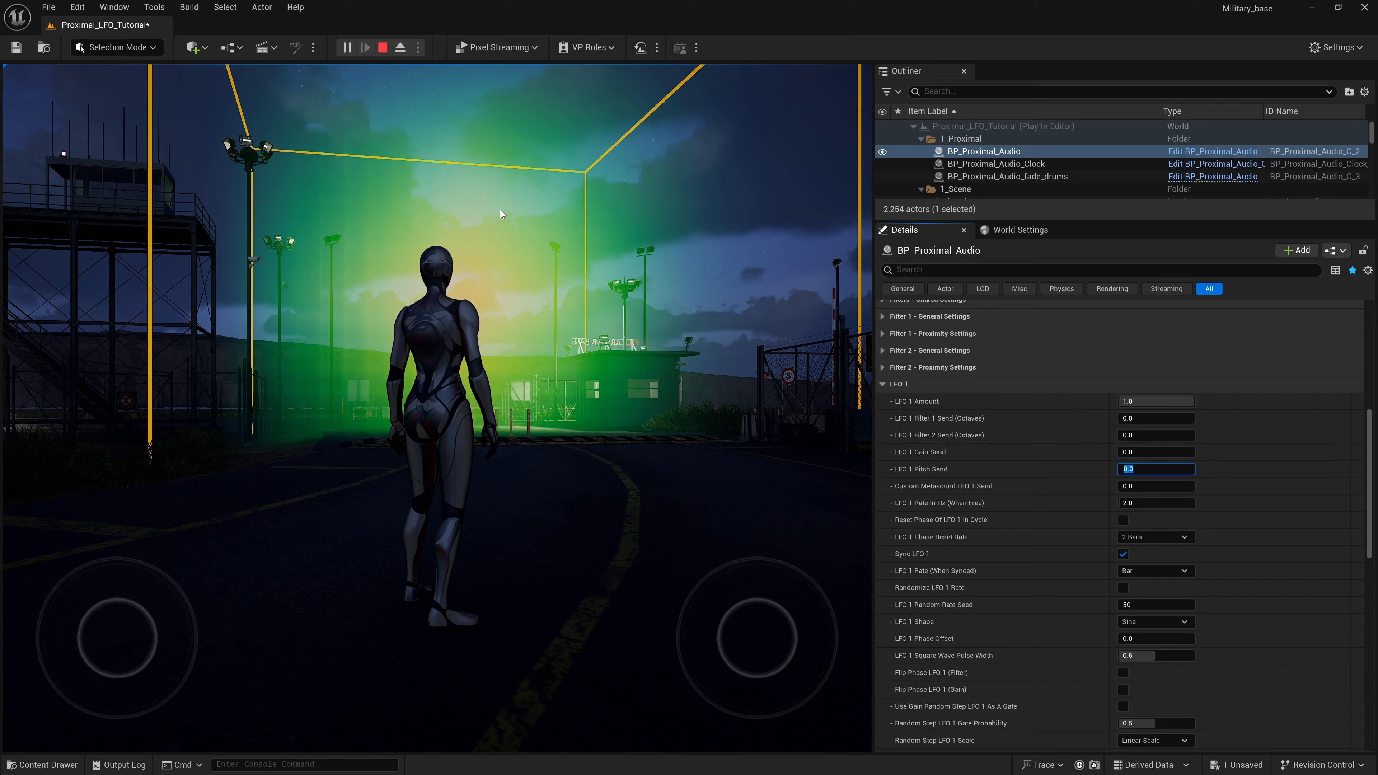
{"action": "left_click", "coordinate": [957, 453]}
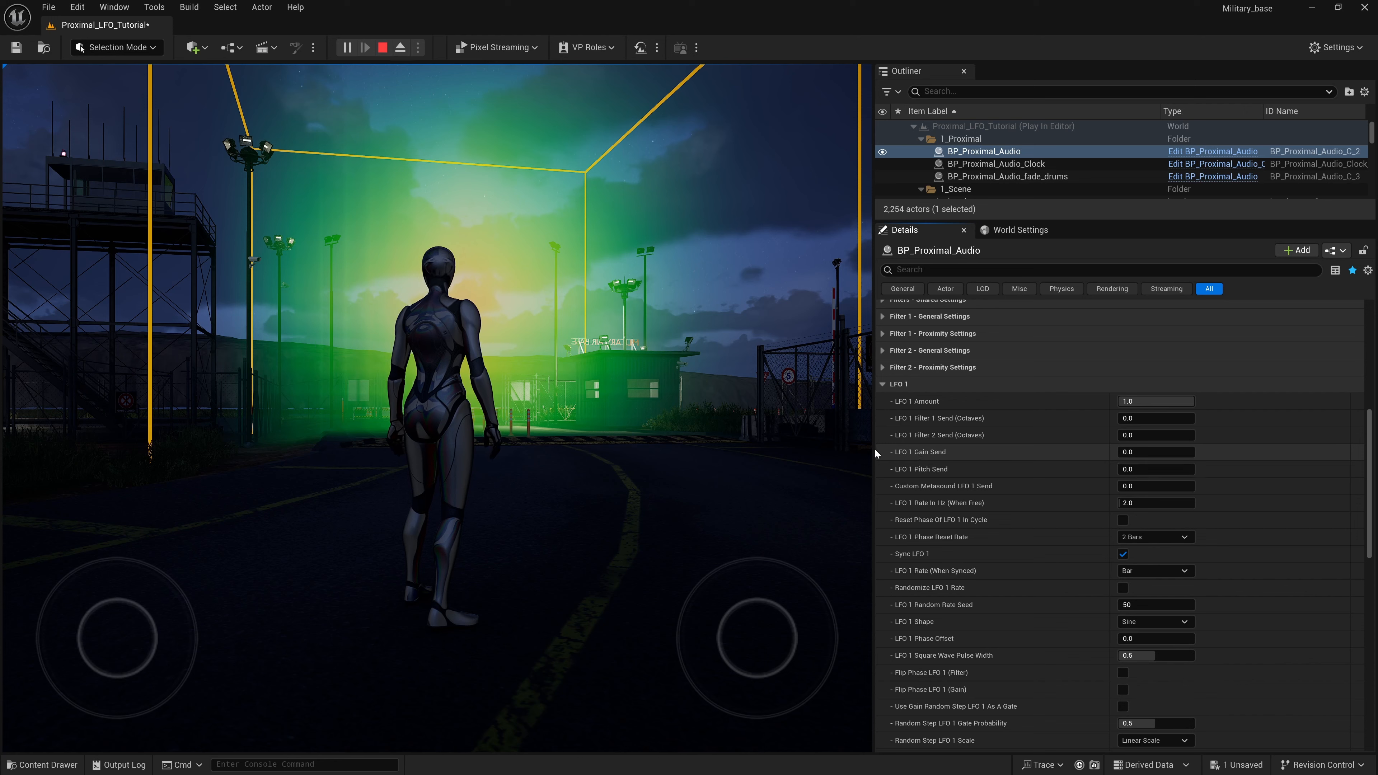
- Set LFO 1 Gain Send of BP_Proximal_Audio to 1 while the level is playing
{"action": "left_click", "coordinate": [1143, 453]}
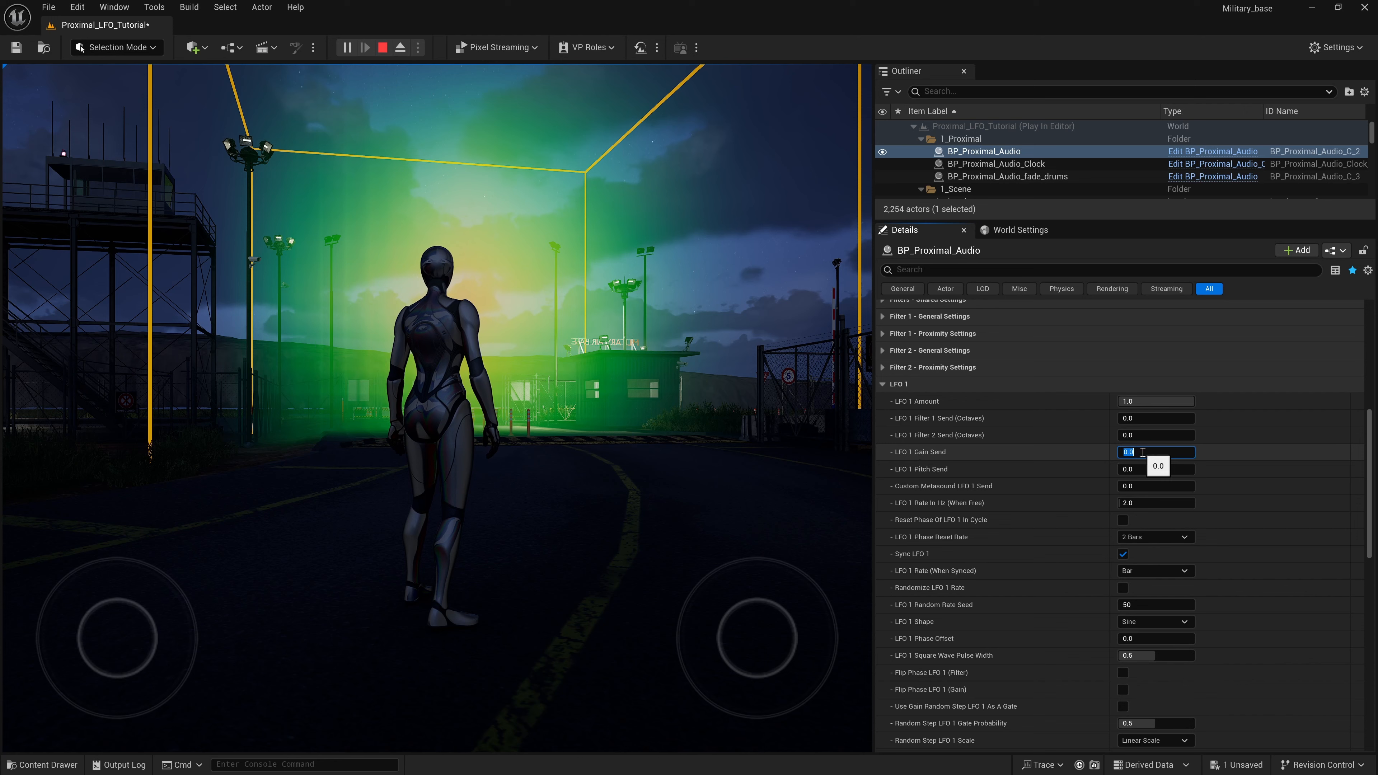
{"action": "type", "text": "1"}
{"action": "key", "text": "Return"}
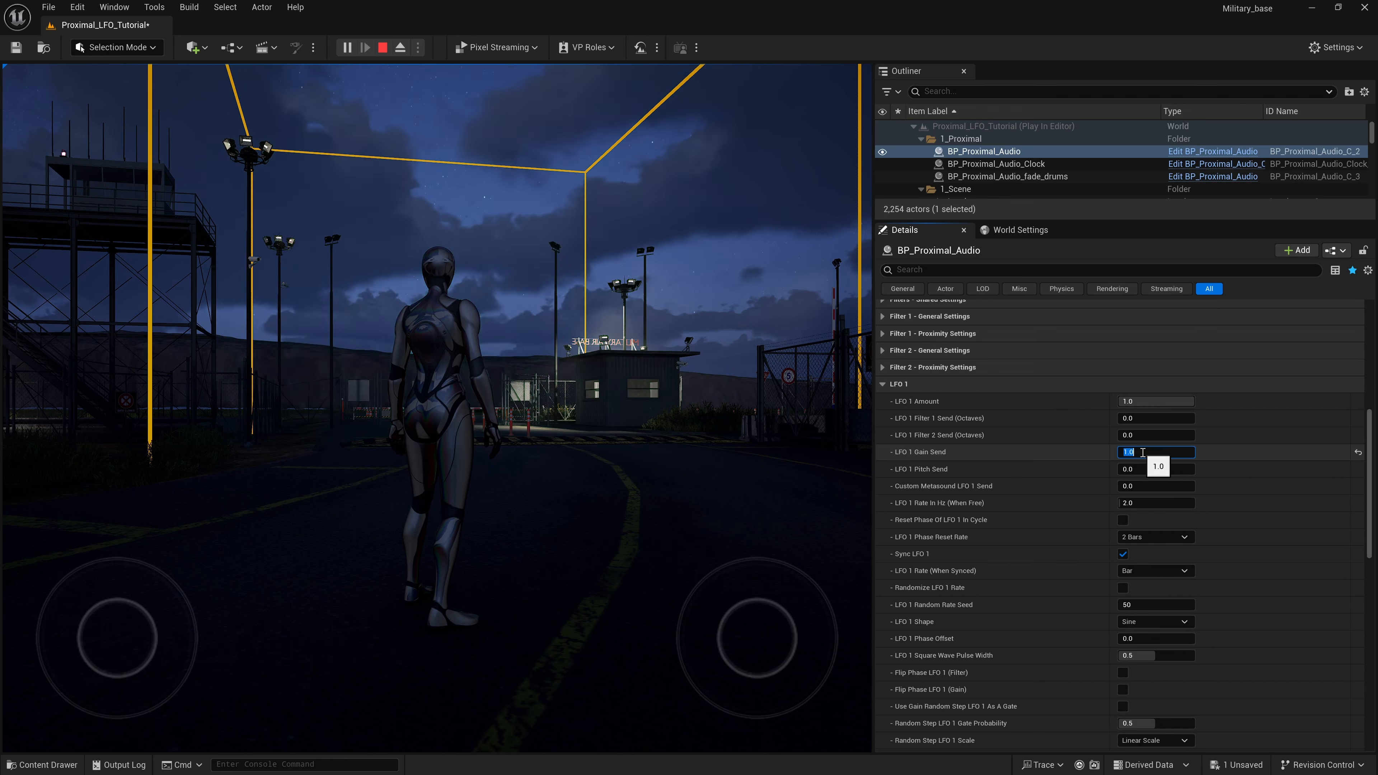
{"action": "key", "text": "XF86AudioRaiseVolume"}
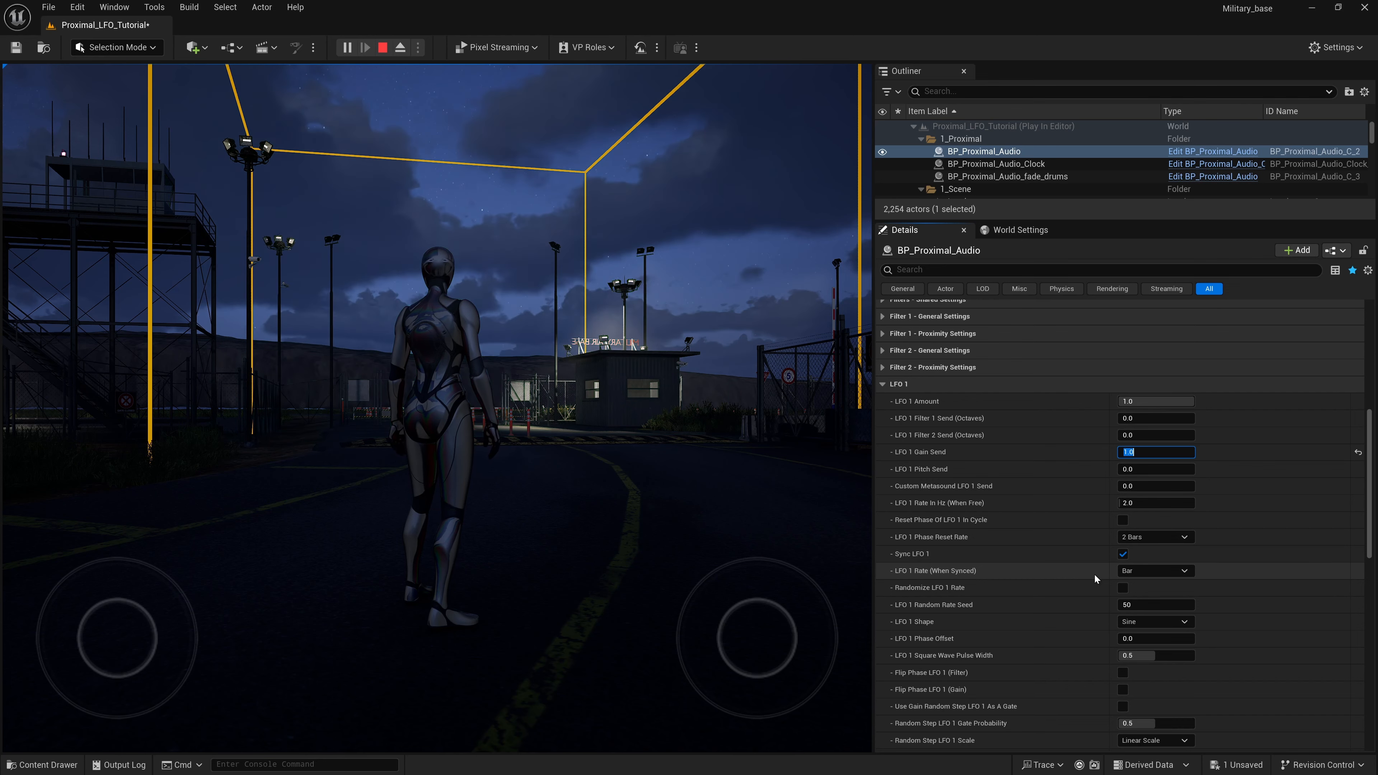
- Try LFO 1 Rate (When Synced) at 1/2 and 1/4 in turn
{"action": "left_click", "coordinate": [1185, 571]}
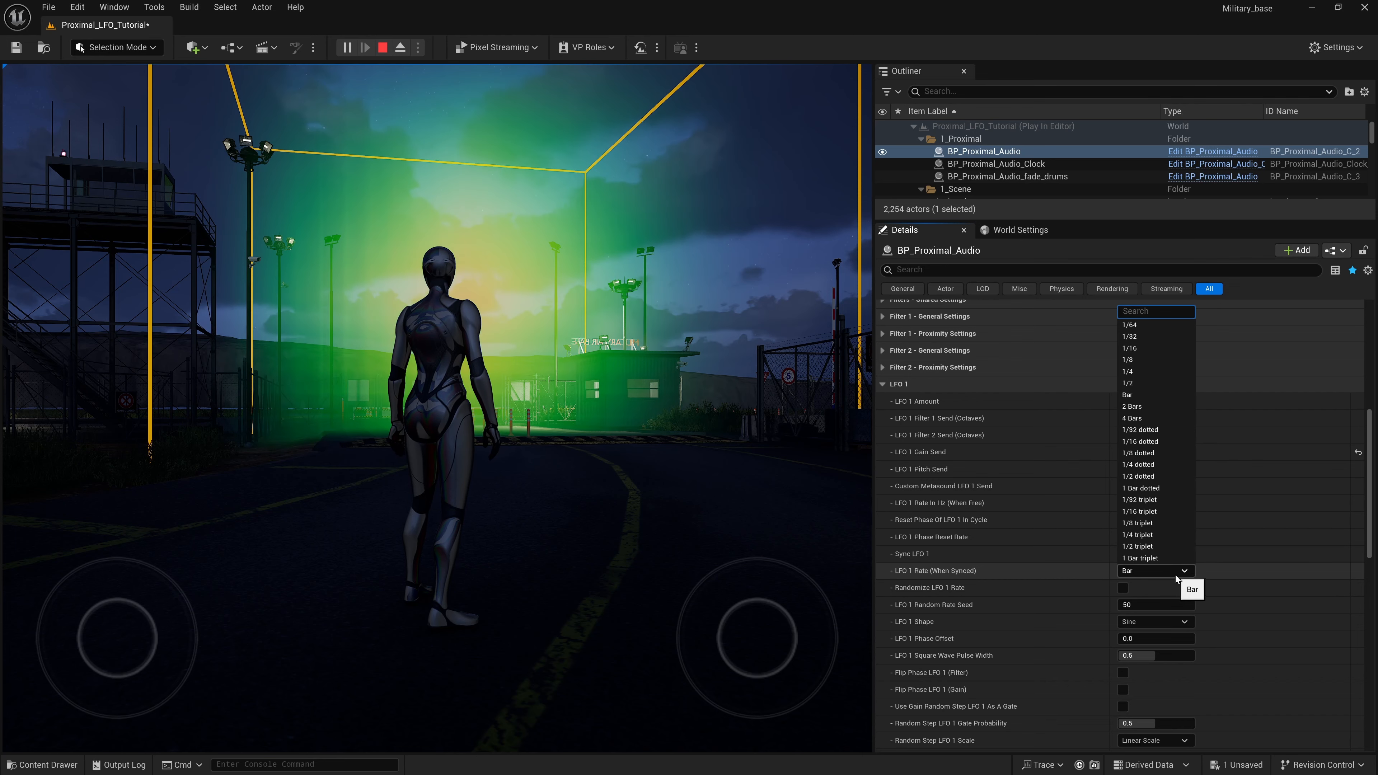
{"action": "left_click", "coordinate": [1133, 385]}
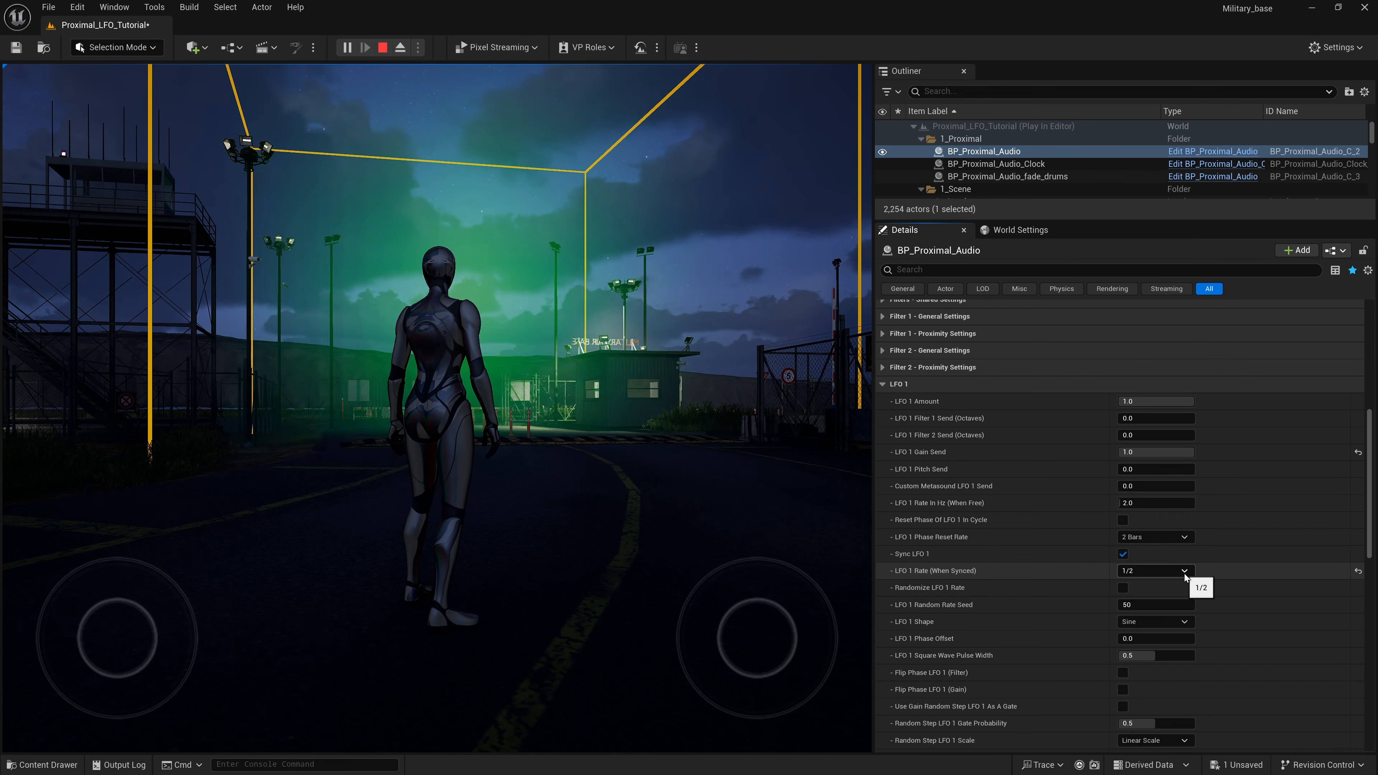
{"action": "left_click", "coordinate": [1184, 571]}
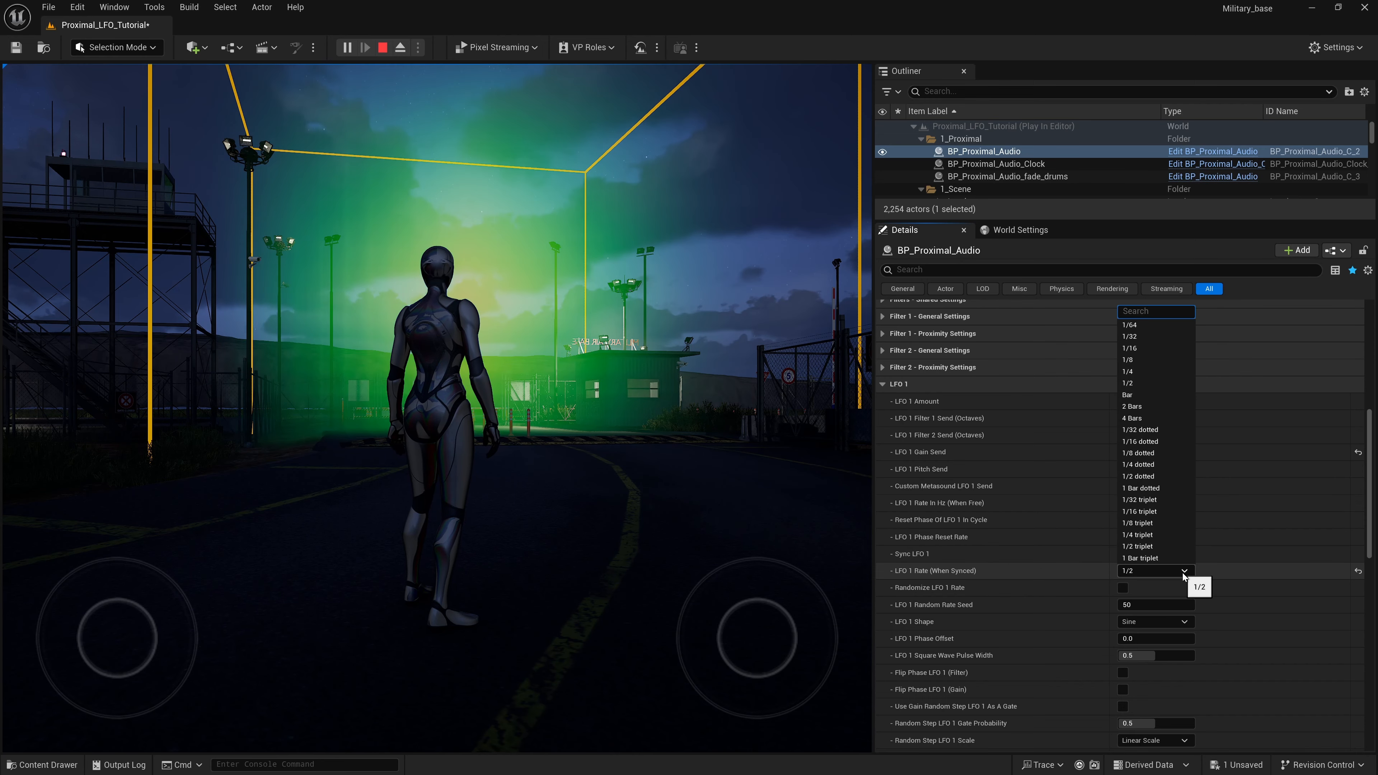
{"action": "left_click", "coordinate": [1135, 372]}
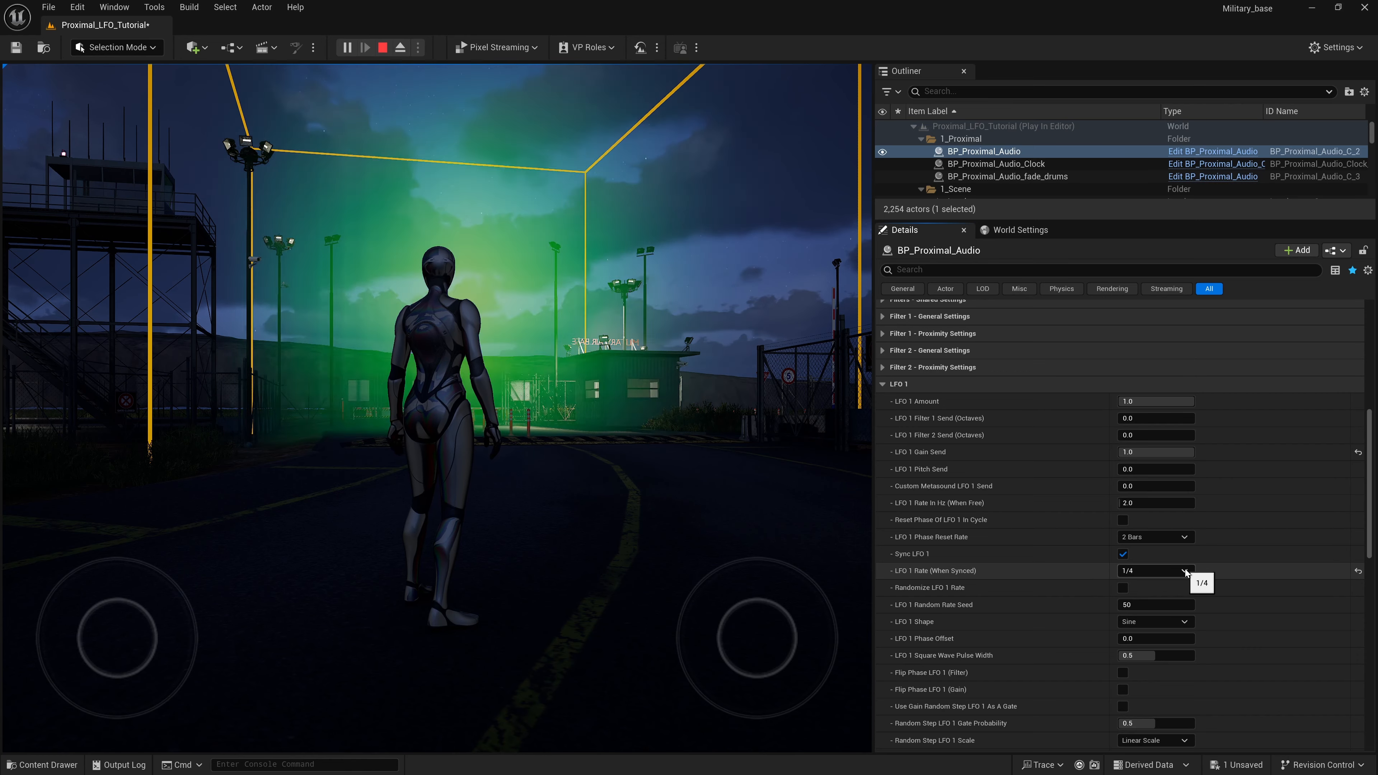
{"action": "left_click", "coordinate": [1185, 571]}
{"action": "left_click", "coordinate": [1070, 571]}
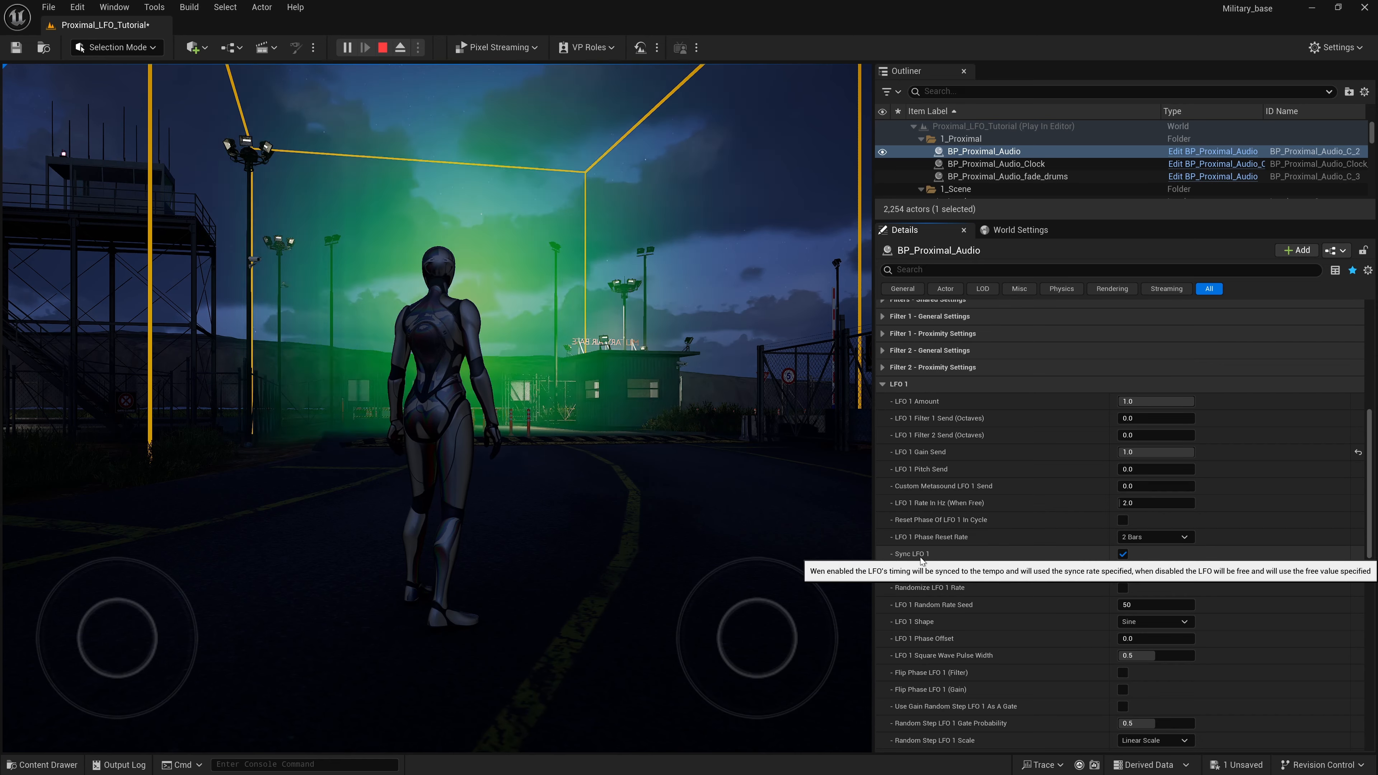
- Turn off Sync LFO 1 and vary LFO 1 Rate In Hz (When Free), ending at about 2.6
{"action": "left_click", "coordinate": [1124, 556]}
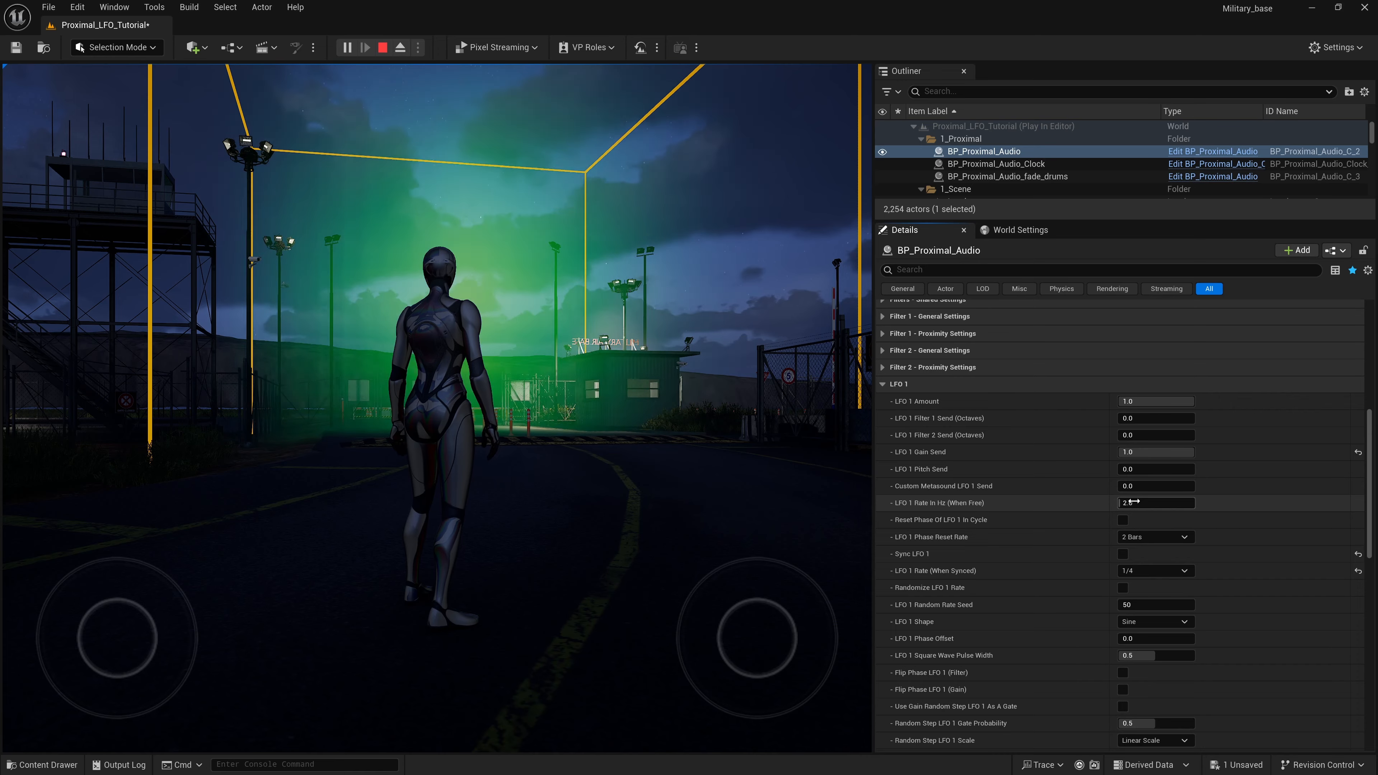
{"action": "mouse_move", "coordinate": [1132, 502]}
{"action": "left_mouse_down"}
{"action": "mouse_move", "coordinate": [1177, 503]}
{"action": "mouse_move", "coordinate": [1119, 503]}
{"action": "left_mouse_up"}
{"action": "key", "text": "XF86AudioLowerVolume"}
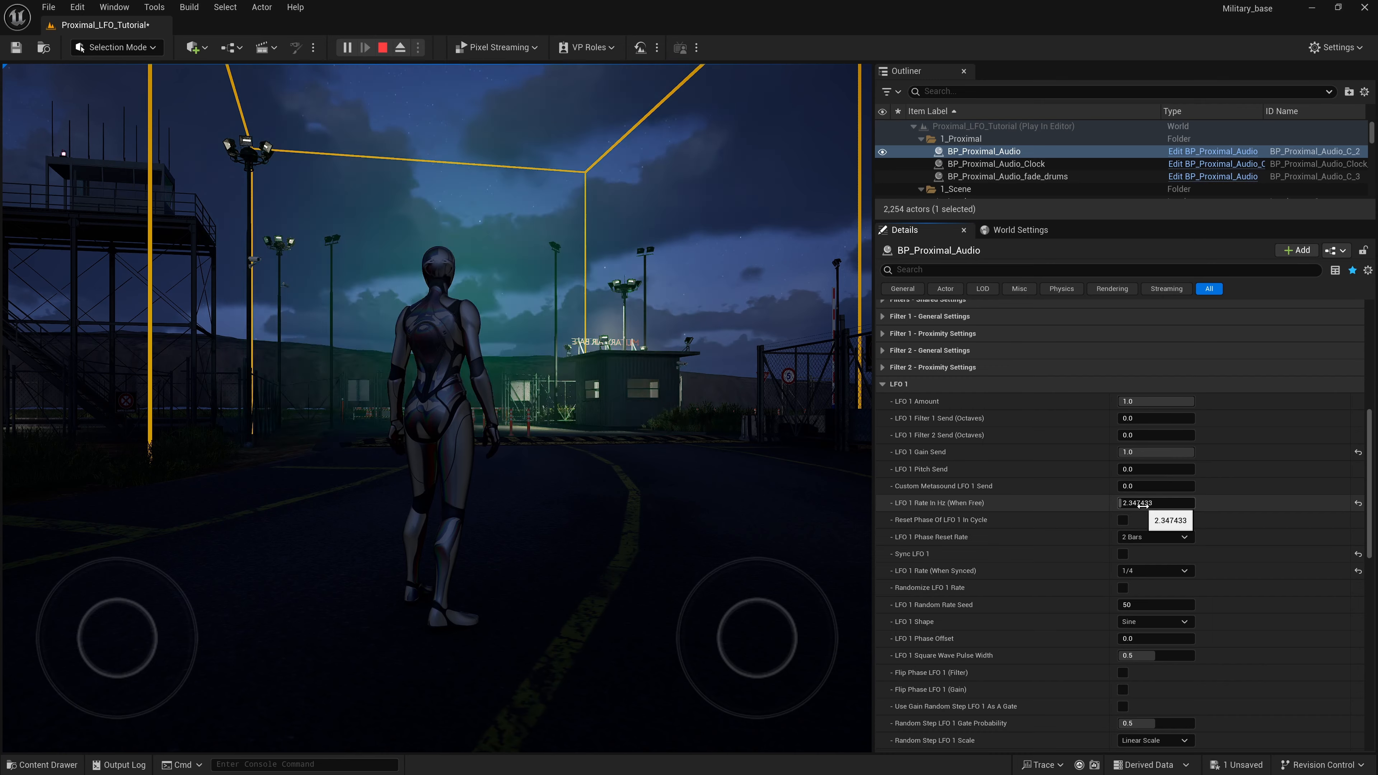
{"action": "left_click_drag", "start_coordinate": [1140, 503], "coordinate": [1127, 503]}
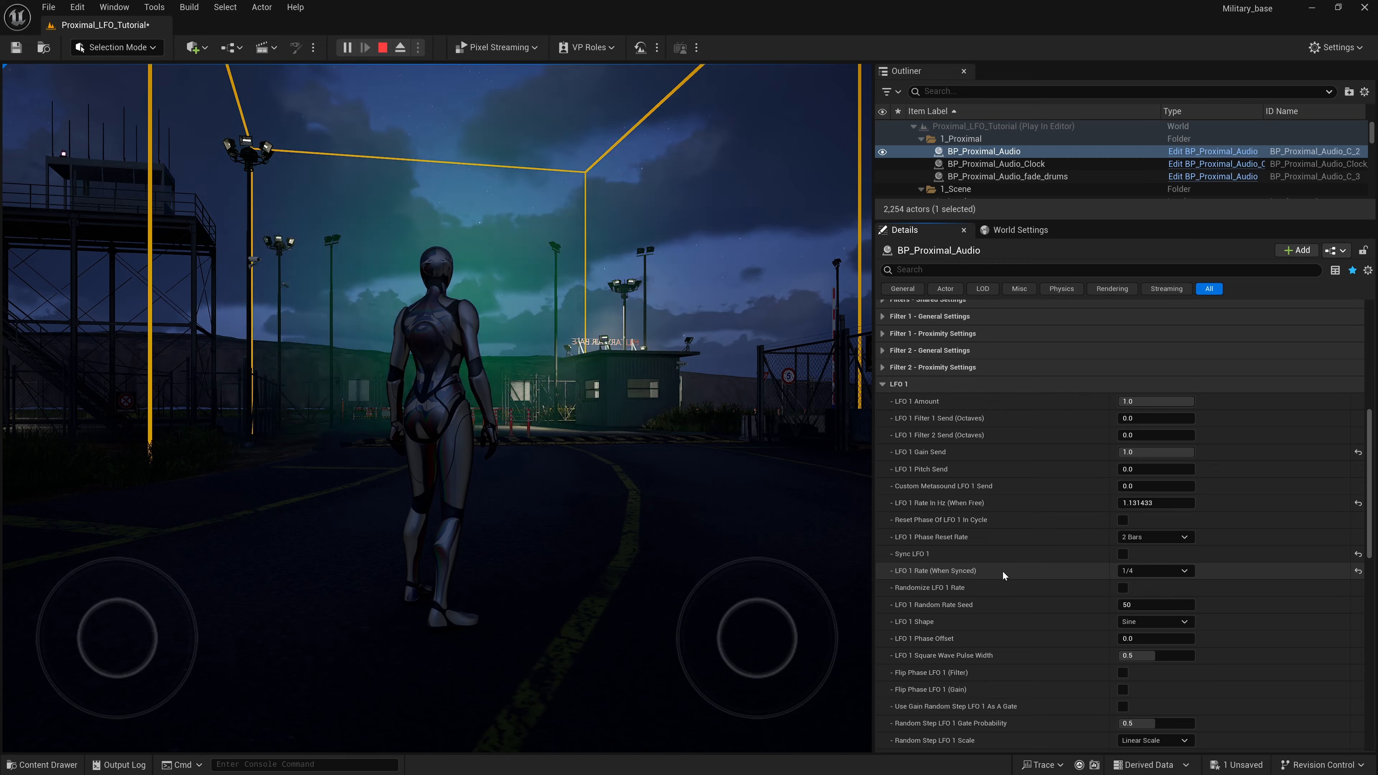
{"action": "mouse_move", "coordinate": [1139, 502]}
{"action": "left_mouse_down"}
{"action": "mouse_move", "coordinate": [1191, 503]}
{"action": "mouse_move", "coordinate": [1121, 504]}
{"action": "left_mouse_up"}
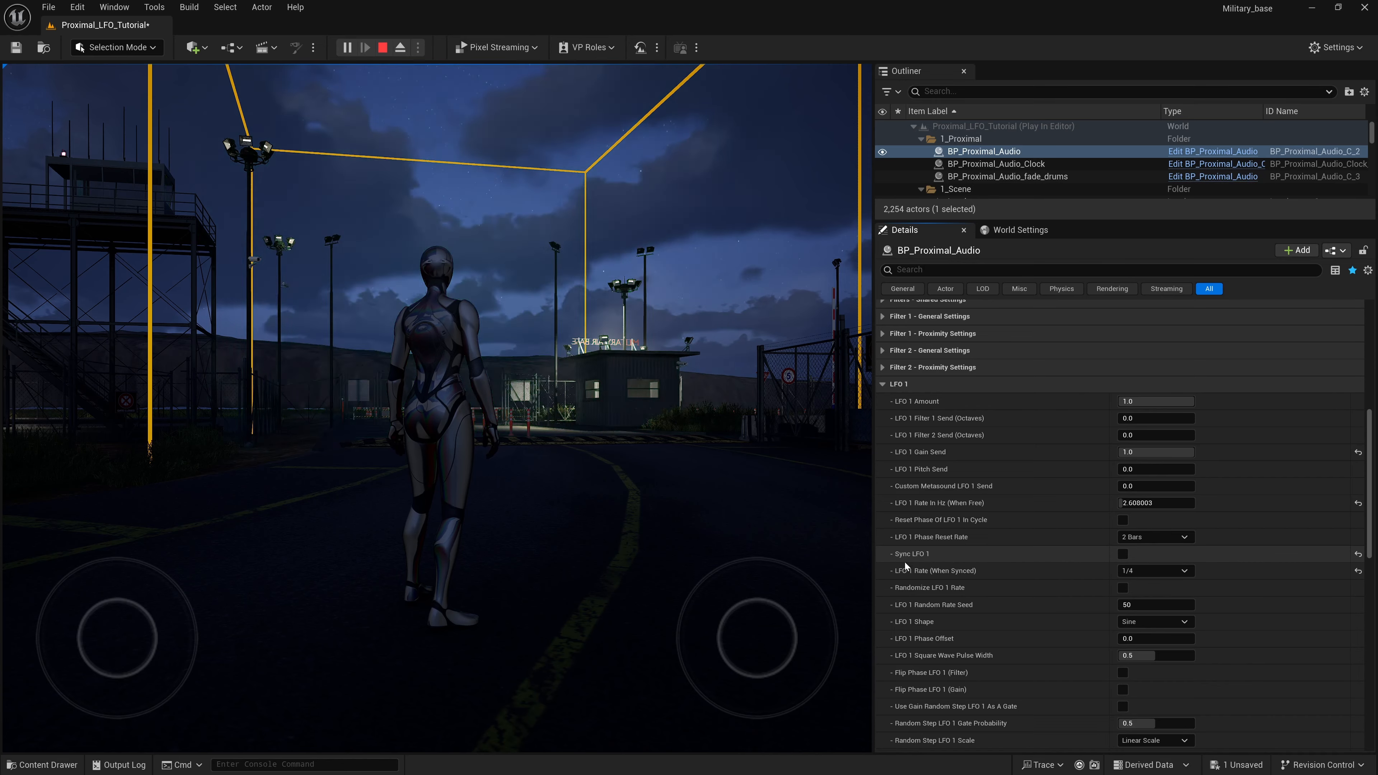
- Turn Sync LFO 1 back on and set LFO 1 Rate (When Synced) to 1/4 dotted
{"action": "left_click", "coordinate": [1122, 553]}
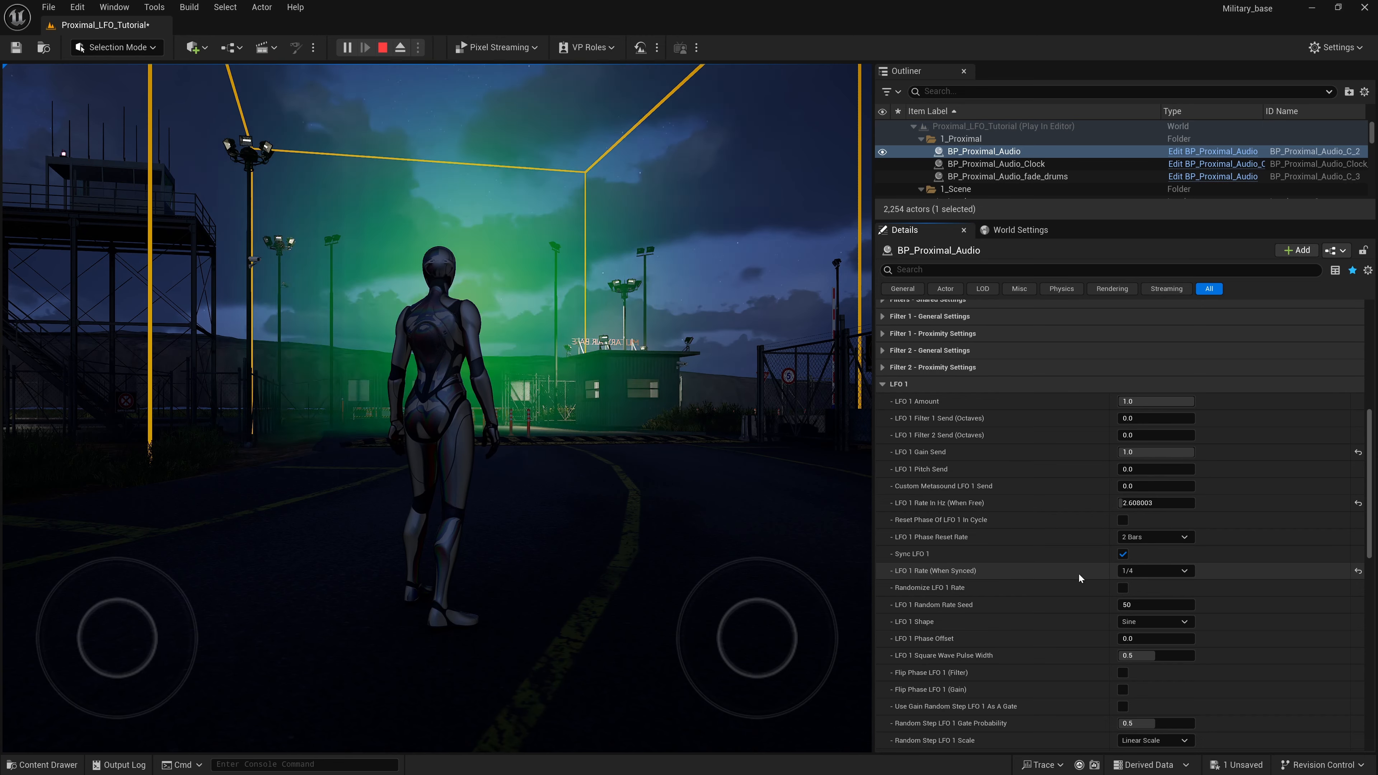
{"action": "left_click", "coordinate": [1179, 572]}
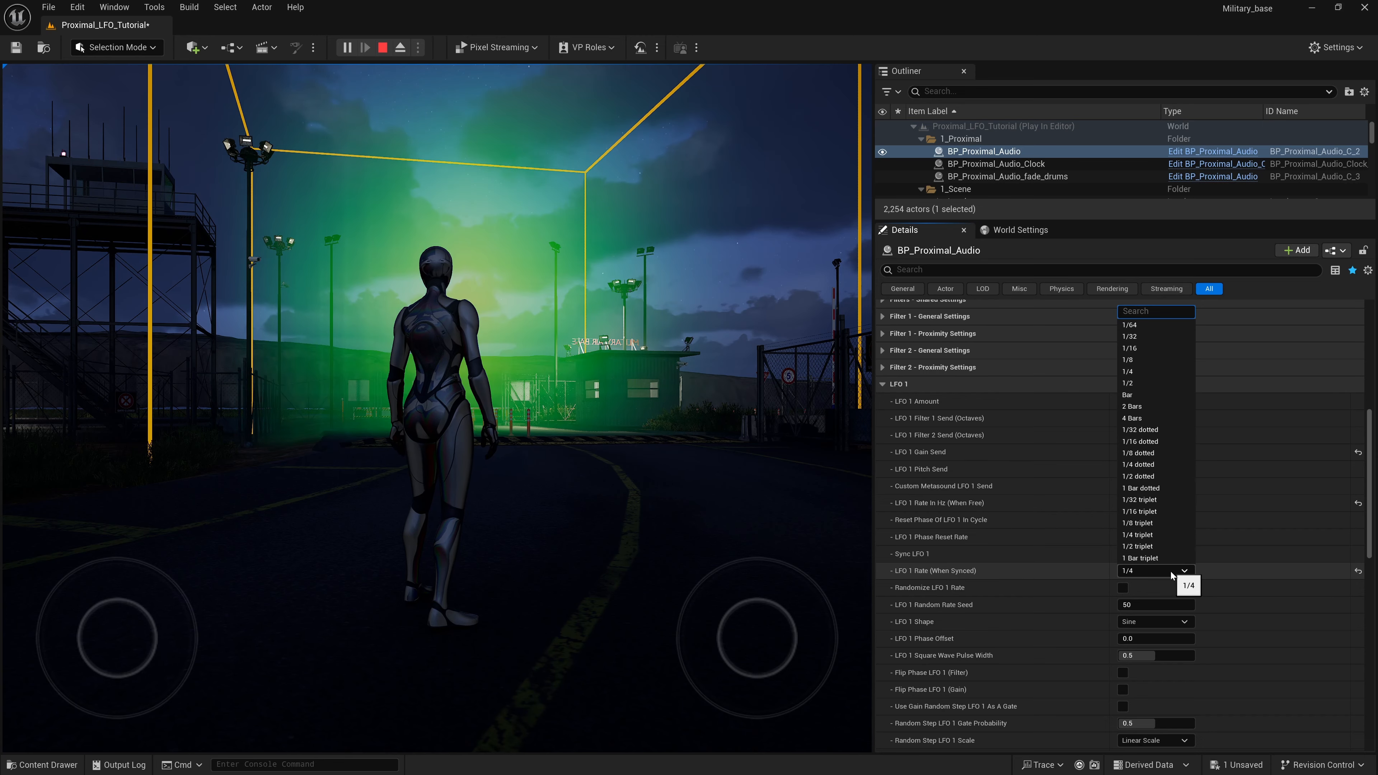
{"action": "left_click", "coordinate": [1147, 466]}
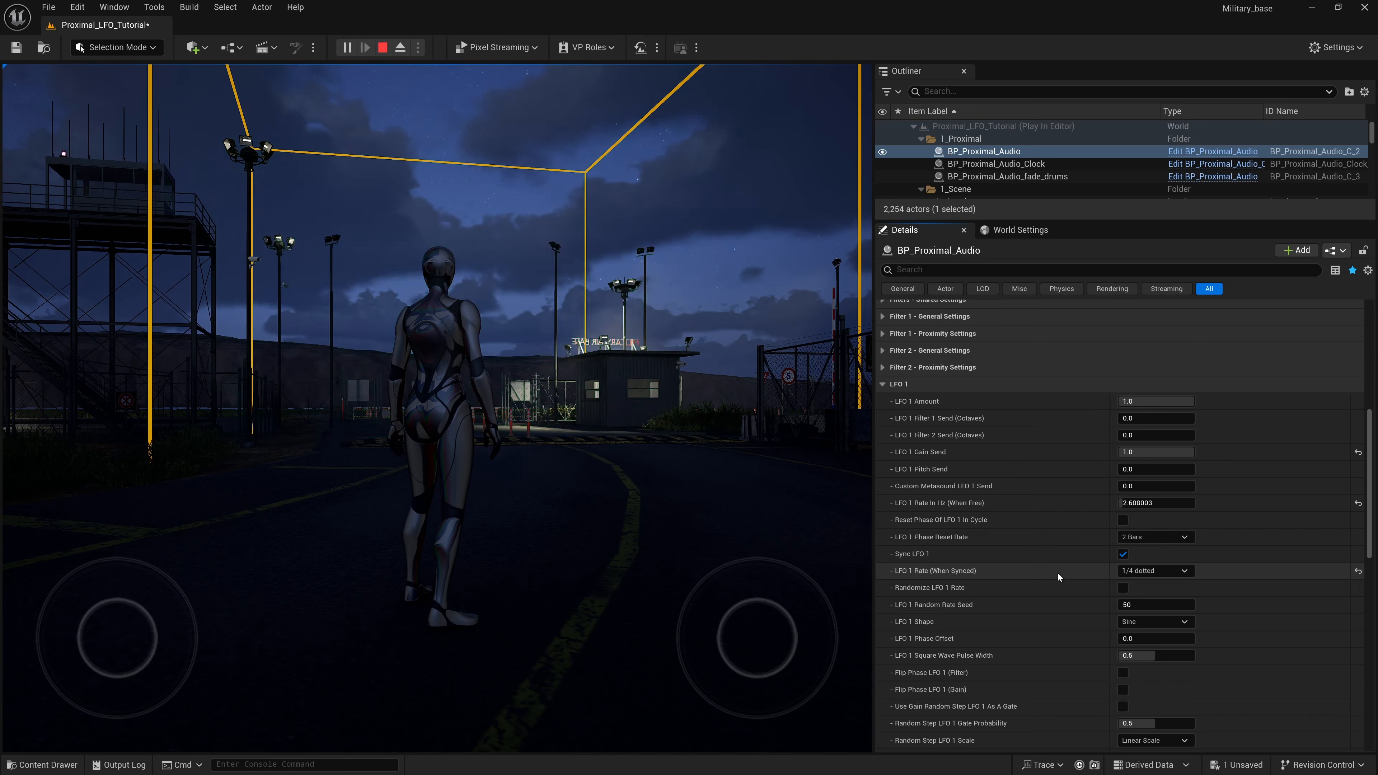
- Enable Reset Phase Of LFO 1 In Cycle for BP_Proximal_Audio
{"action": "mouse_move", "coordinate": [917, 522]}
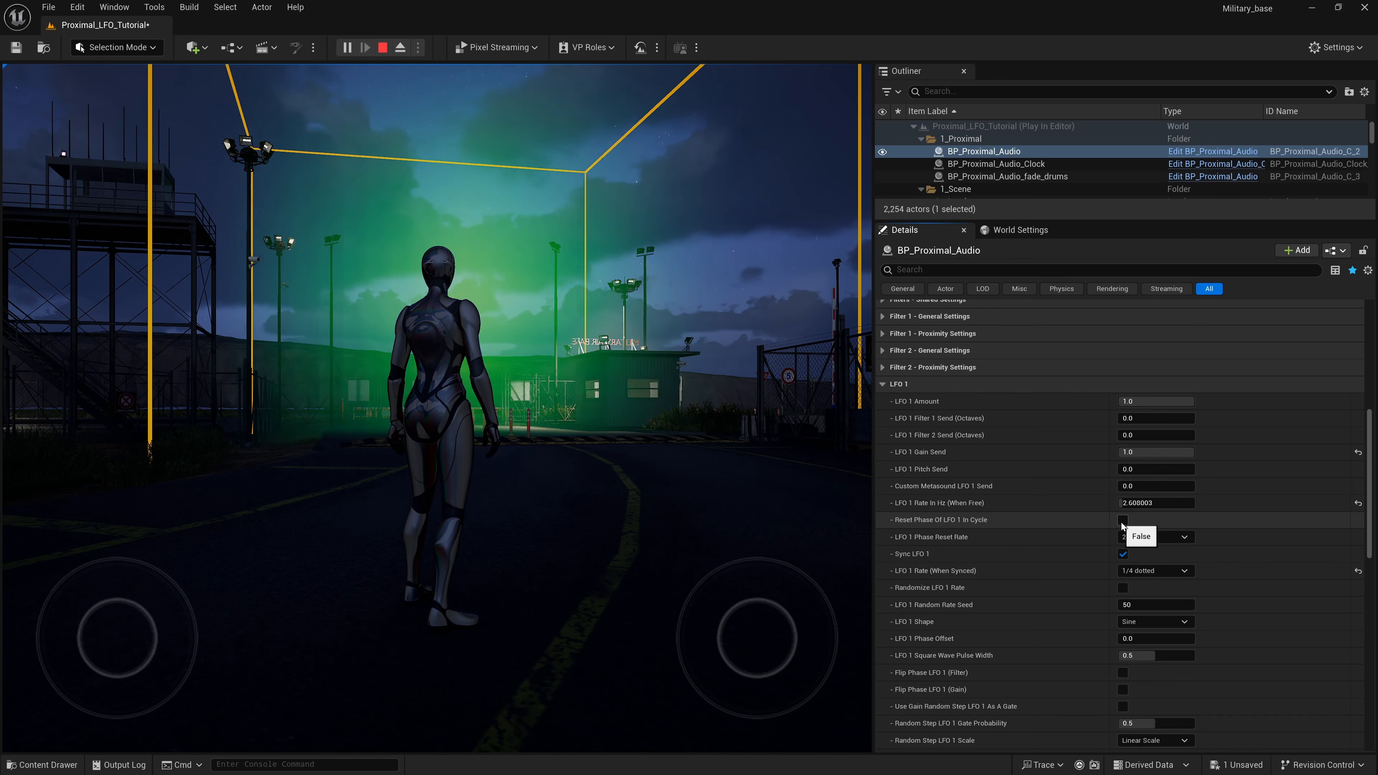
{"action": "left_click", "coordinate": [1122, 521]}
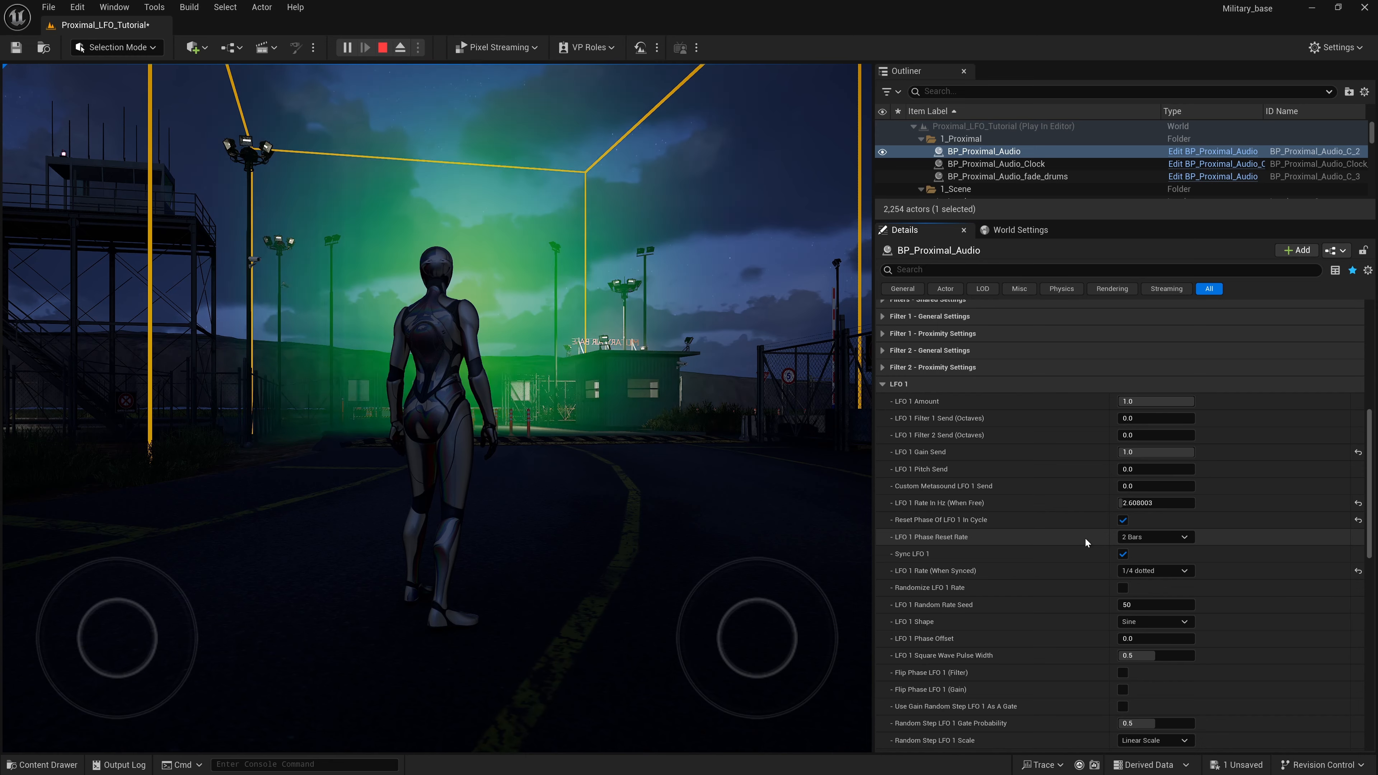
- Switch to Photoshop and toggle the visibility of the "phase reset two bars" and "wave form phase reset" layers in the sine wave drawing
{"action": "key", "text": "k"}
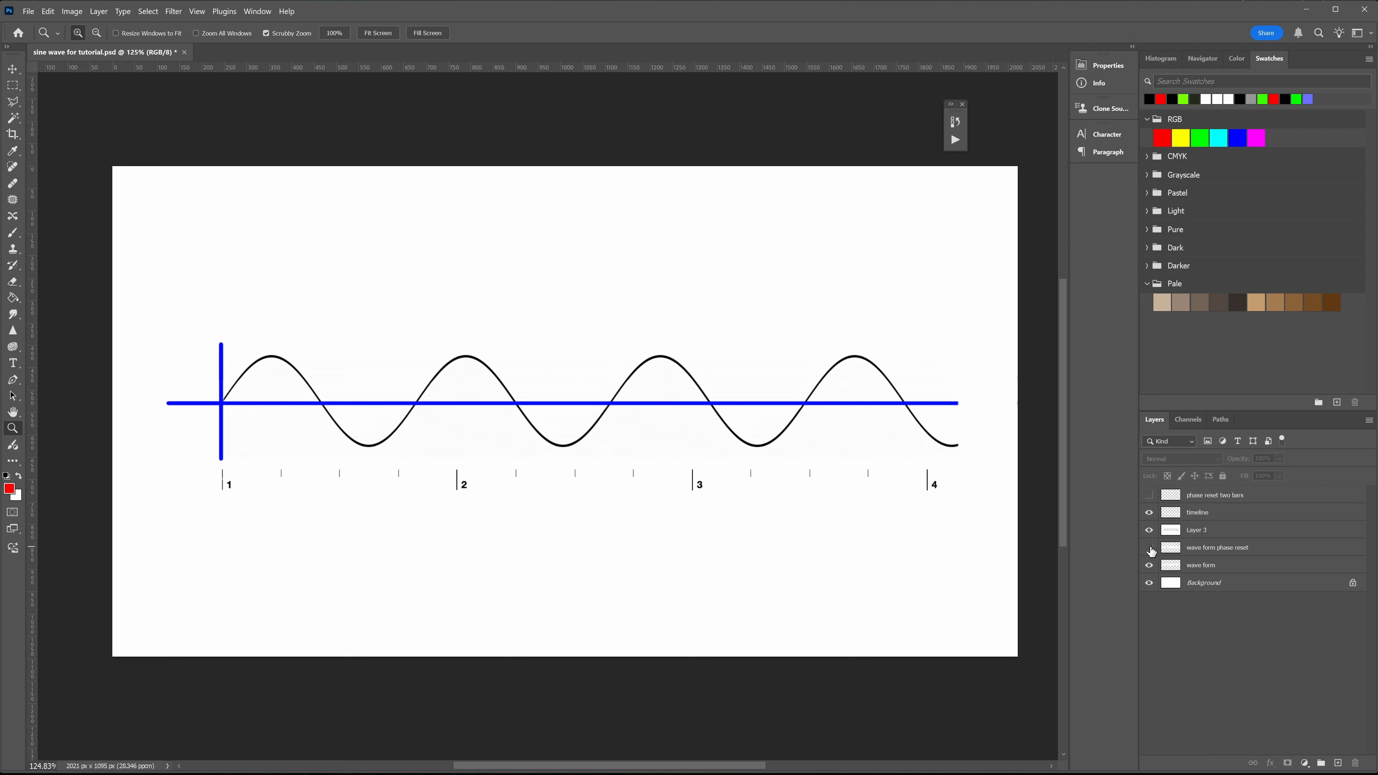
{"action": "left_click", "coordinate": [1149, 495]}
{"action": "left_click", "coordinate": [1150, 548]}
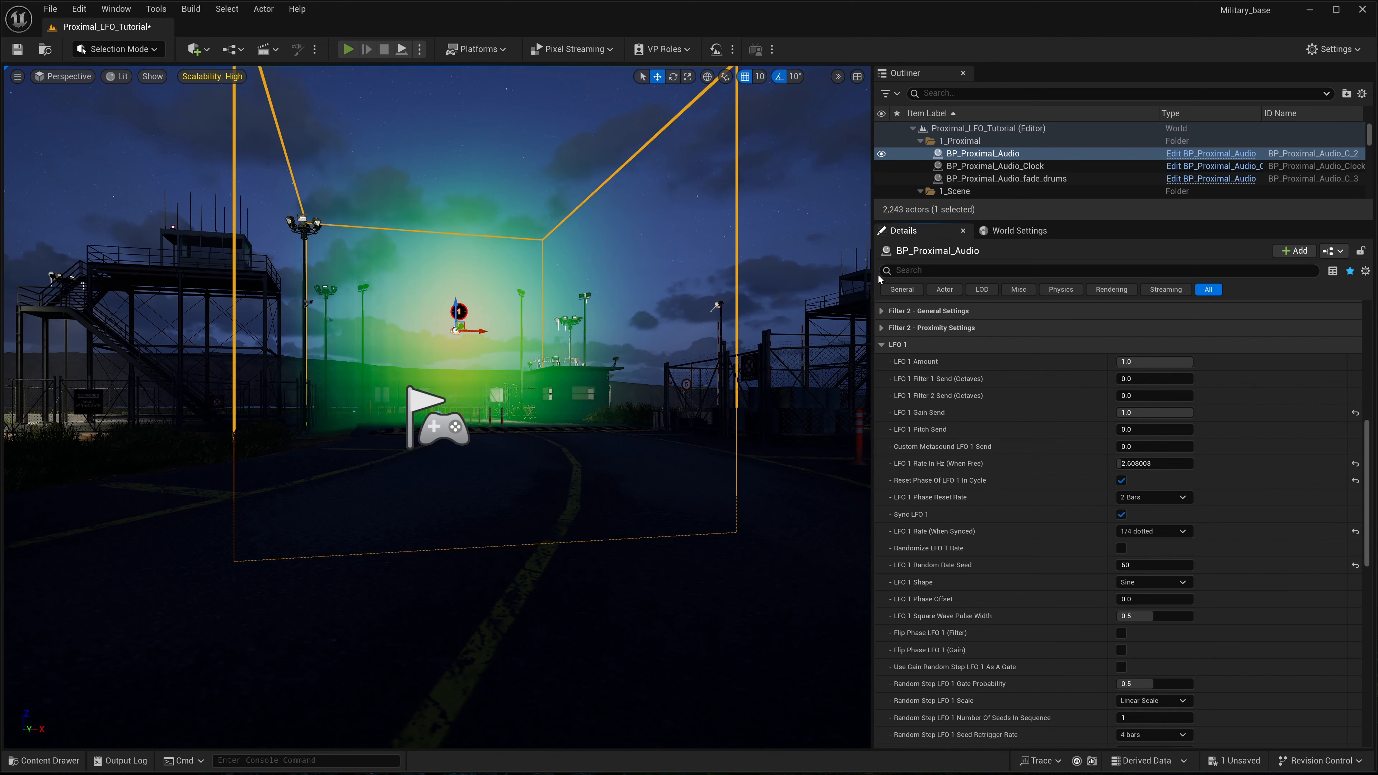
- Switch back to Unreal Editor, play the level and select BP_Proximal_Audio to show its LFO 1 settings
{"action": "key", "text": "alt+p"}
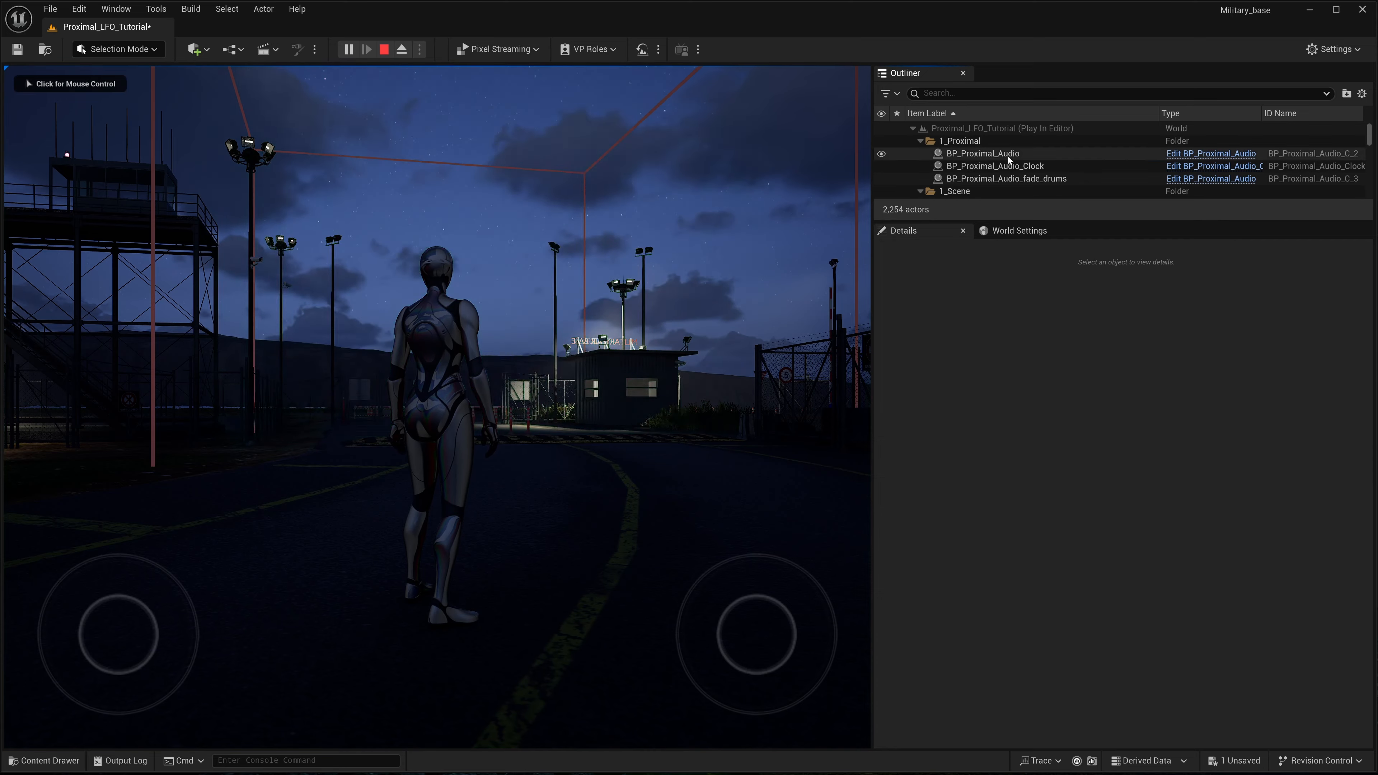
{"action": "left_click", "coordinate": [1008, 157]}
{"action": "scroll", "coordinate": [996, 465], "scroll_direction": "down", "scroll_amount": 15}
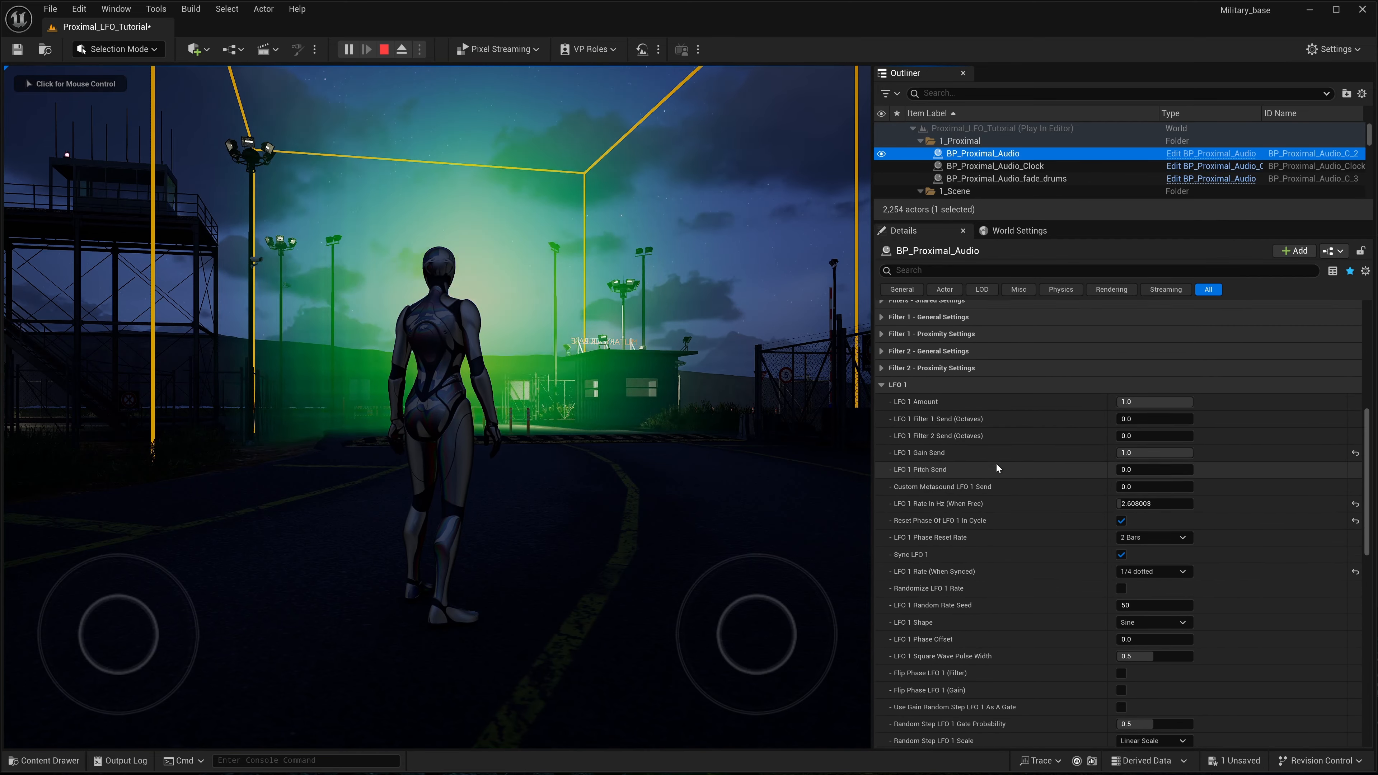
{"action": "scroll", "coordinate": [997, 464], "scroll_direction": "down", "scroll_amount": 3}
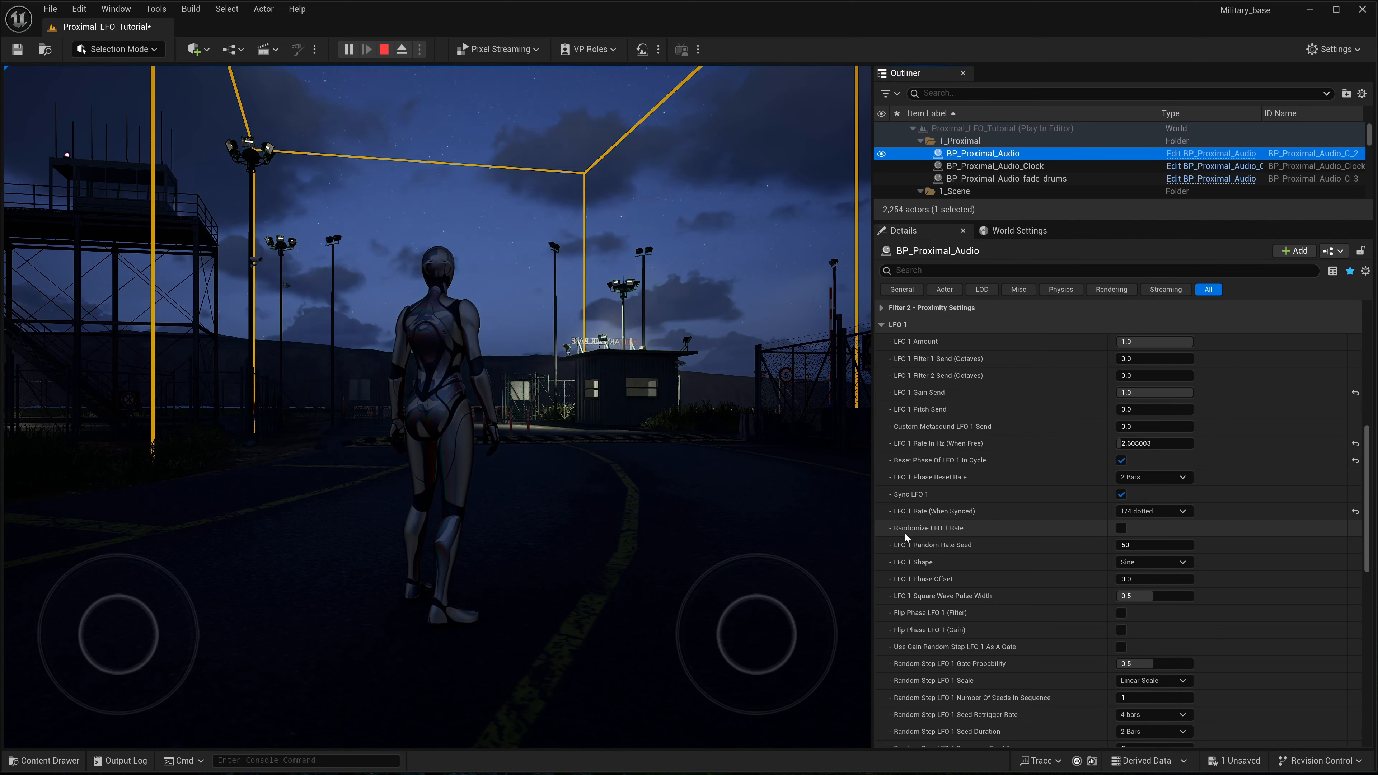
- Enable Randomize LFO 1 Rate on BP_Proximal_Audio
{"action": "mouse_move", "coordinate": [940, 533]}
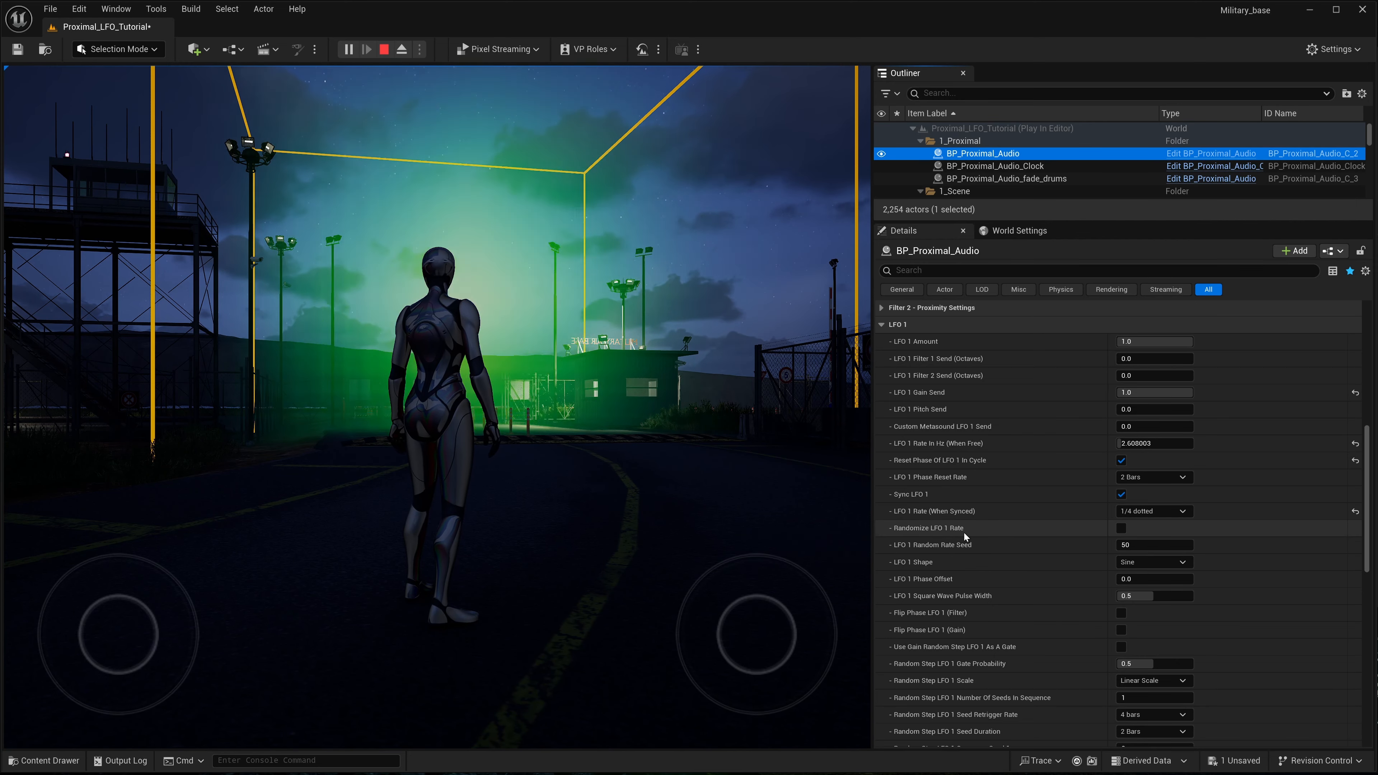
{"action": "scroll", "coordinate": [1122, 519], "scroll_direction": "down", "scroll_amount": 1}
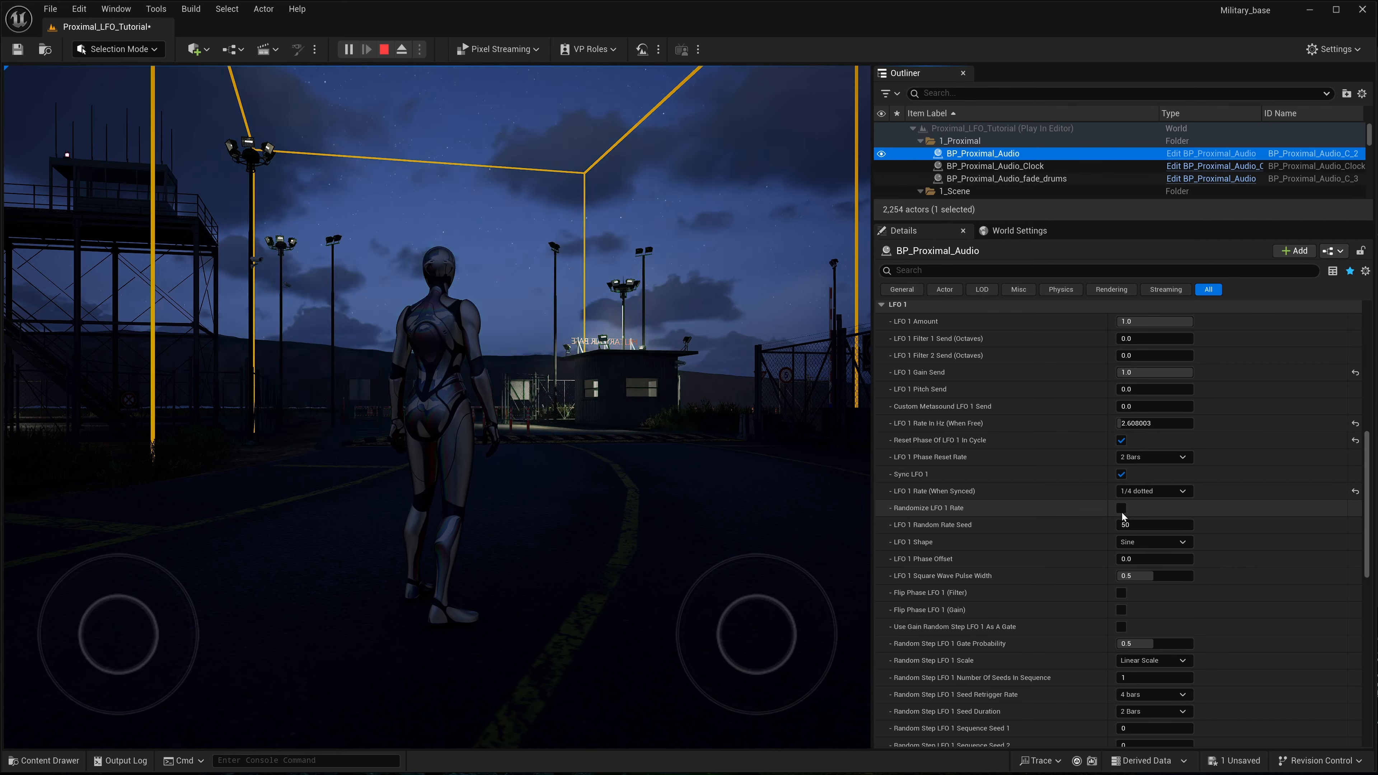
{"action": "left_click", "coordinate": [1122, 509]}
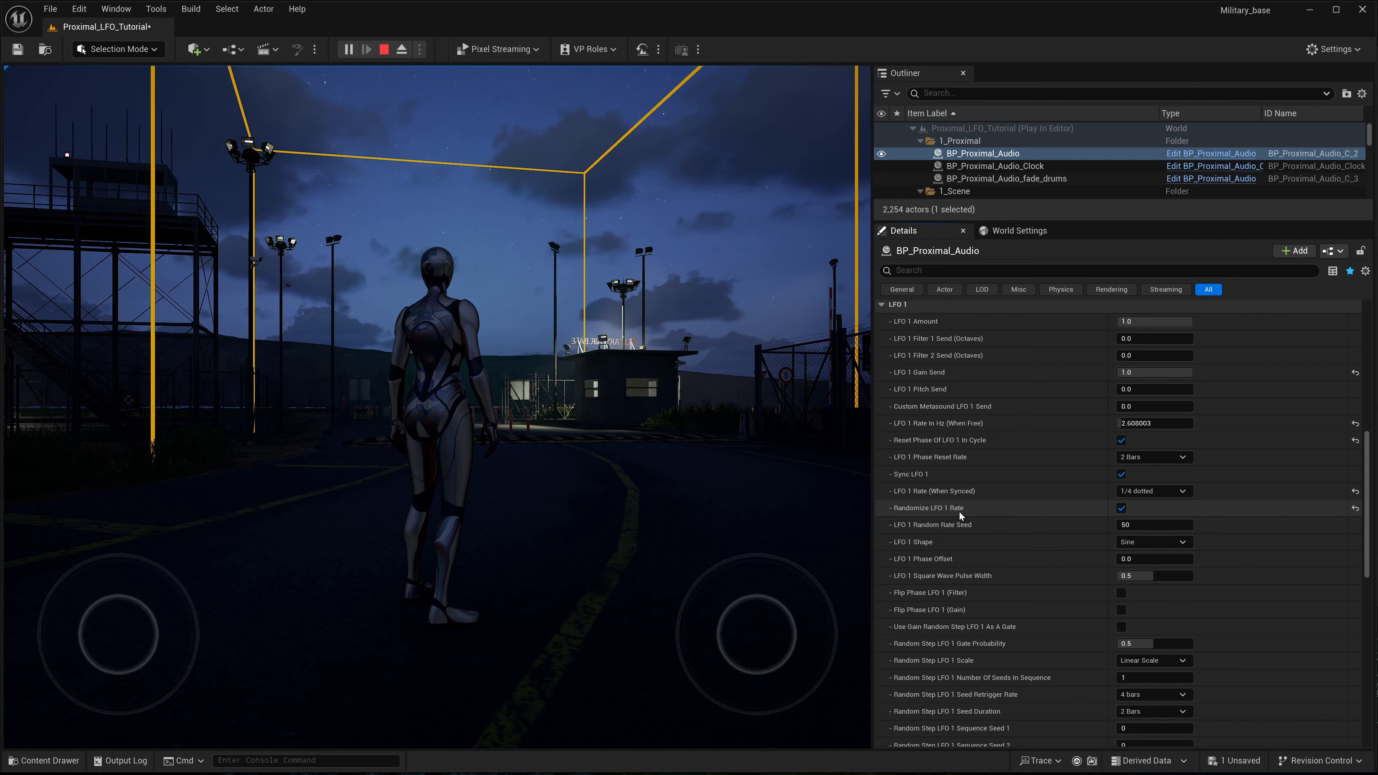
{"action": "mouse_move", "coordinate": [961, 516]}
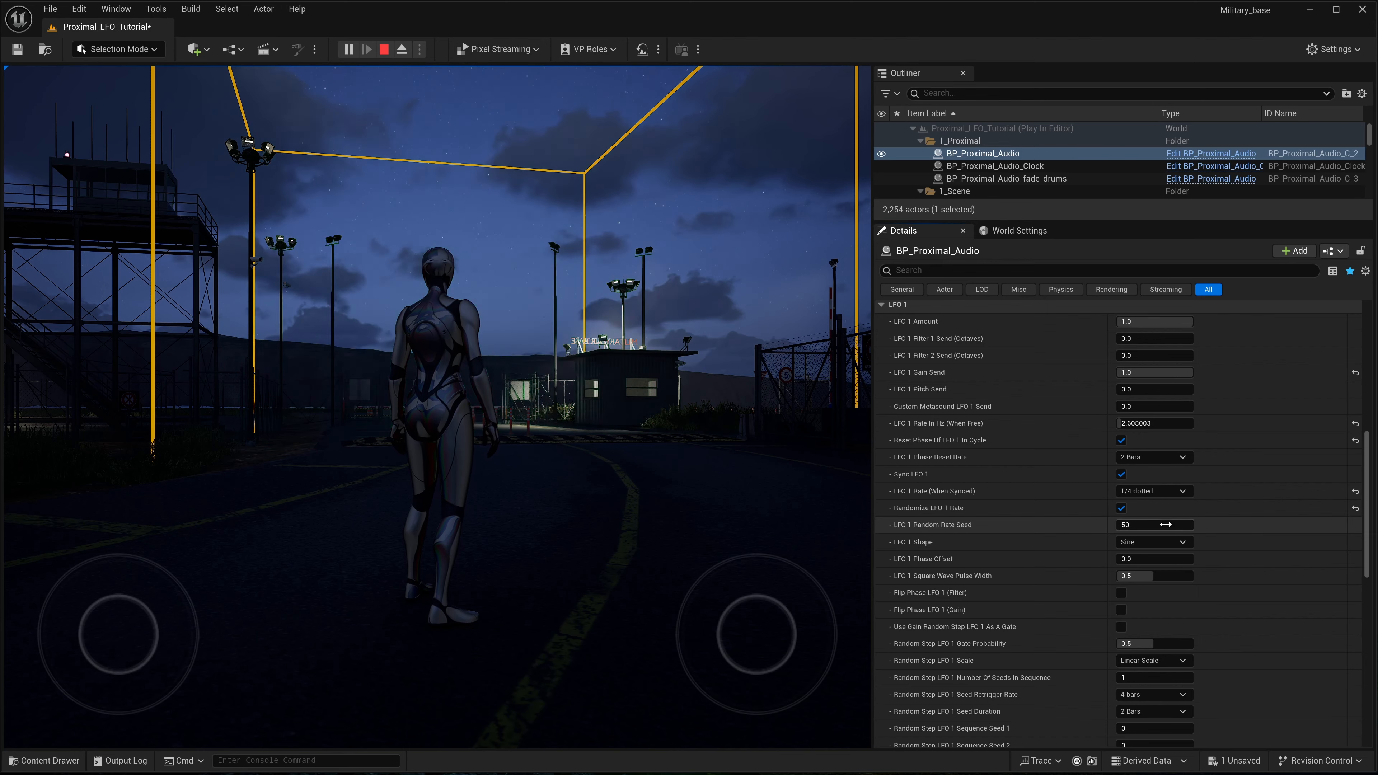
- Set LFO 1 Random Rate Seed to 56
{"action": "left_click", "coordinate": [1132, 526]}
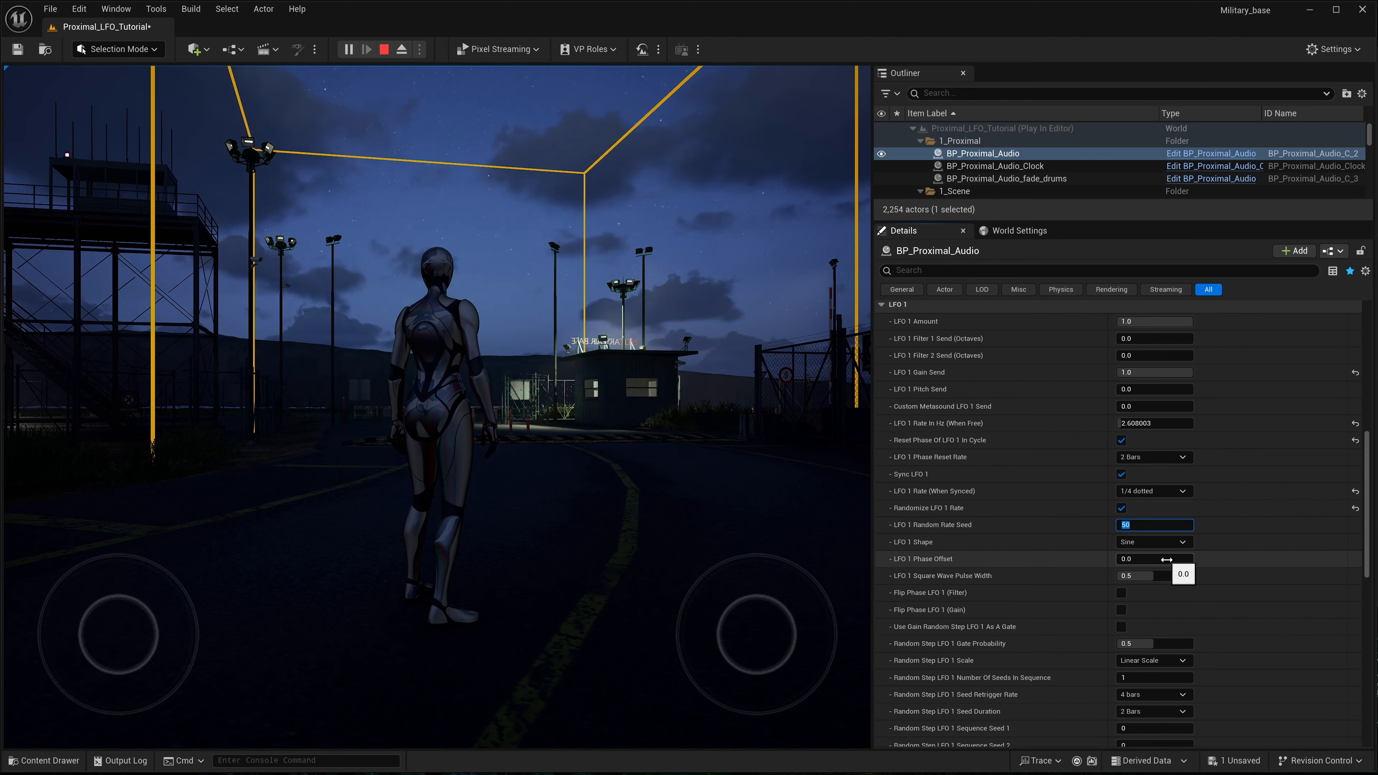
{"action": "type", "text": "56"}
{"action": "key", "text": "Return"}
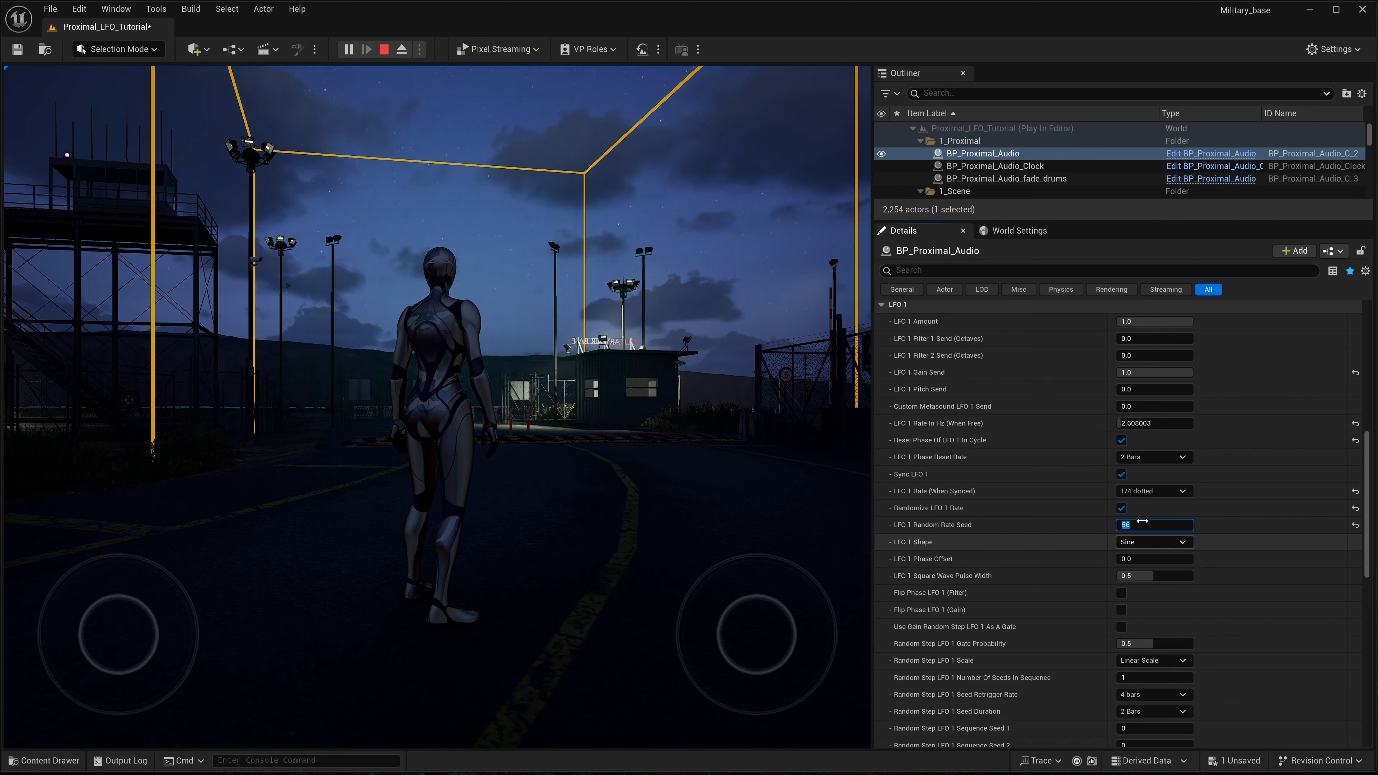
{"action": "left_click", "coordinate": [1068, 526]}
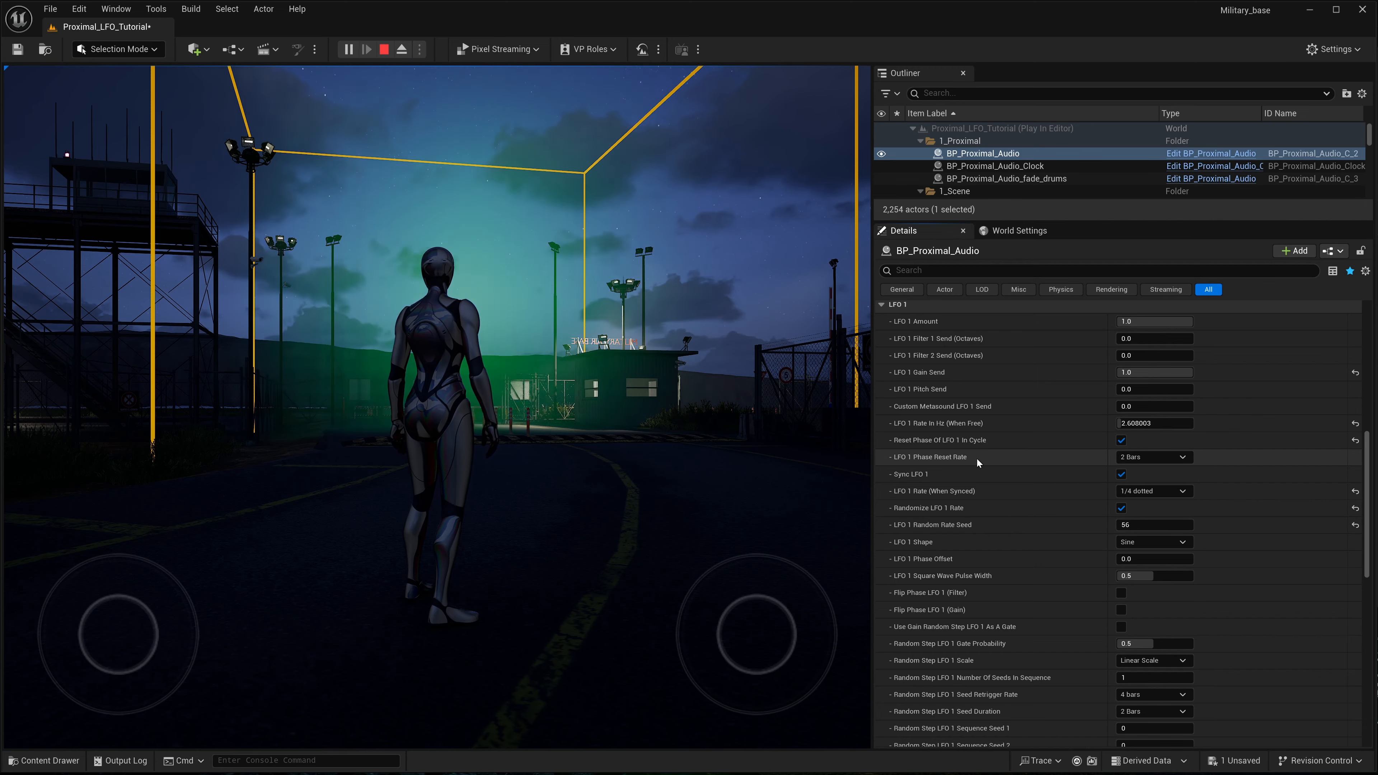
- Try LFO 1 Phase Reset Rate at 1 Bar and 1/2, and return it to 2 Bars
{"action": "left_click", "coordinate": [1186, 463]}
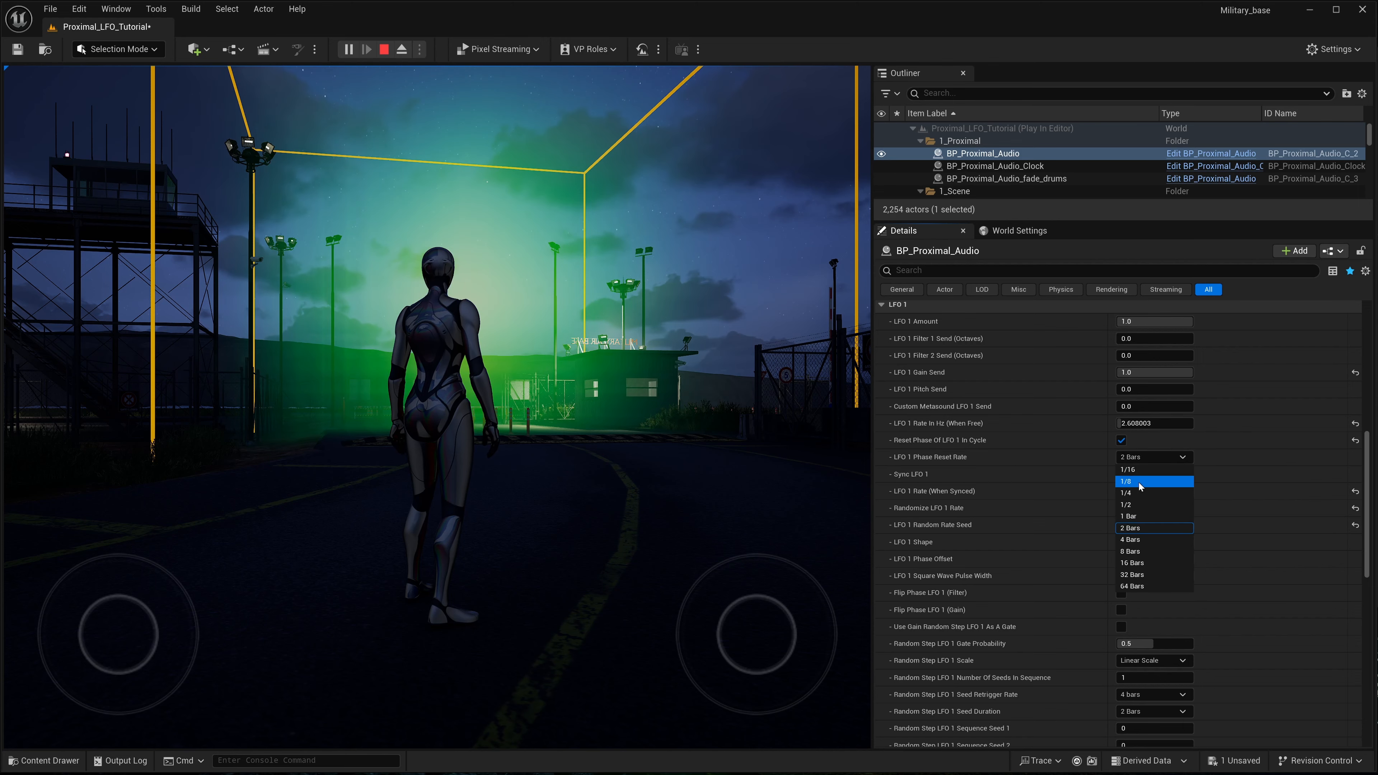
{"action": "left_click", "coordinate": [1136, 517]}
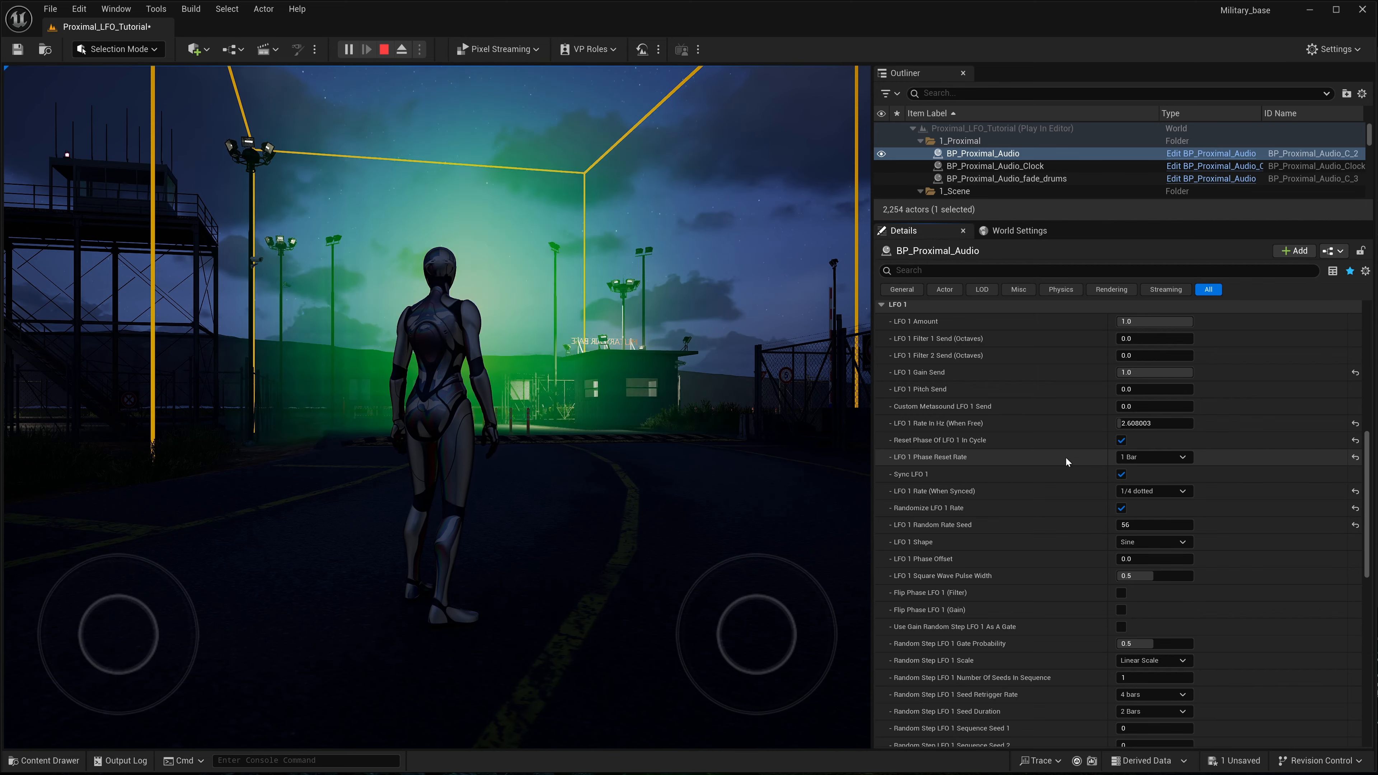
{"action": "left_click", "coordinate": [1123, 459]}
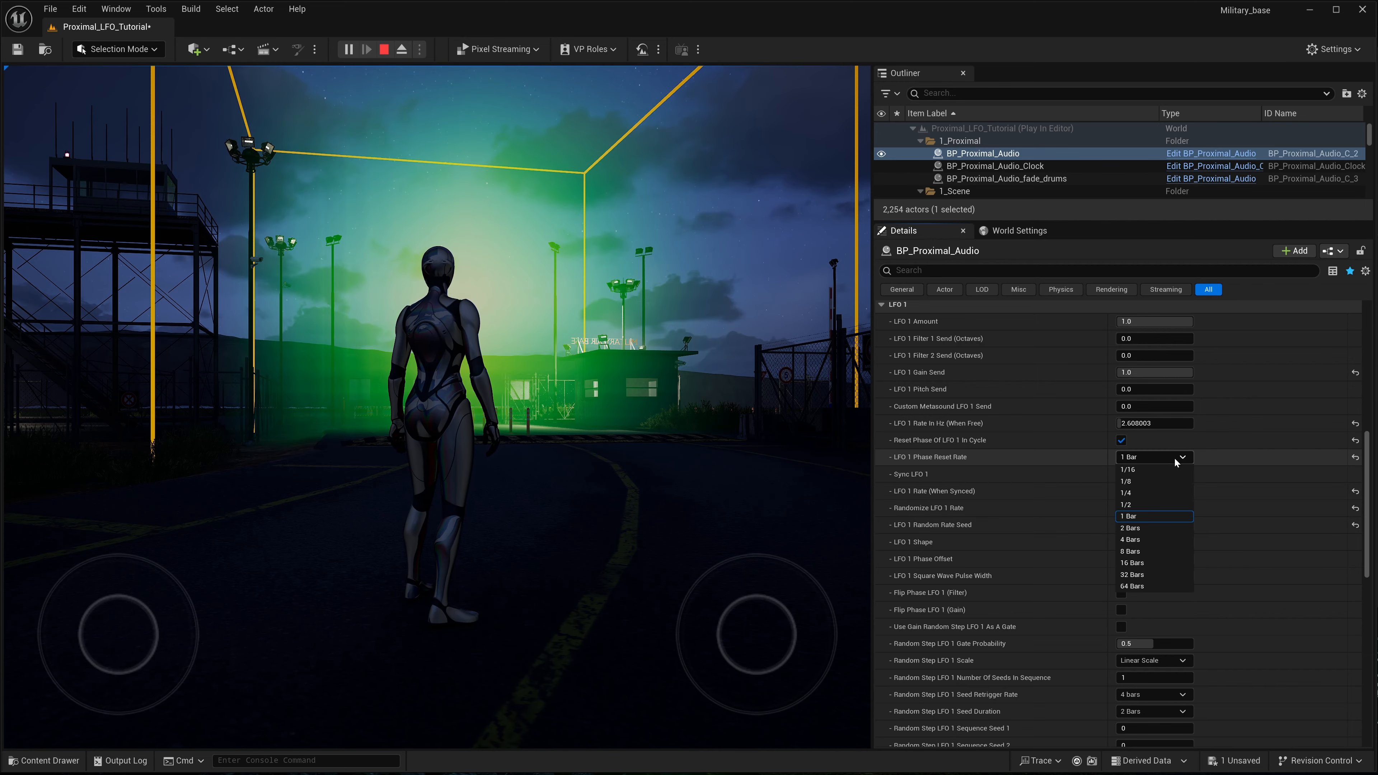
{"action": "left_click", "coordinate": [1129, 505]}
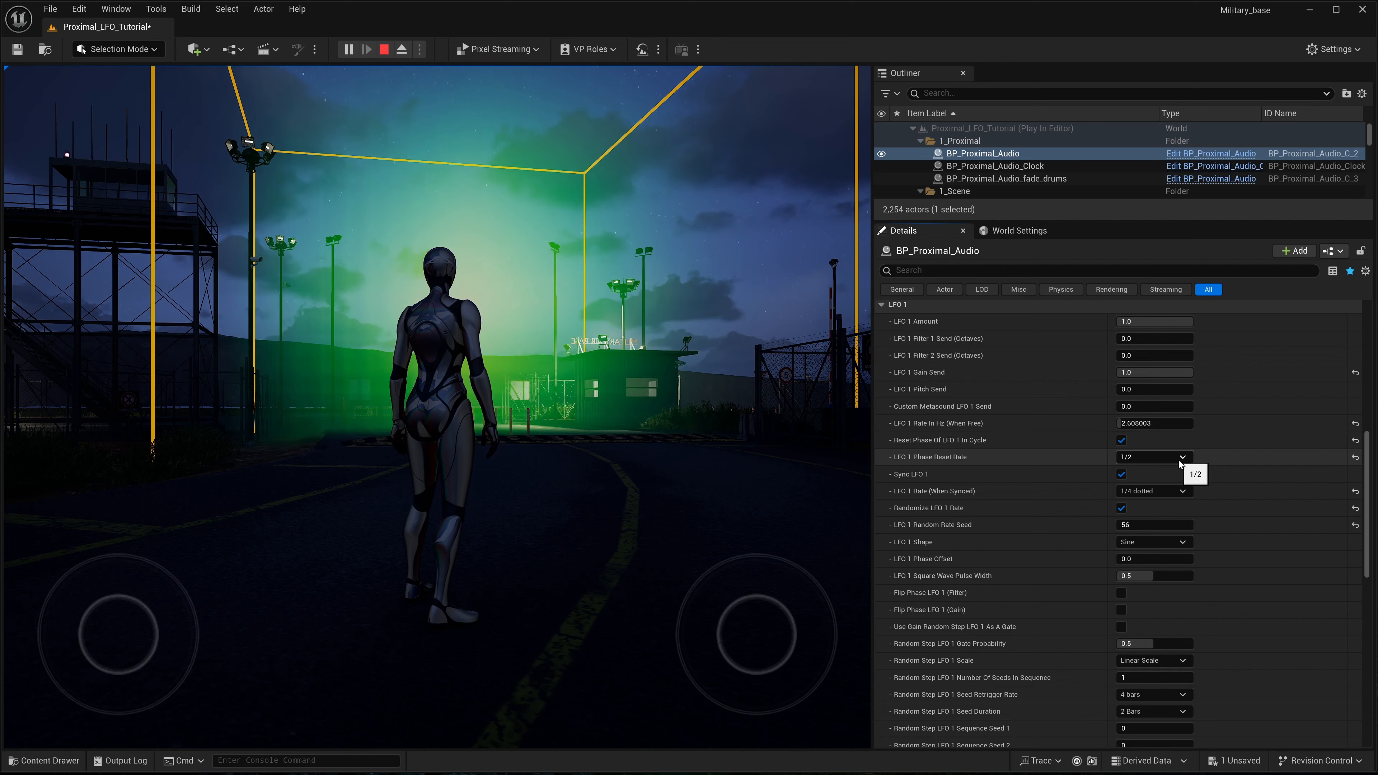
{"action": "left_click", "coordinate": [1179, 459]}
{"action": "left_click", "coordinate": [1140, 529]}
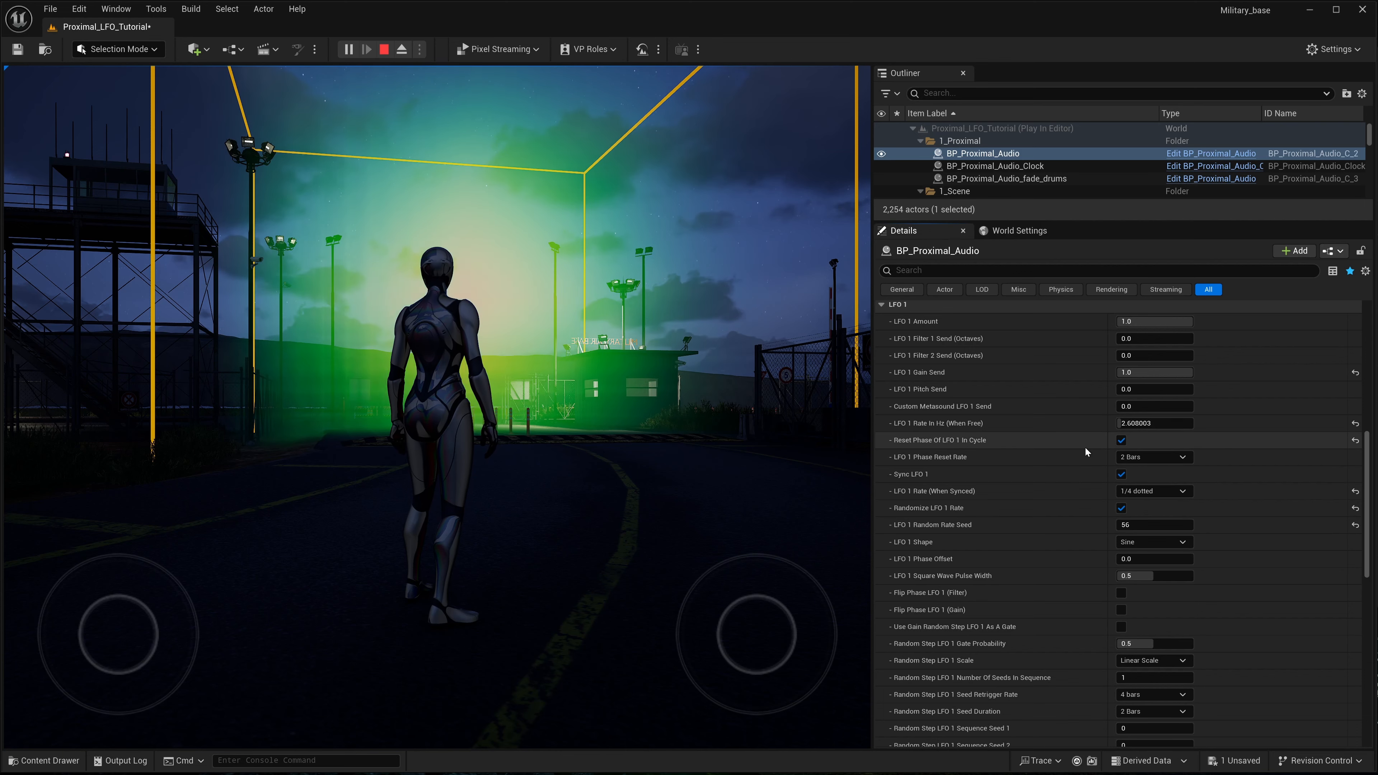
{"action": "scroll", "coordinate": [1050, 497], "scroll_direction": "down", "scroll_amount": 1}
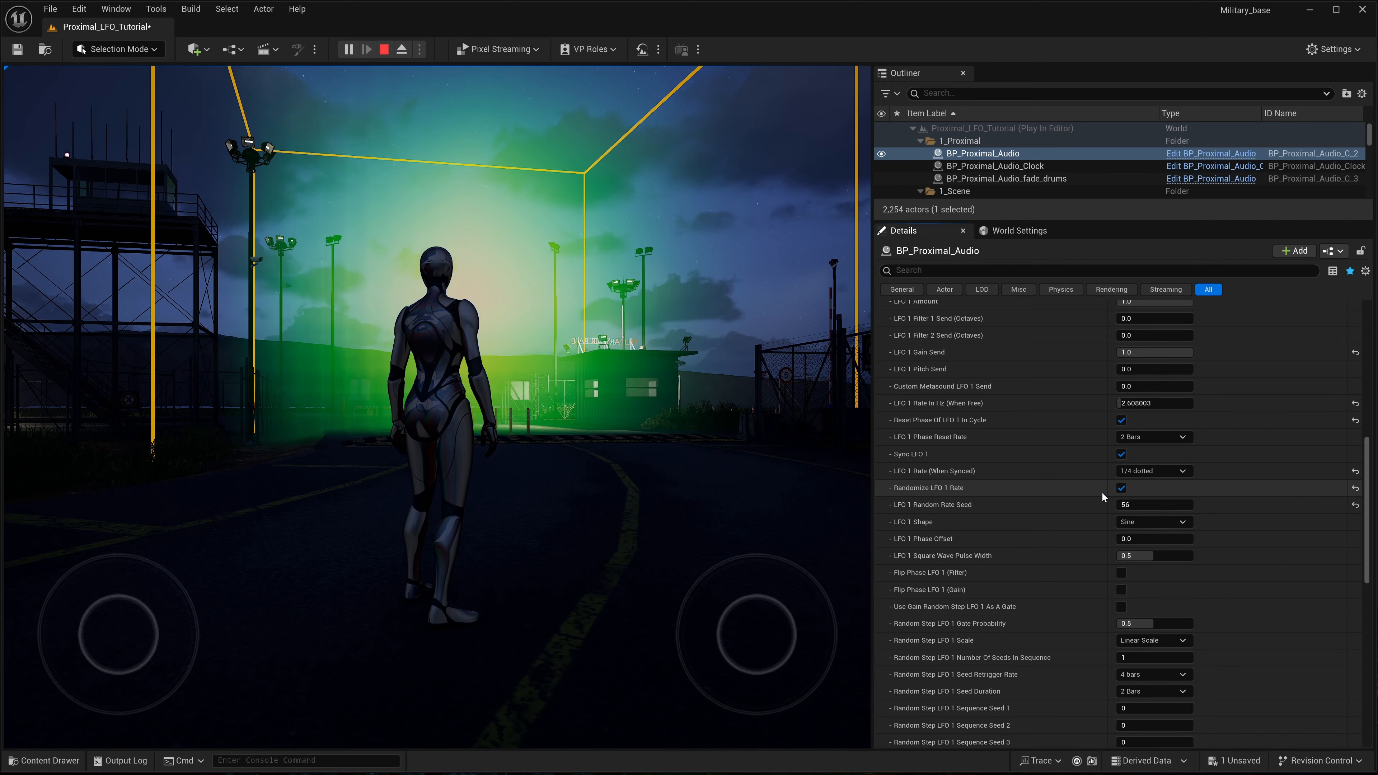
- Disable Randomize LFO 1 Rate on BP_Proximal_Audio and set LFO 1 Rate (When Synced) to 1/2
{"action": "left_click", "coordinate": [1121, 487]}
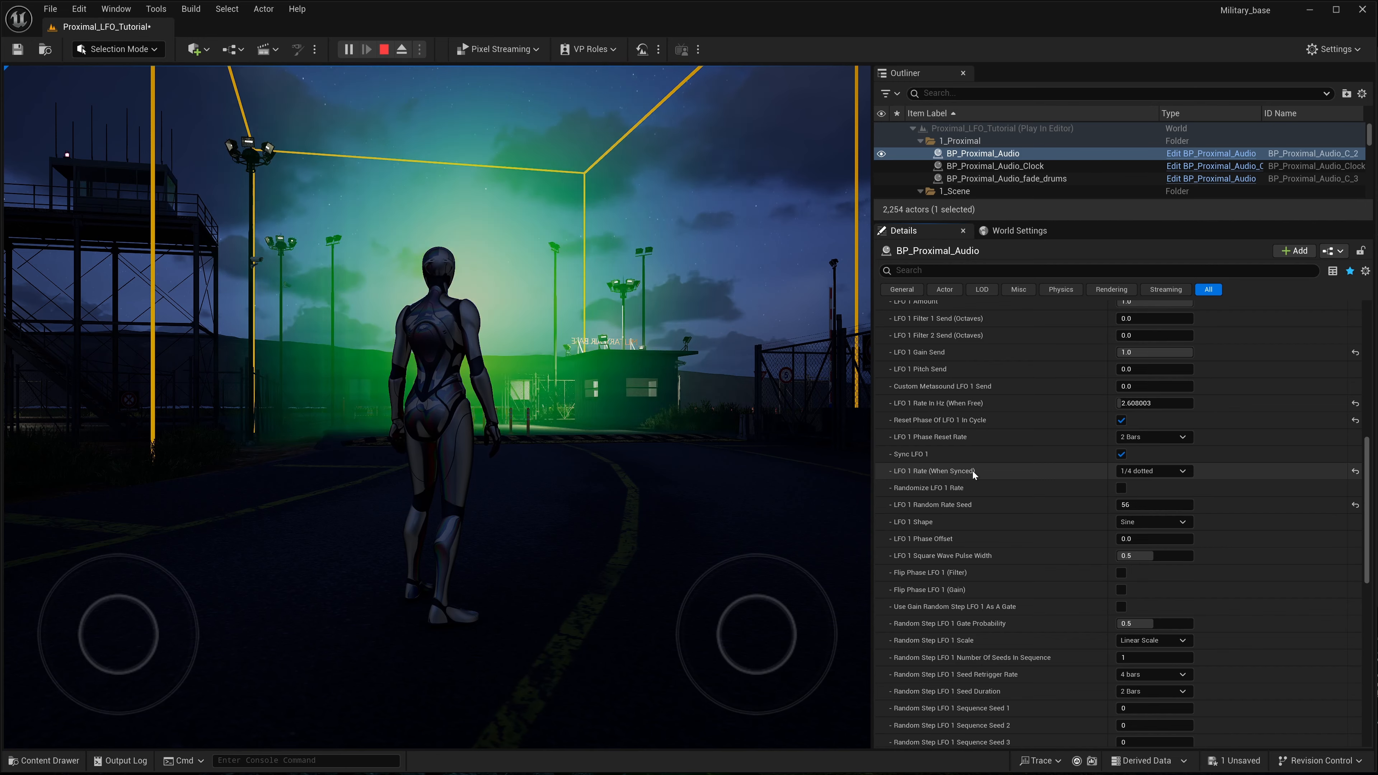
{"action": "left_click", "coordinate": [1150, 471]}
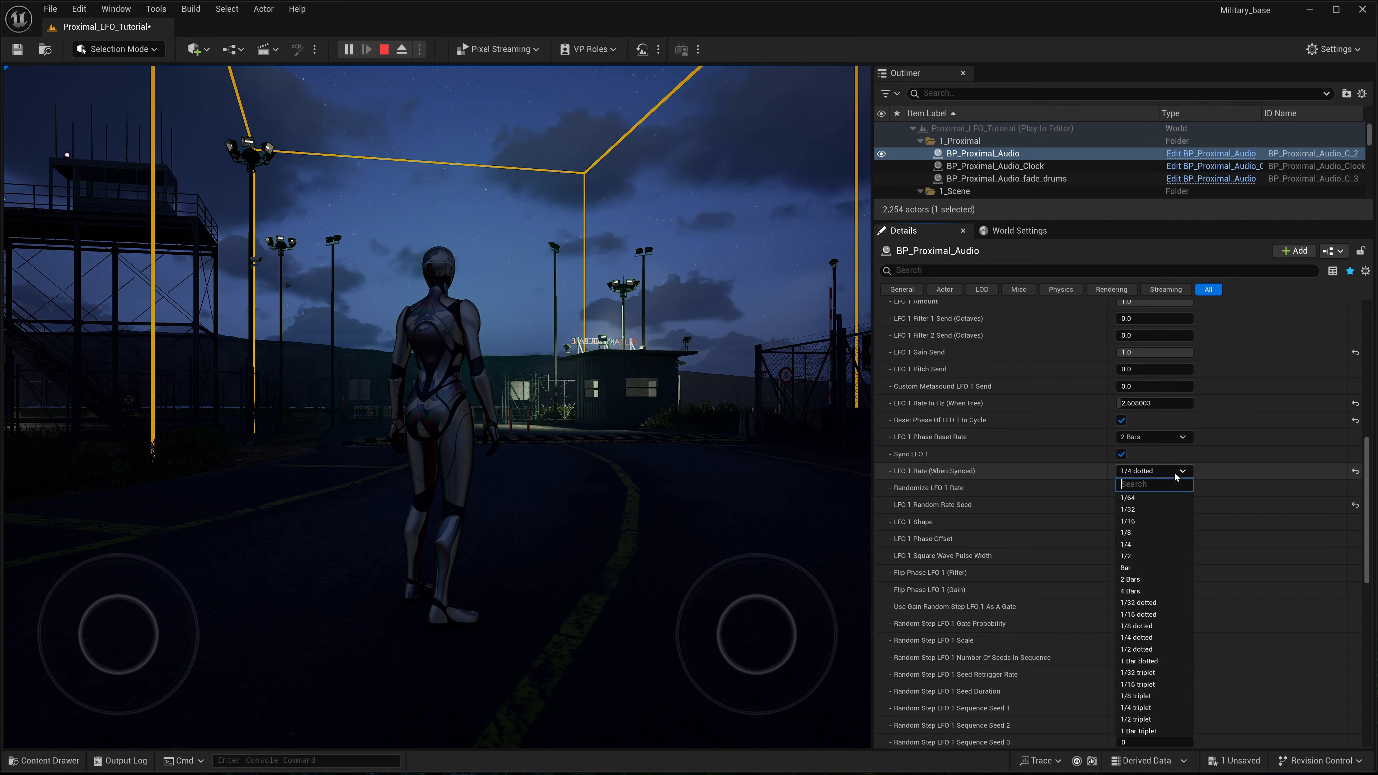
{"action": "left_click", "coordinate": [1131, 557]}
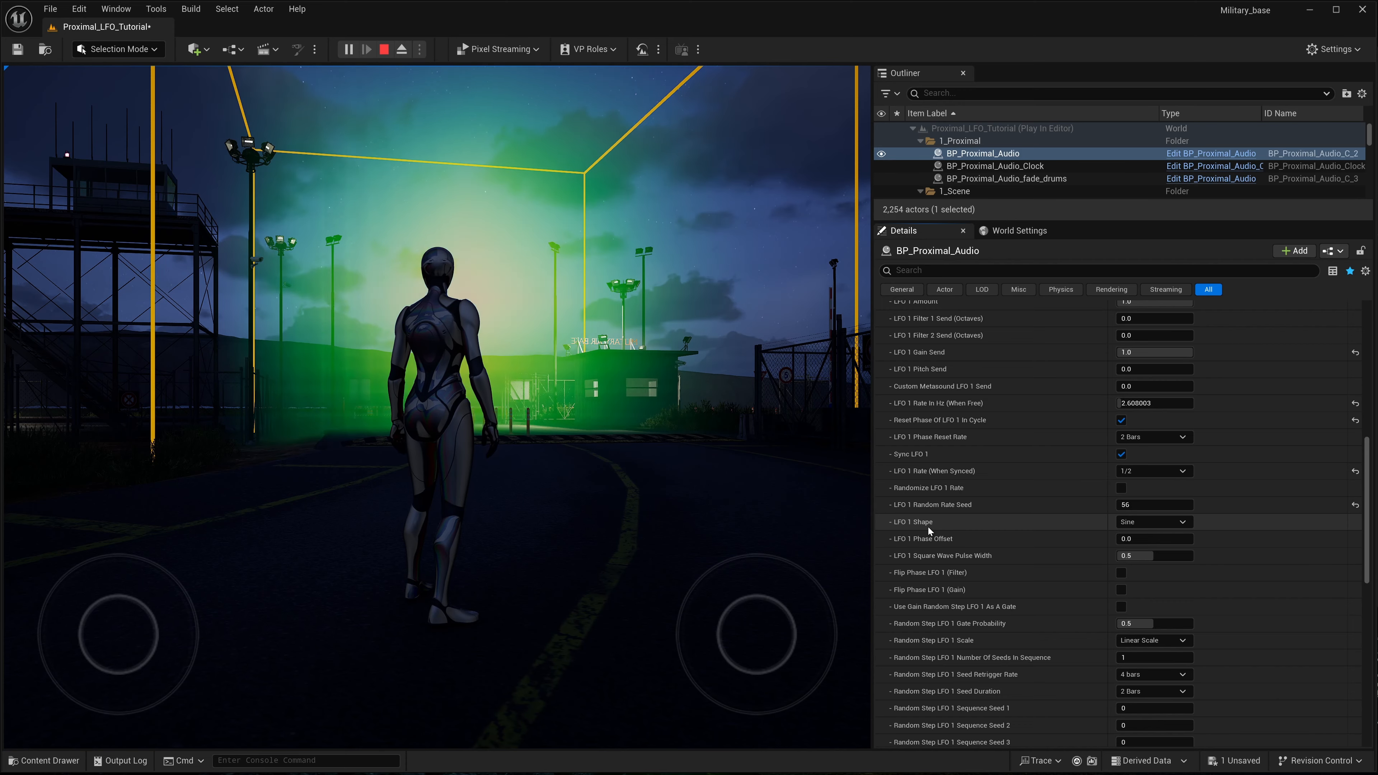
- Walk the character sideways in the playing level to view the green visualizer, and stop the play session
{"action": "left_click", "coordinate": [569, 463]}
{"action": "key", "text": "d"}
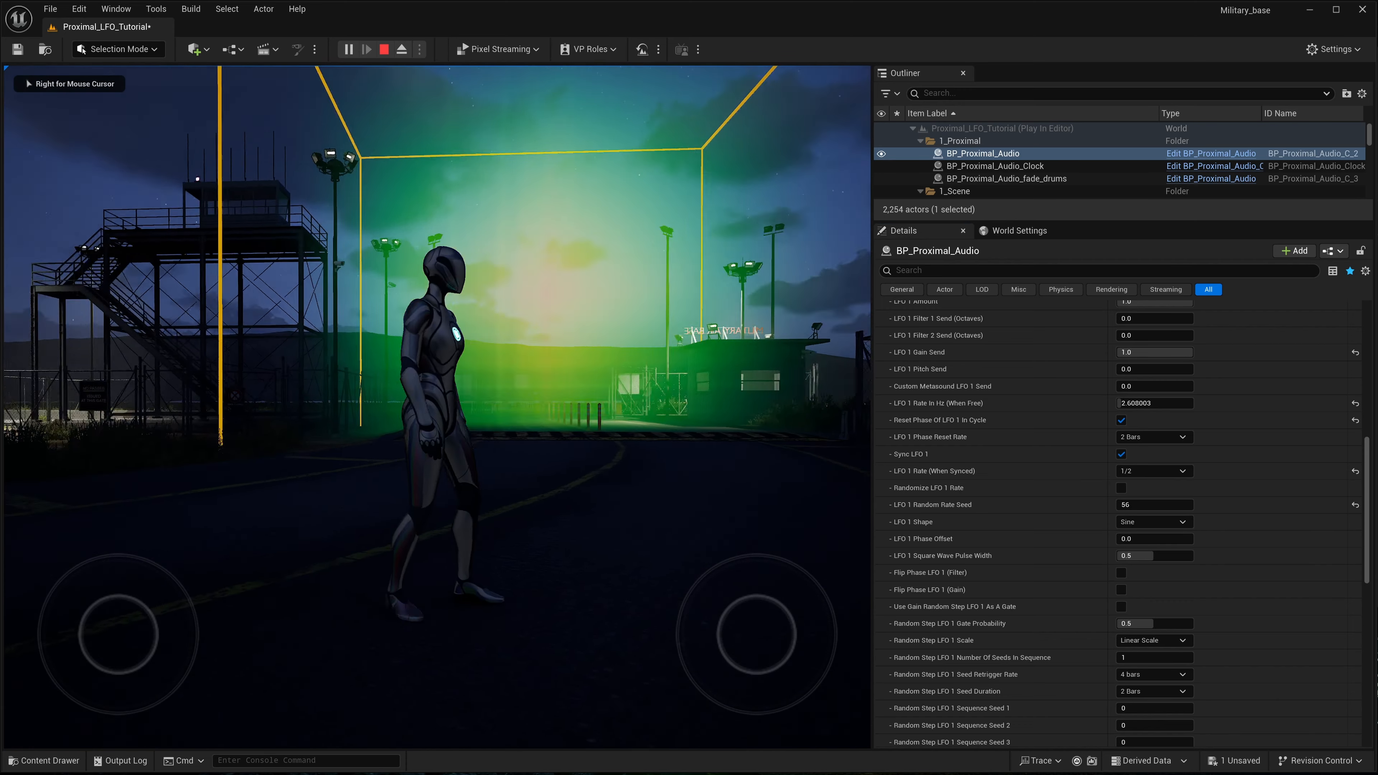
{"action": "right_click", "coordinate": [535, 471]}
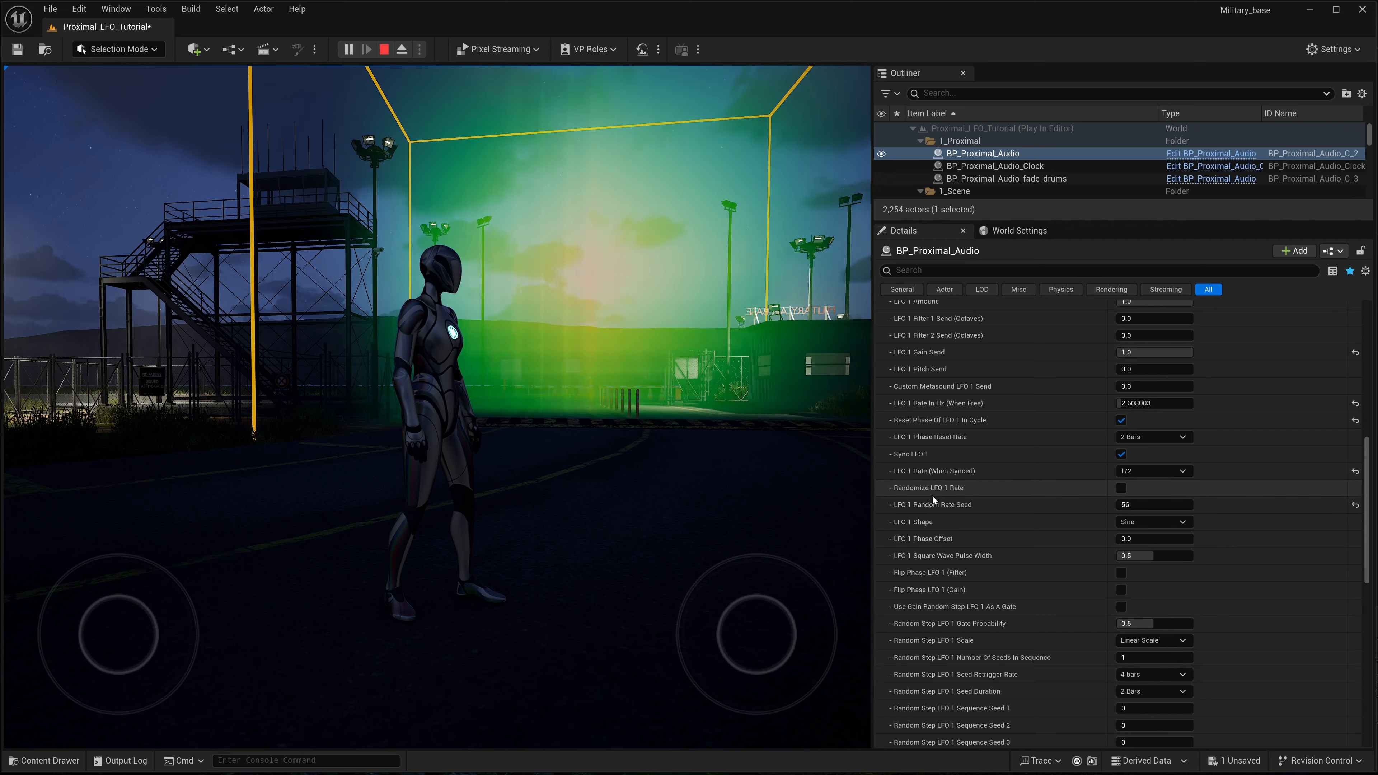
{"action": "key", "text": "k"}
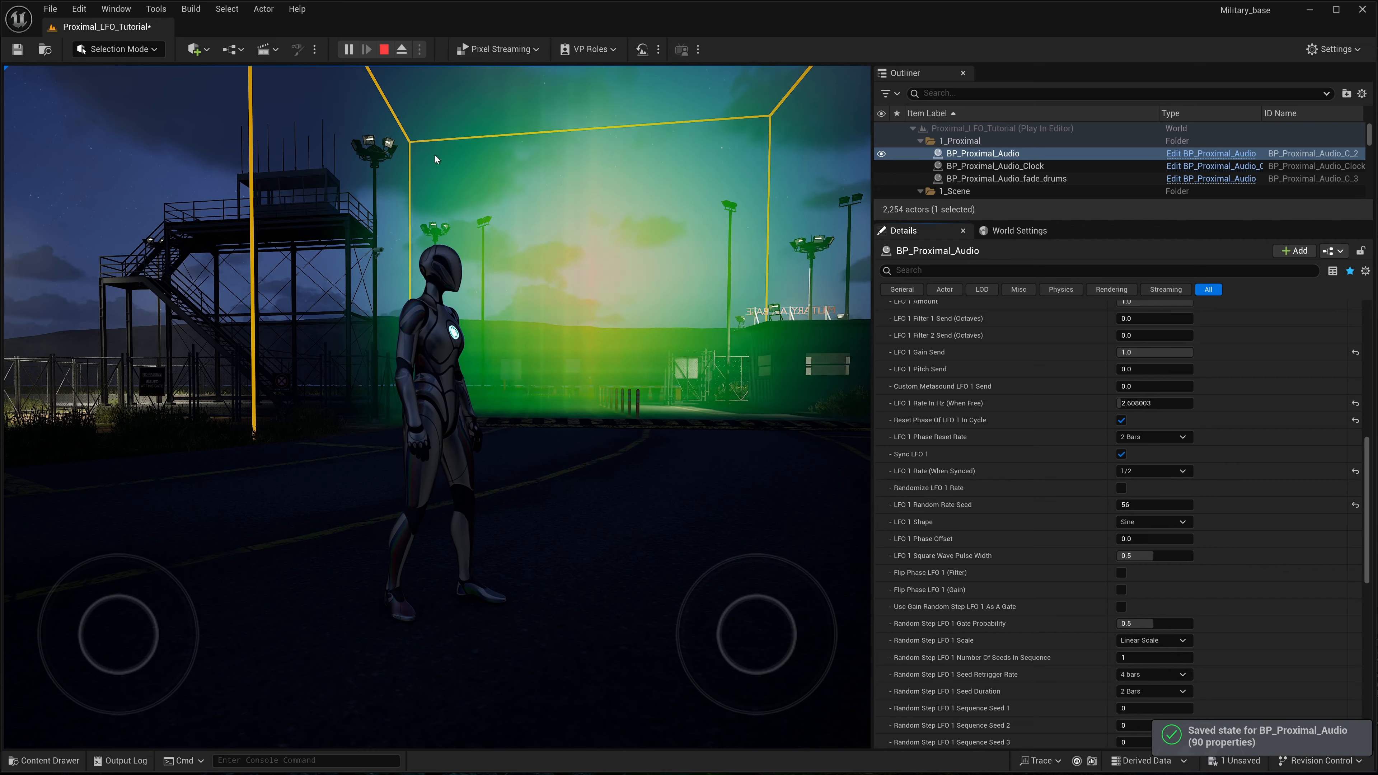
{"action": "left_click", "coordinate": [387, 52]}
- Try the Saw and Triangle options for LFO 1 Shape on BP_Proximal_Audio, and set the shape to Square
{"action": "right_click_drag", "start_coordinate": [438, 353], "coordinate": [379, 470]}
{"action": "scroll", "coordinate": [970, 580], "scroll_direction": "down", "scroll_amount": 15}
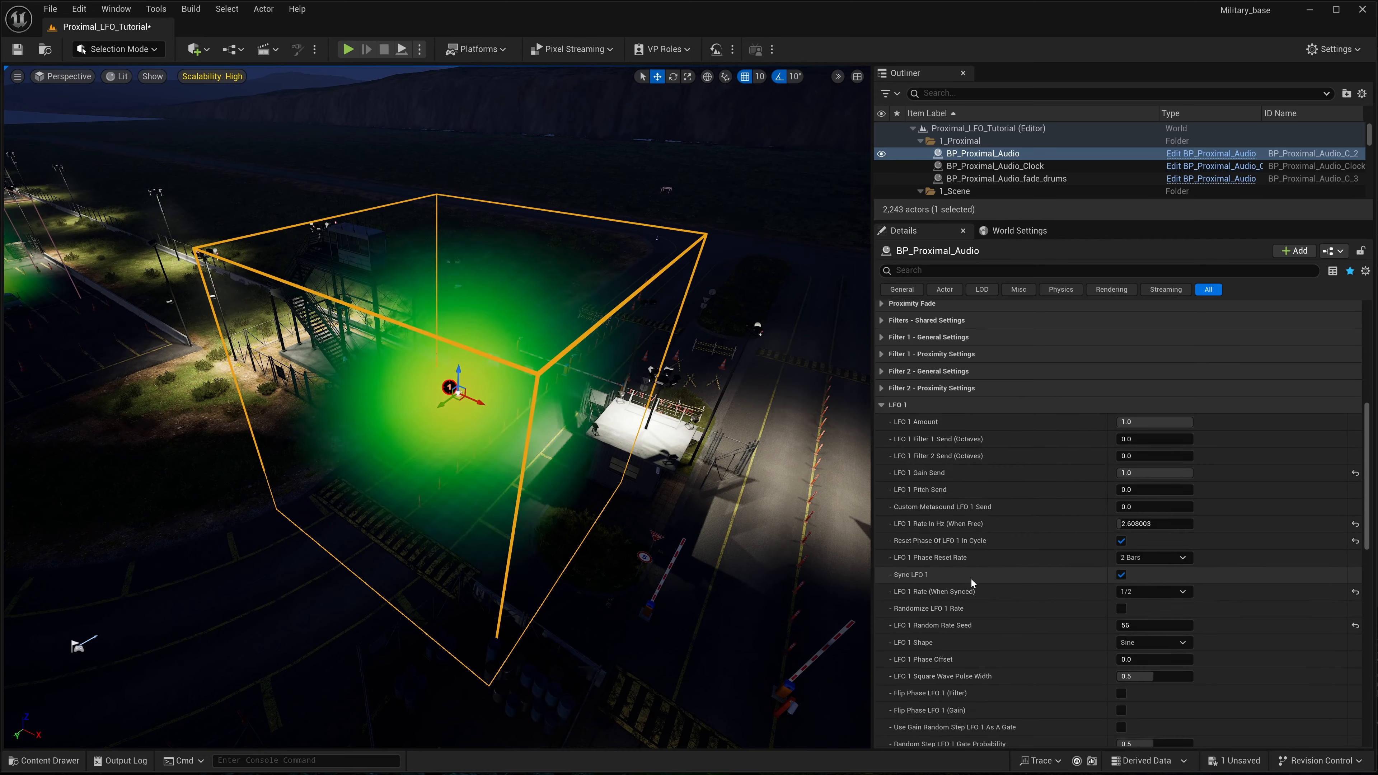
{"action": "scroll", "coordinate": [972, 578], "scroll_direction": "up", "scroll_amount": 2}
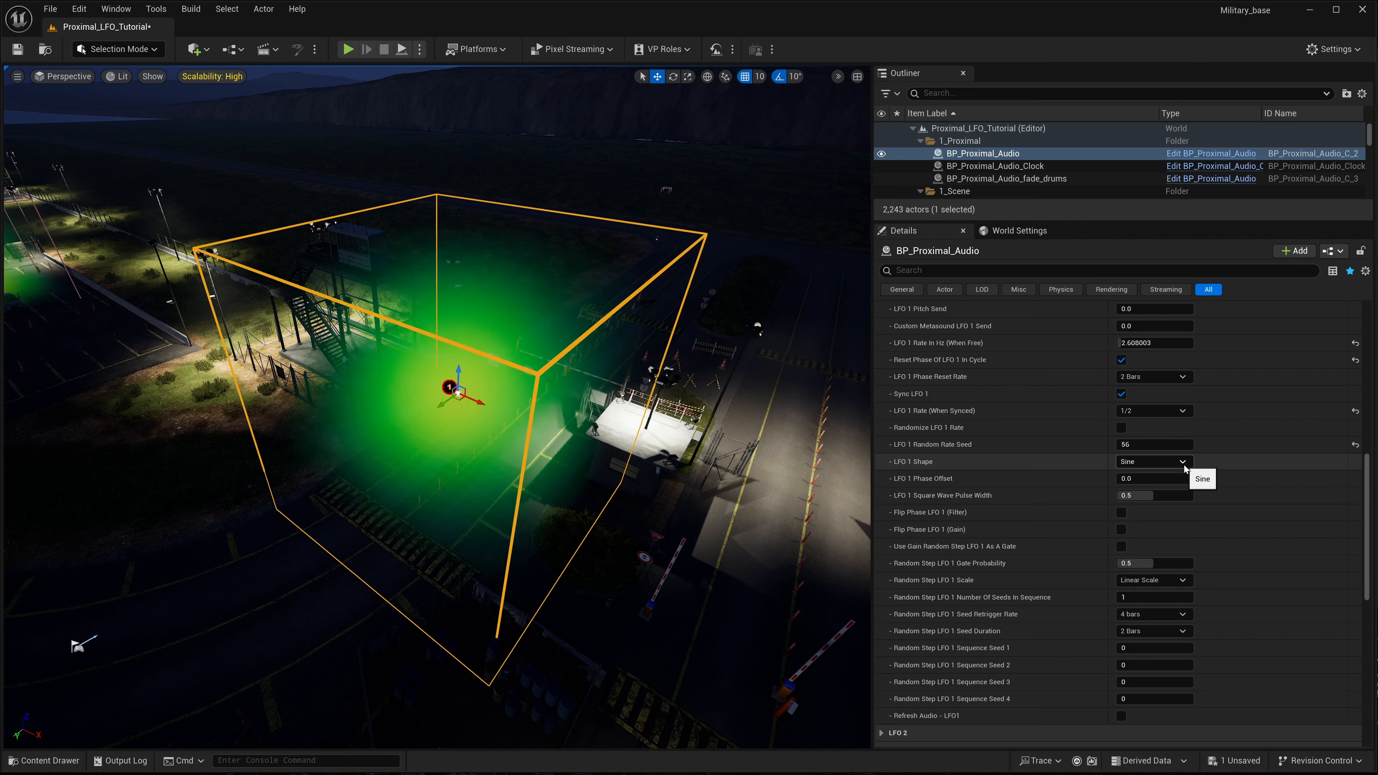
{"action": "left_click", "coordinate": [1172, 462]}
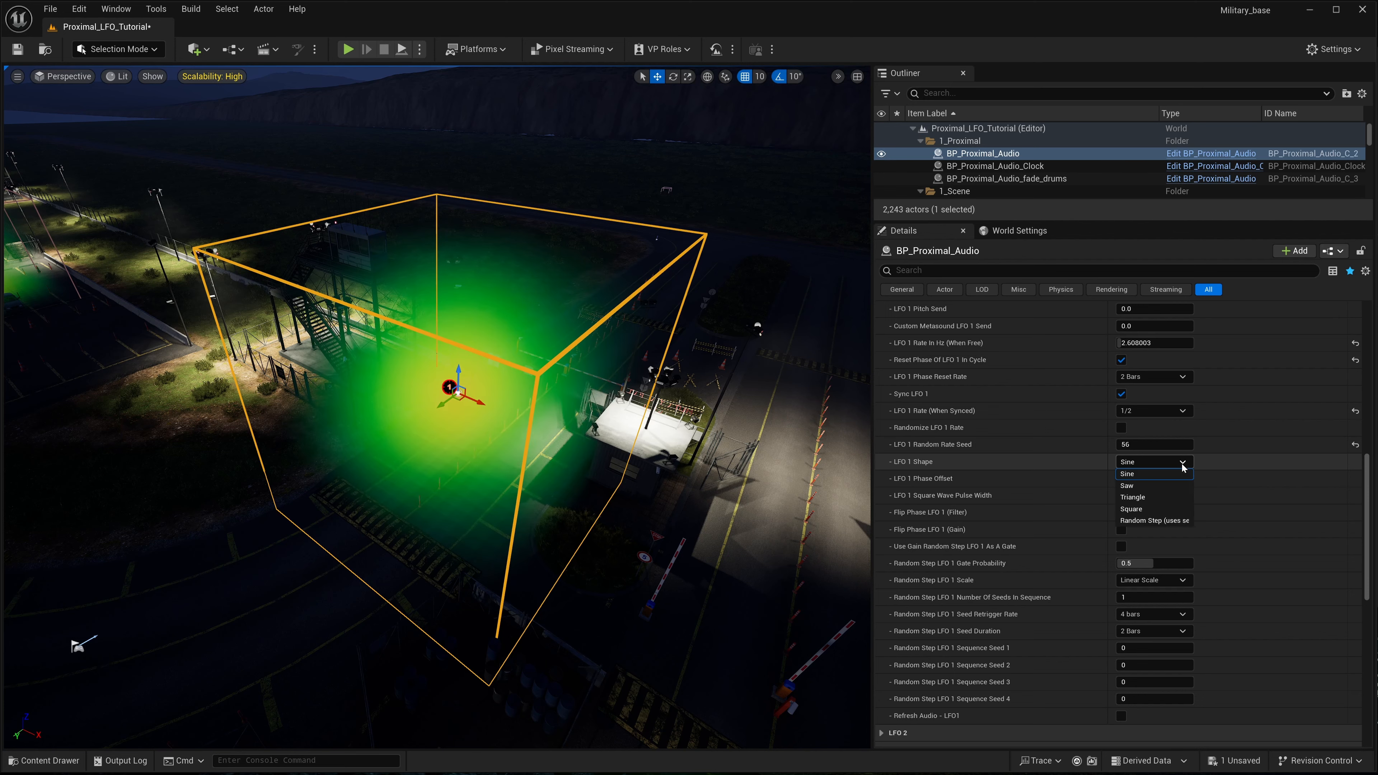
{"action": "left_click", "coordinate": [1128, 491]}
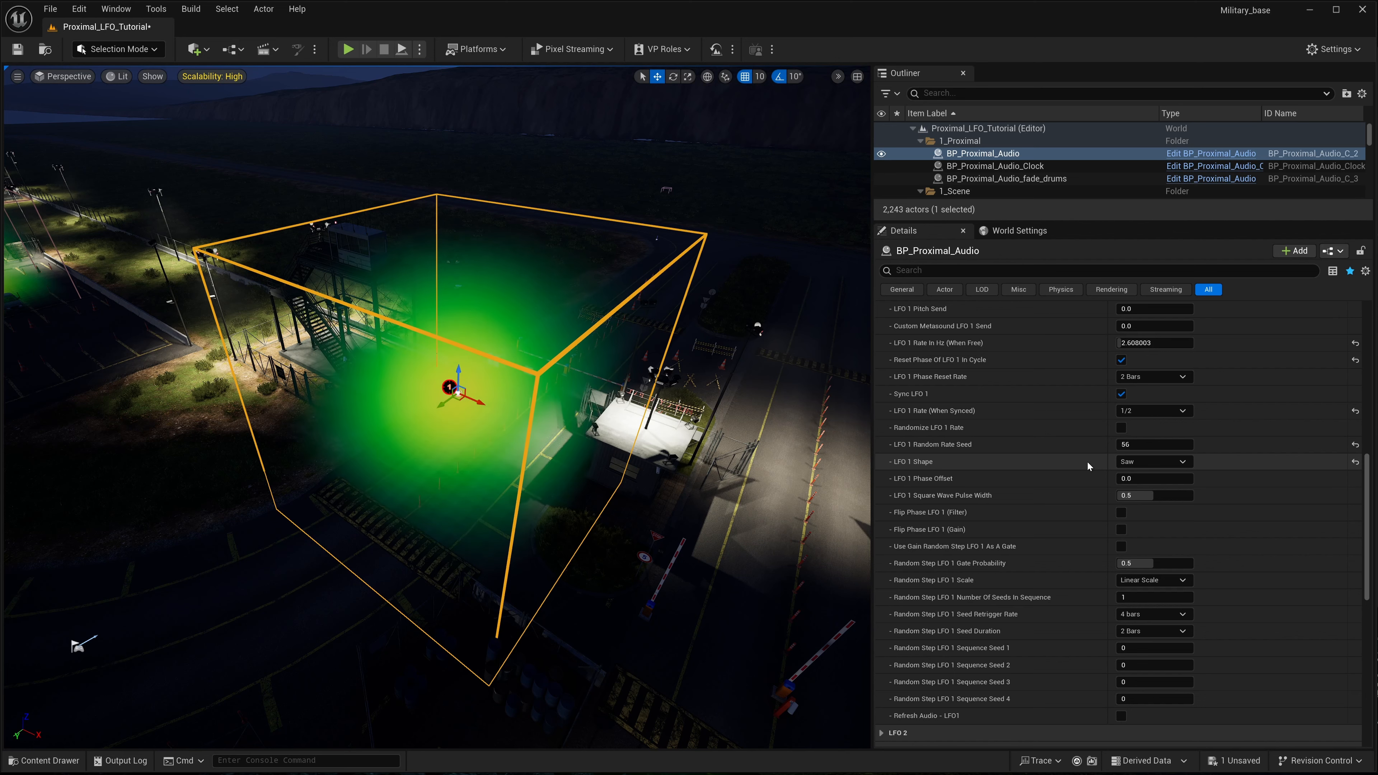
{"action": "left_click", "coordinate": [1184, 466]}
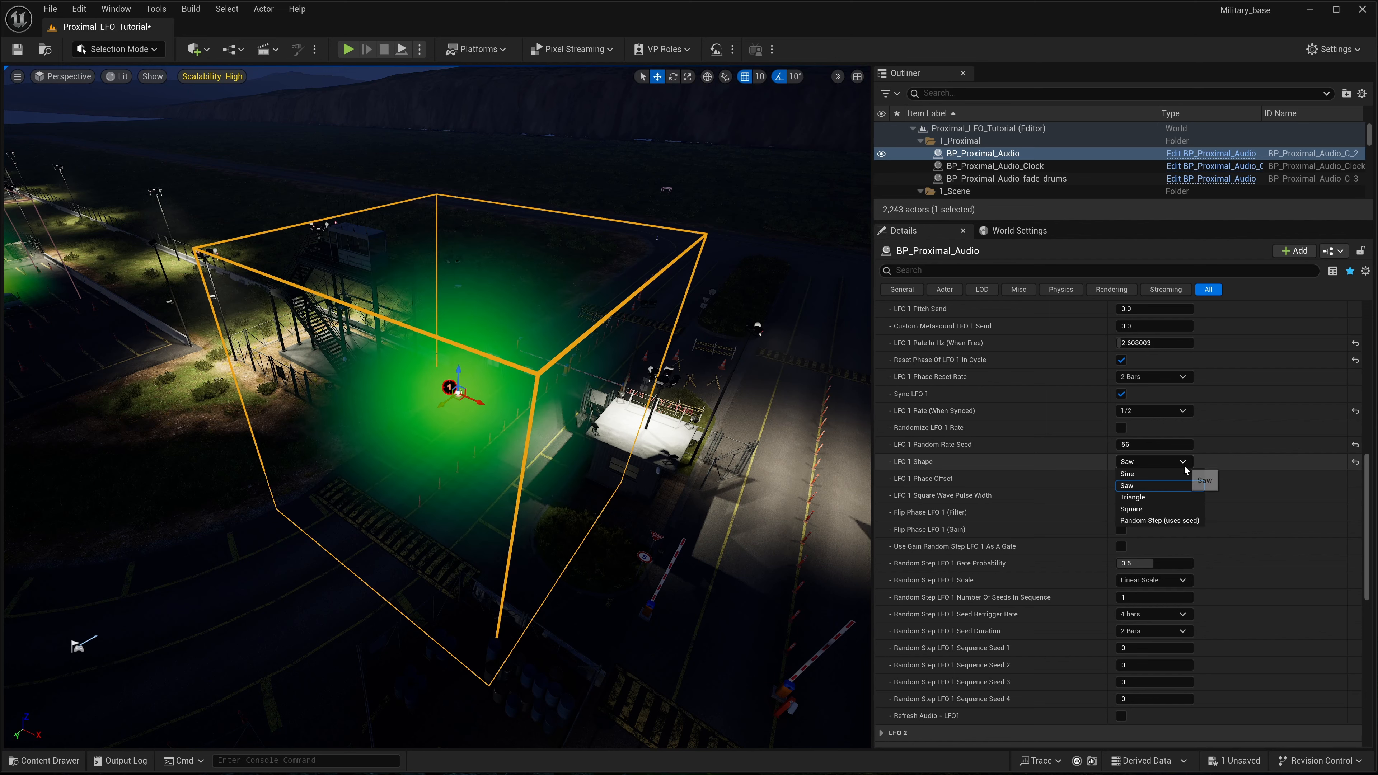
{"action": "left_click", "coordinate": [1135, 498]}
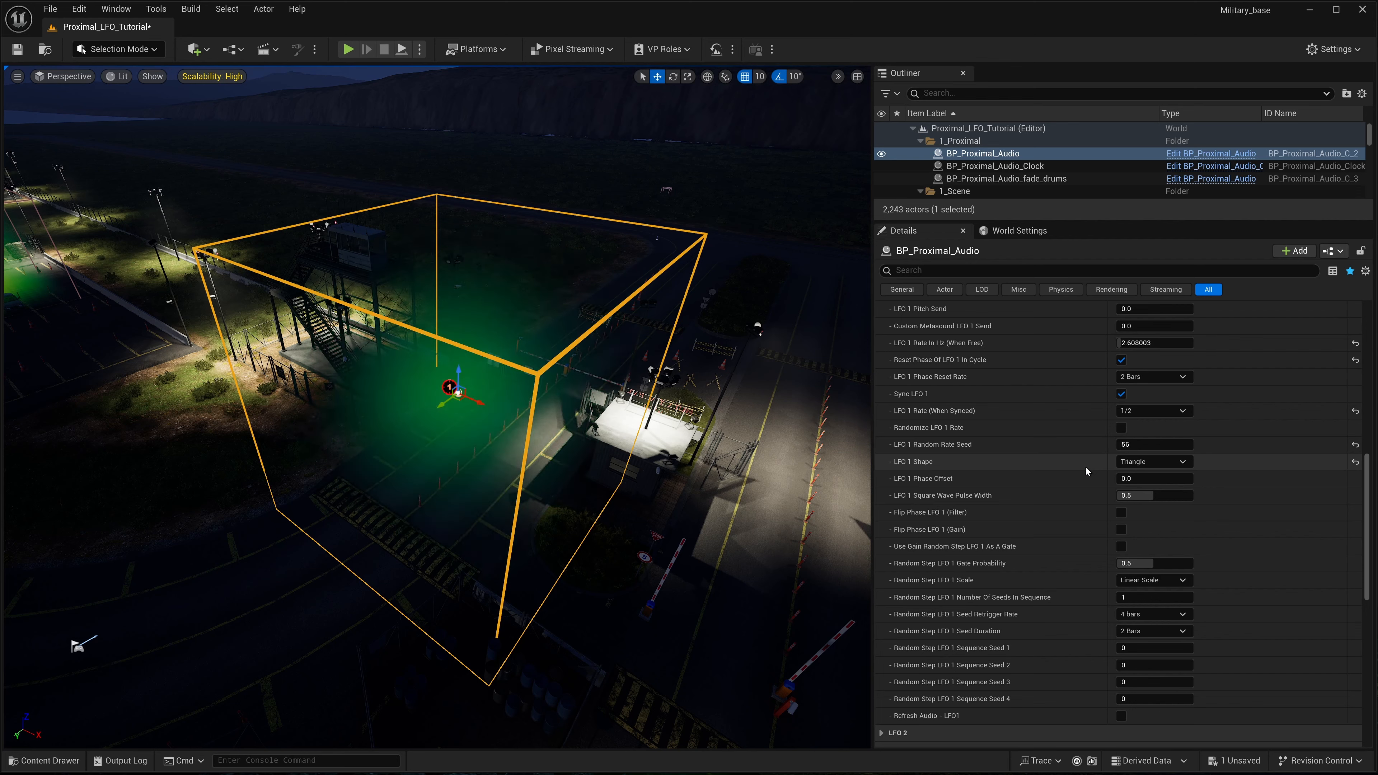
{"action": "left_click", "coordinate": [1189, 462]}
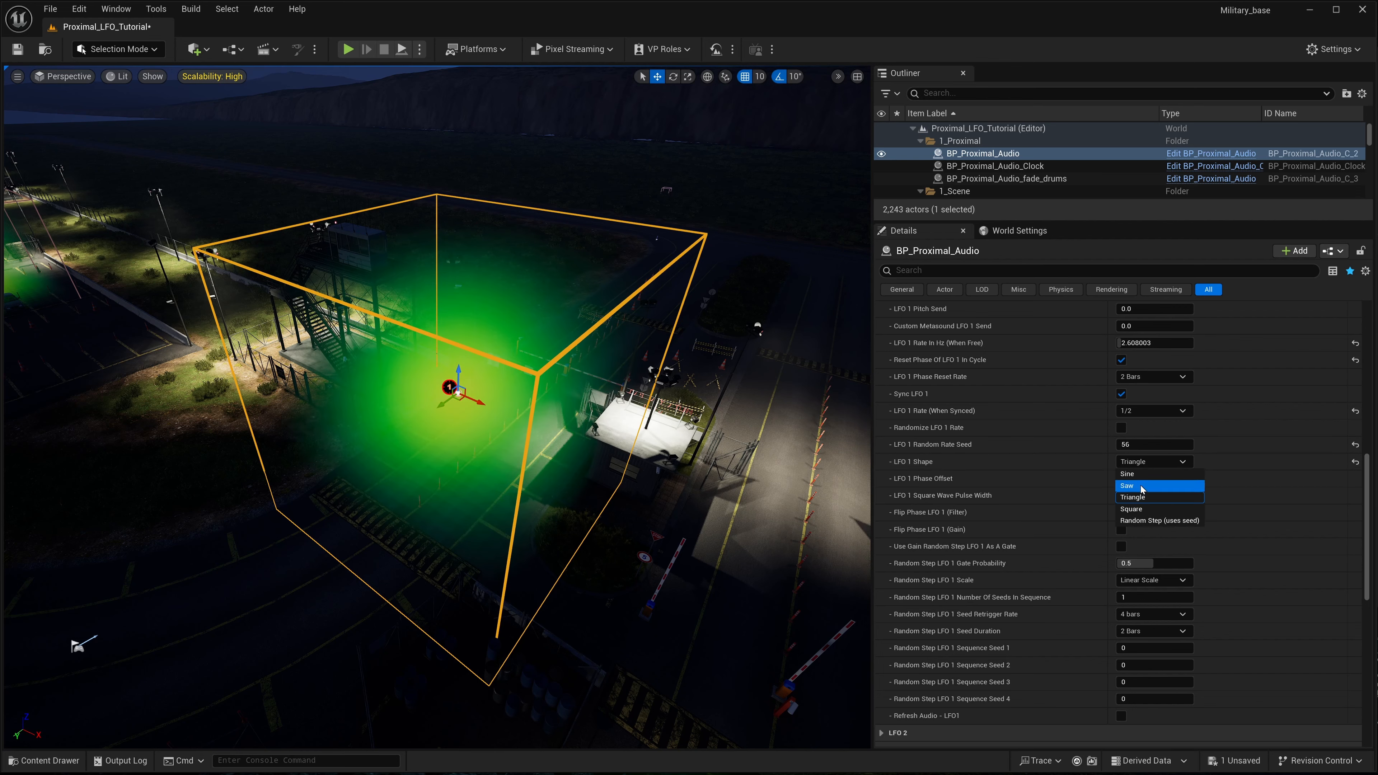
{"action": "left_click", "coordinate": [1139, 509]}
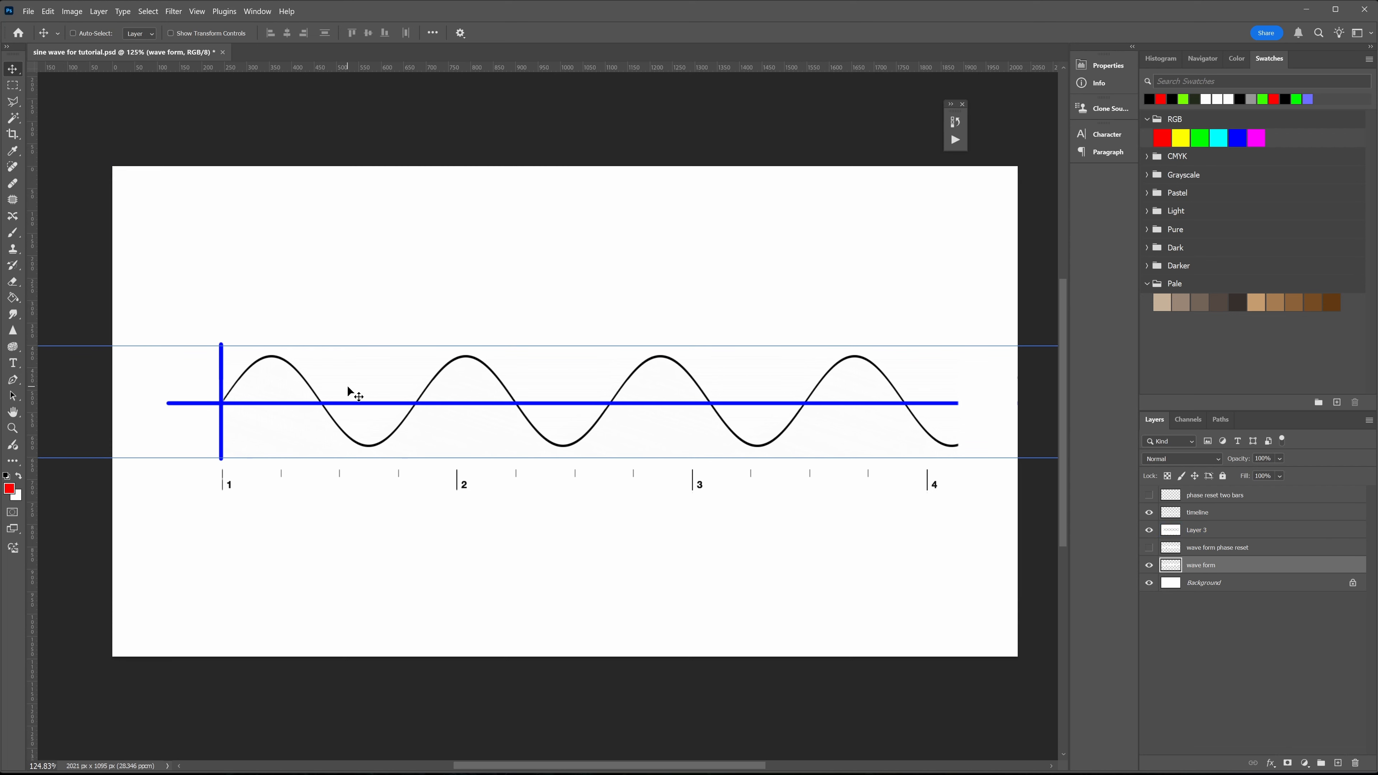
- Switch to Photoshop and shift the wave form layer slightly along the blue axis in the sine wave diagram
{"action": "mouse_move", "coordinate": [347, 387]}
{"action": "left_mouse_down"}
{"action": "mouse_move", "coordinate": [222, 405]}
{"action": "mouse_move", "coordinate": [349, 399]}
{"action": "left_mouse_up"}
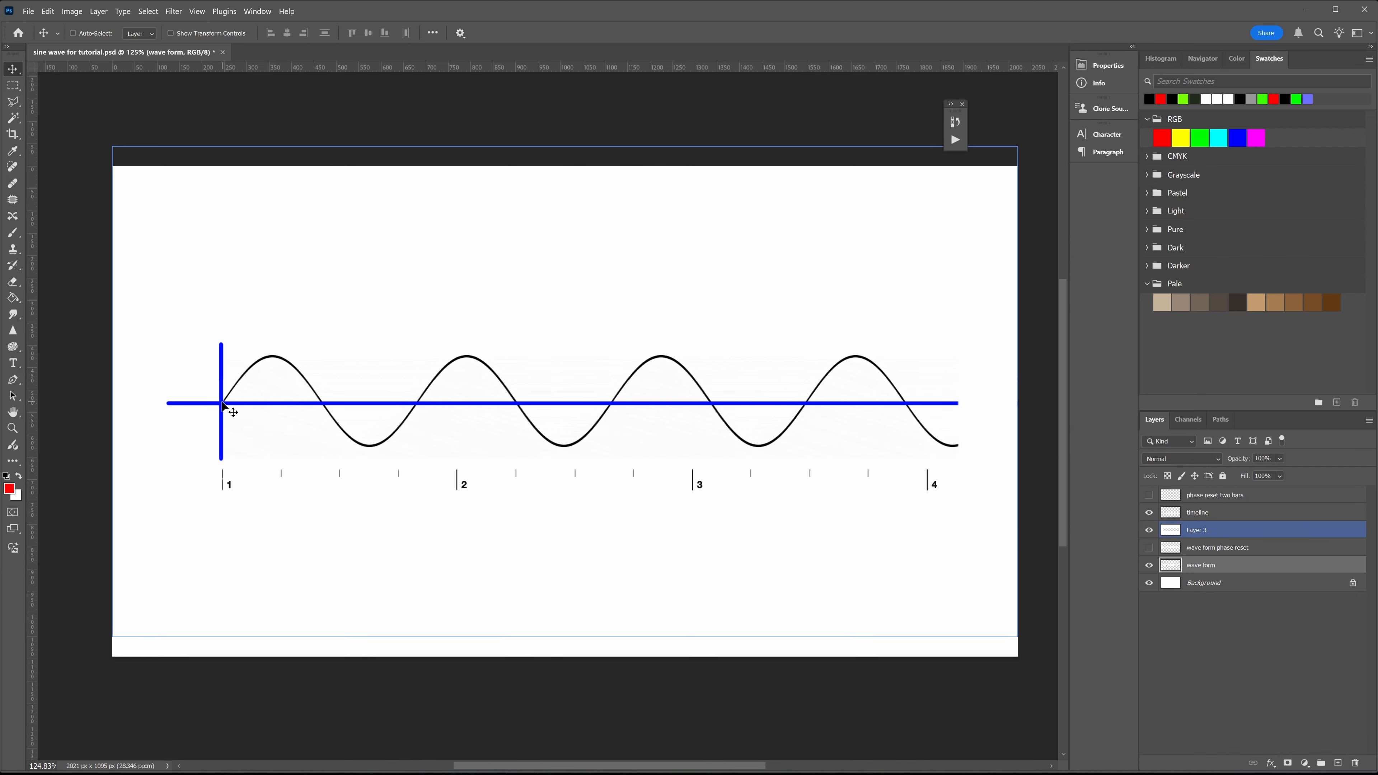
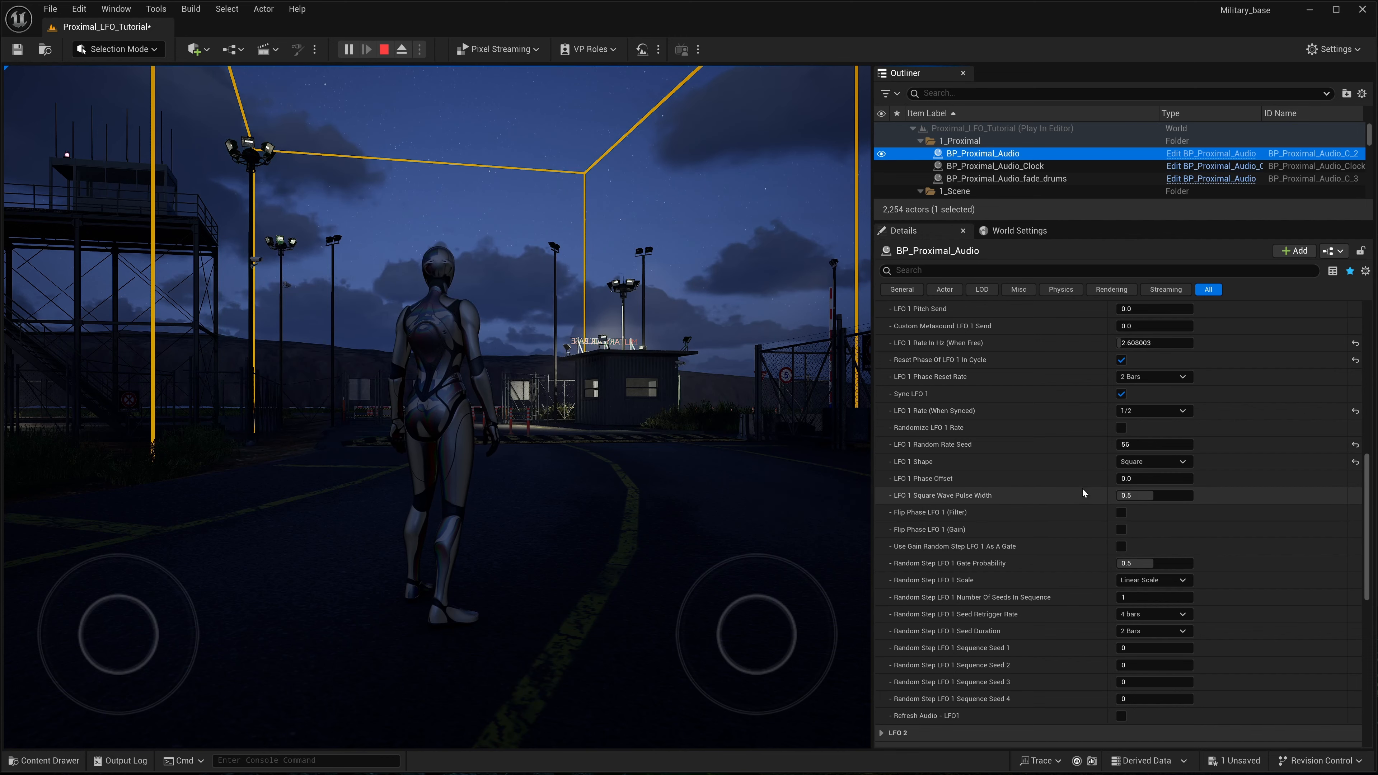
- Try an LFO 1 Phase Offset of 0.5 on BP_Proximal_Audio and set it back to 0.0
{"action": "left_click", "coordinate": [1147, 478]}
{"action": "type", "text": "0.5"}
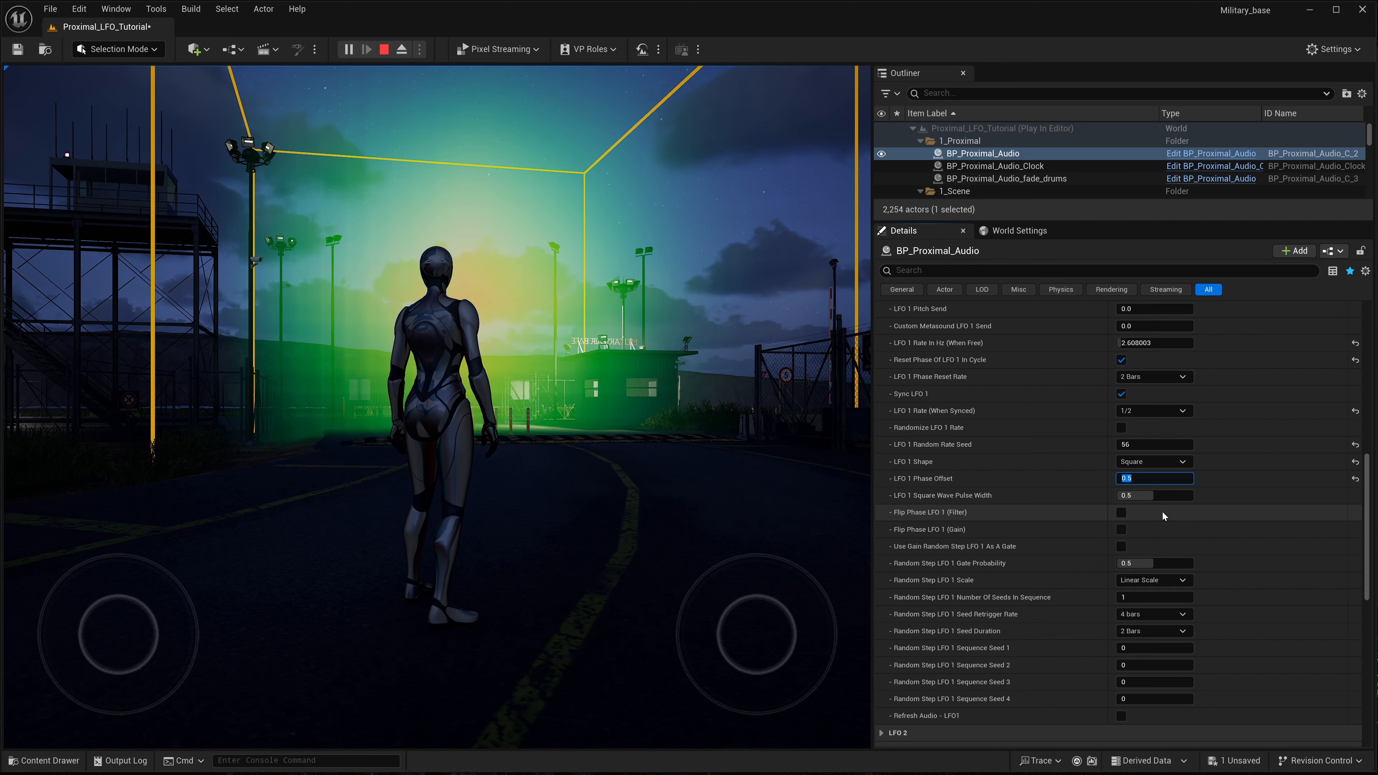
{"action": "type", "text": "0.0"}
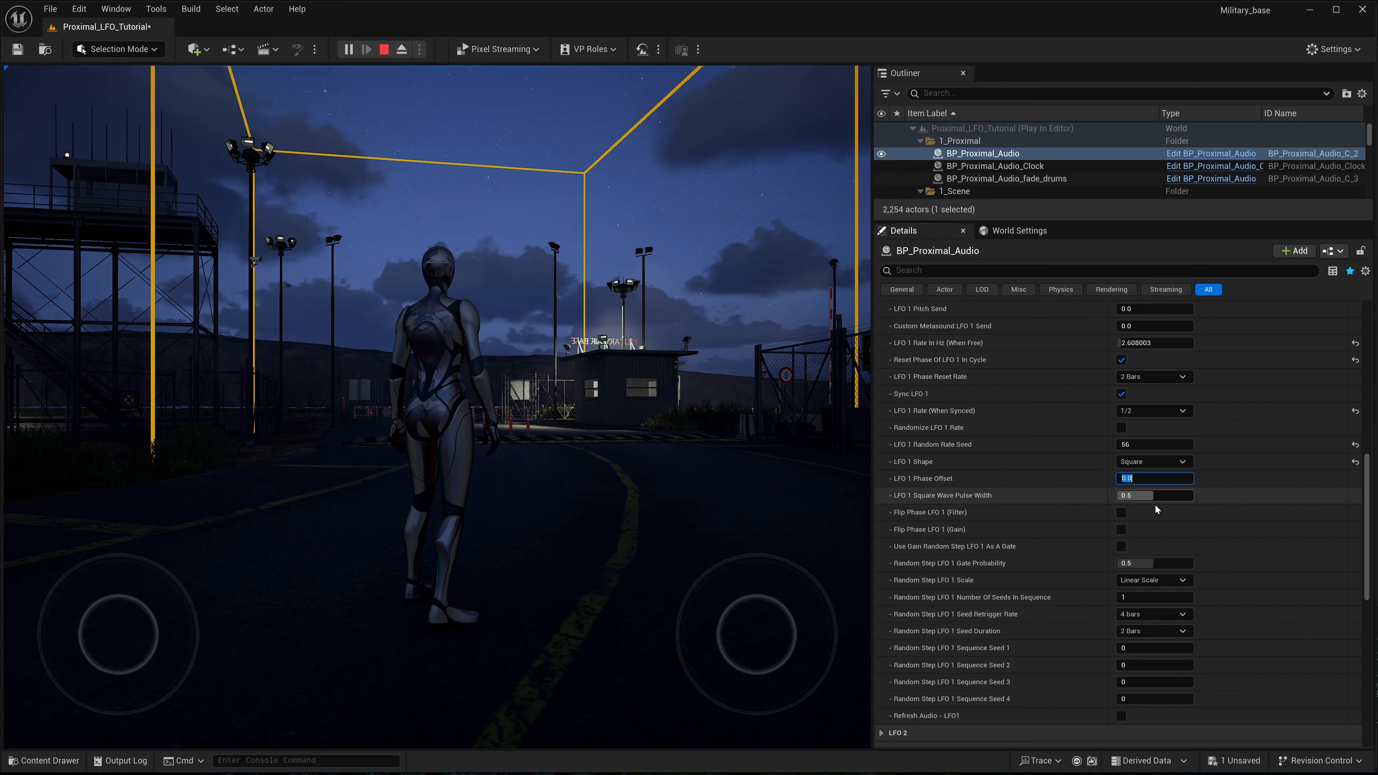
- Try LFO 1 Square Wave Pulse Width at about 0.18 and 0.88, refresh the LFO 1 audio, and reset the width to its default
{"action": "left_click_drag", "start_coordinate": [1151, 498], "coordinate": [1133, 498]}
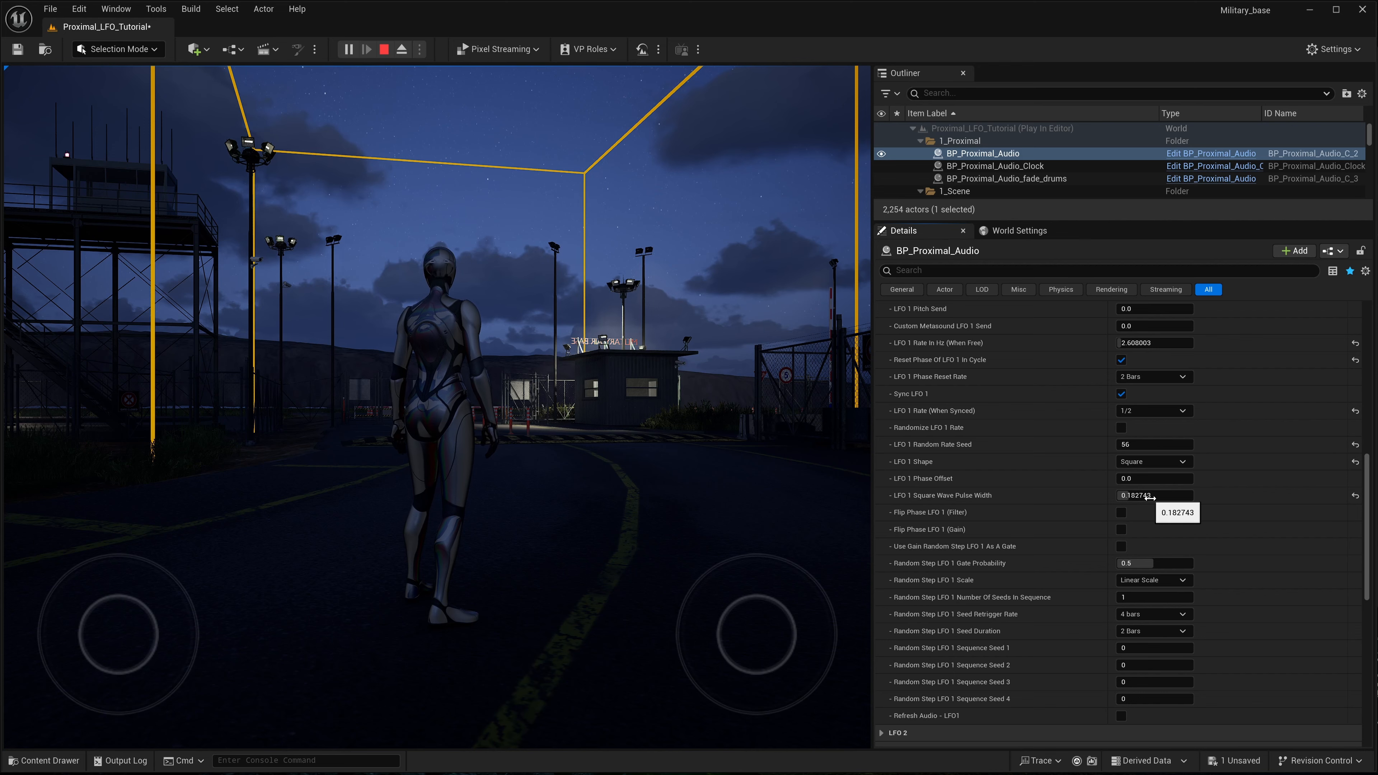
{"action": "mouse_move", "coordinate": [1150, 497]}
{"action": "left_mouse_down"}
{"action": "mouse_move", "coordinate": [1131, 496]}
{"action": "mouse_move", "coordinate": [1178, 495]}
{"action": "mouse_move", "coordinate": [1135, 495]}
{"action": "left_mouse_up"}
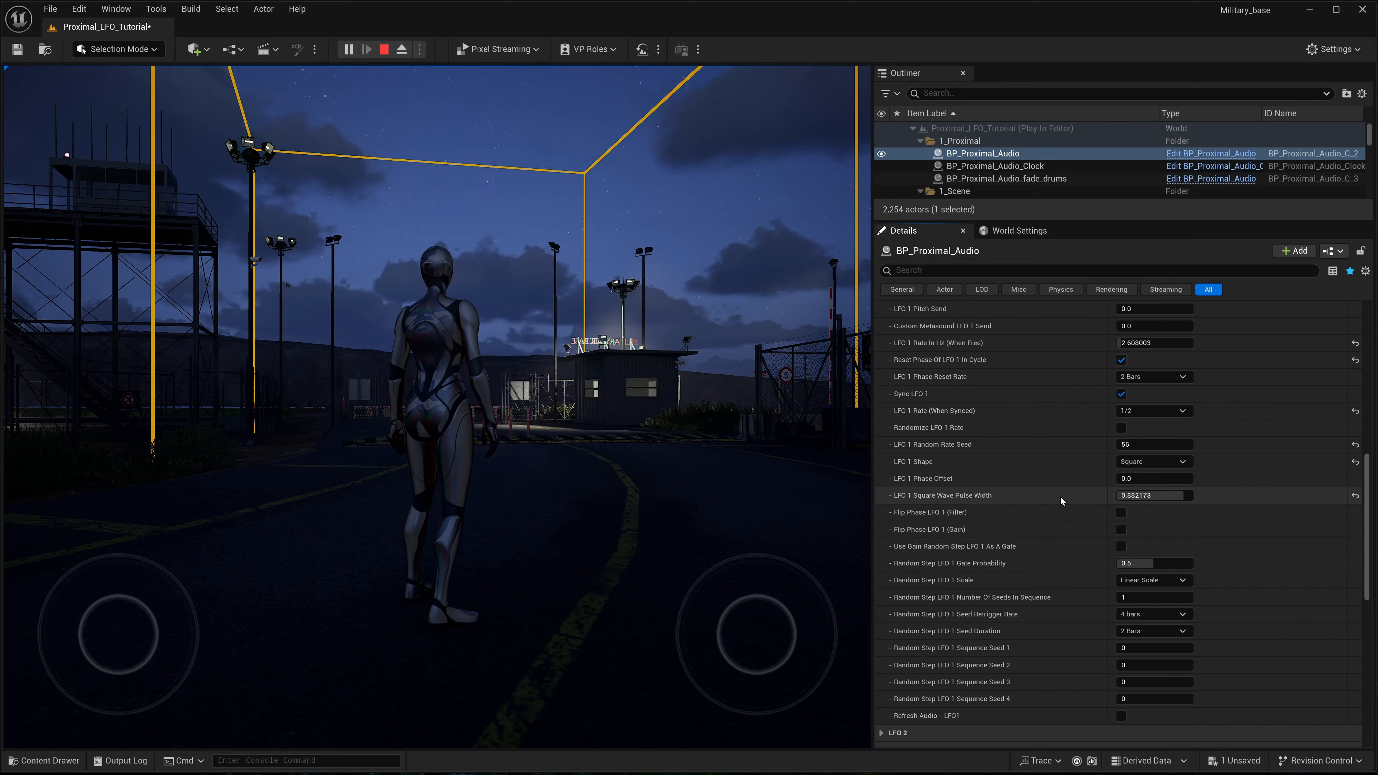
{"action": "left_click", "coordinate": [1120, 717]}
{"action": "left_click", "coordinate": [1354, 495]}
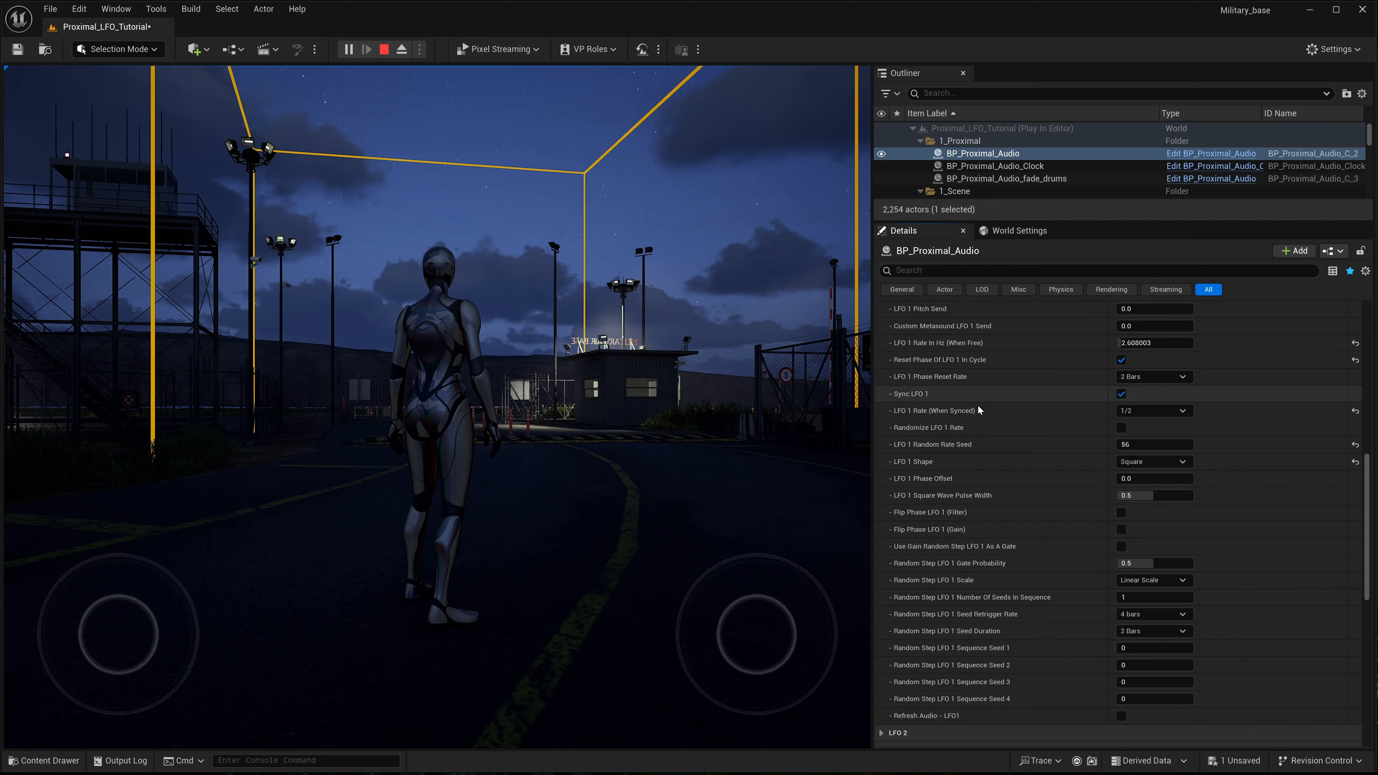
- Try Flip Phase LFO 1 (Gain) on BP_Proximal_Audio and leave the option disabled
{"action": "scroll", "coordinate": [981, 492], "scroll_direction": "up", "scroll_amount": 2}
{"action": "scroll", "coordinate": [981, 492], "scroll_direction": "up", "scroll_amount": 3}
{"action": "scroll", "coordinate": [976, 549], "scroll_direction": "down", "scroll_amount": 3}
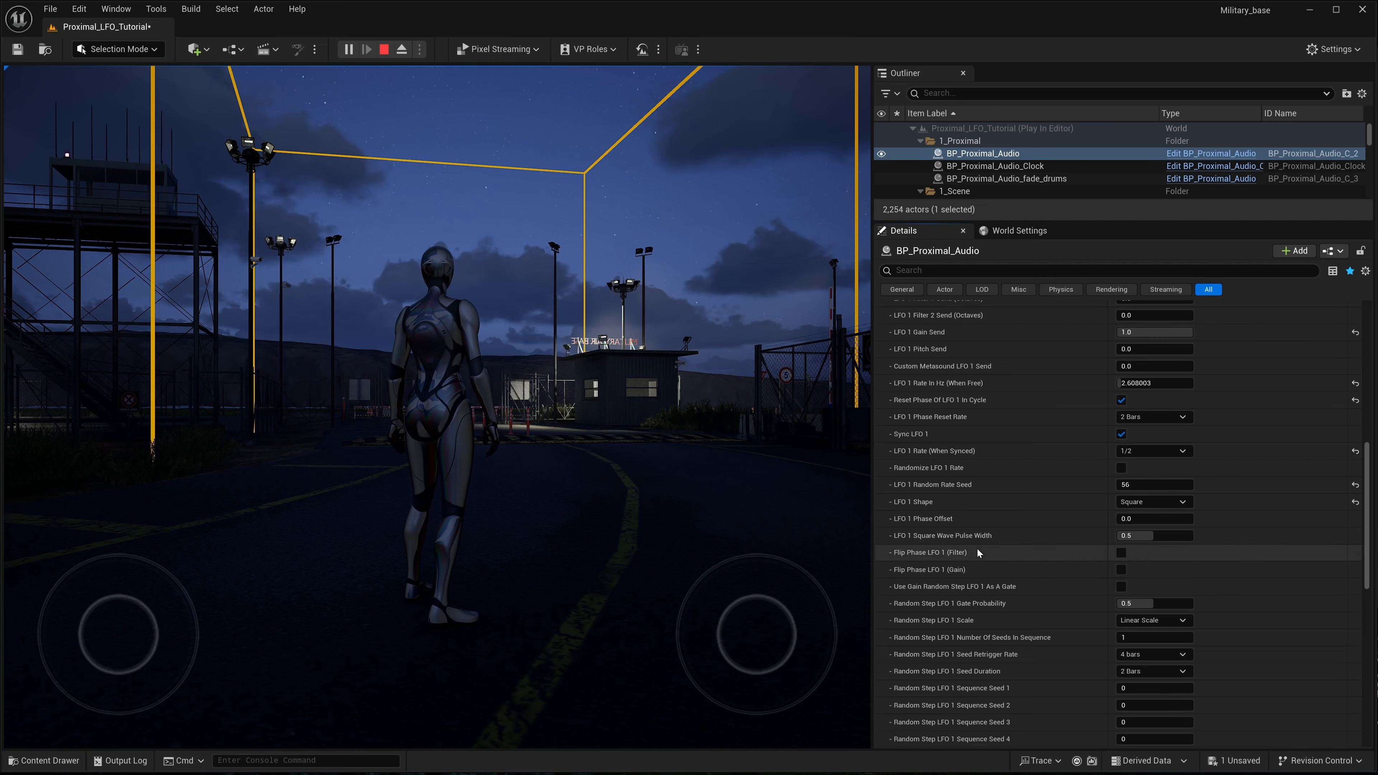
{"action": "scroll", "coordinate": [990, 617], "scroll_direction": "down", "scroll_amount": 1}
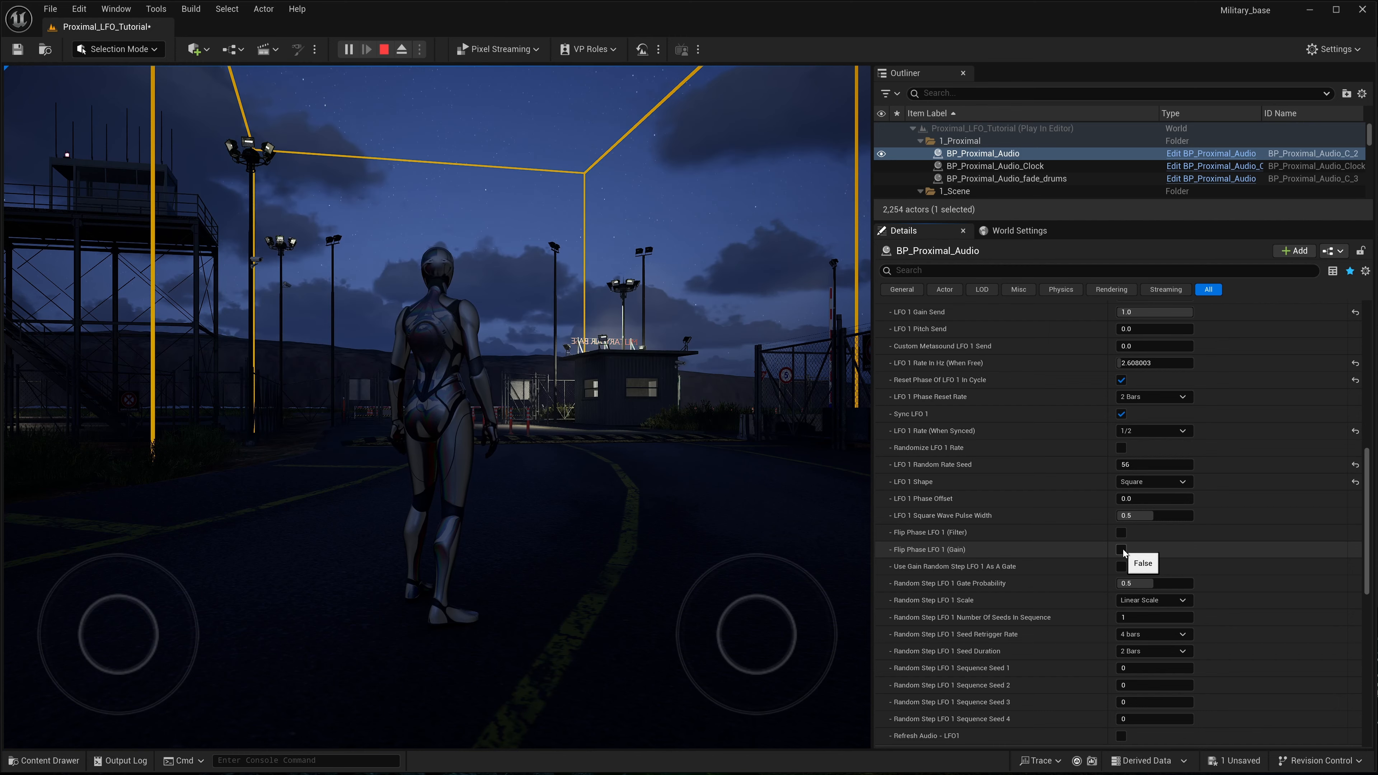
{"action": "left_click", "coordinate": [1121, 550]}
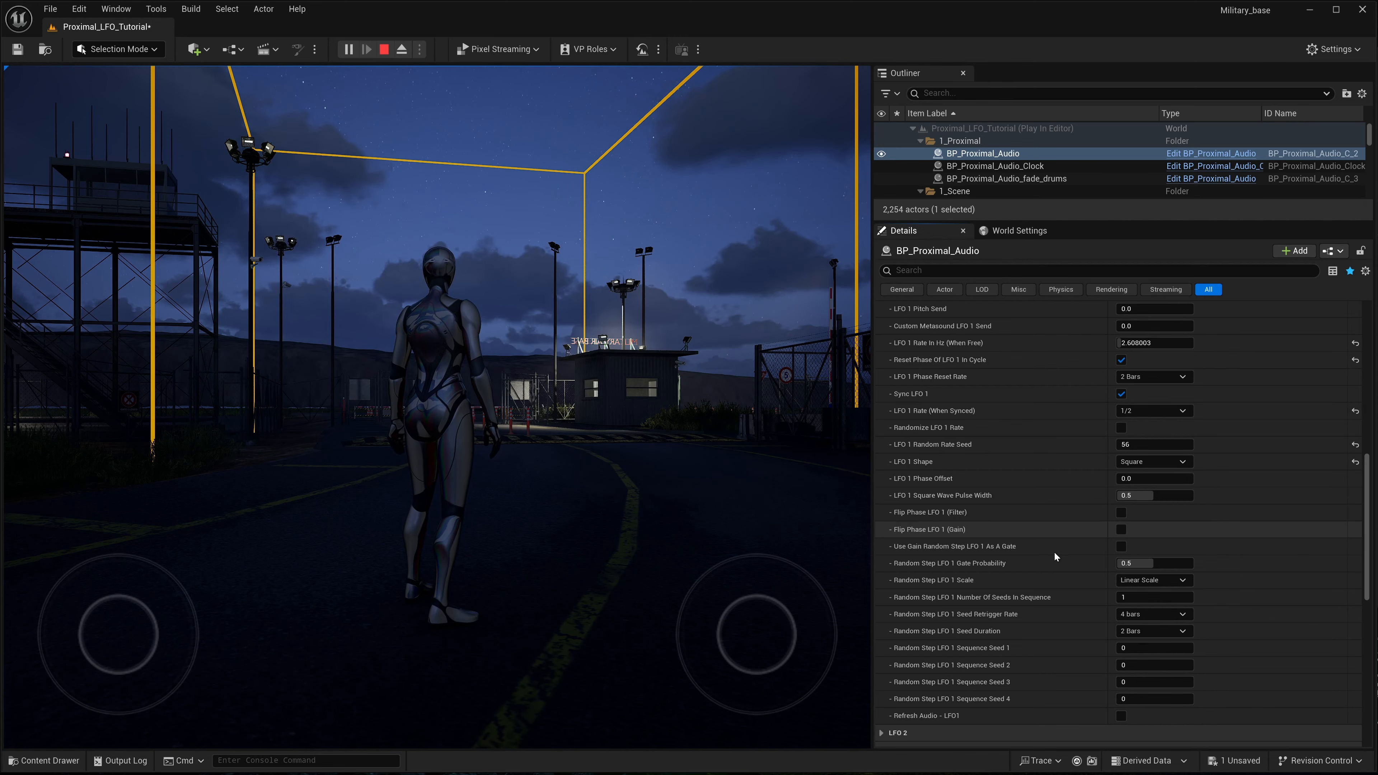
{"action": "scroll", "coordinate": [1078, 528], "scroll_direction": "up", "scroll_amount": 1}
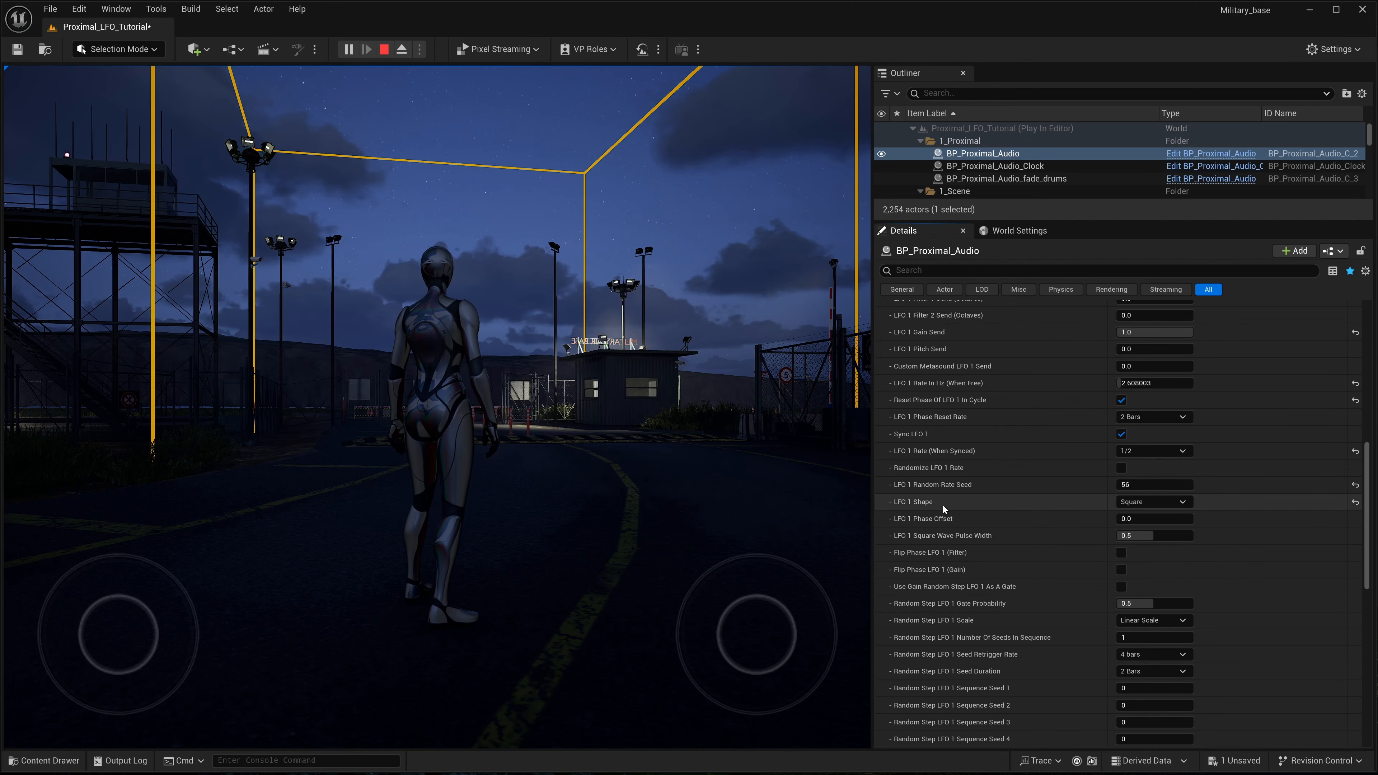
{"action": "left_click", "coordinate": [1186, 505]}
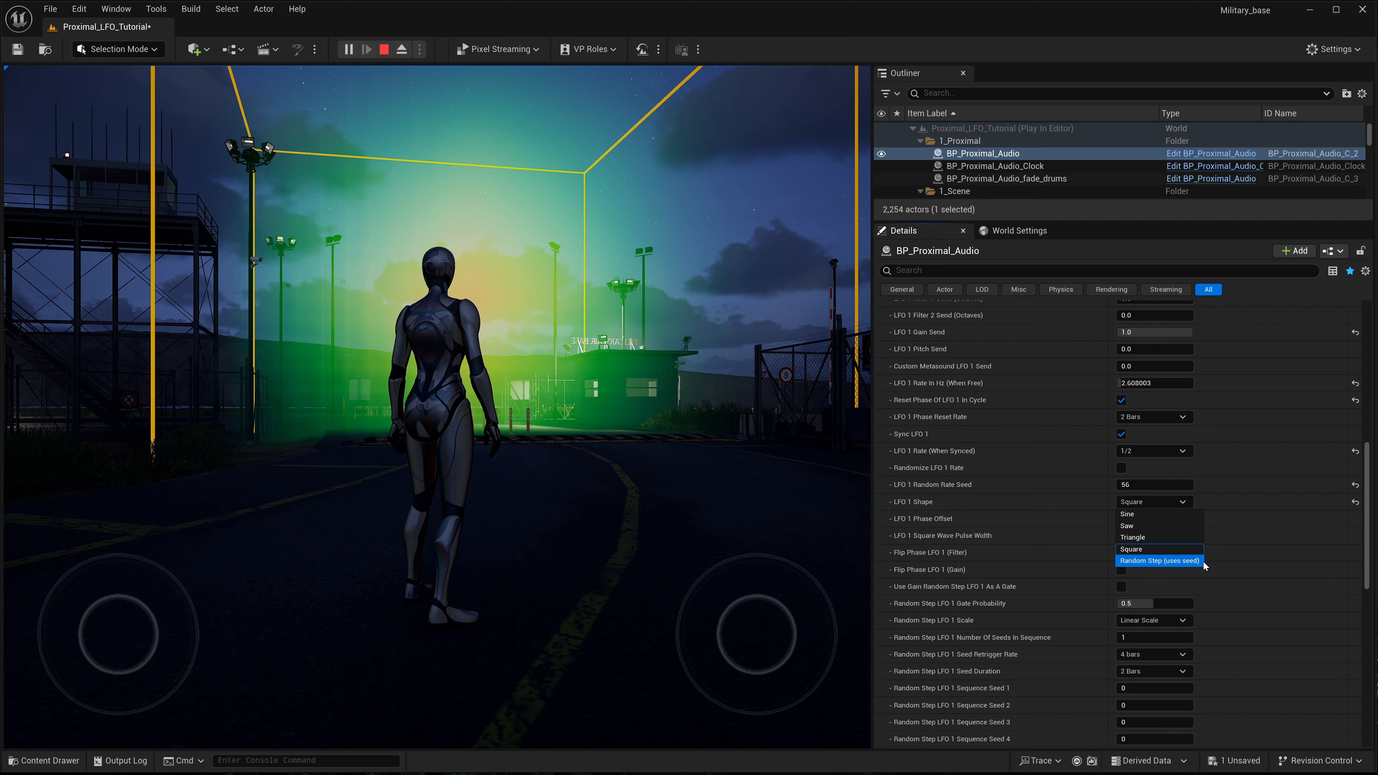
{"action": "left_click", "coordinate": [1090, 505]}
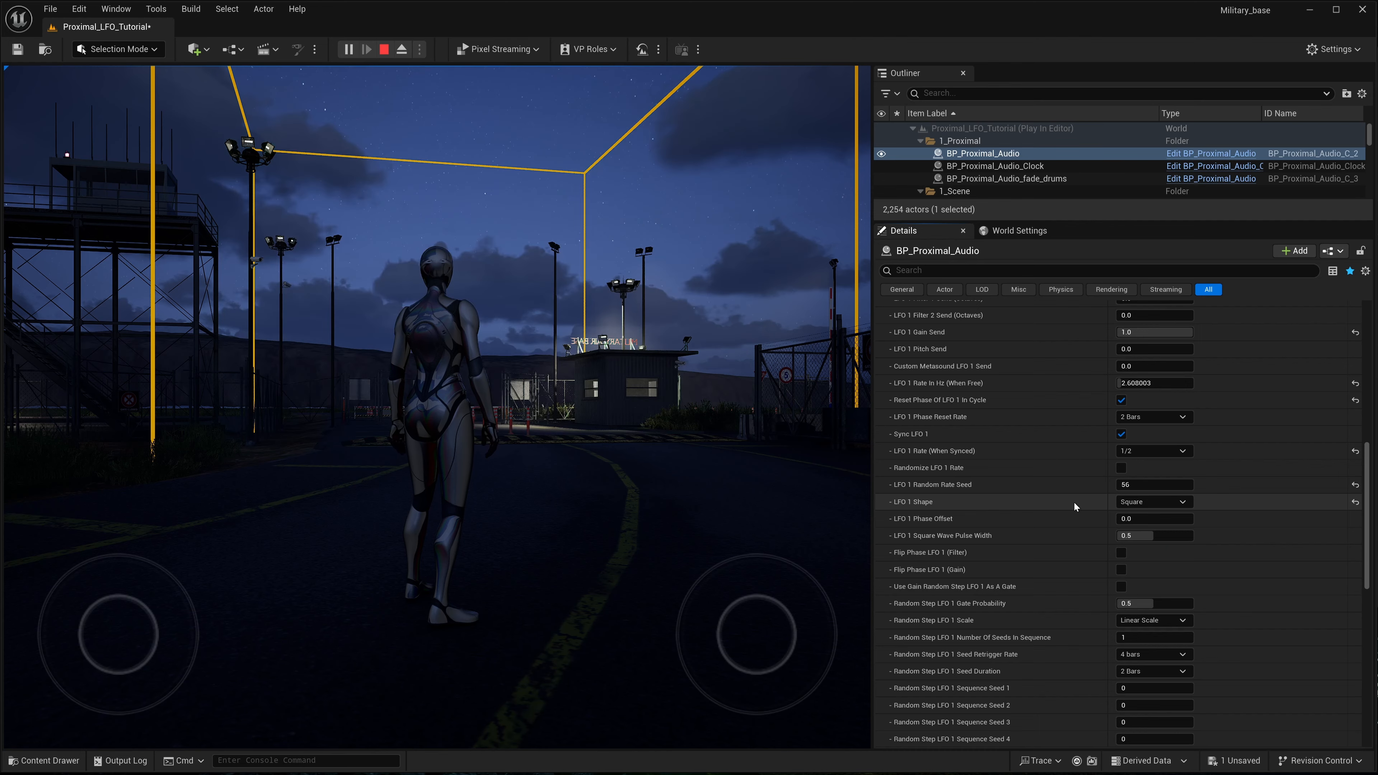
- Keep the simulation changes made to BP_Proximal_Audio and stop the play session
{"action": "key", "text": "k"}
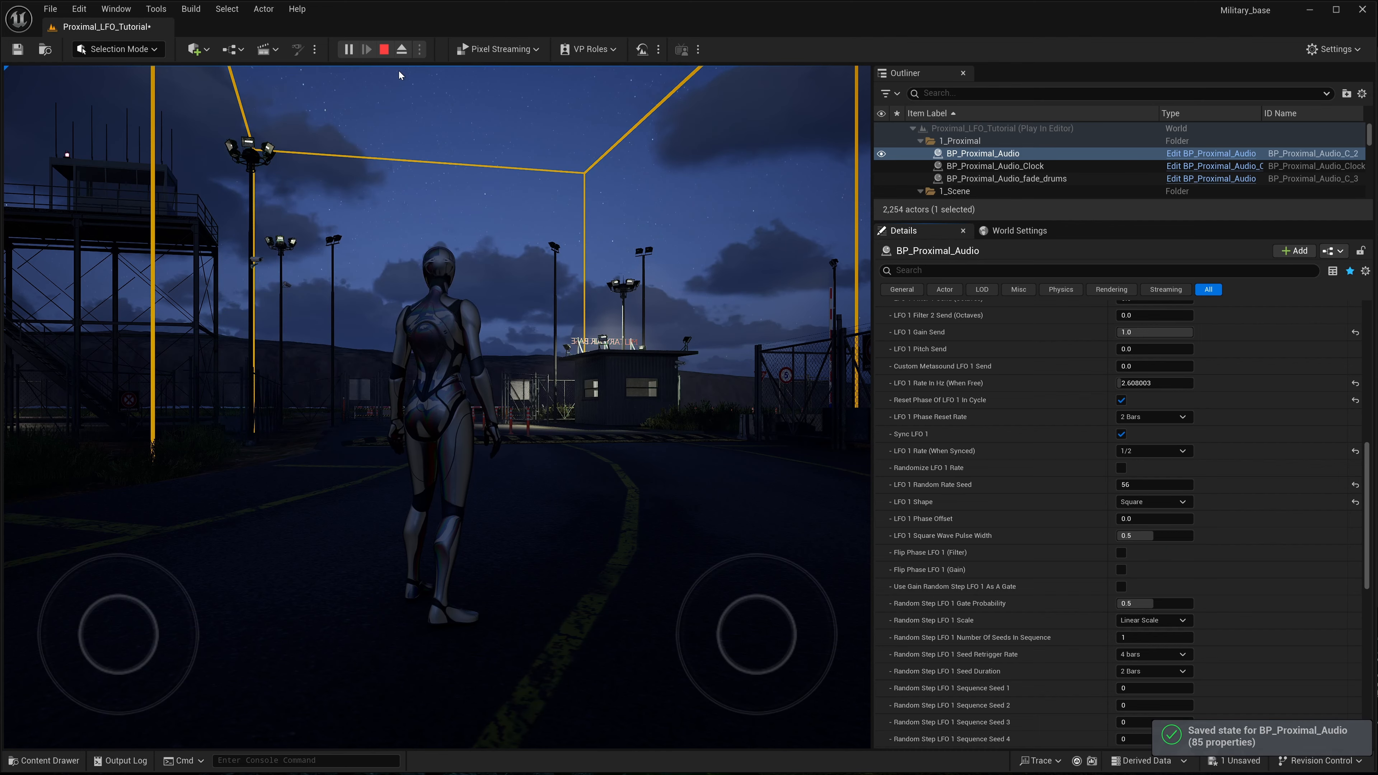
{"action": "left_click", "coordinate": [384, 49]}
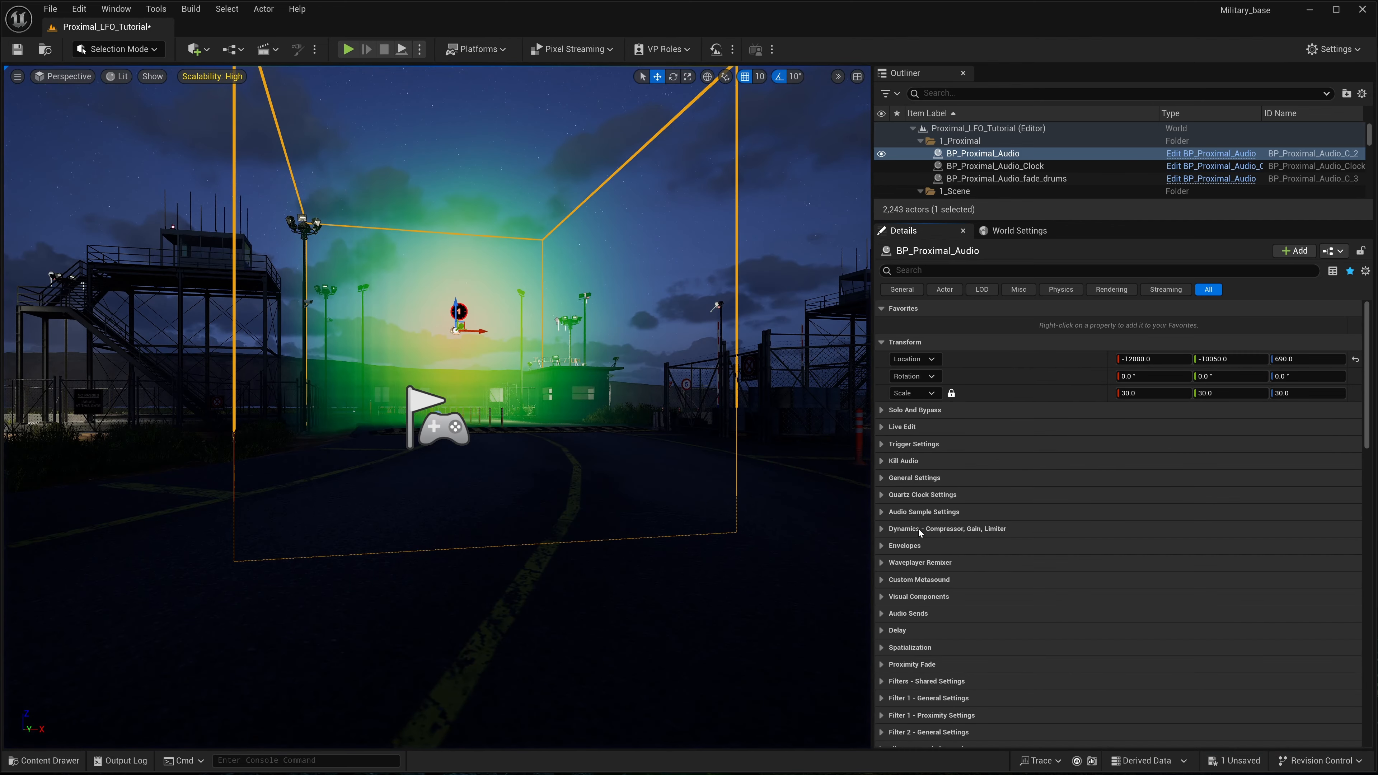
- Try the Saw and Triangle options for LFO 1 Shape in the editor level and return the shape to Square
{"action": "scroll", "coordinate": [919, 532], "scroll_direction": "down", "scroll_amount": 15}
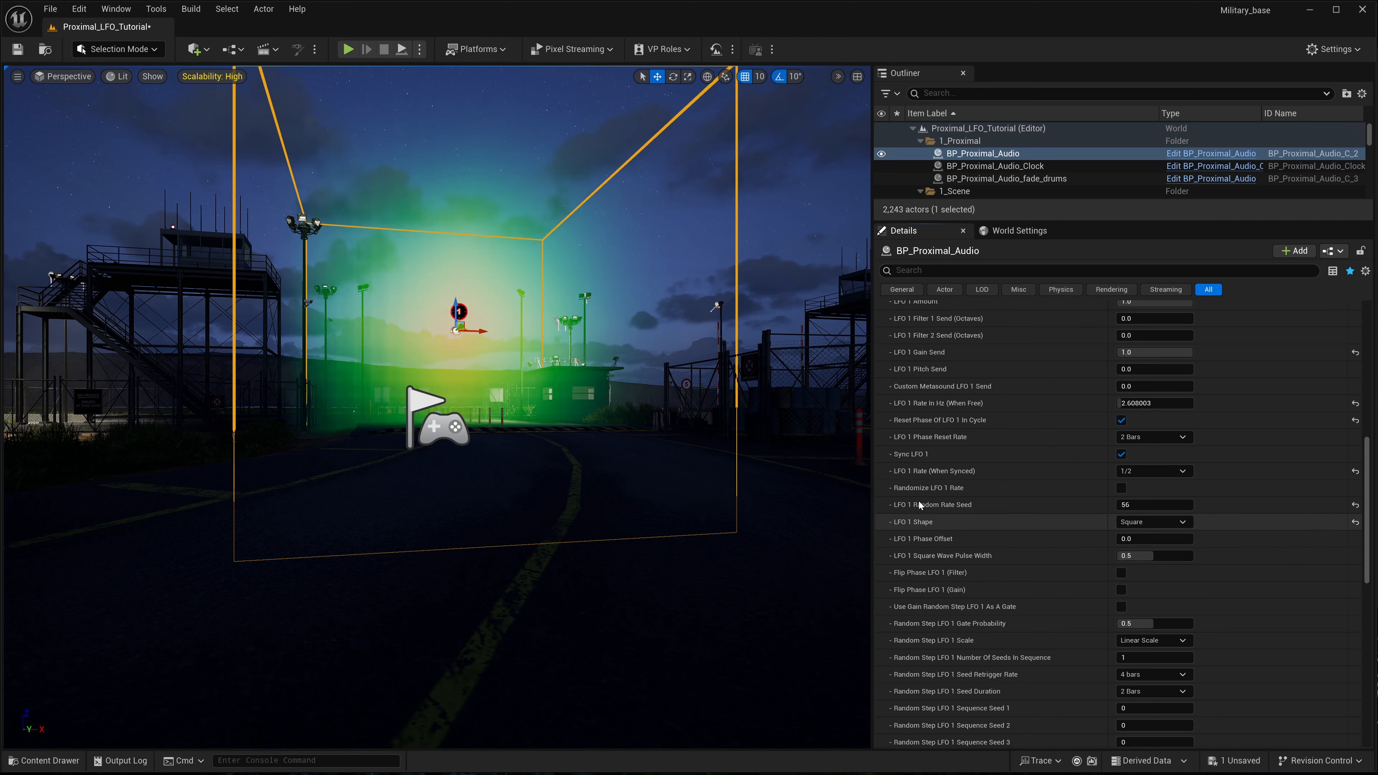
{"action": "left_click", "coordinate": [1183, 522]}
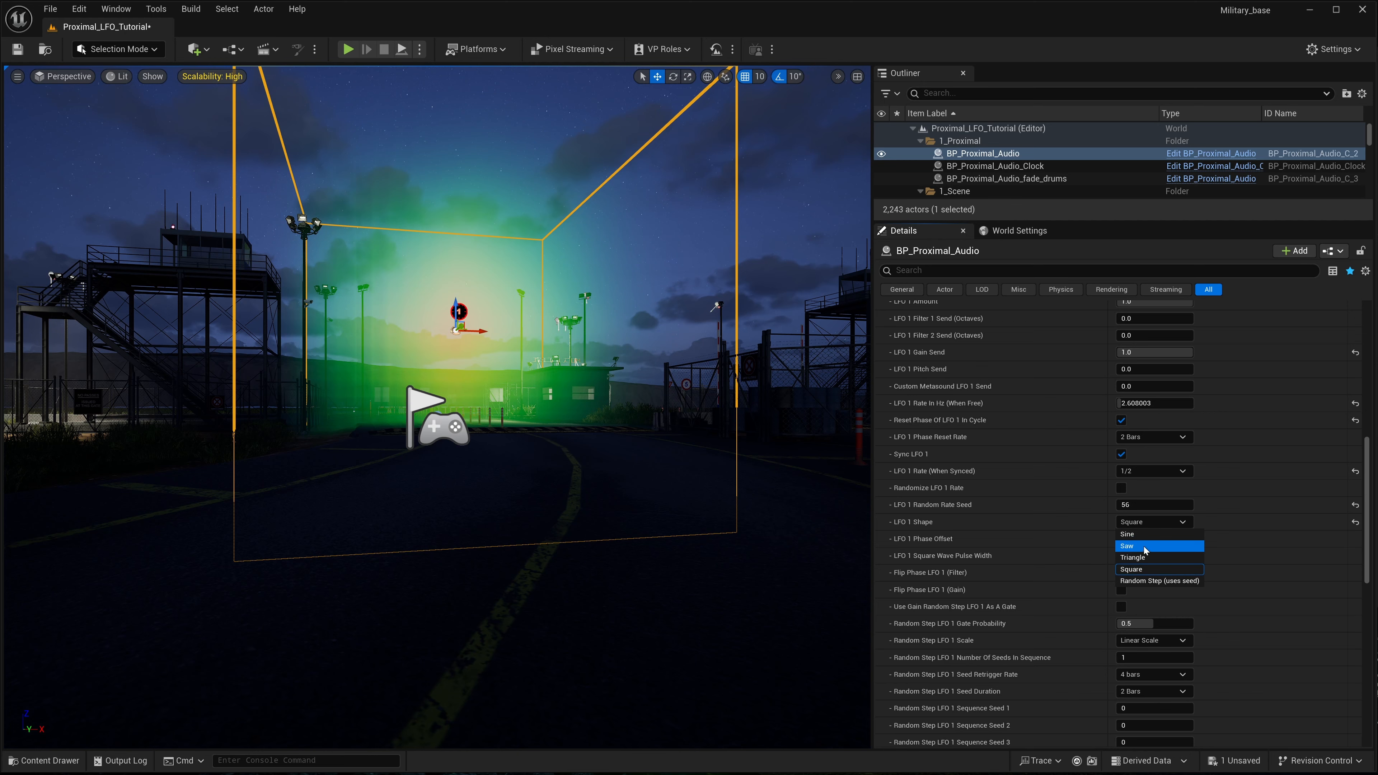
{"action": "left_click", "coordinate": [1145, 546]}
{"action": "left_click", "coordinate": [1146, 523]}
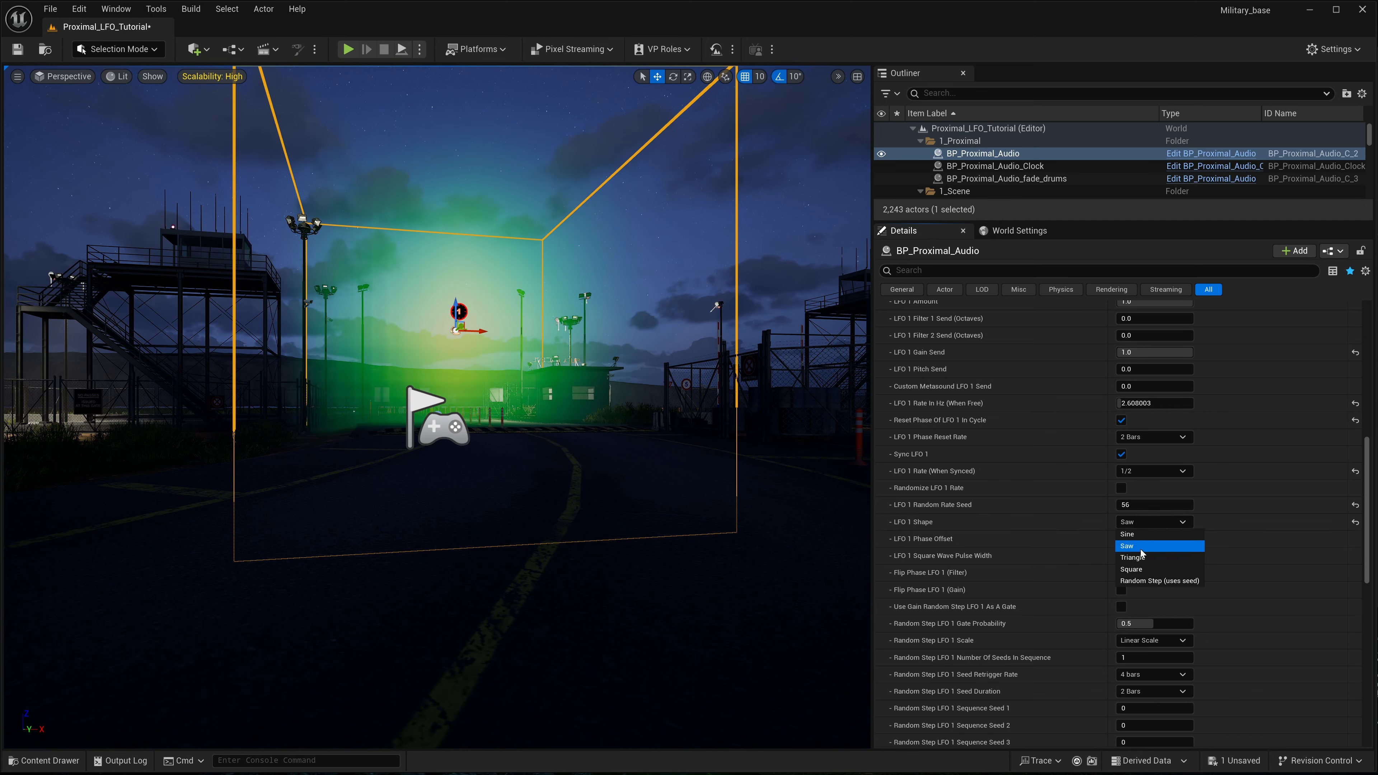
{"action": "left_click", "coordinate": [1142, 557]}
{"action": "left_click", "coordinate": [1157, 523]}
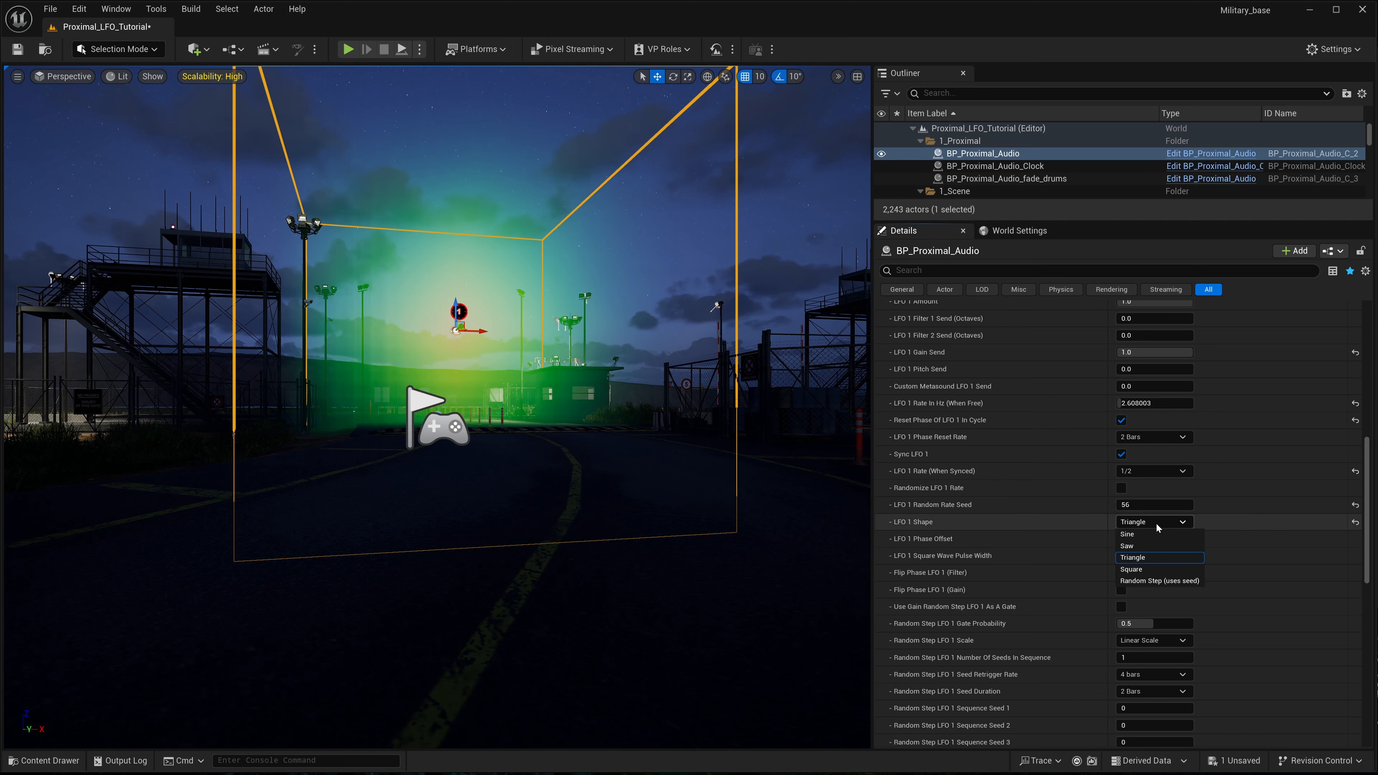
{"action": "left_click", "coordinate": [1142, 569]}
{"action": "left_click", "coordinate": [1166, 522]}
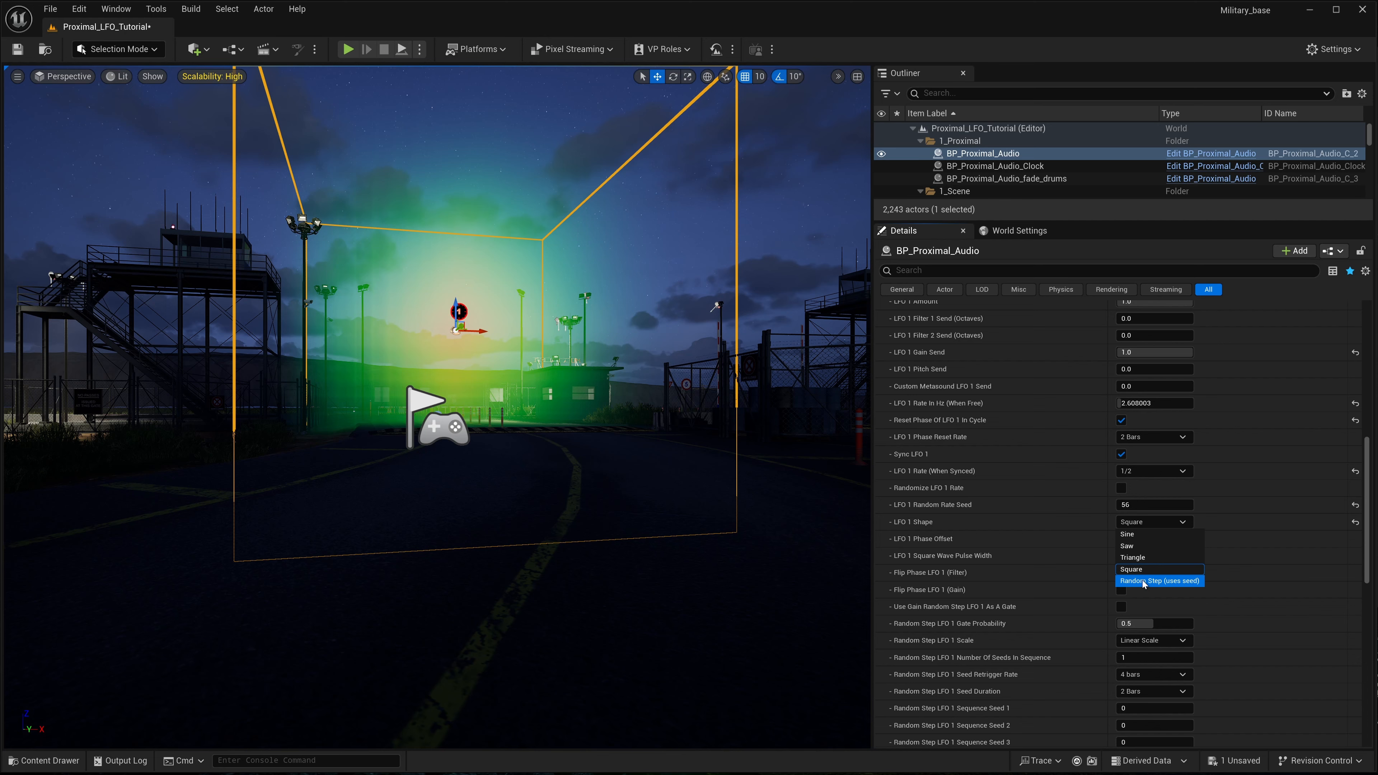
{"action": "left_click", "coordinate": [1085, 526]}
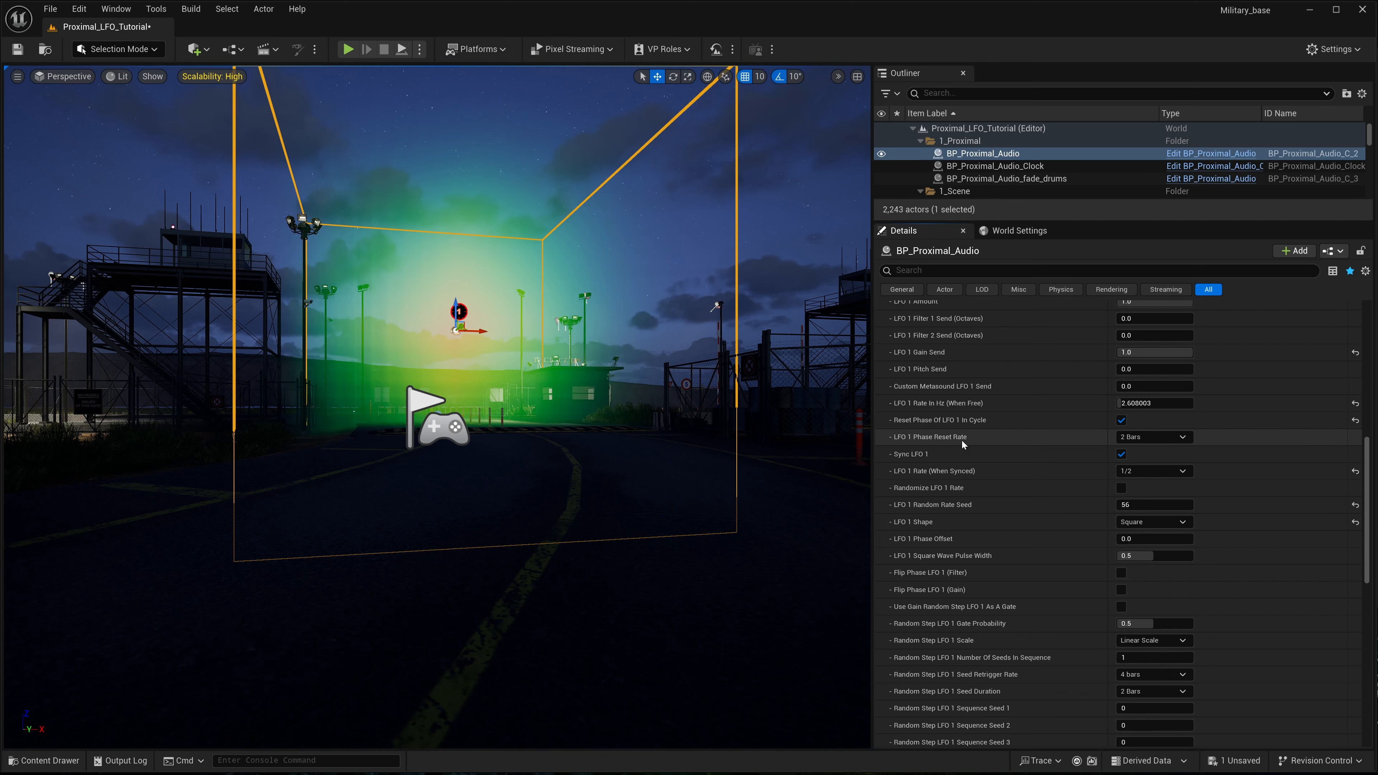
- Enable Randomize LFO 1 Rate on BP_Proximal_Audio and set LFO 1 Shape to Random Step (uses seed)
{"action": "mouse_move", "coordinate": [911, 495]}
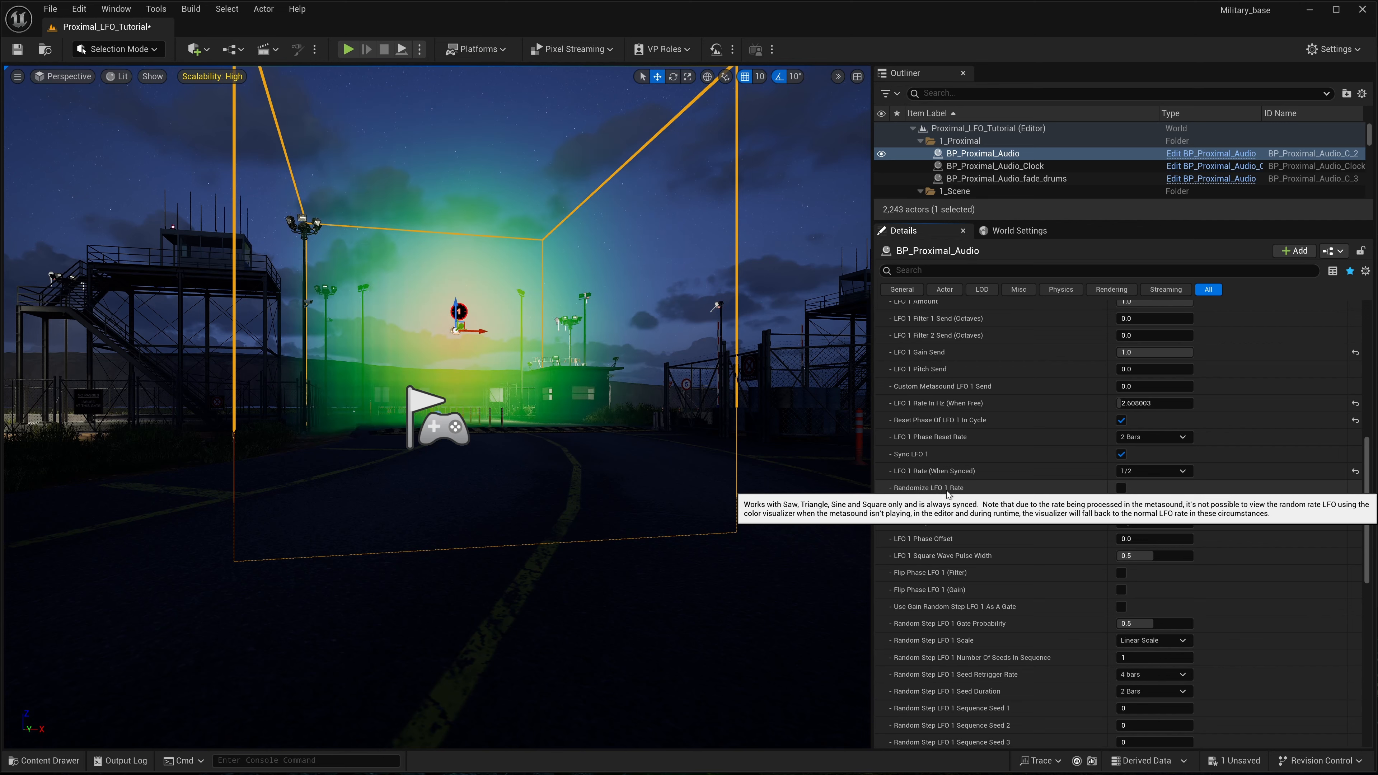
{"action": "left_click", "coordinate": [1121, 488]}
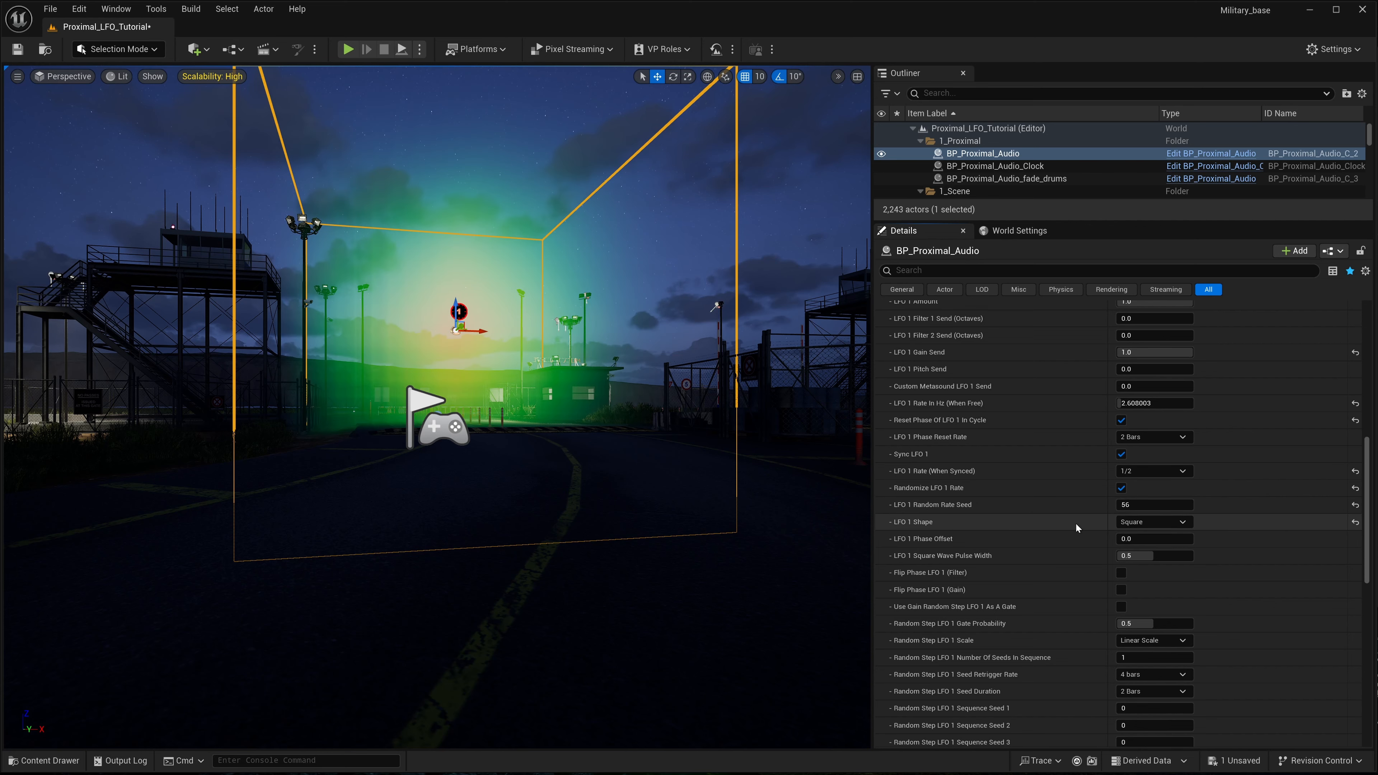
{"action": "left_click", "coordinate": [1180, 523]}
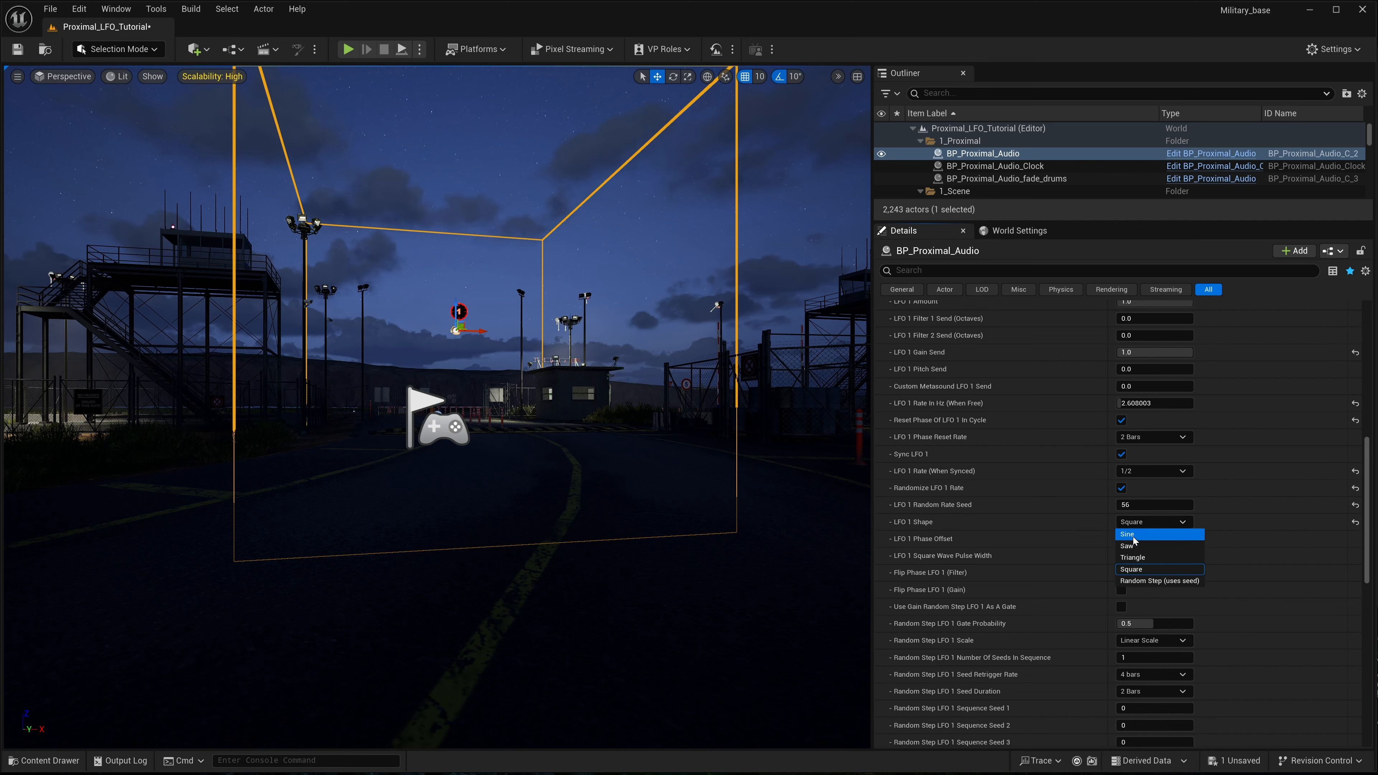
{"action": "left_click", "coordinate": [1088, 523]}
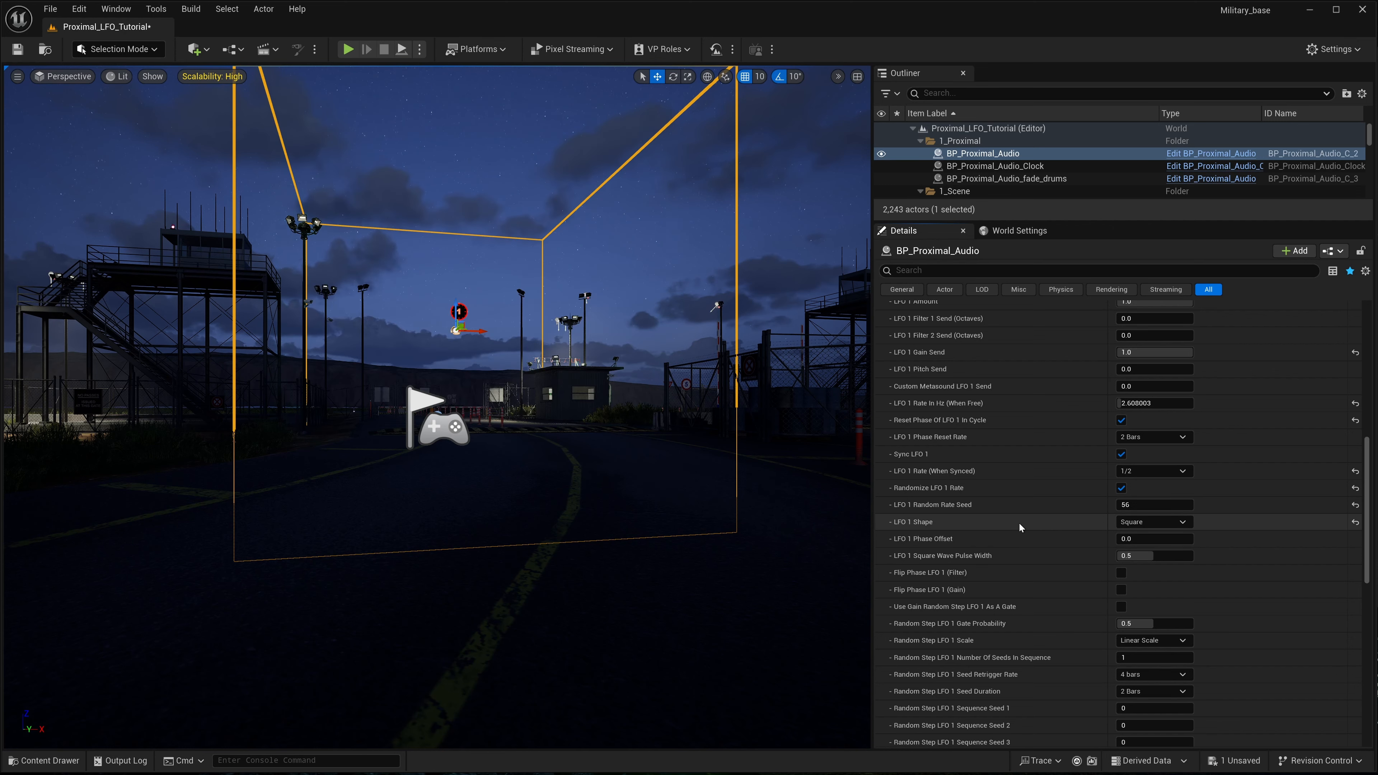
{"action": "left_click", "coordinate": [1188, 520]}
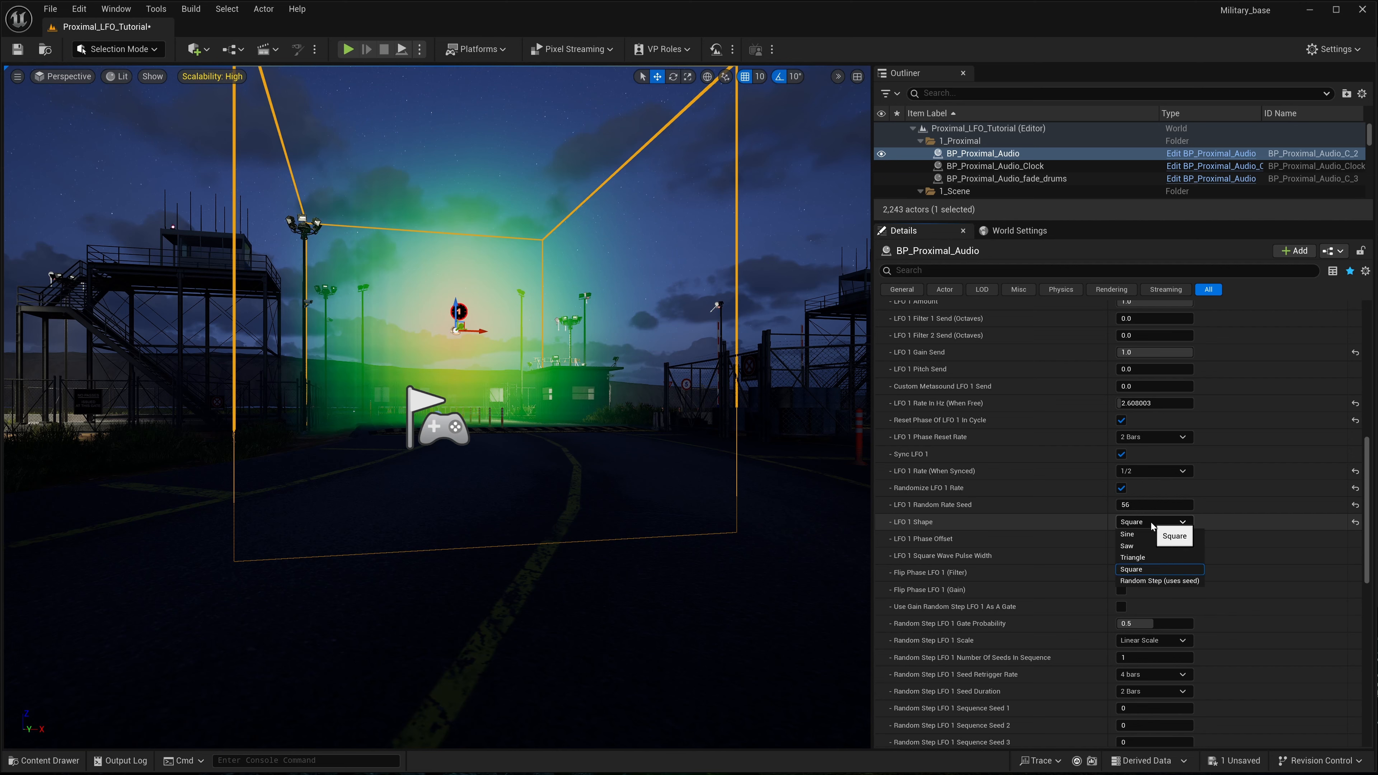
{"action": "left_click", "coordinate": [1149, 582]}
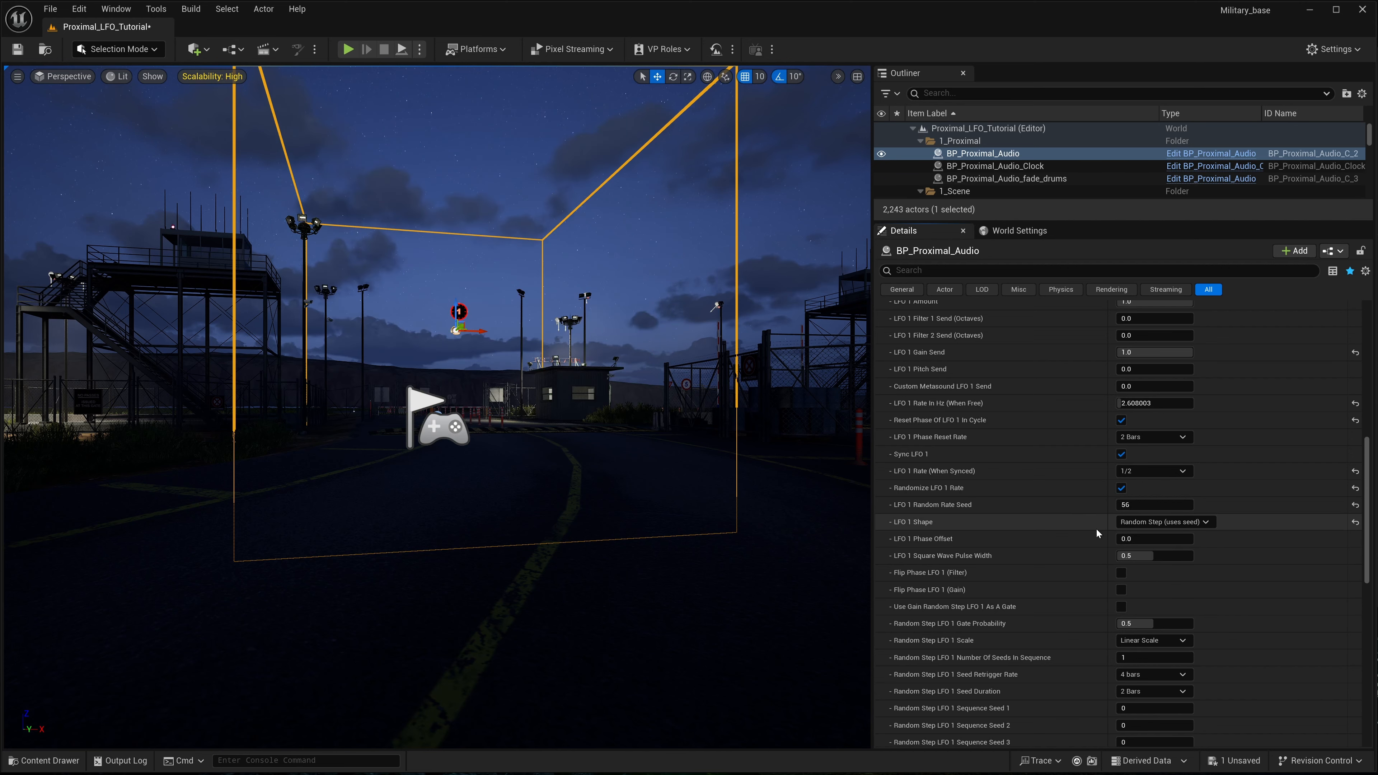
- Start a play session and bring up the LFO 1 settings of BP_Proximal_Audio in the running level
{"action": "scroll", "coordinate": [1030, 527], "scroll_direction": "down", "scroll_amount": 3}
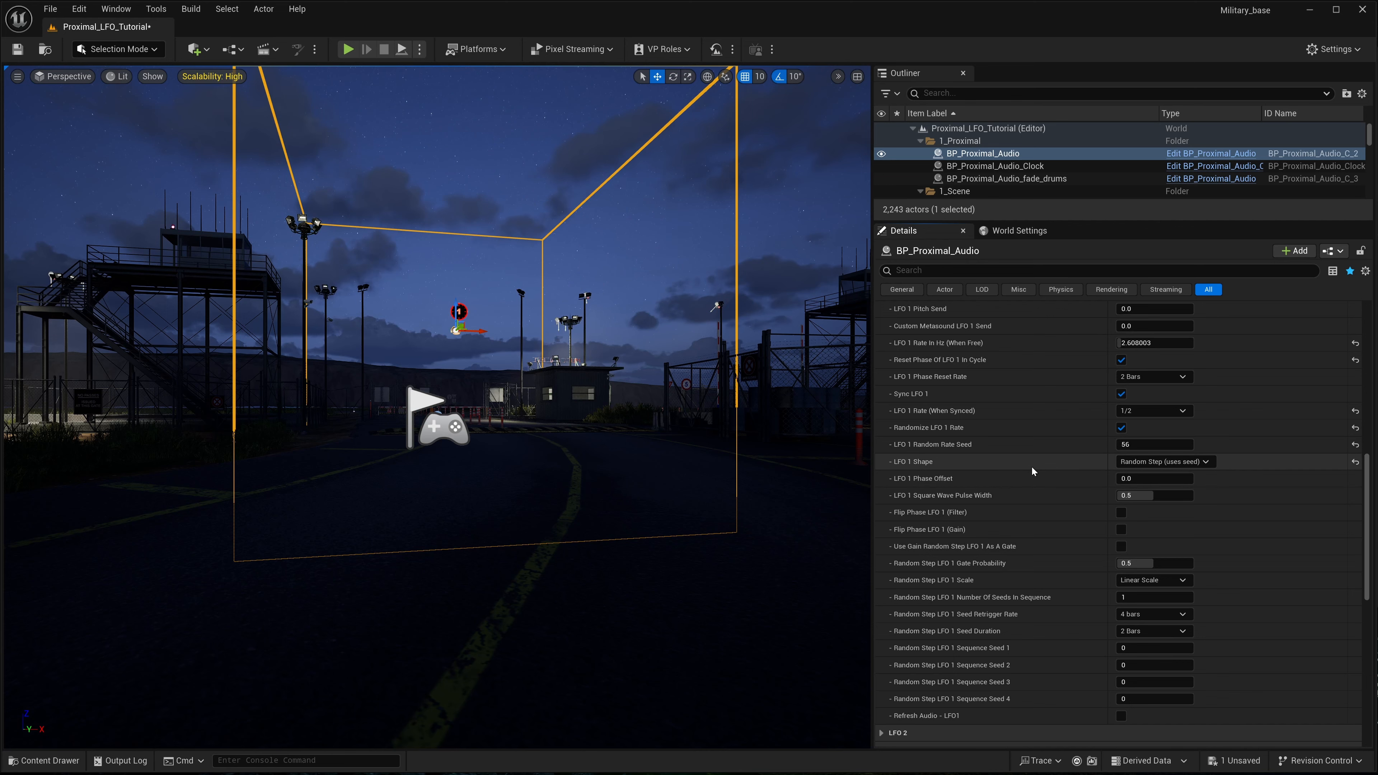
{"action": "scroll", "coordinate": [1033, 471], "scroll_direction": "up", "scroll_amount": 1}
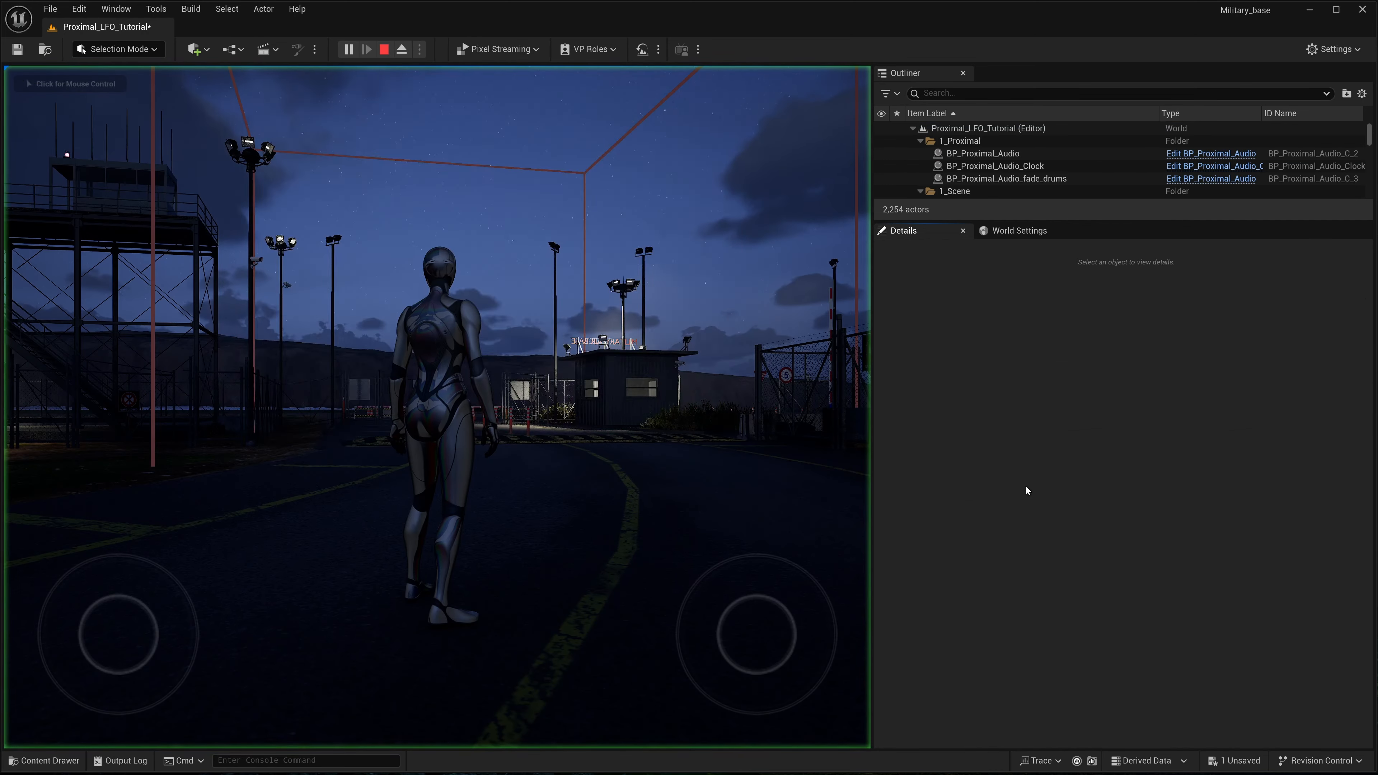
{"action": "left_click", "coordinate": [1006, 154]}
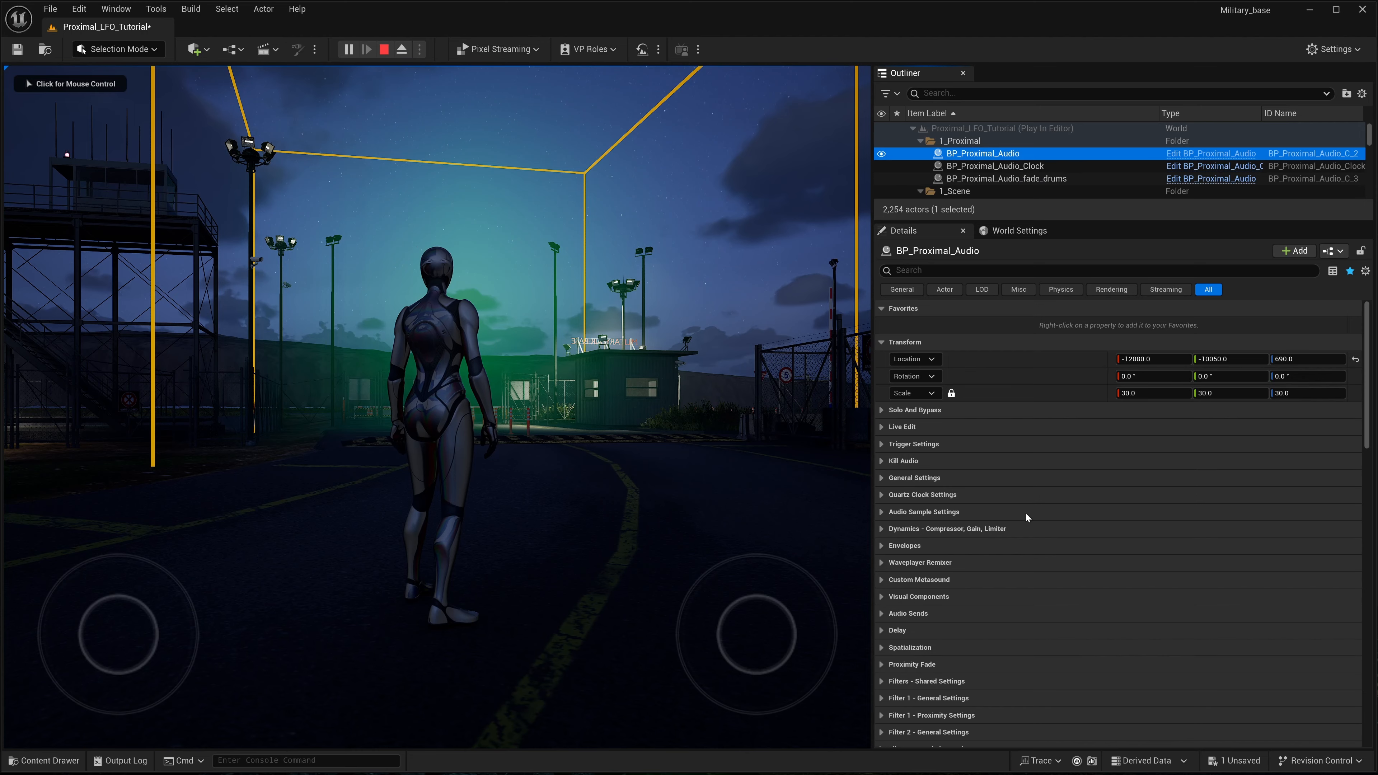
{"action": "scroll", "coordinate": [1025, 513], "scroll_direction": "down", "scroll_amount": 10}
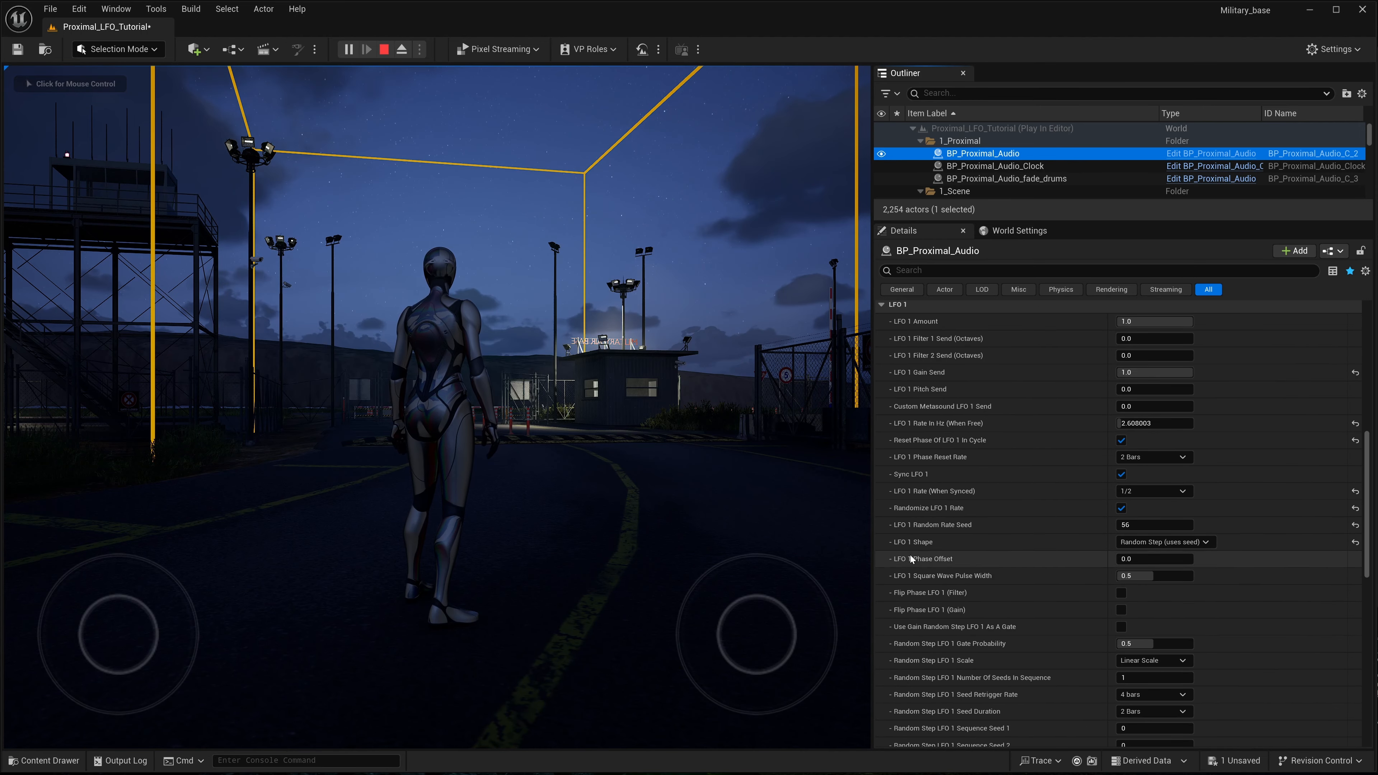
{"action": "left_click", "coordinate": [1014, 543]}
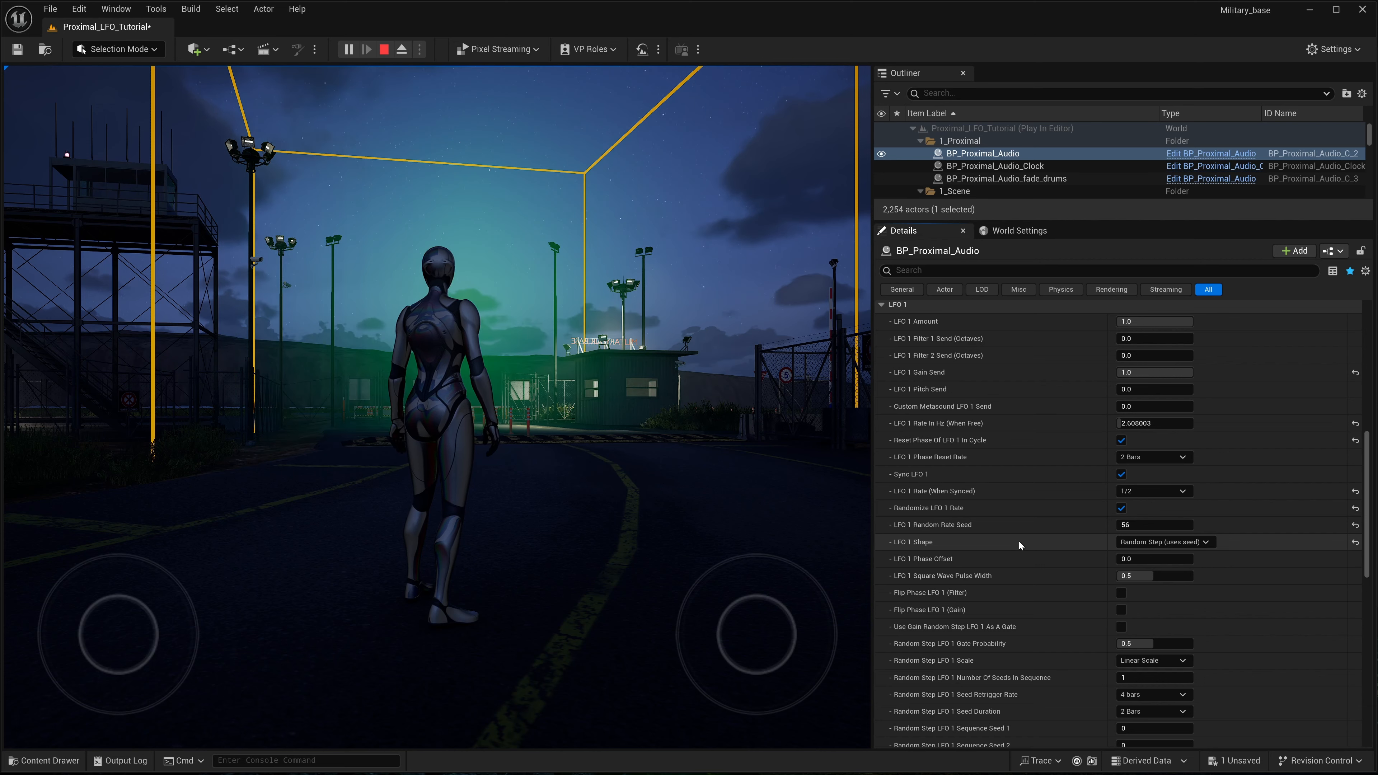
- Set Random Step LFO 1 Sequence Seed 1 to 25 and LFO 1 Rate (When Synced) to 1/16
{"action": "scroll", "coordinate": [1018, 546], "scroll_direction": "down", "scroll_amount": 2}
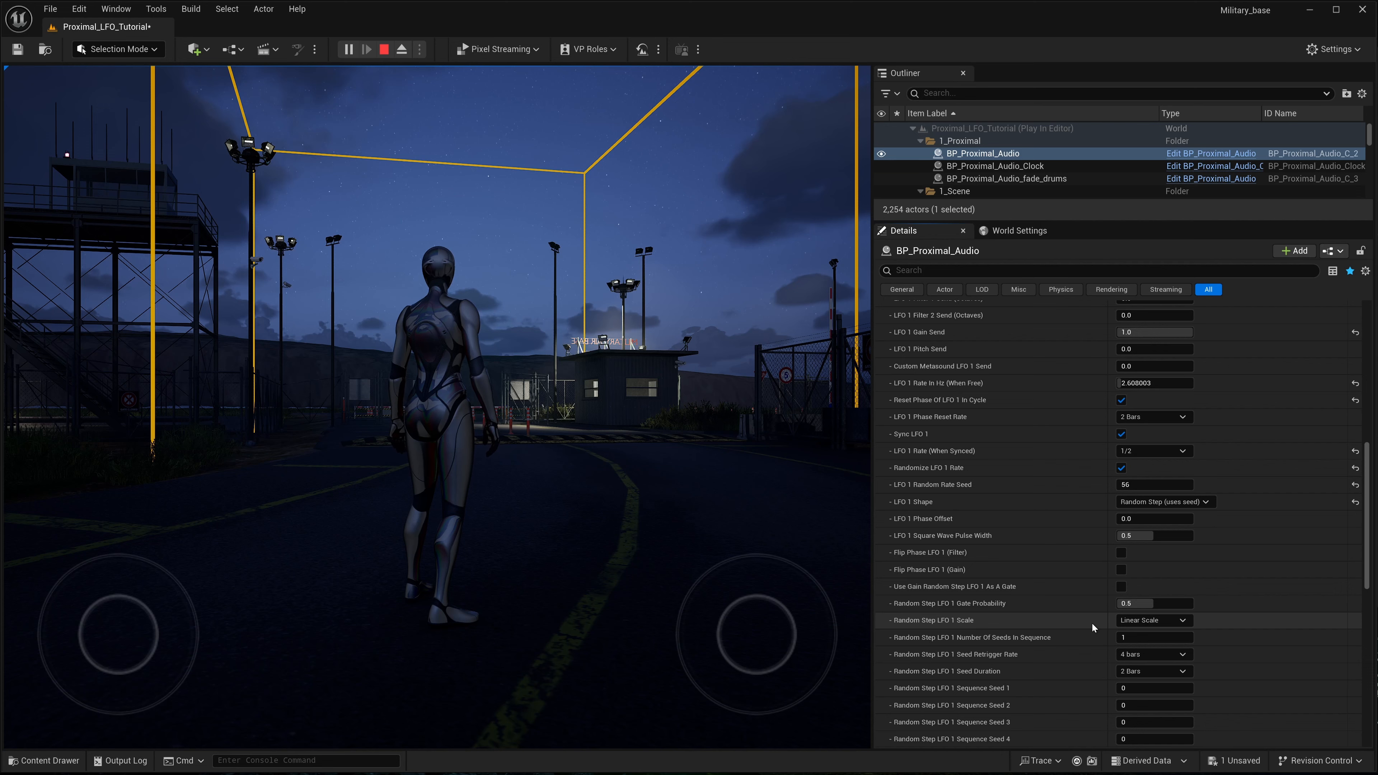
{"action": "scroll", "coordinate": [1091, 622], "scroll_direction": "down", "scroll_amount": 1}
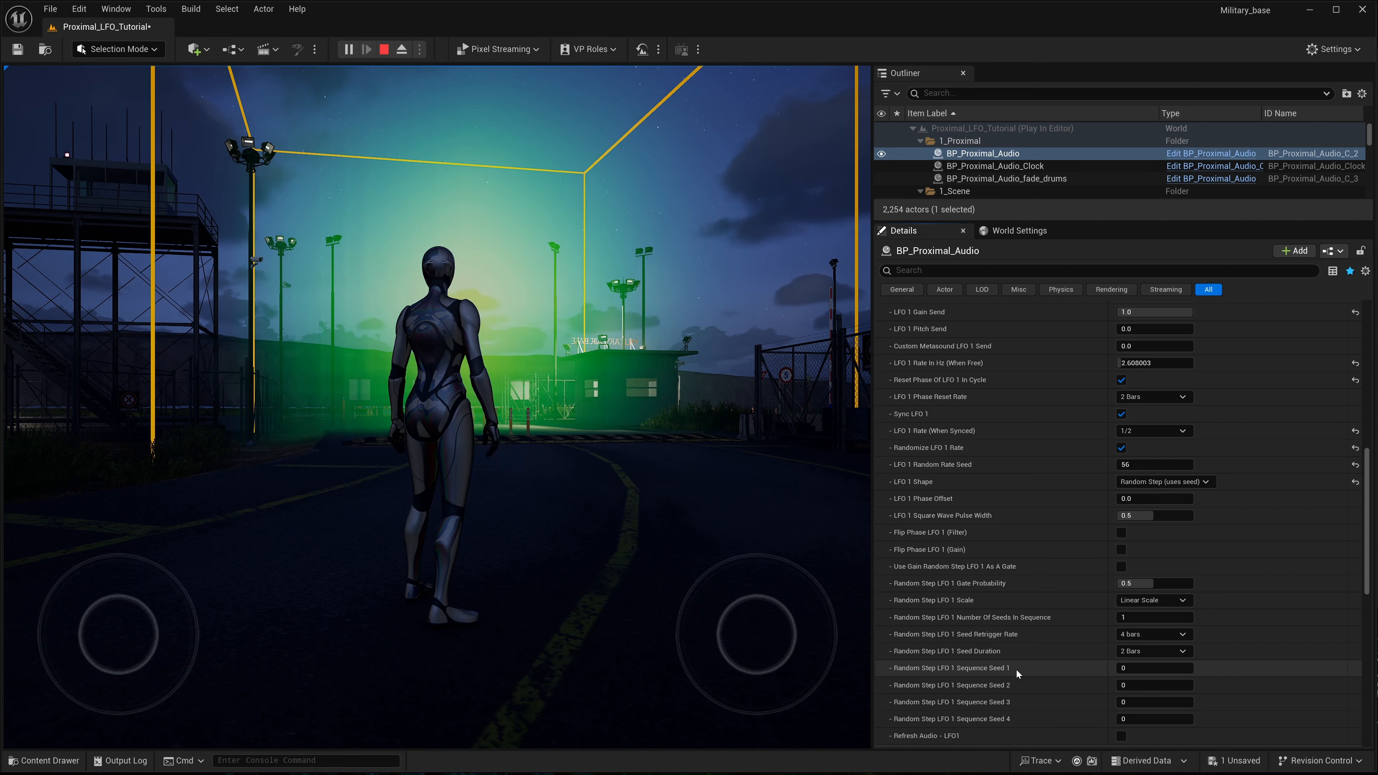
{"action": "left_click", "coordinate": [1141, 670]}
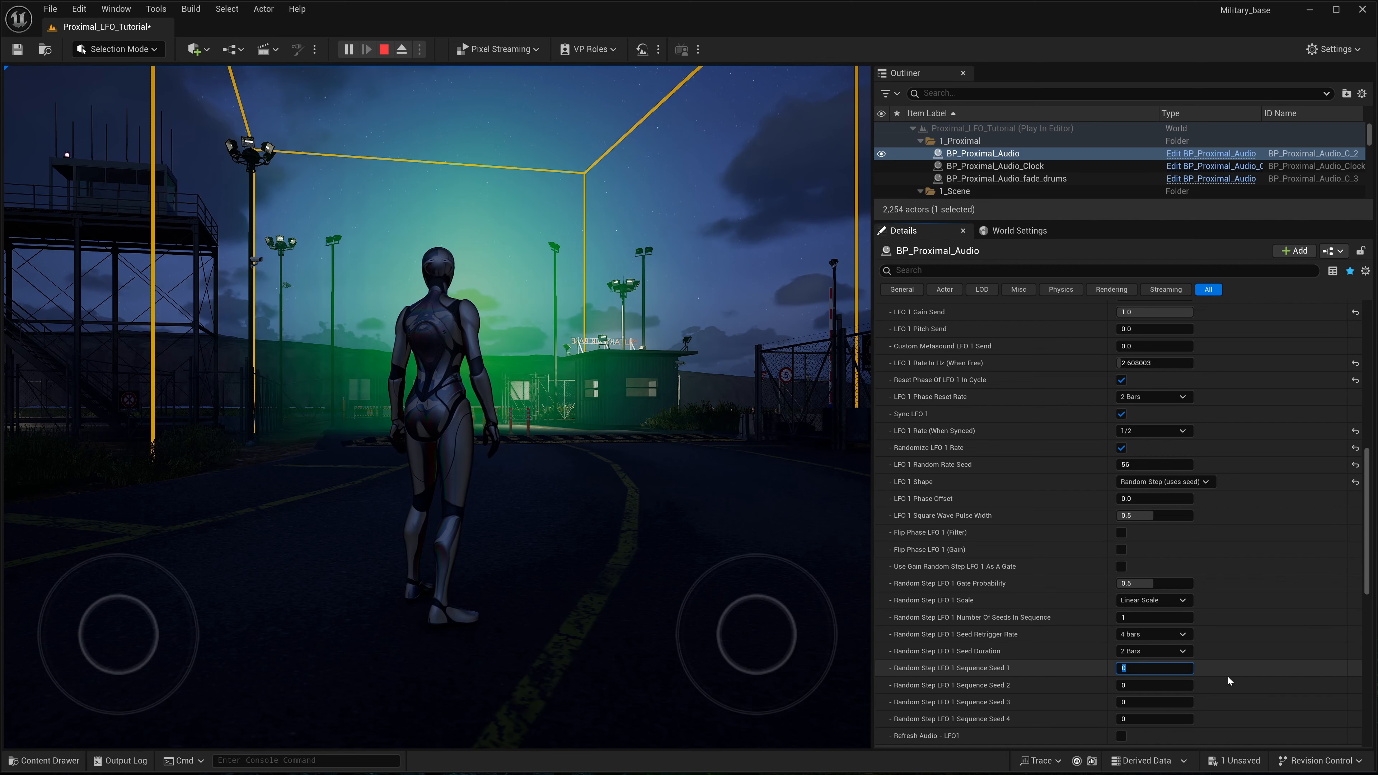
{"action": "type", "text": "25"}
{"action": "key", "text": "Return"}
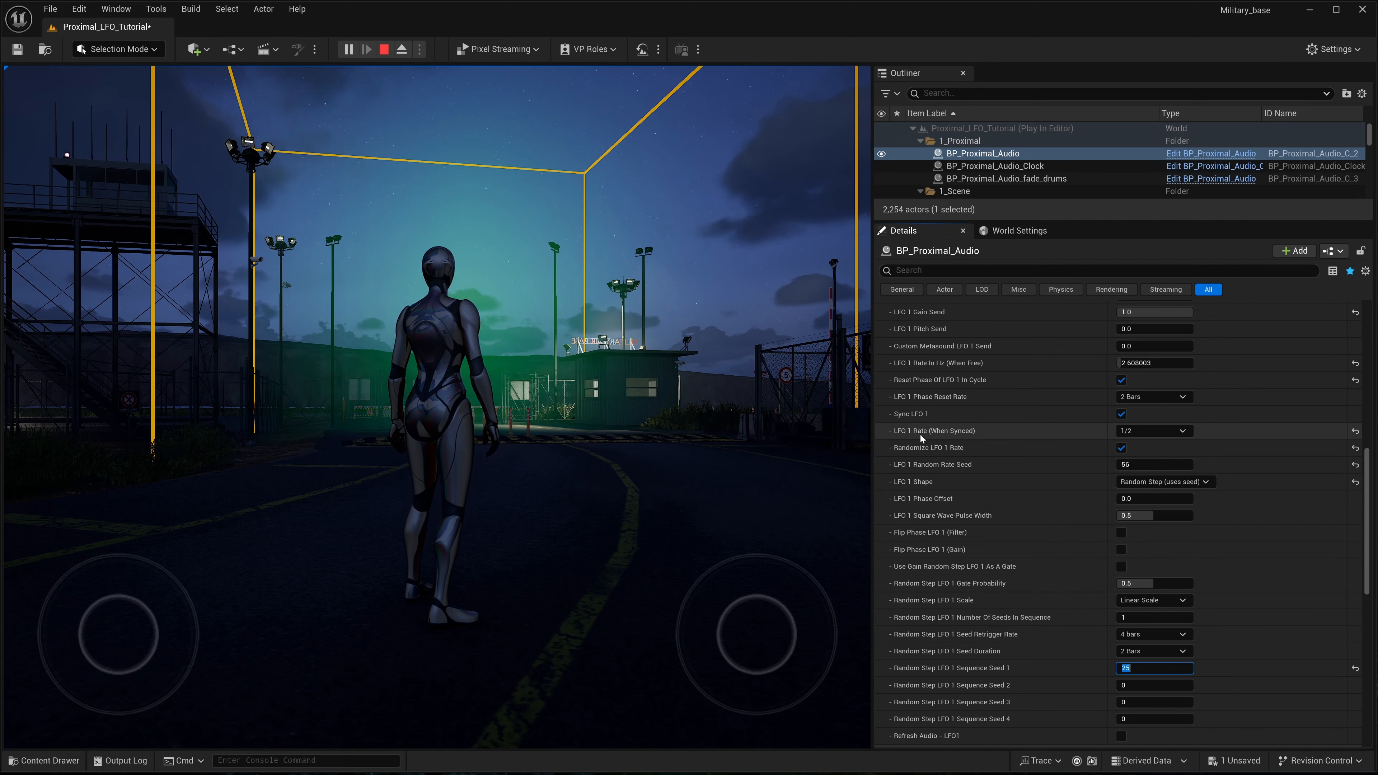
{"action": "left_click", "coordinate": [1183, 432]}
{"action": "left_click", "coordinate": [1137, 484]}
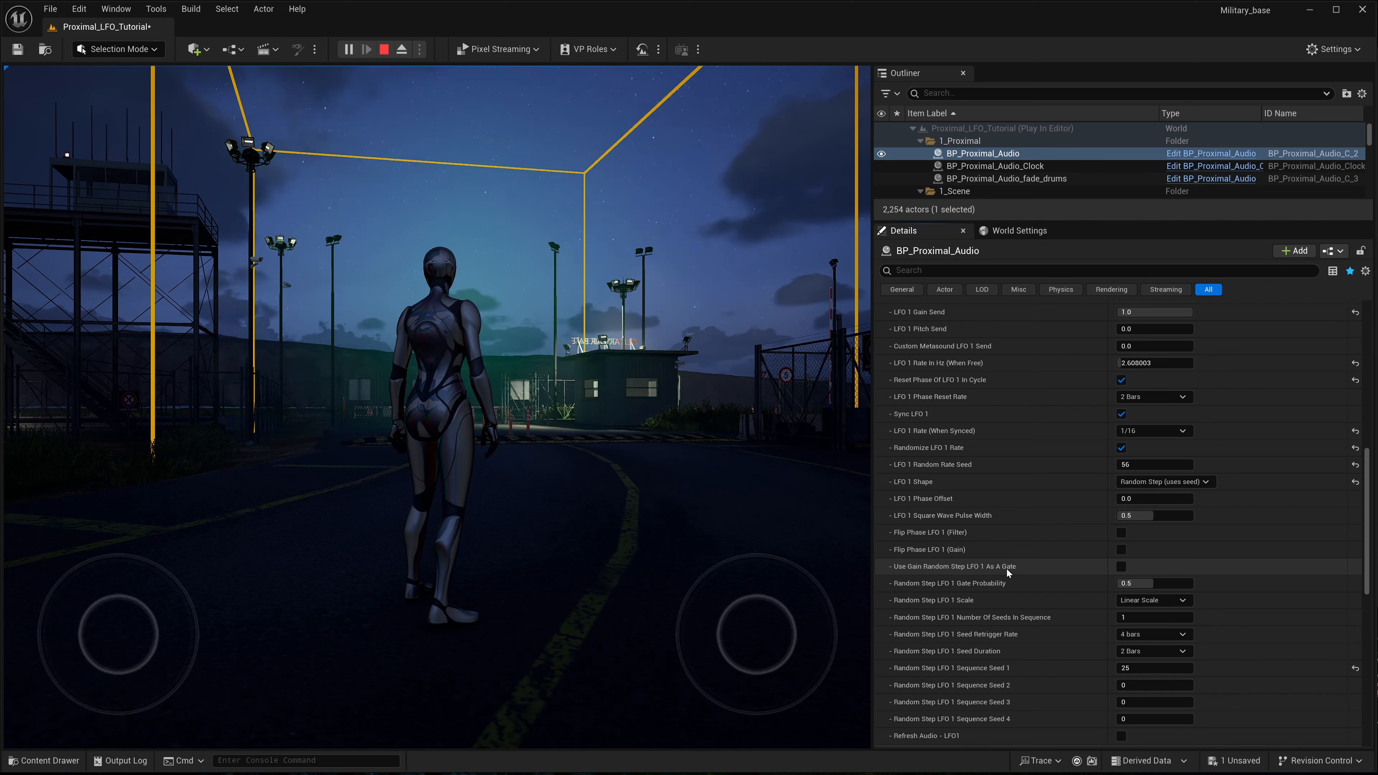
- Try Use Gain Random Step LFO 1 As A Gate with a Gate Probability of about 0.83, and return both settings to their defaults
{"action": "left_click", "coordinate": [1121, 568]}
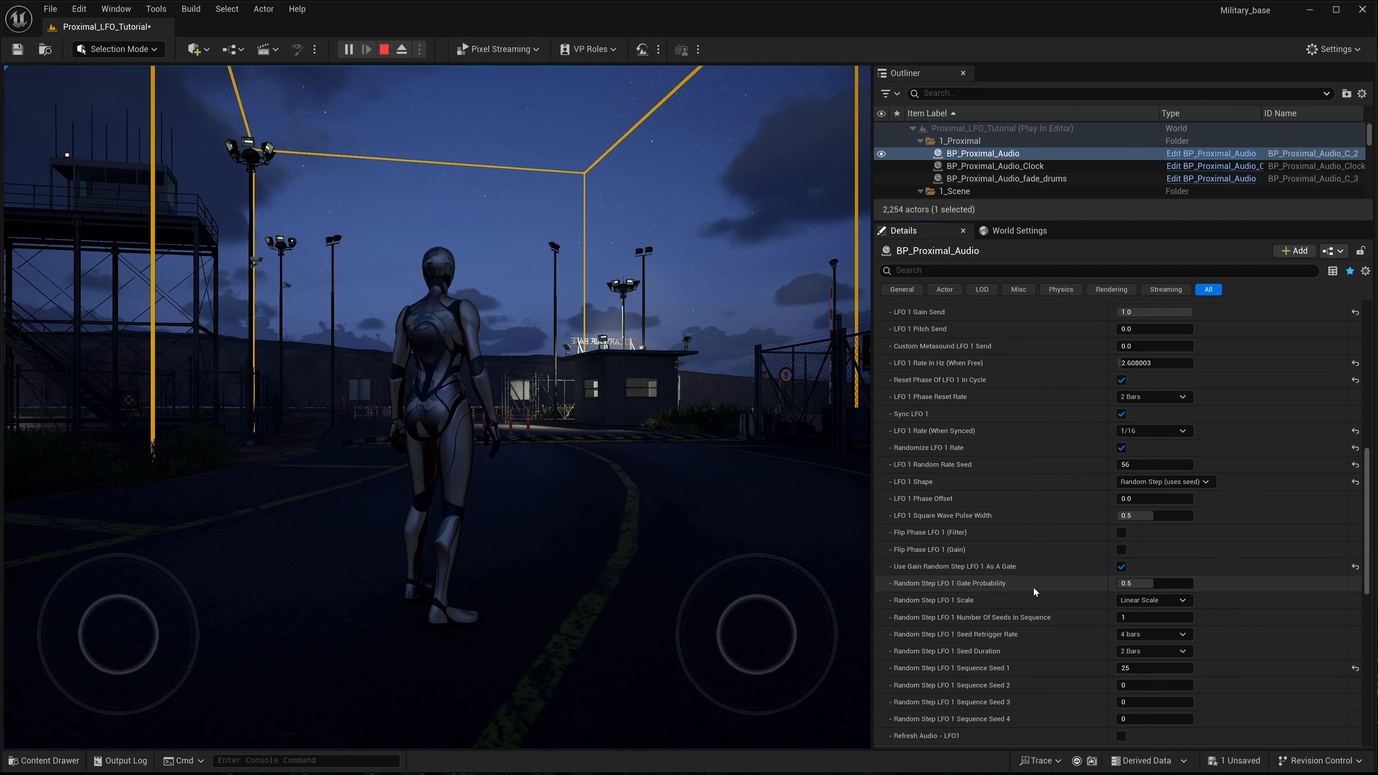
{"action": "left_click_drag", "start_coordinate": [1151, 587], "coordinate": [1181, 586]}
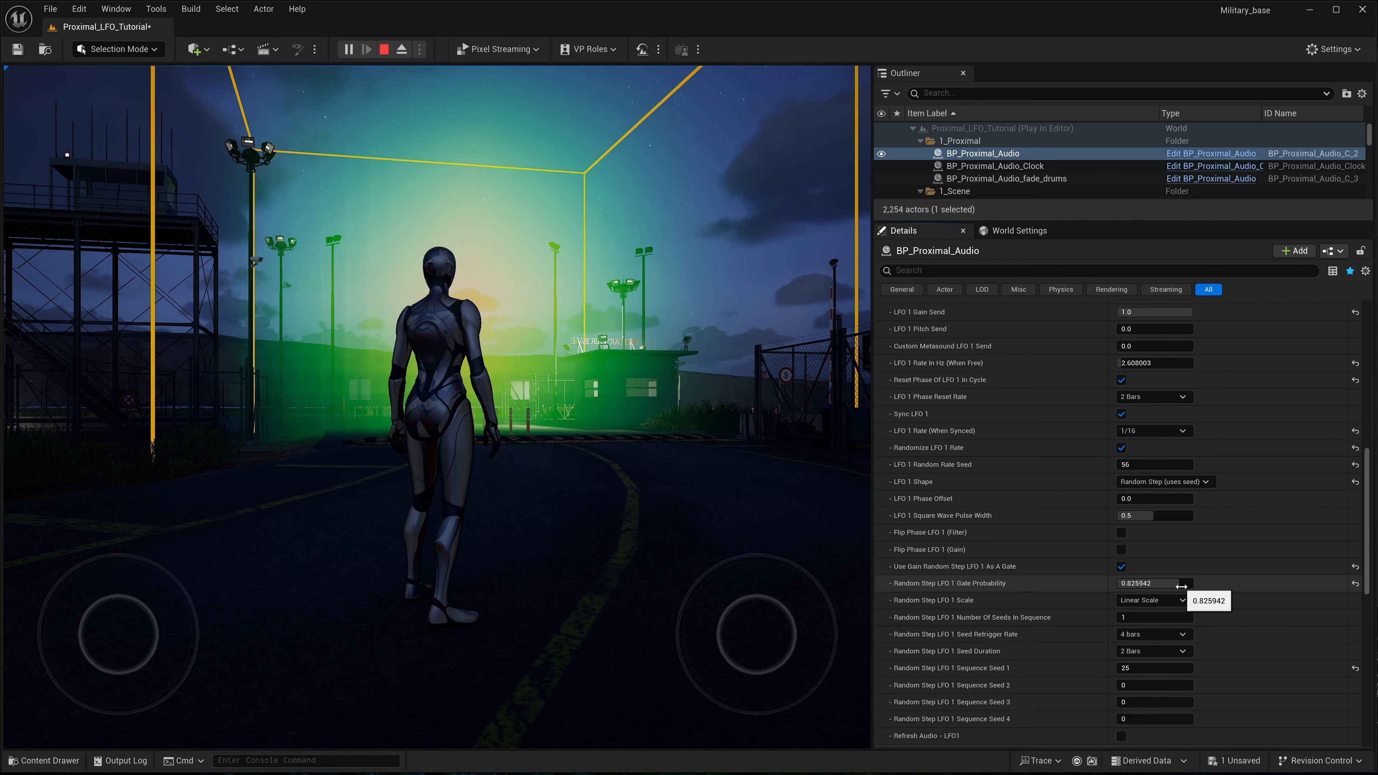
{"action": "left_click", "coordinate": [1356, 583]}
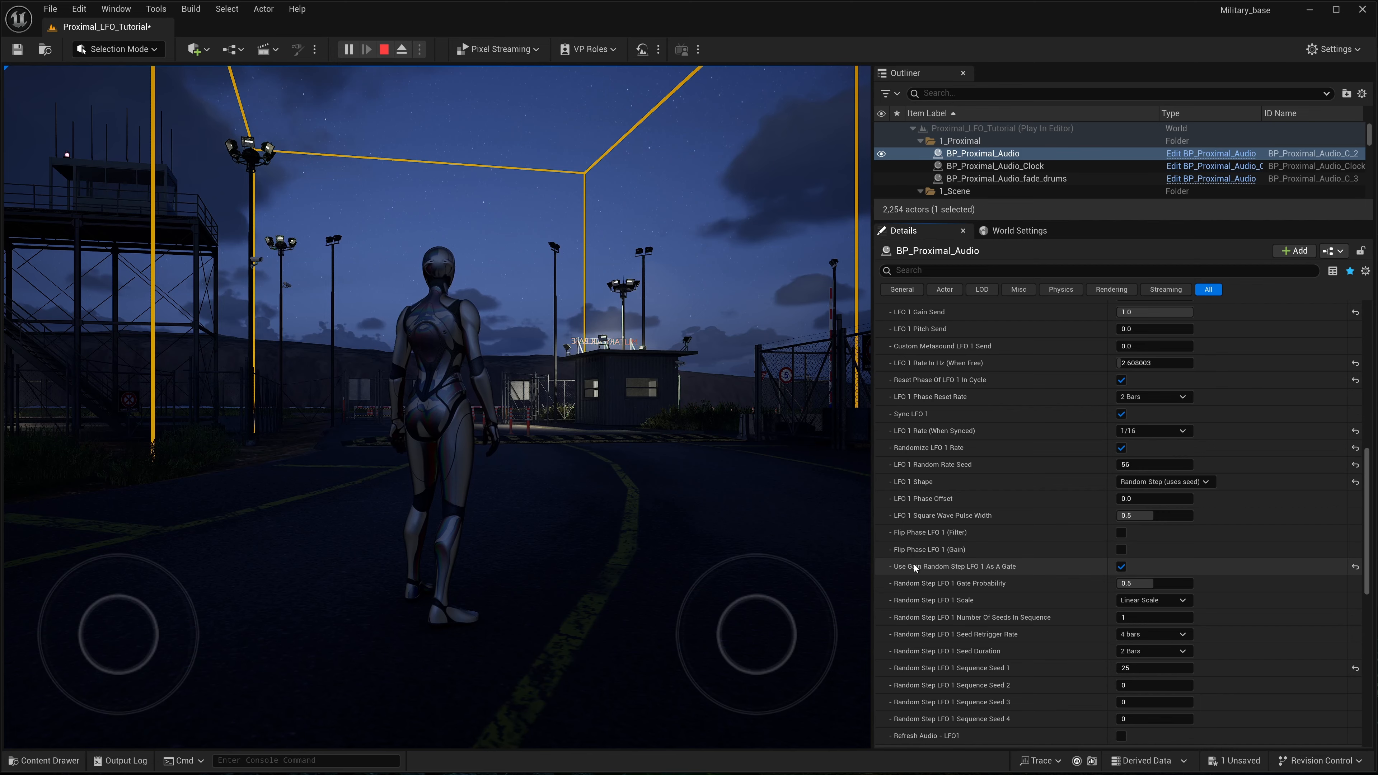
{"action": "left_click", "coordinate": [1121, 567]}
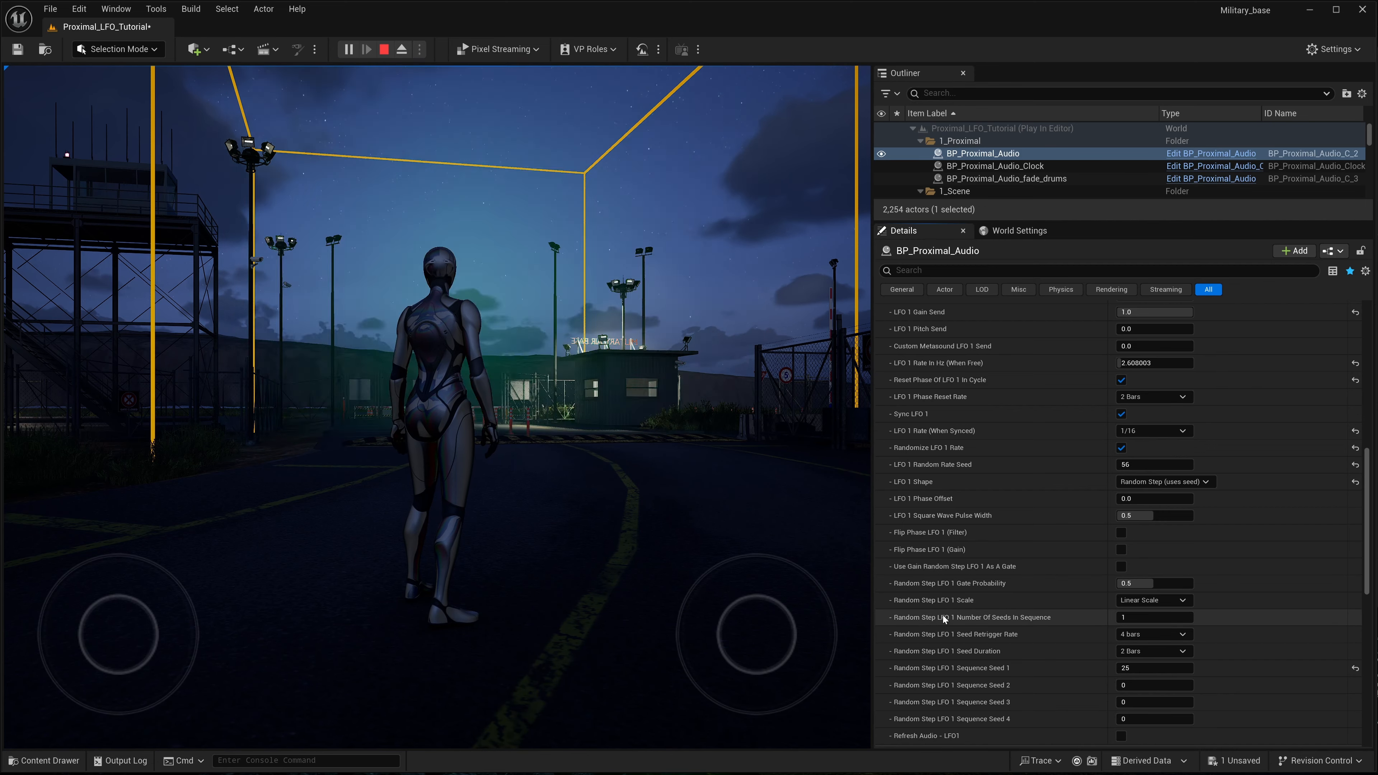
- Set Random Step LFO 1 Seed Retrigger Rate to 1 bar
{"action": "scroll", "coordinate": [991, 618], "scroll_direction": "down", "scroll_amount": 1}
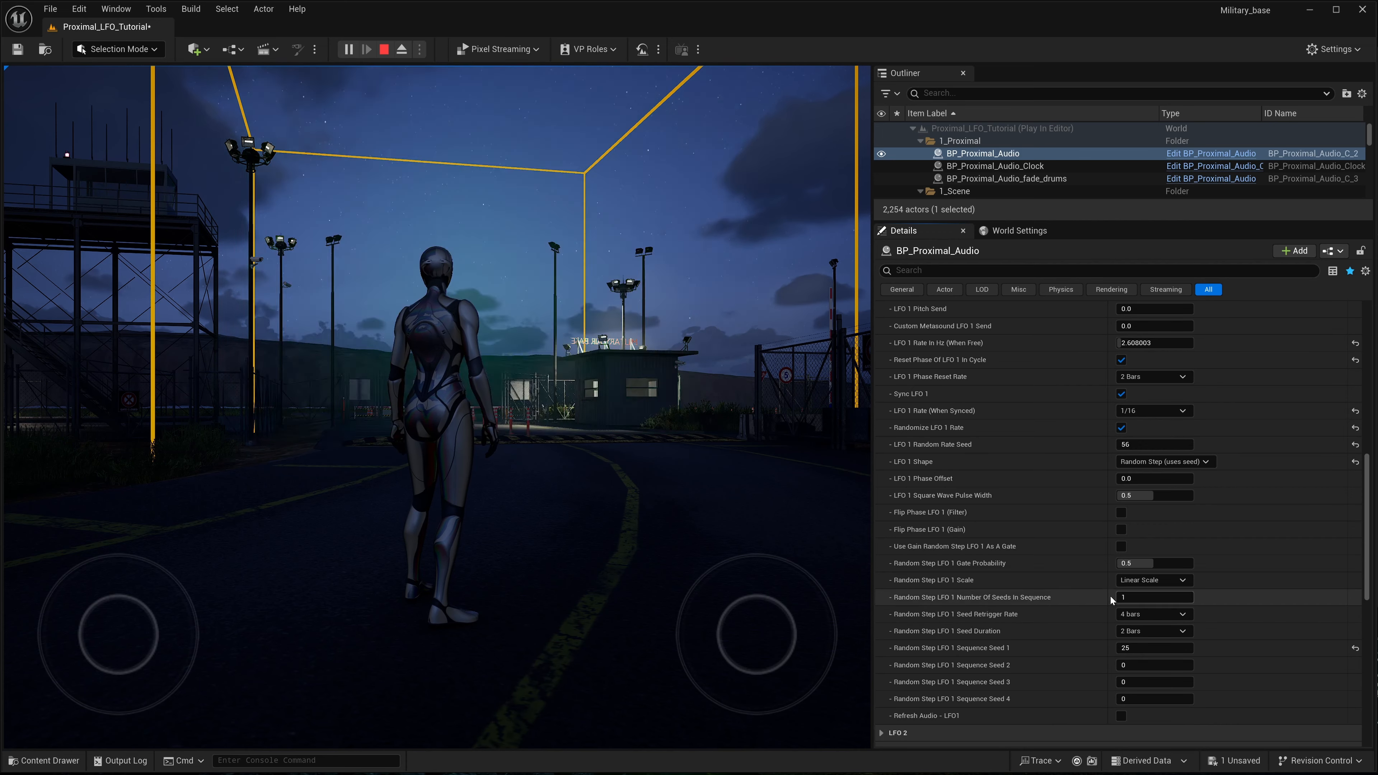
{"action": "scroll", "coordinate": [1077, 601], "scroll_direction": "down", "scroll_amount": 1}
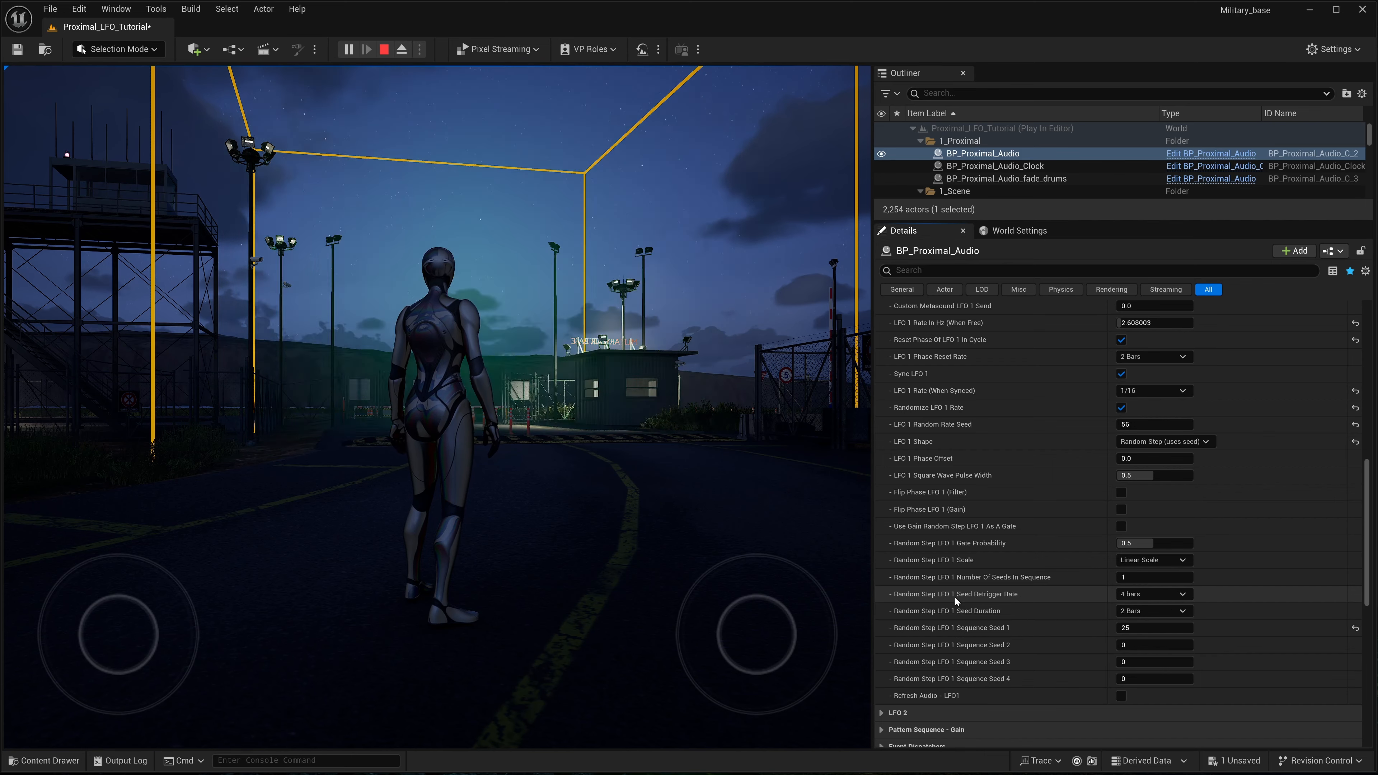
{"action": "left_click", "coordinate": [1170, 598]}
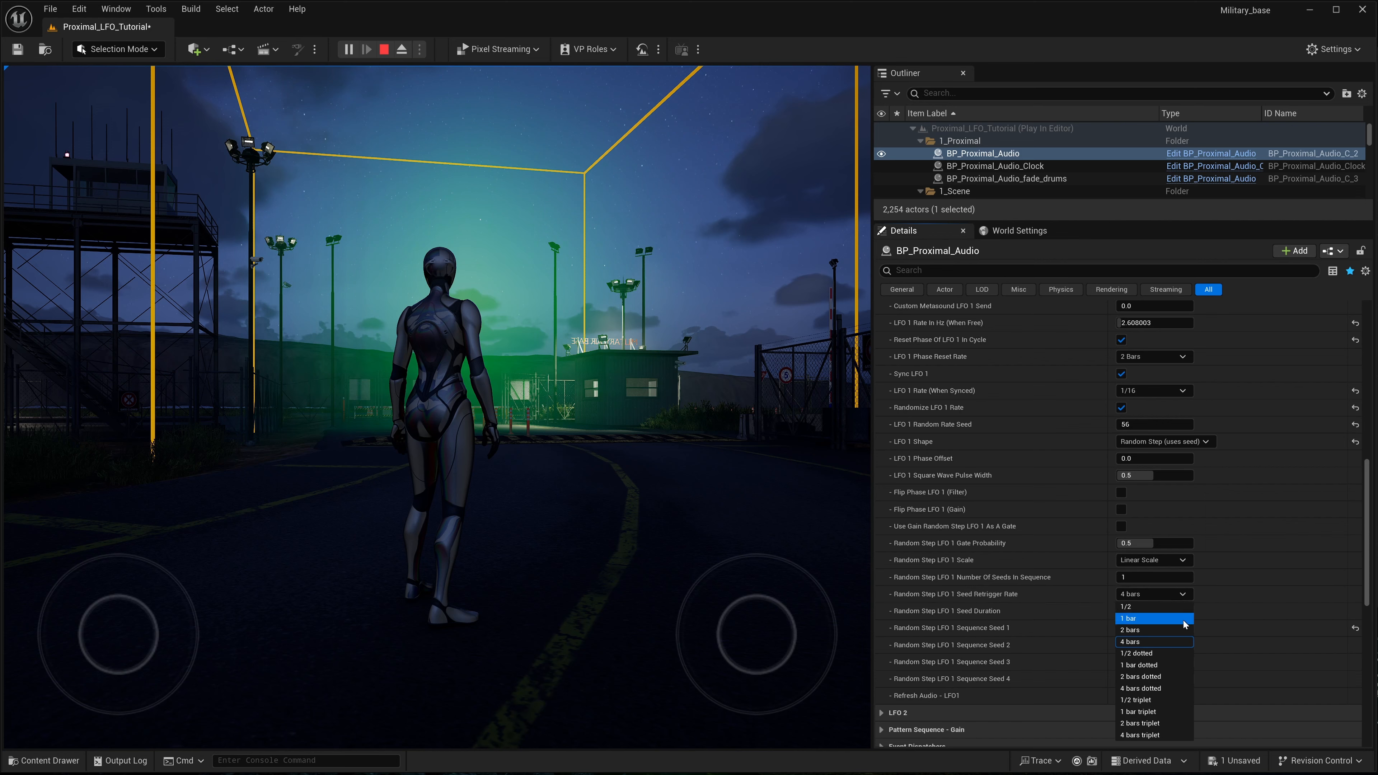
{"action": "left_click", "coordinate": [1136, 619]}
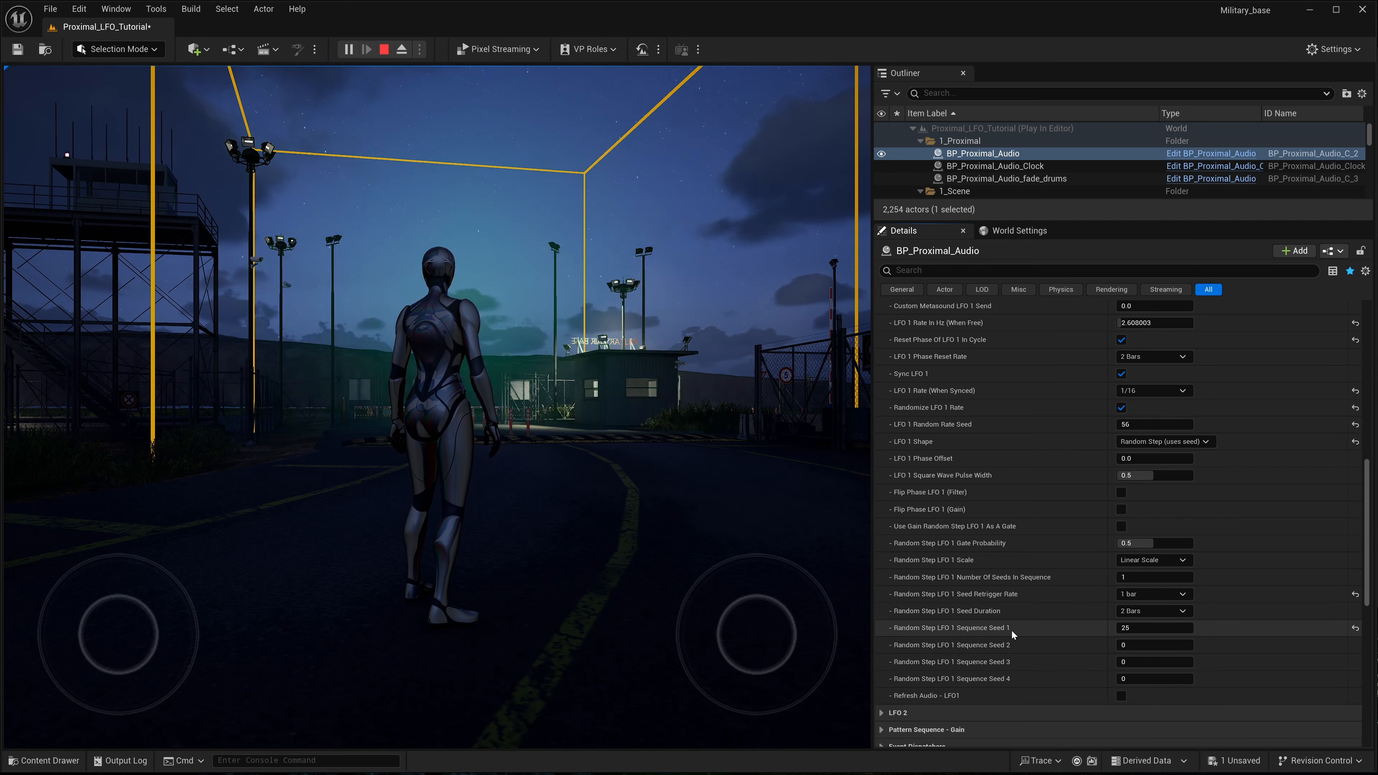
- Try 4 for Random Step LFO 1 Number Of Seeds In Sequence and return it to 1
{"action": "left_click", "coordinate": [1139, 577]}
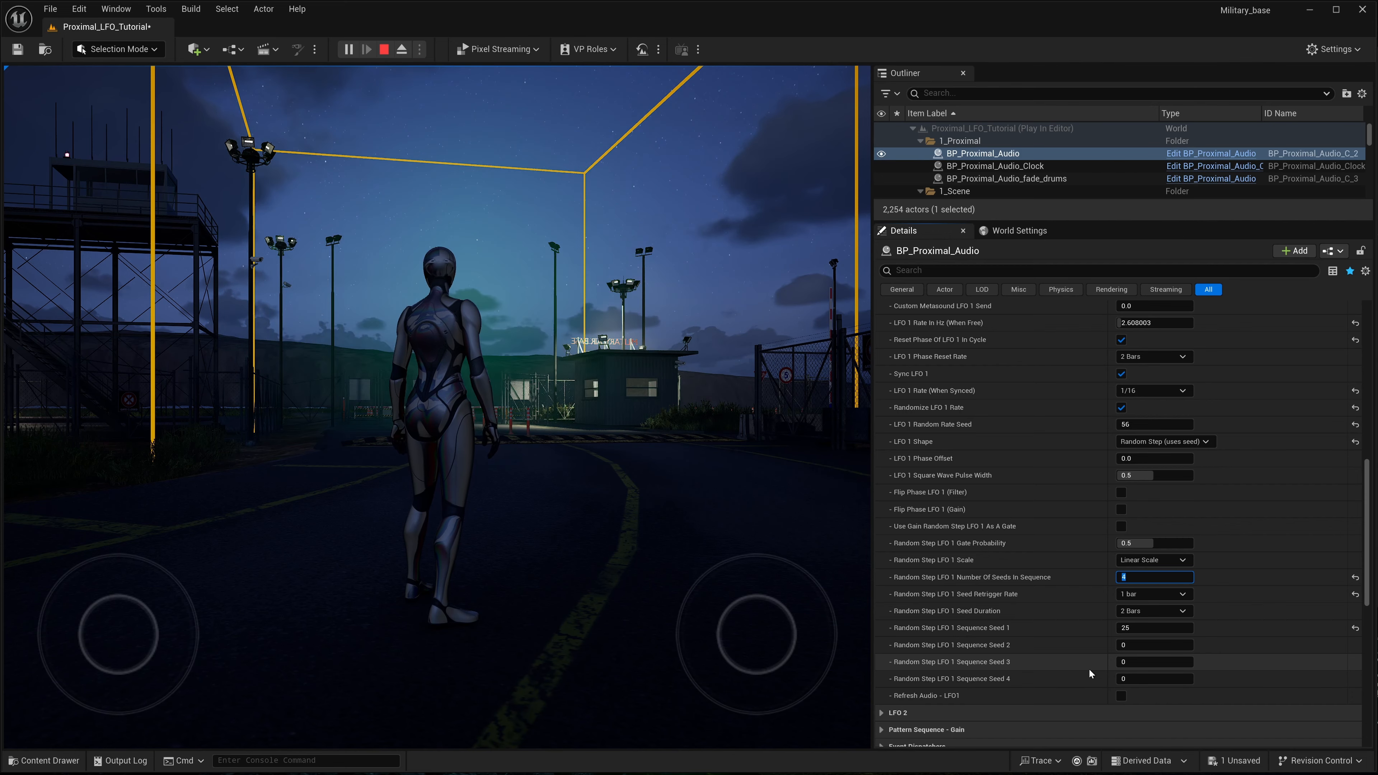
{"action": "left_click", "coordinate": [1072, 573]}
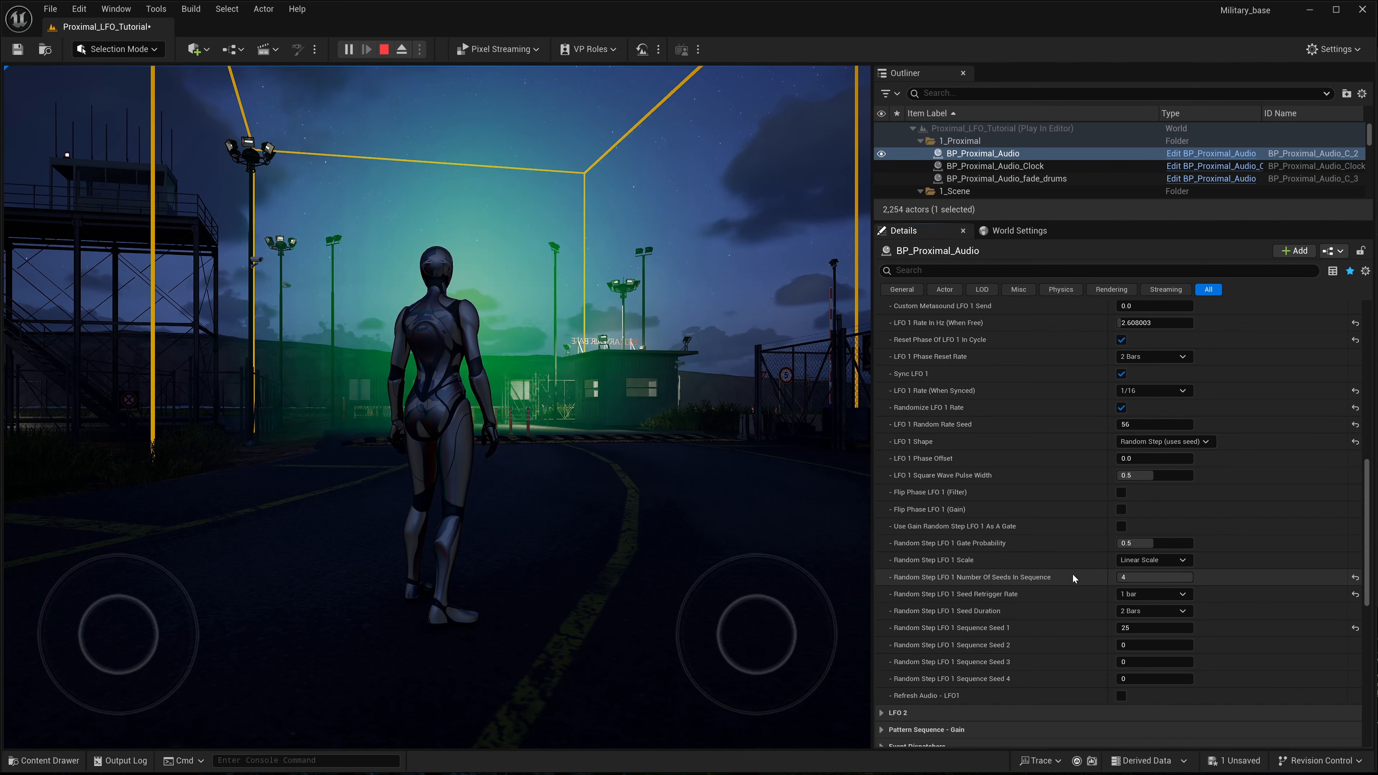
{"action": "left_click", "coordinate": [1147, 577]}
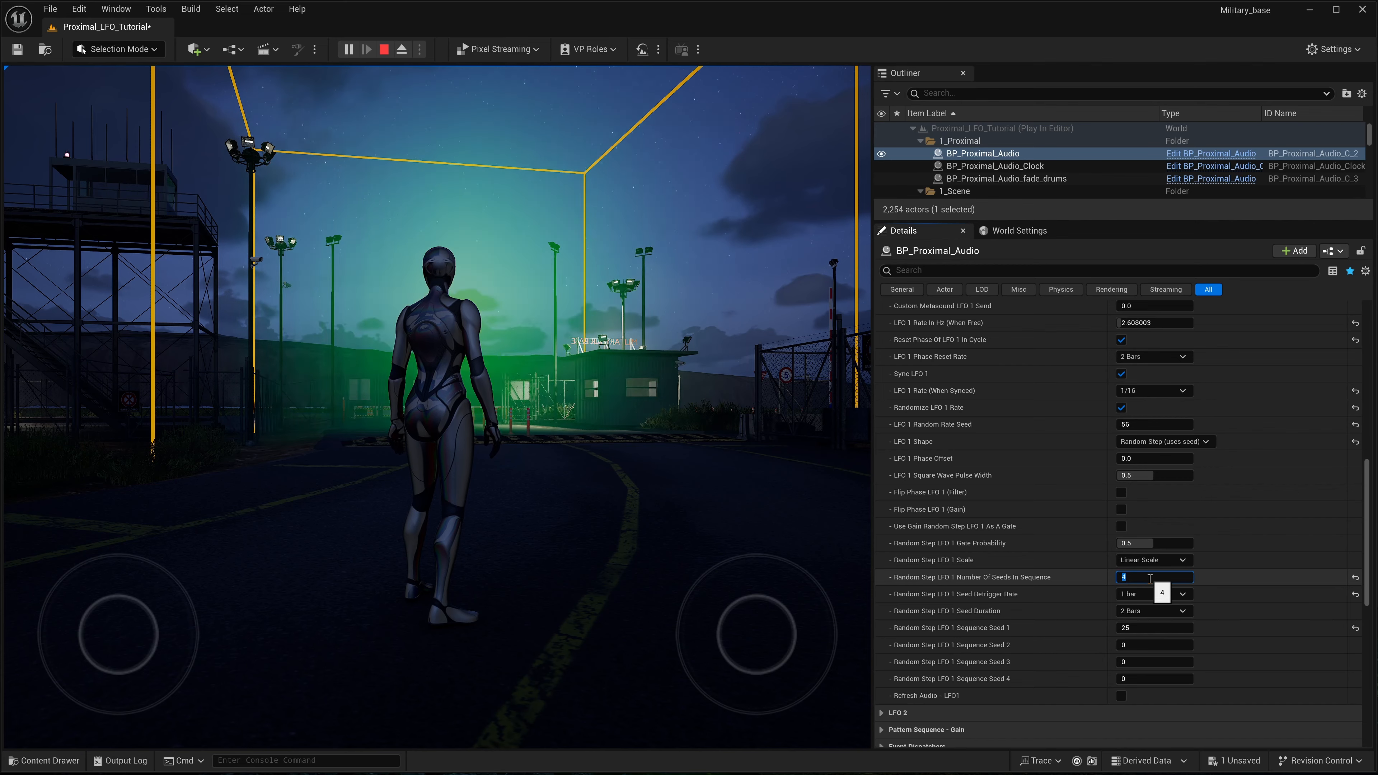
{"action": "type", "text": "1"}
{"action": "key", "text": "Return"}
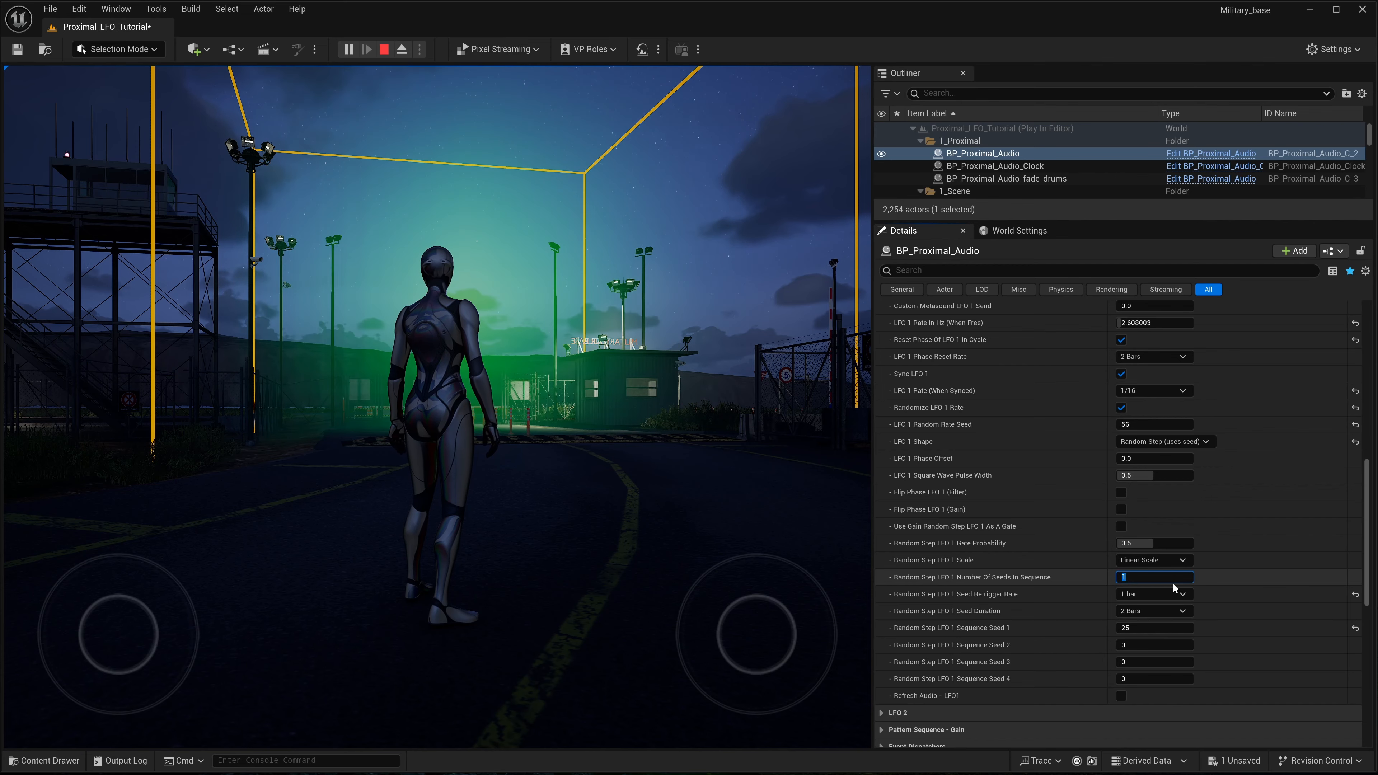
- Set Random Step LFO 1 Seed Retrigger Rate to 2 bars and Sequence Seed 1 to 0
{"action": "left_click", "coordinate": [1132, 595]}
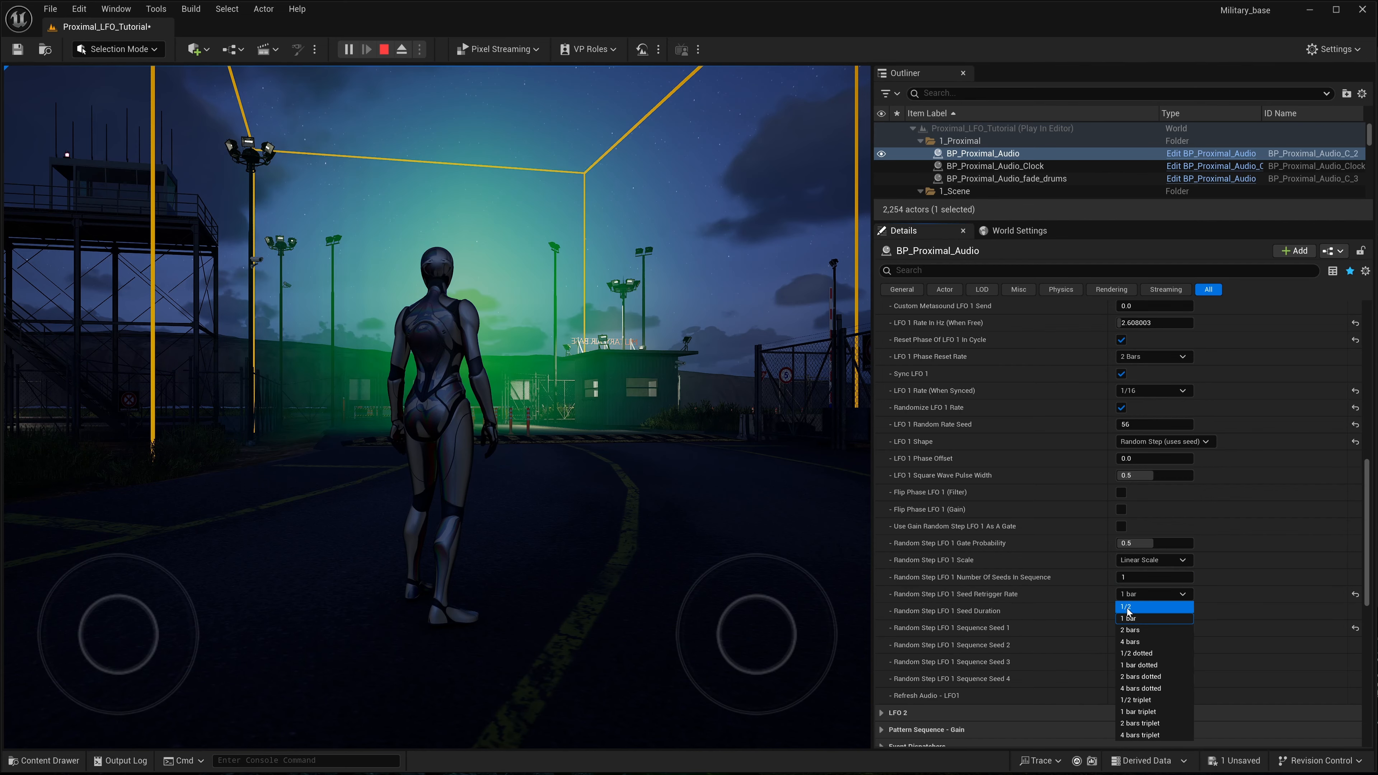
{"action": "left_click", "coordinate": [1136, 631]}
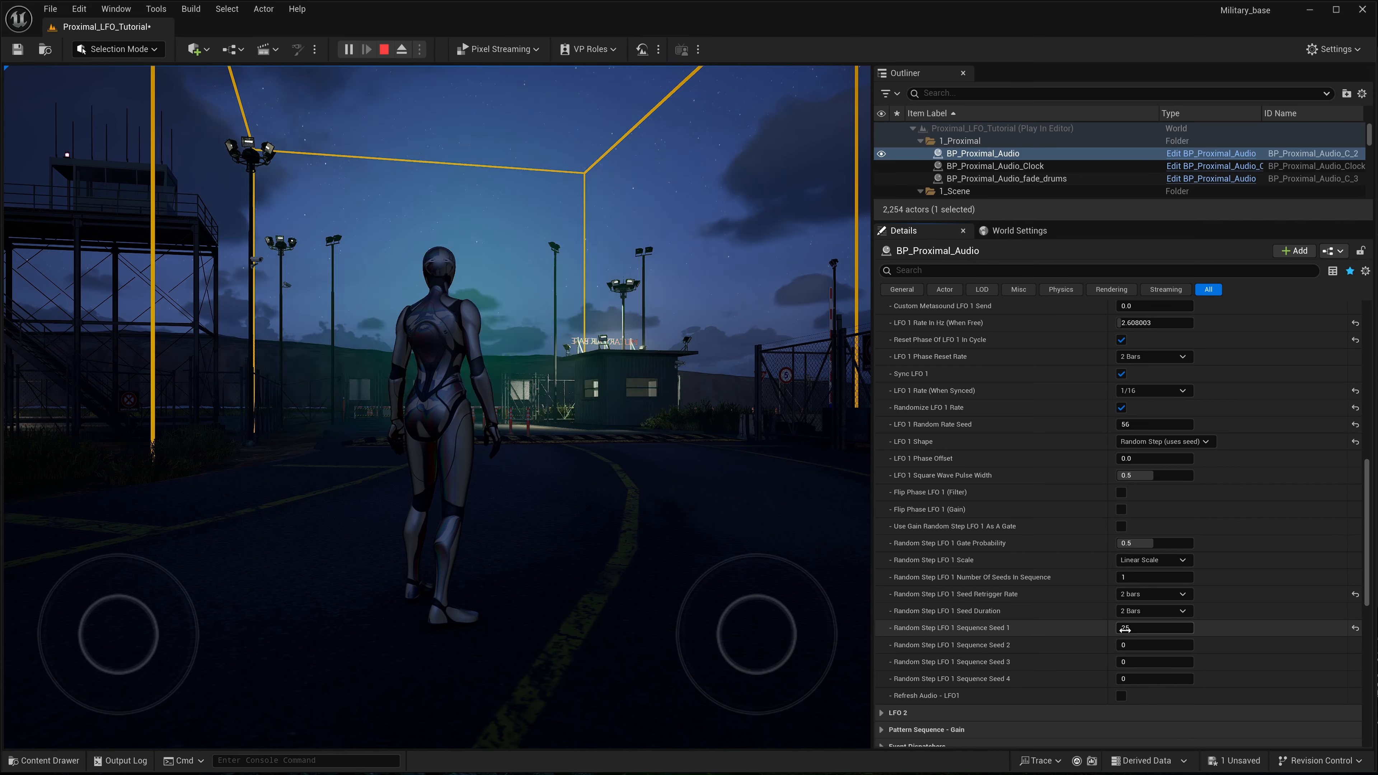
{"action": "left_click", "coordinate": [1140, 628]}
{"action": "type", "text": "0"}
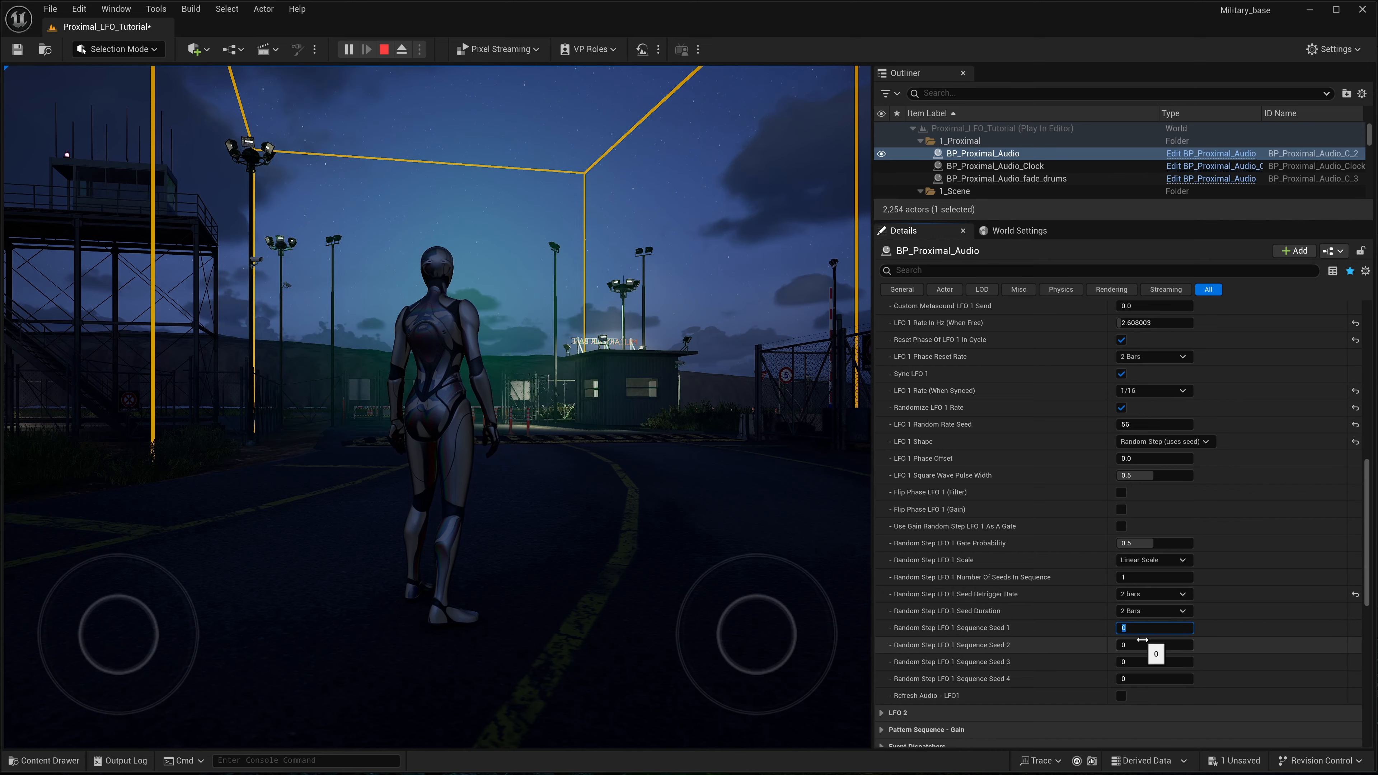
{"action": "left_click", "coordinate": [1067, 600]}
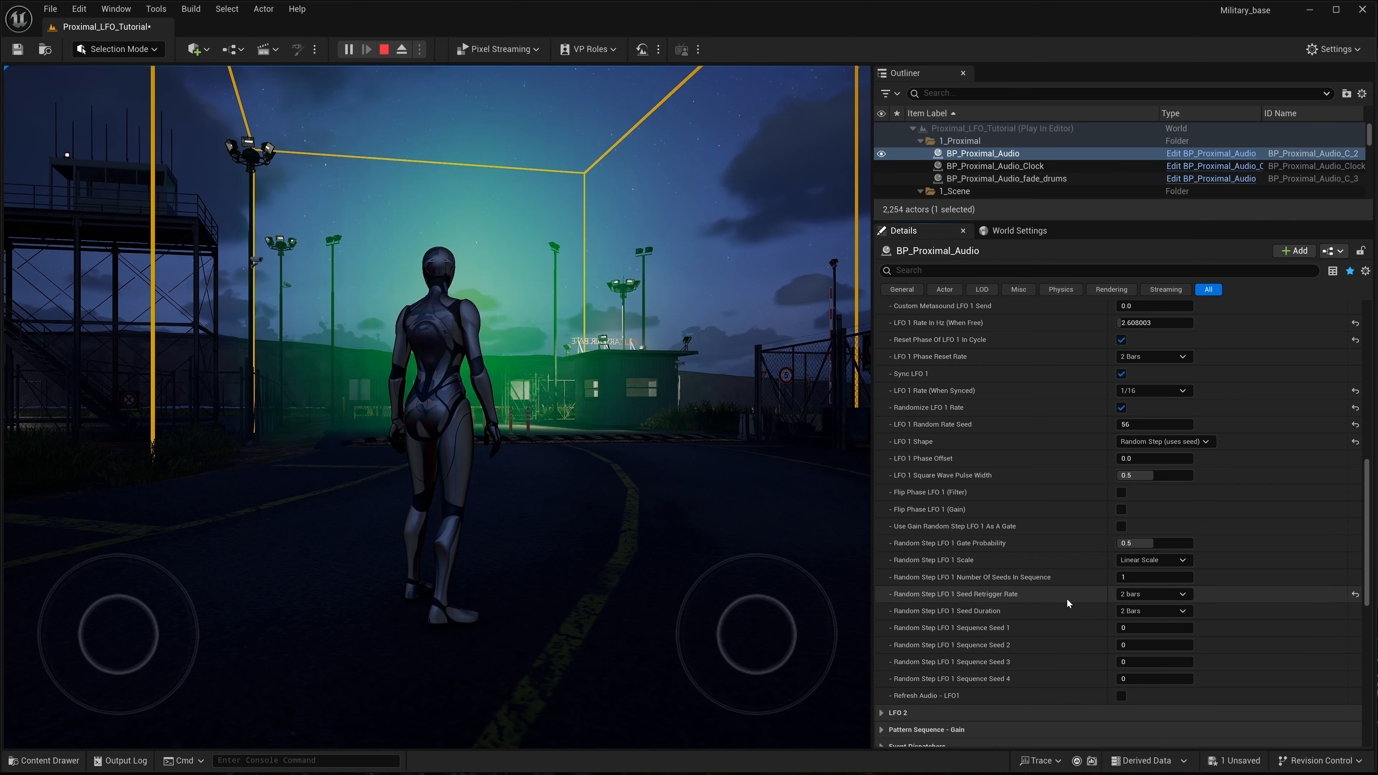
- Keep the simulation changes of BP_Proximal_Audio and end the play session
{"action": "key", "text": "k"}
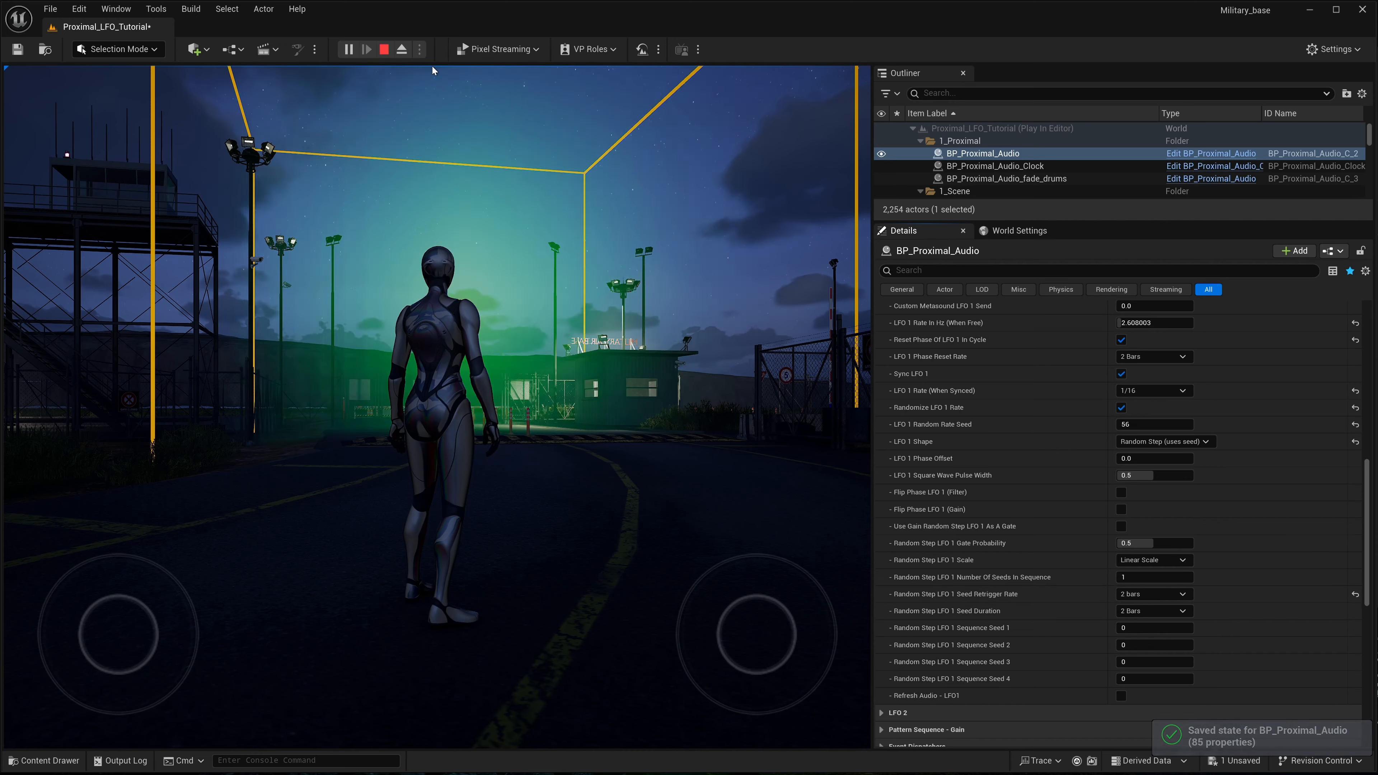
{"action": "left_click", "coordinate": [387, 54]}
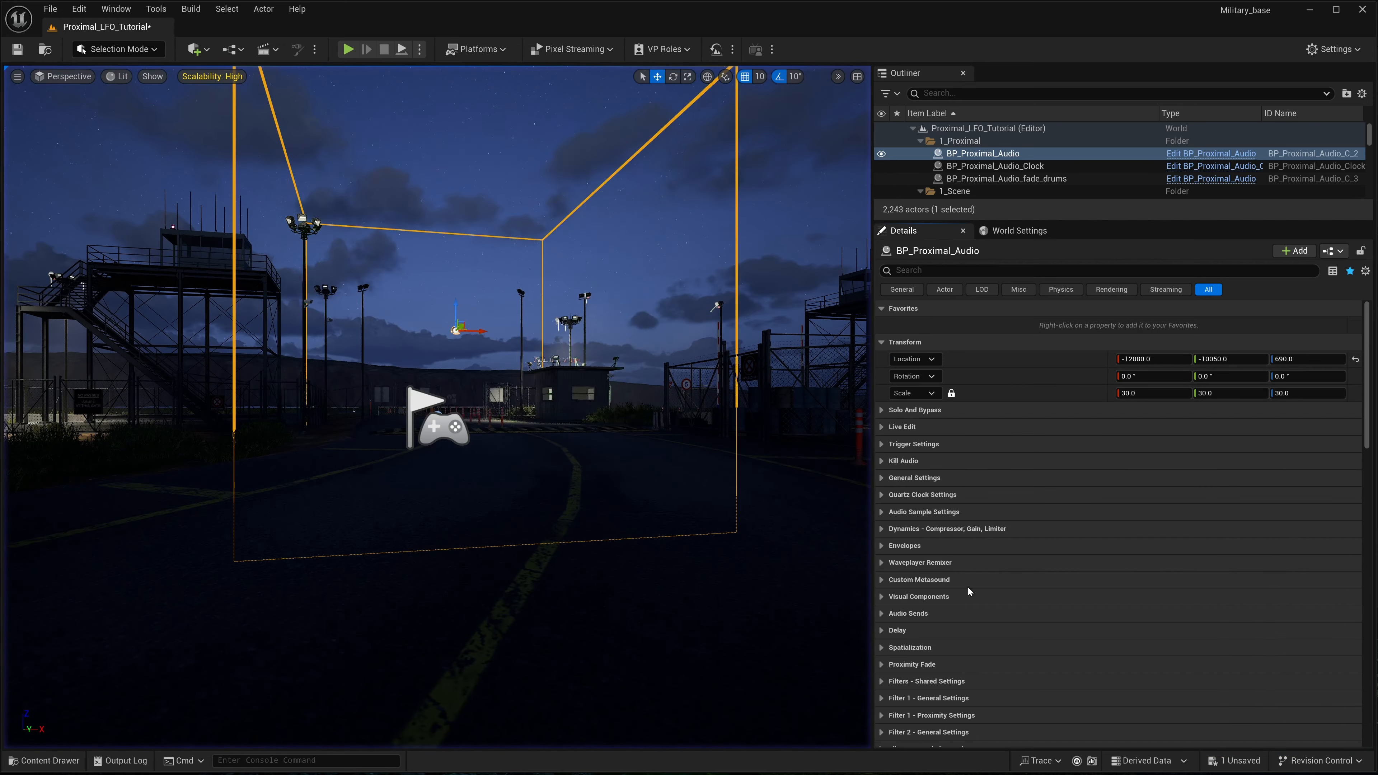
- Set LFO 1 Gain Send to 0 and LFO 1 Pitch Send to 1 on BP_Proximal_Audio in the editor level
{"action": "scroll", "coordinate": [933, 565], "scroll_direction": "down", "scroll_amount": 6}
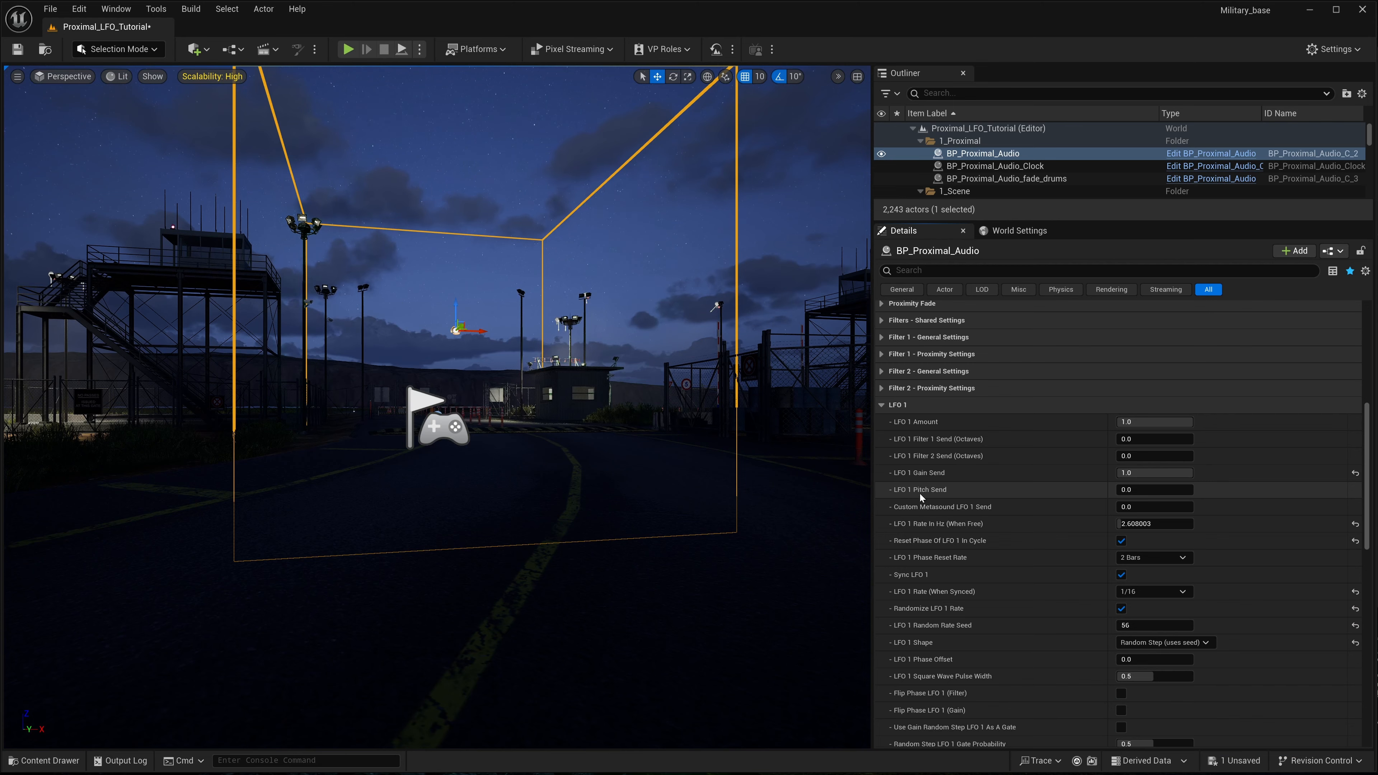
{"action": "mouse_move", "coordinate": [937, 491]}
{"action": "left_click", "coordinate": [1149, 476]}
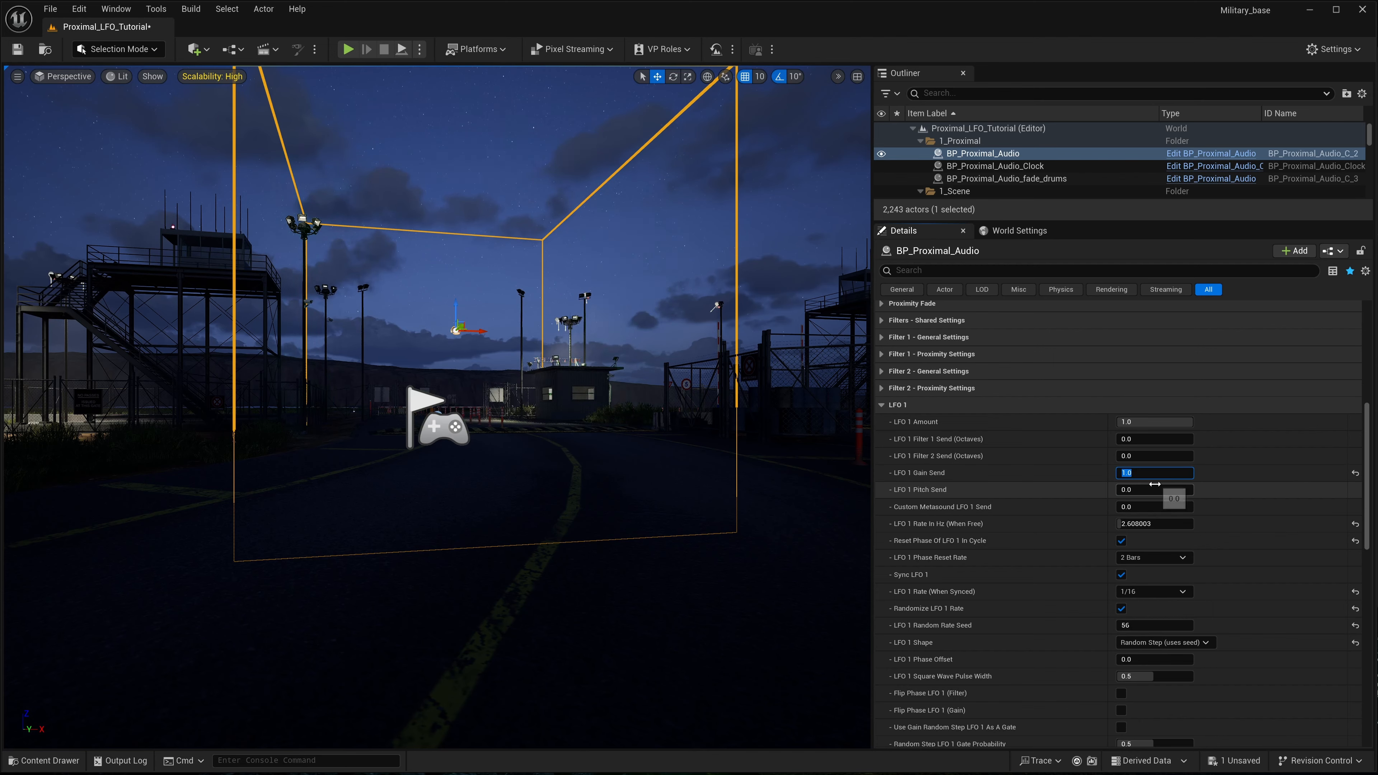
{"action": "type", "text": "0"}
{"action": "key", "text": "Return"}
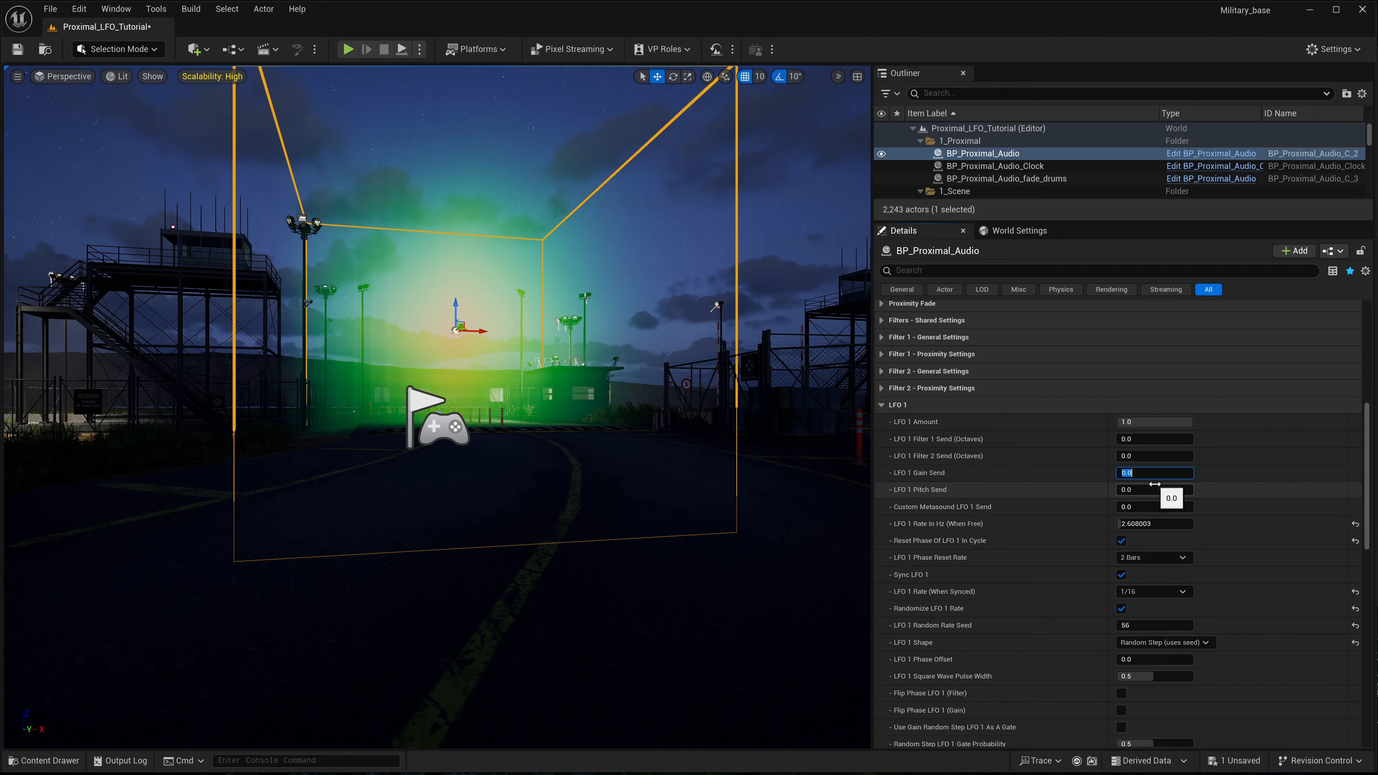
{"action": "left_click", "coordinate": [1135, 490]}
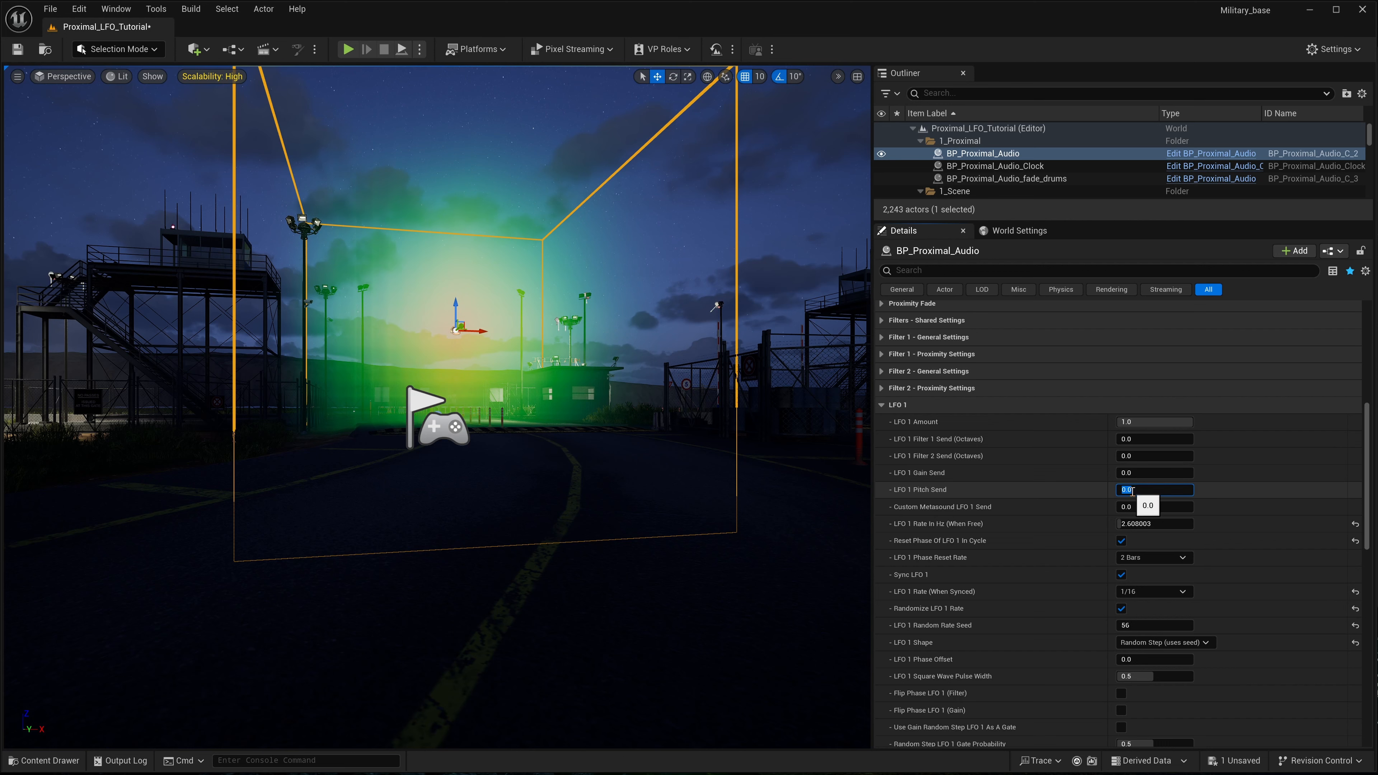
{"action": "type", "text": "1"}
{"action": "key", "text": "Return"}
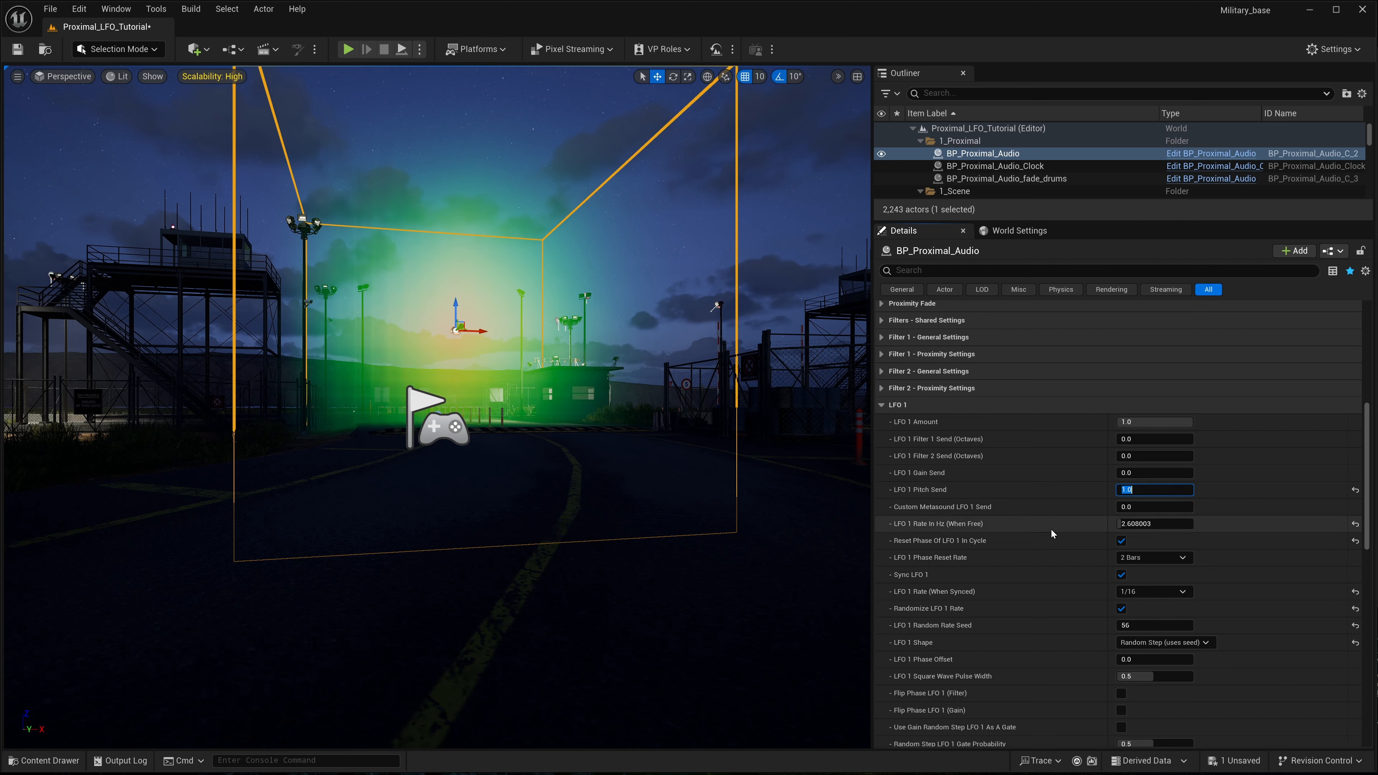
{"action": "left_click", "coordinate": [1005, 495]}
- Expand the Audio Sample Settings of BP_Proximal_Audio
{"action": "scroll", "coordinate": [1003, 494], "scroll_direction": "up", "scroll_amount": 3}
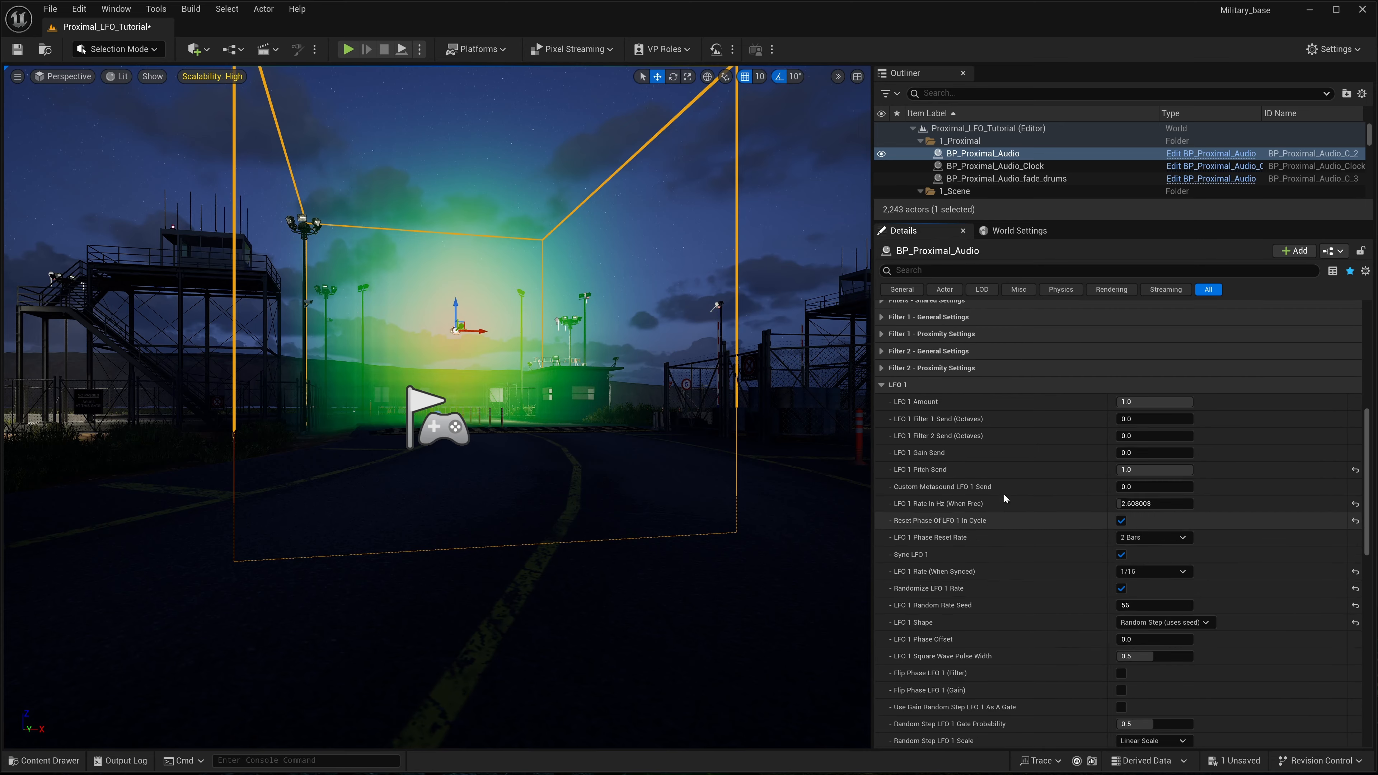
{"action": "scroll", "coordinate": [955, 449], "scroll_direction": "up", "scroll_amount": 5}
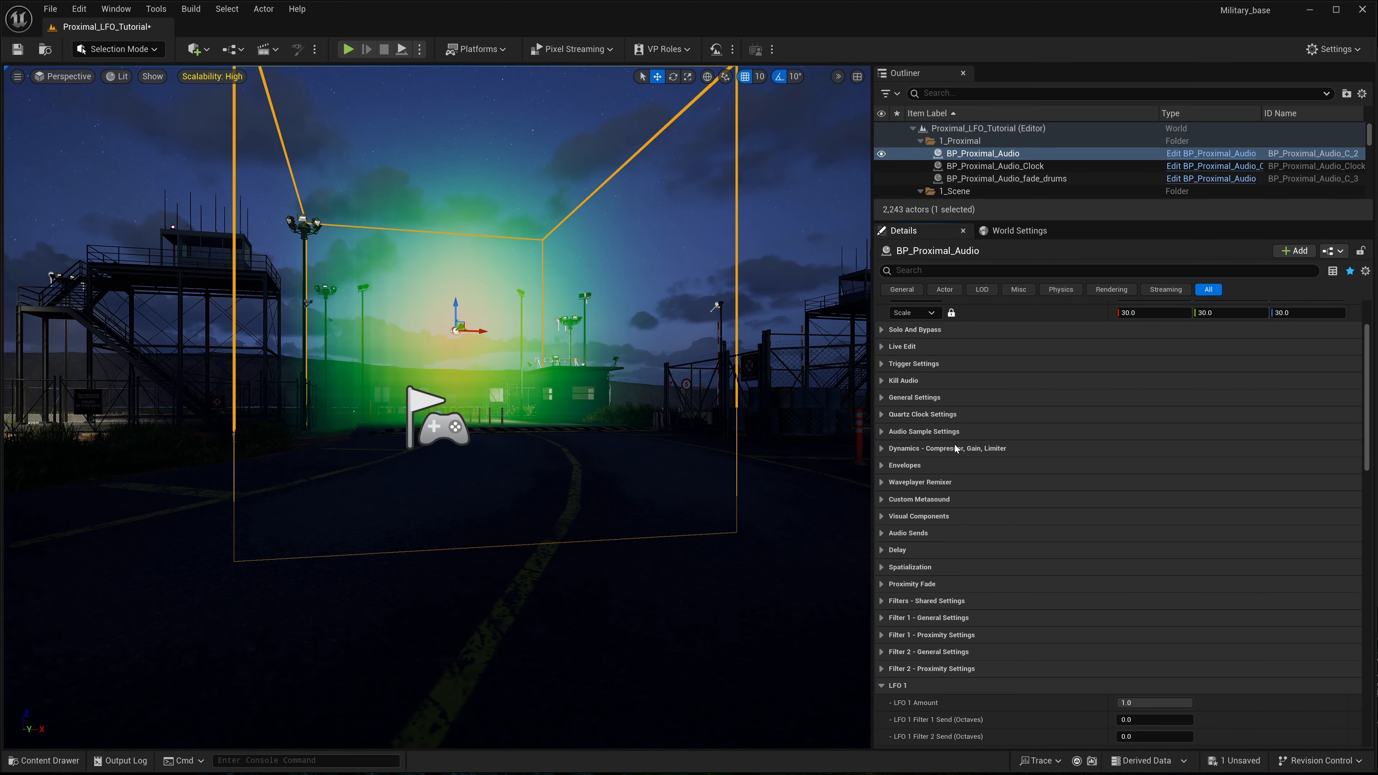
{"action": "left_click", "coordinate": [882, 432]}
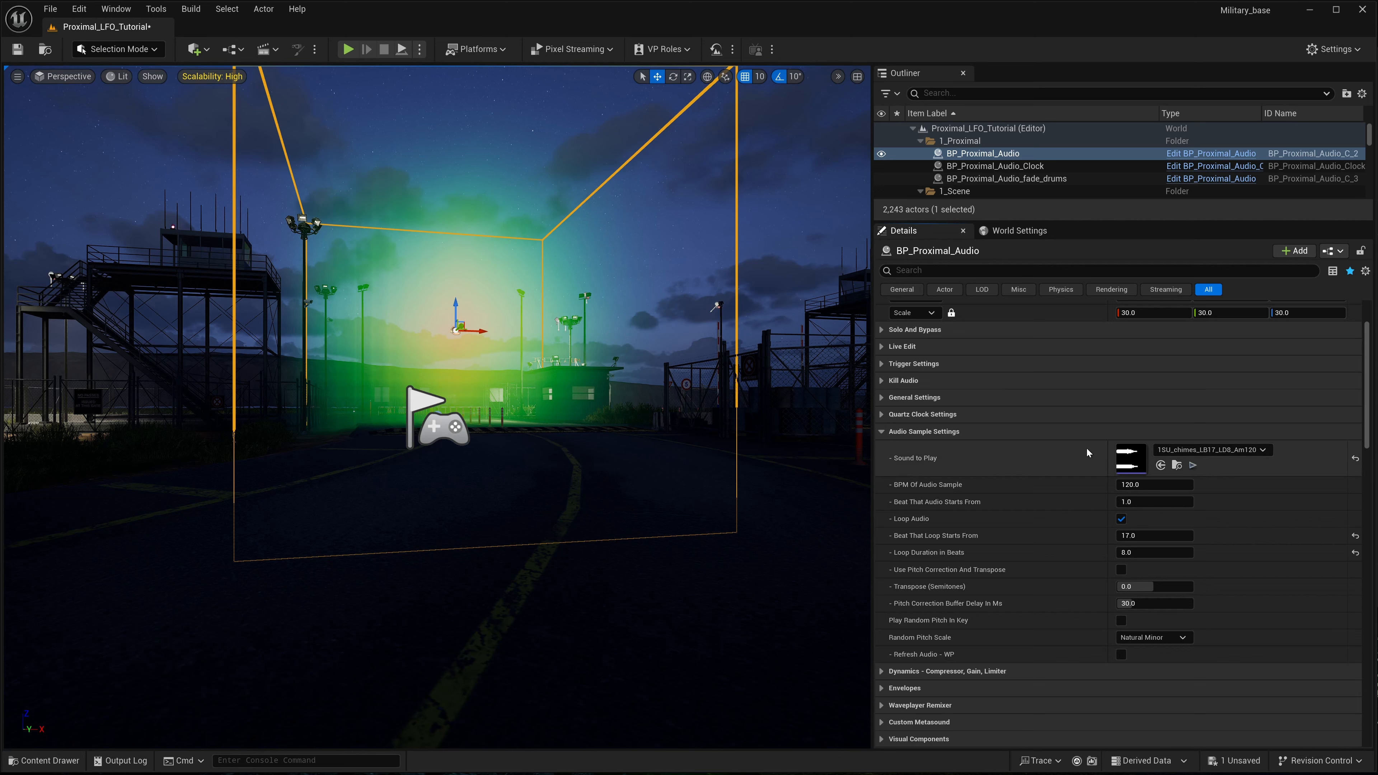
{"action": "scroll", "coordinate": [1081, 455], "scroll_direction": "down", "scroll_amount": 1}
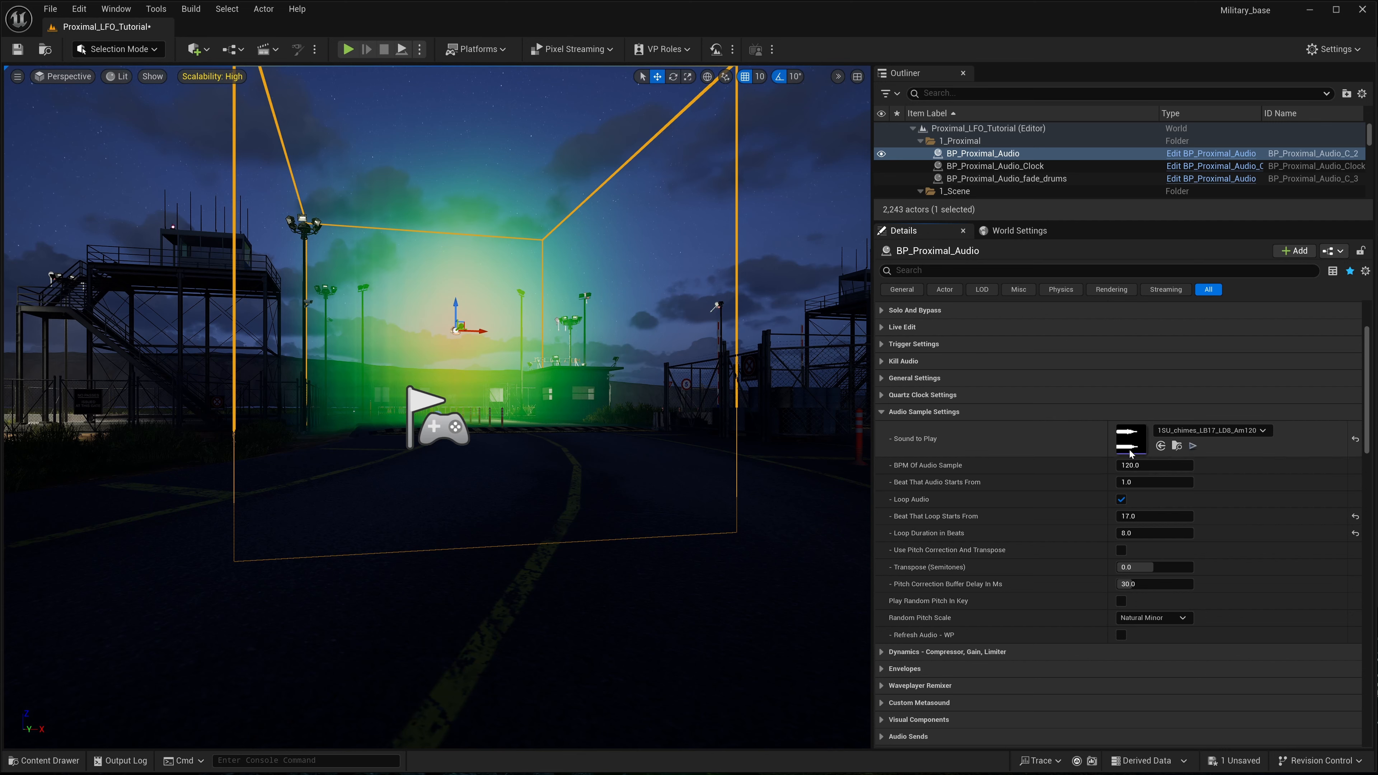
- Find SN17_synth_note in the Proximal_One/Audio/One_Shots folder, preview its sound and select the asset
{"action": "left_click", "coordinate": [64, 762]}
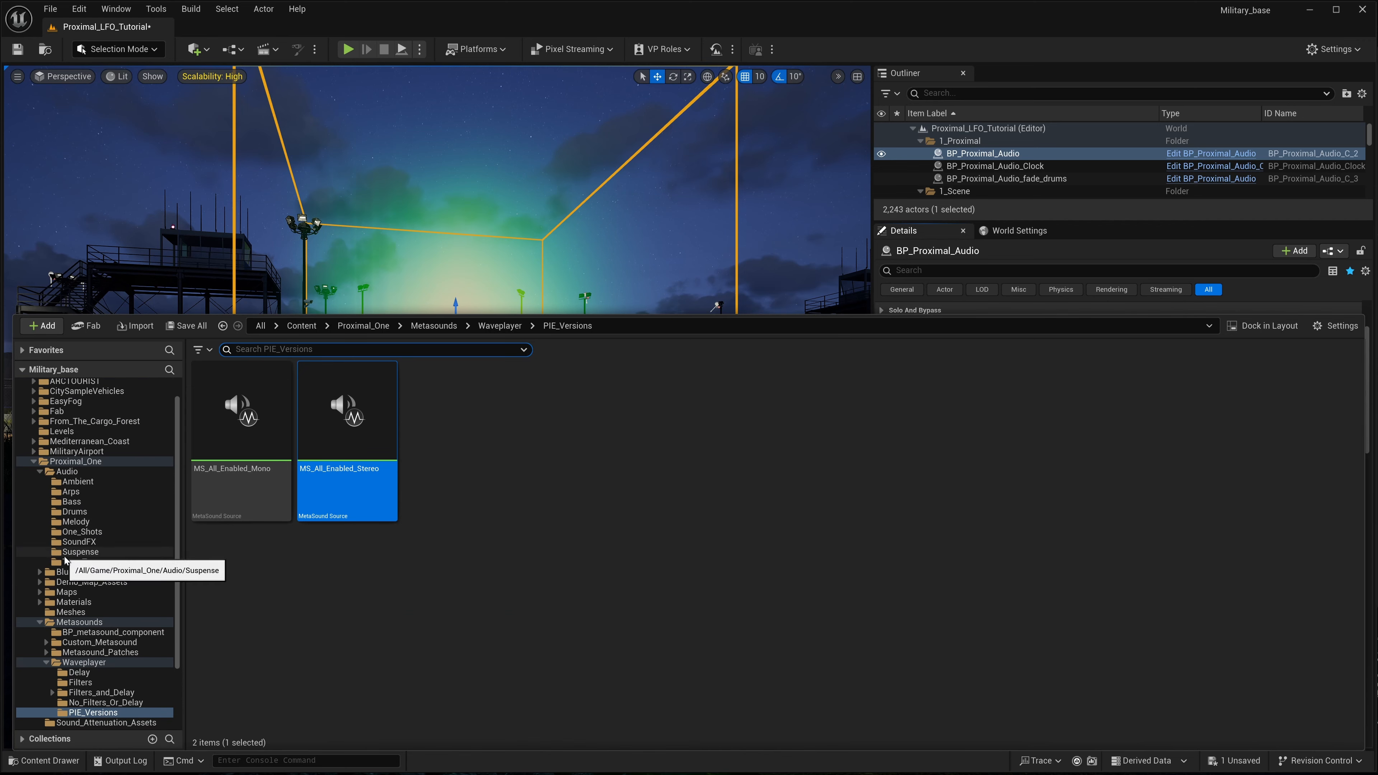
{"action": "scroll", "coordinate": [65, 472], "scroll_direction": "up", "scroll_amount": 3}
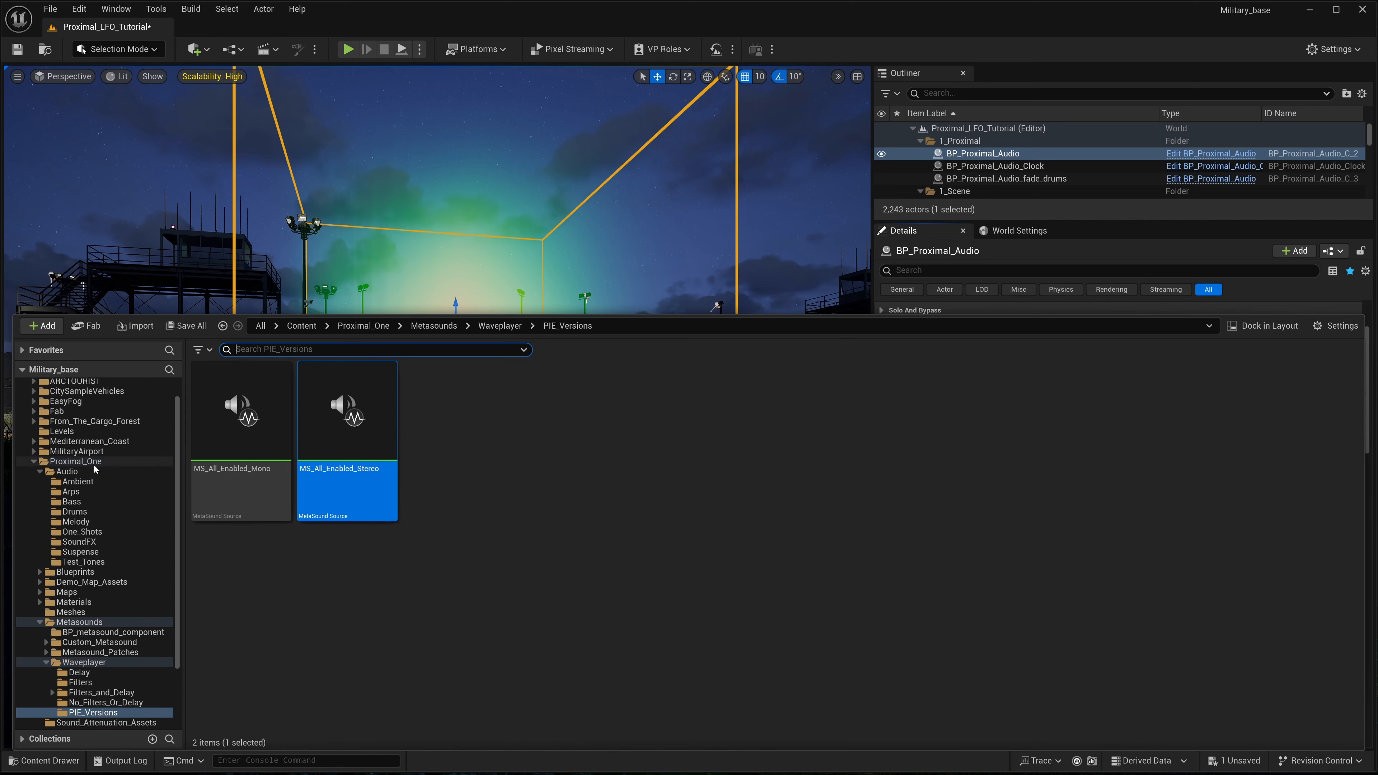
{"action": "left_click", "coordinate": [67, 471]}
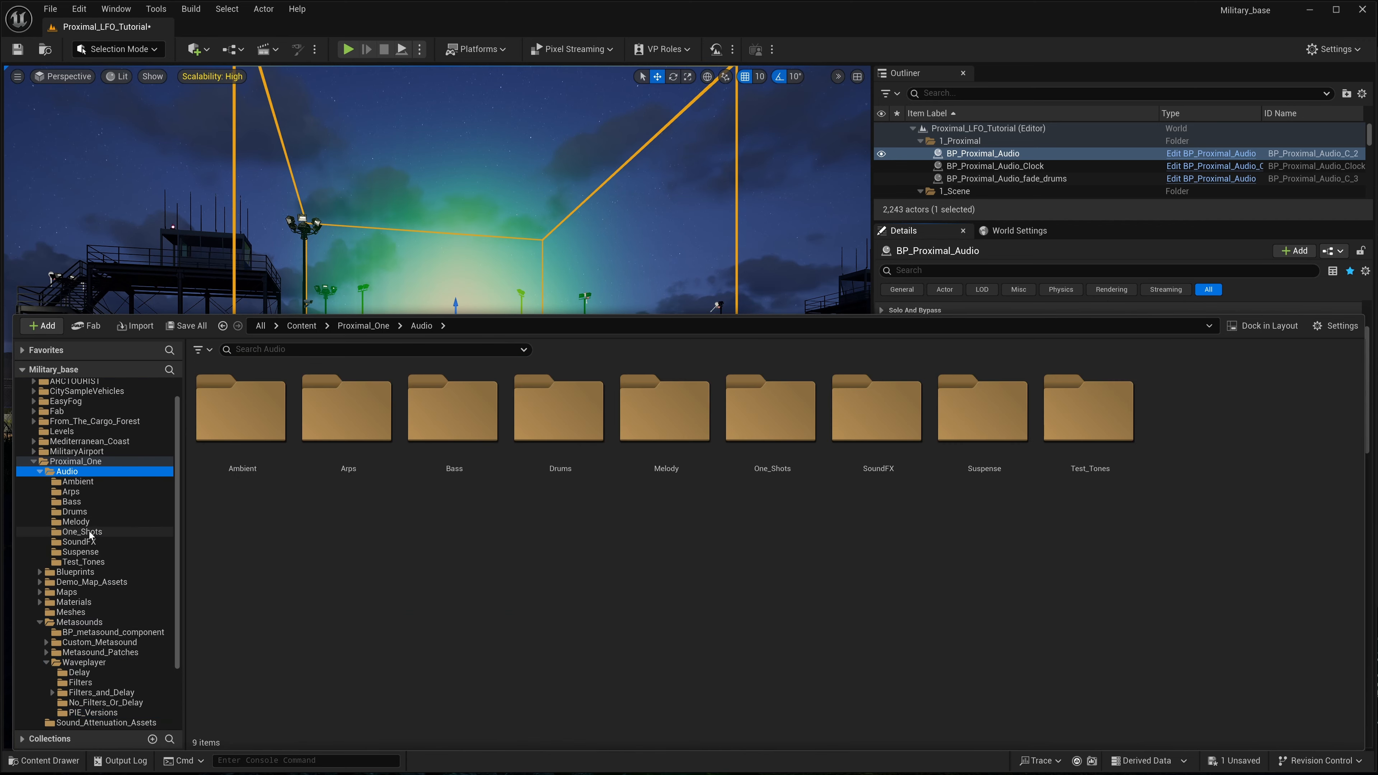
{"action": "left_click", "coordinate": [81, 532]}
{"action": "mouse_move", "coordinate": [1057, 413]}
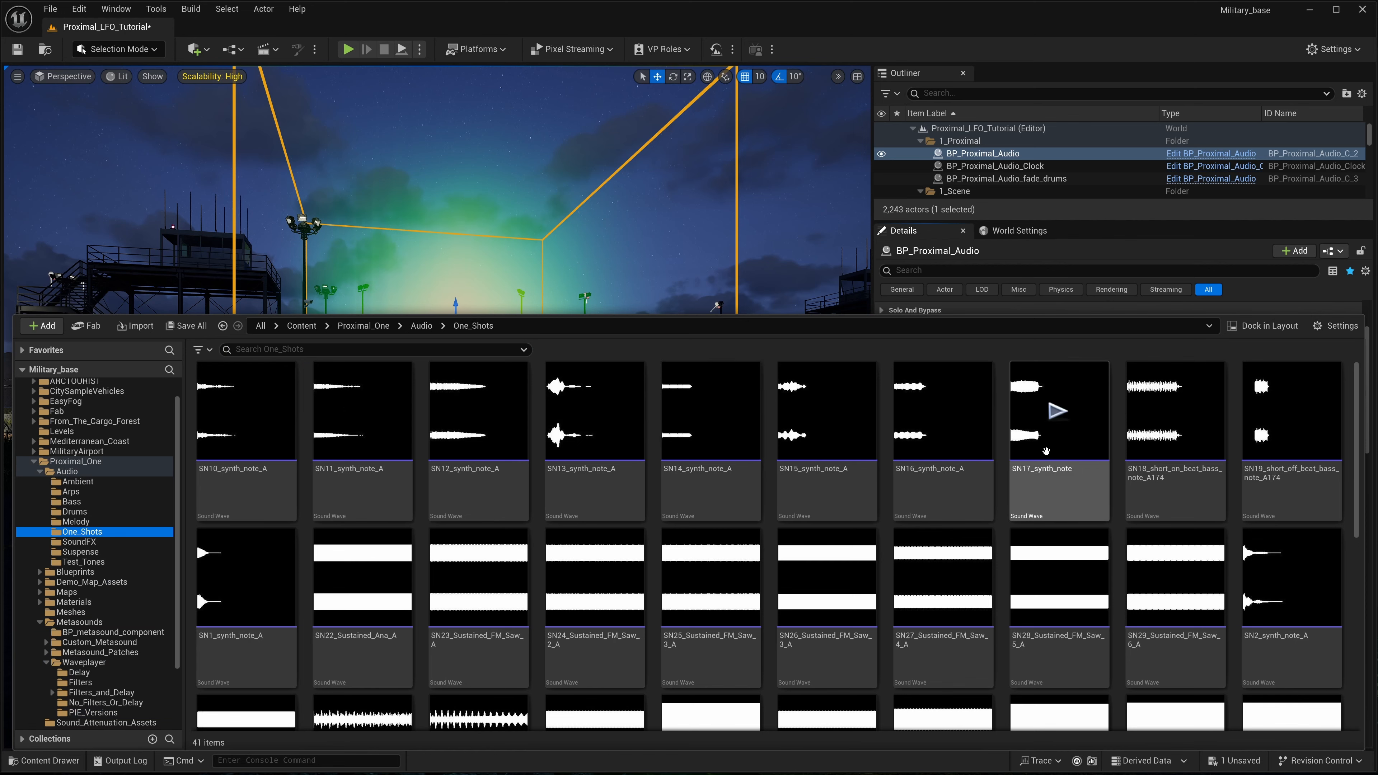
{"action": "left_click", "coordinate": [1057, 412]}
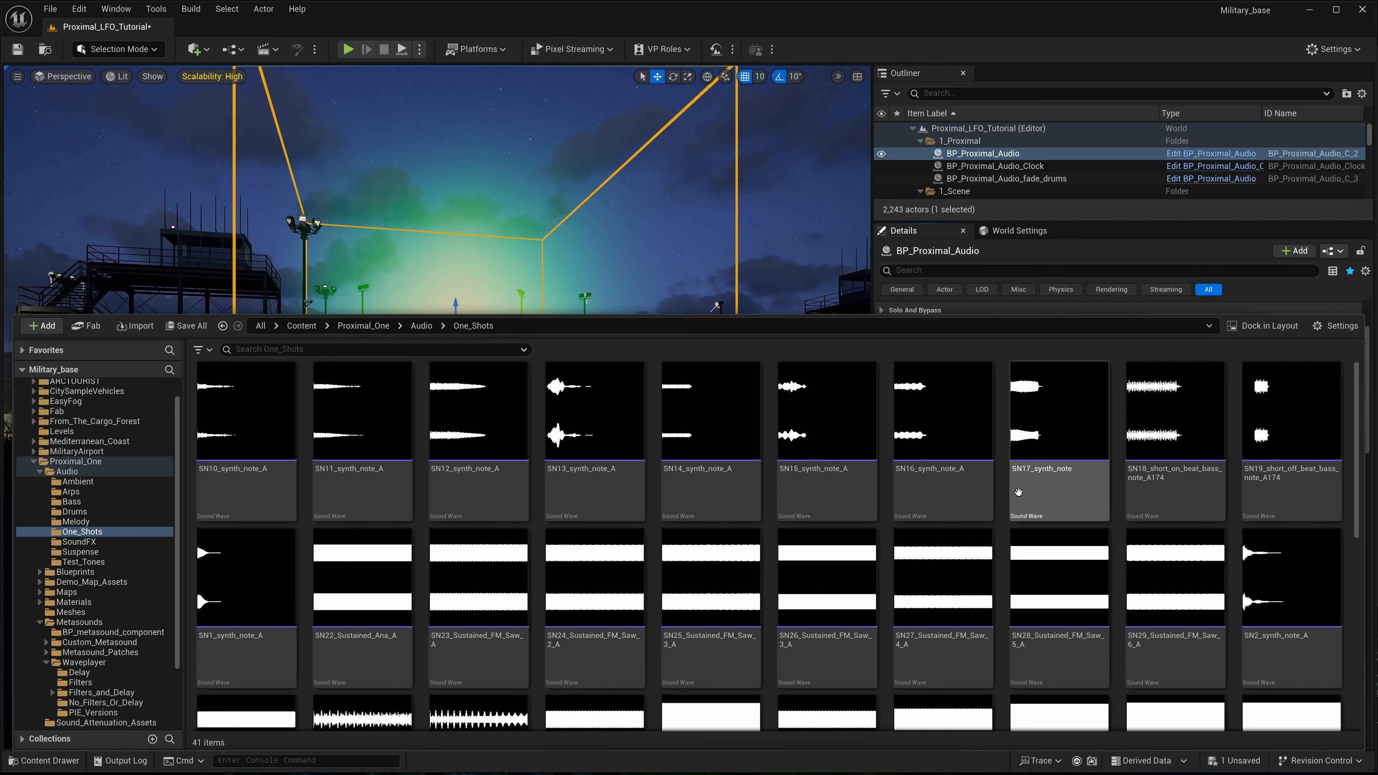
{"action": "mouse_move", "coordinate": [1051, 452]}
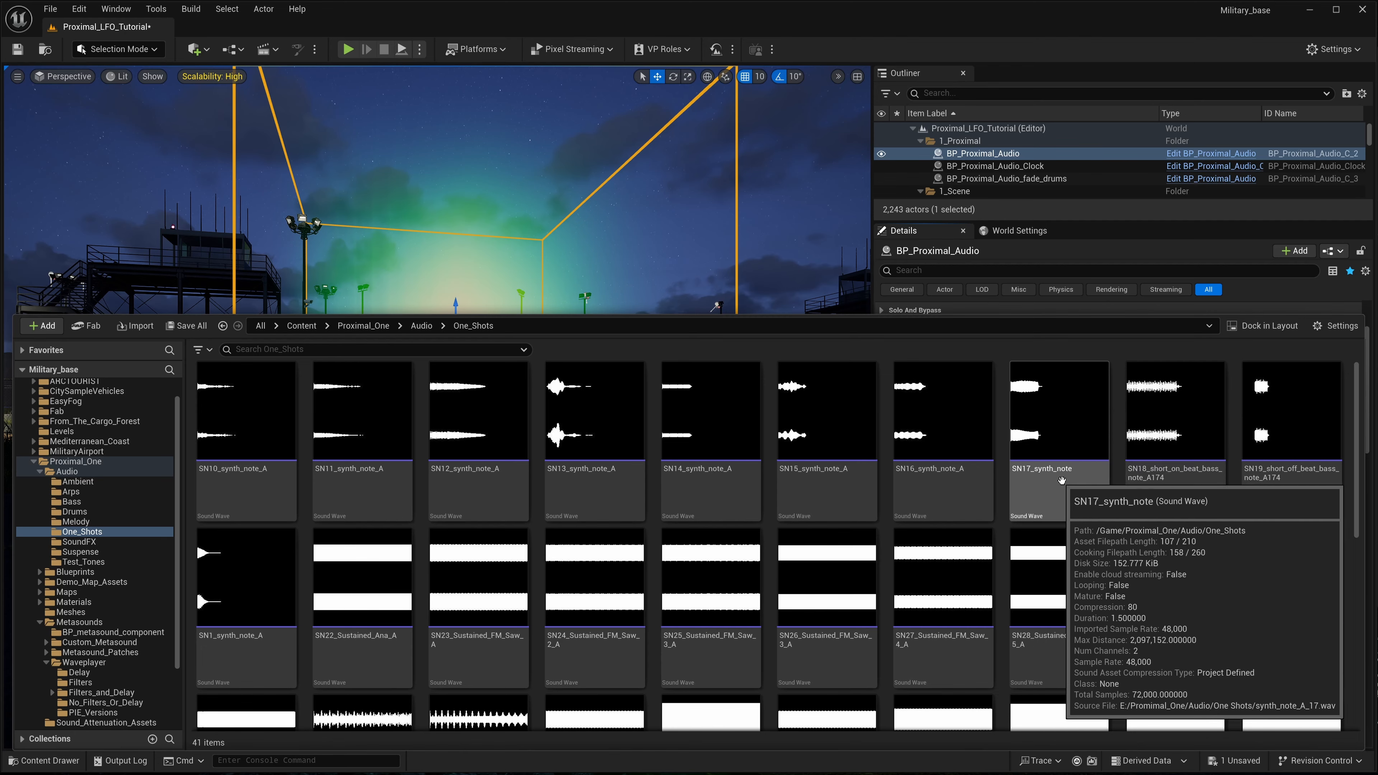
{"action": "left_click", "coordinate": [1044, 478]}
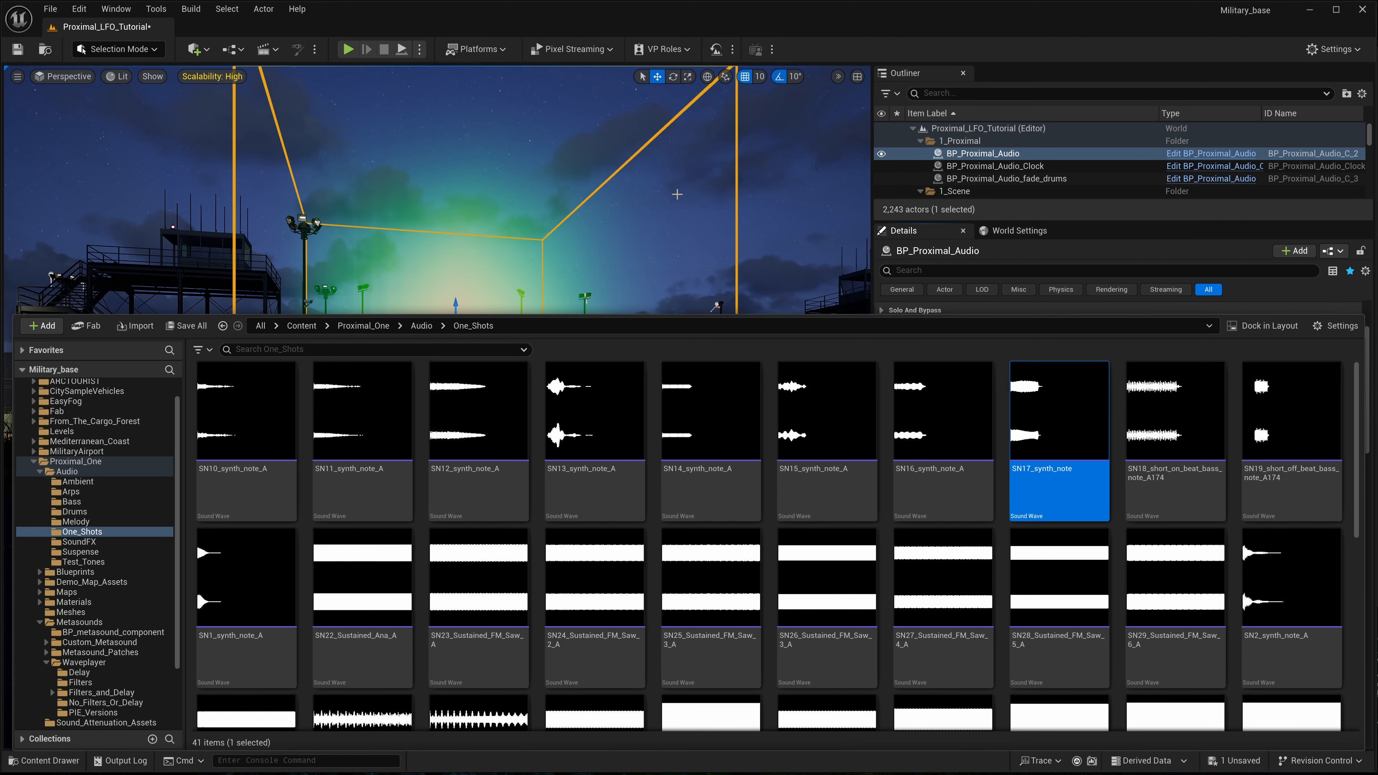
{"action": "left_click", "coordinate": [853, 64]}
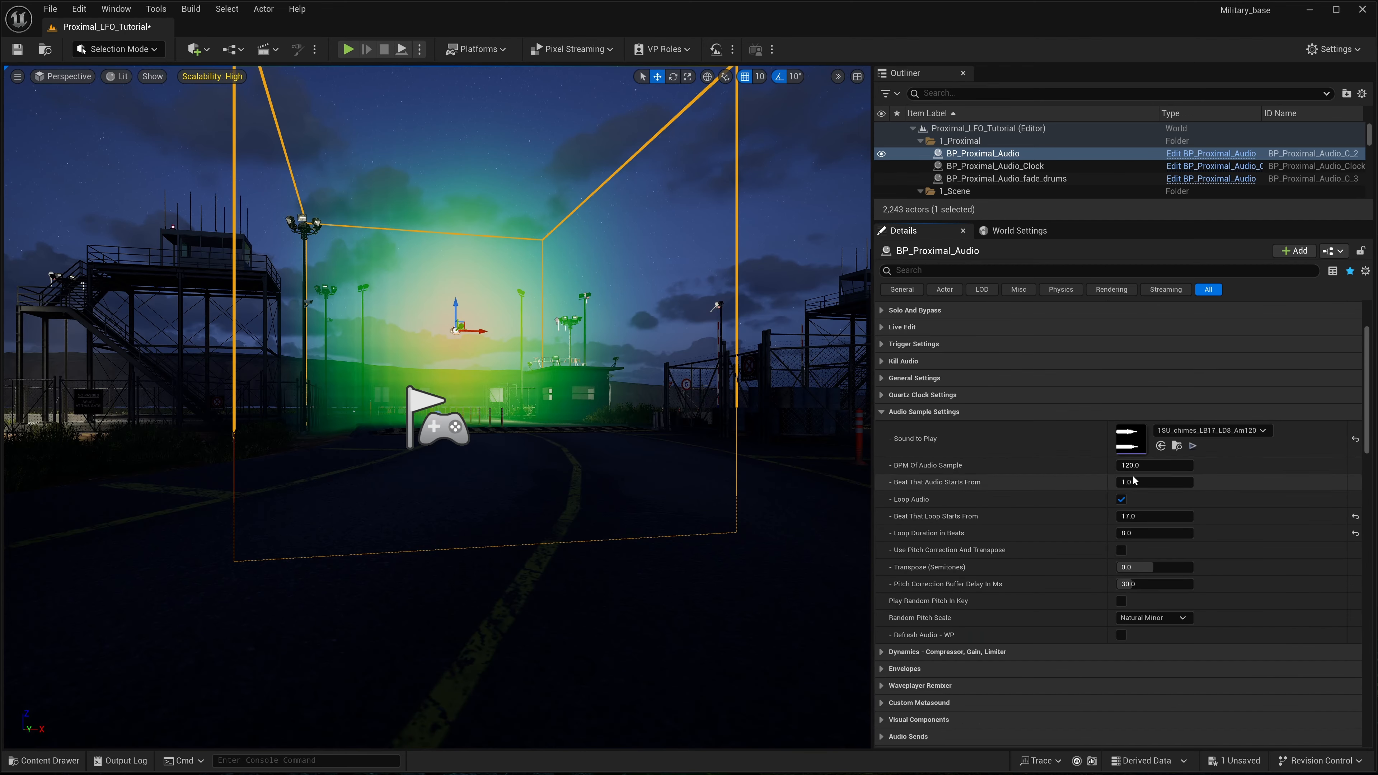
- Assign SN17_synth_note as BP_Proximal_Audio's Sound to Play, looping from beat 1 for a duration of 1 beat
{"action": "left_click", "coordinate": [1164, 446]}
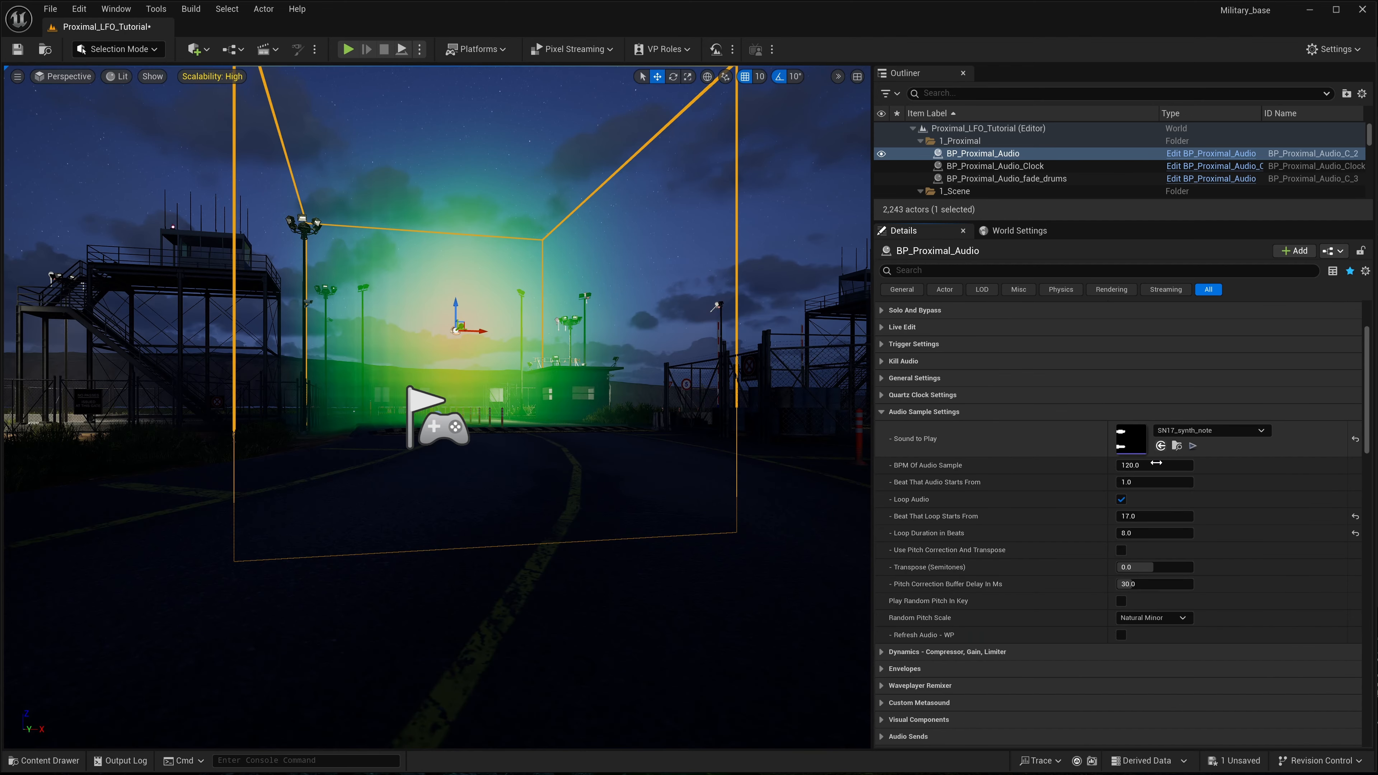
{"action": "left_click", "coordinate": [1135, 516]}
{"action": "type", "text": "1"}
{"action": "key", "text": "Return"}
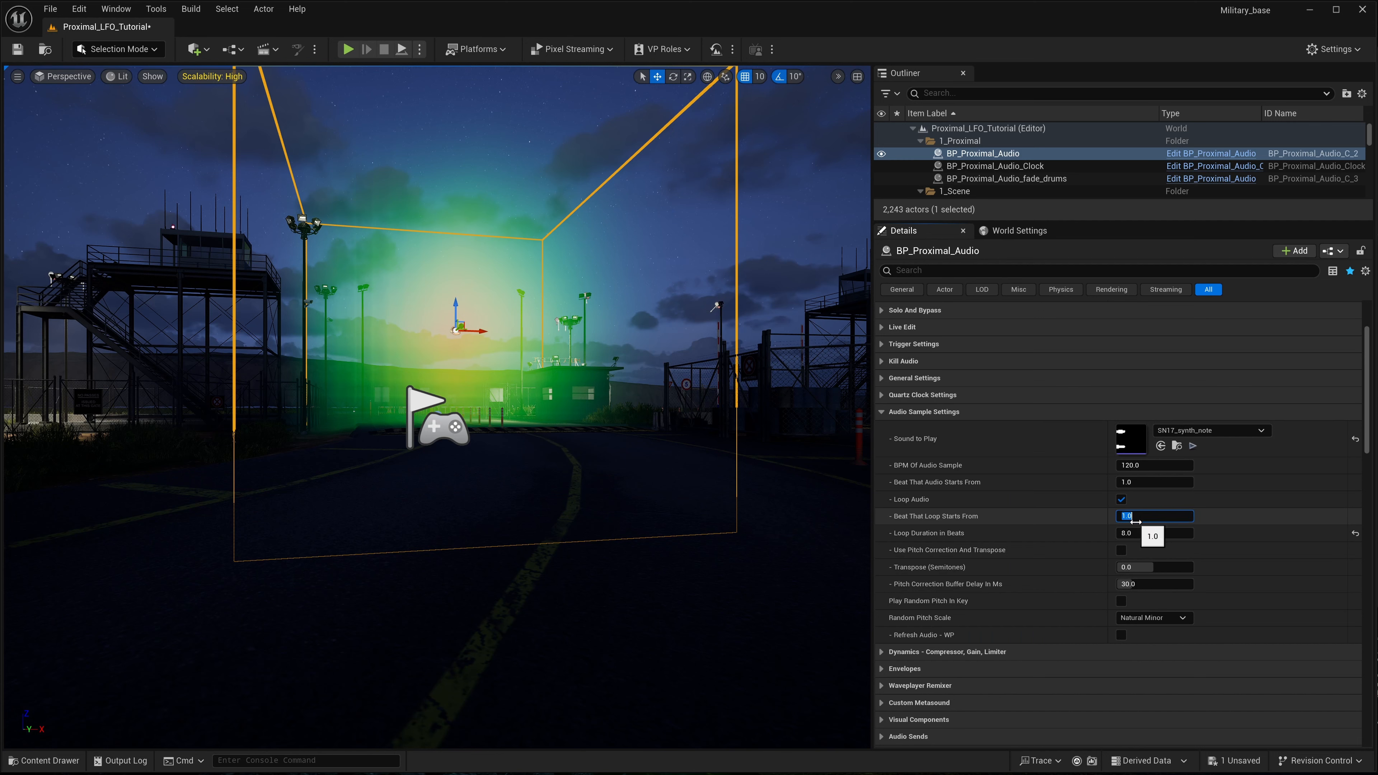
{"action": "left_click", "coordinate": [1145, 533]}
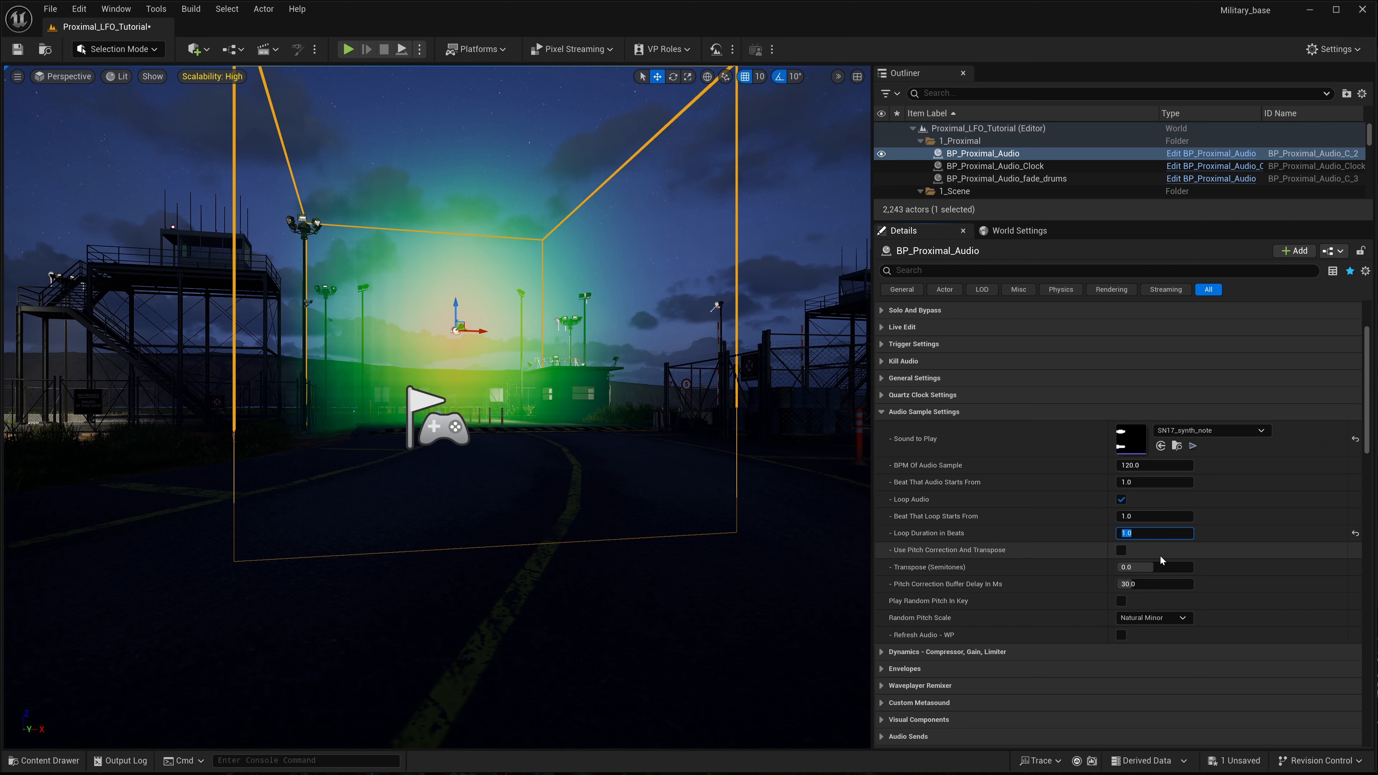
{"action": "left_click", "coordinate": [1081, 534]}
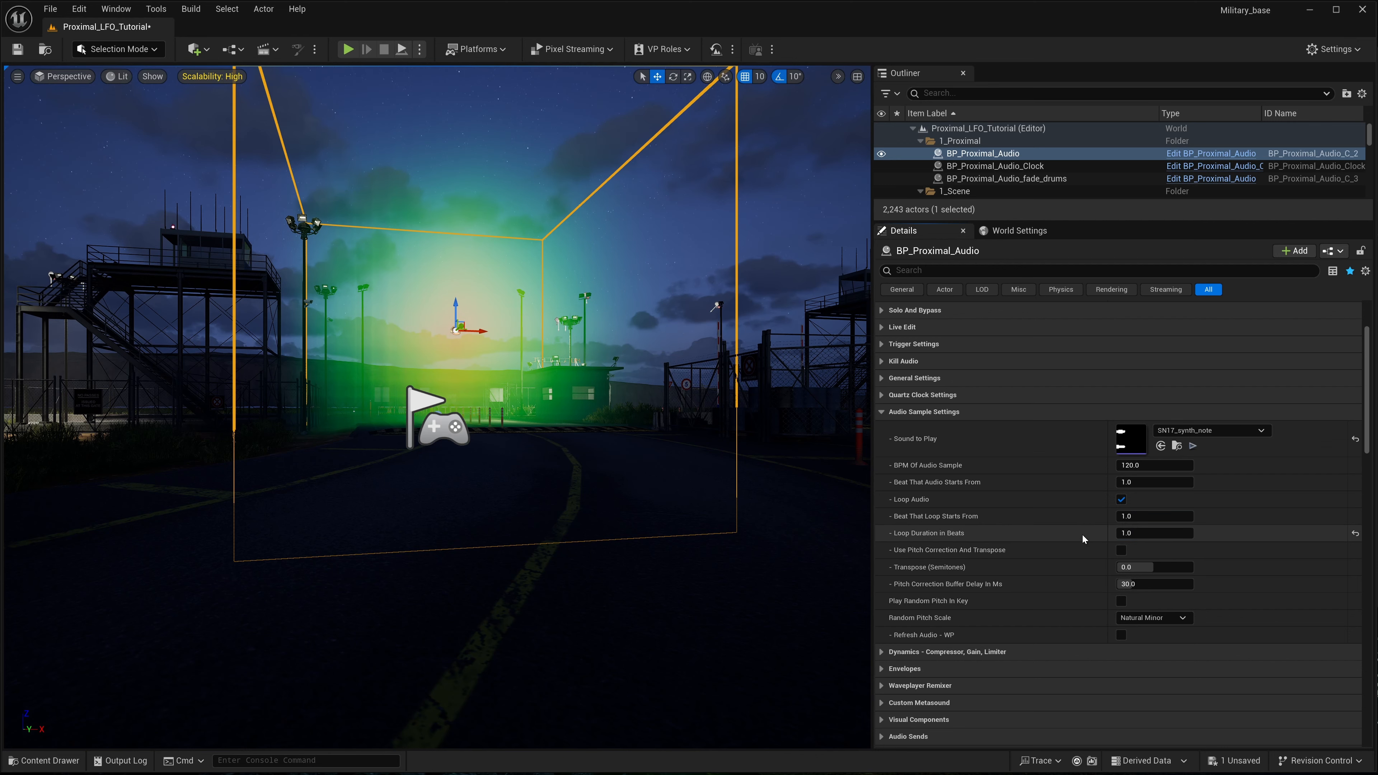
- Collapse the Audio Sample Settings and set LFO 1 Pitch Send to 0 on BP_Proximal_Audio in the editor level
{"action": "left_click", "coordinate": [884, 412]}
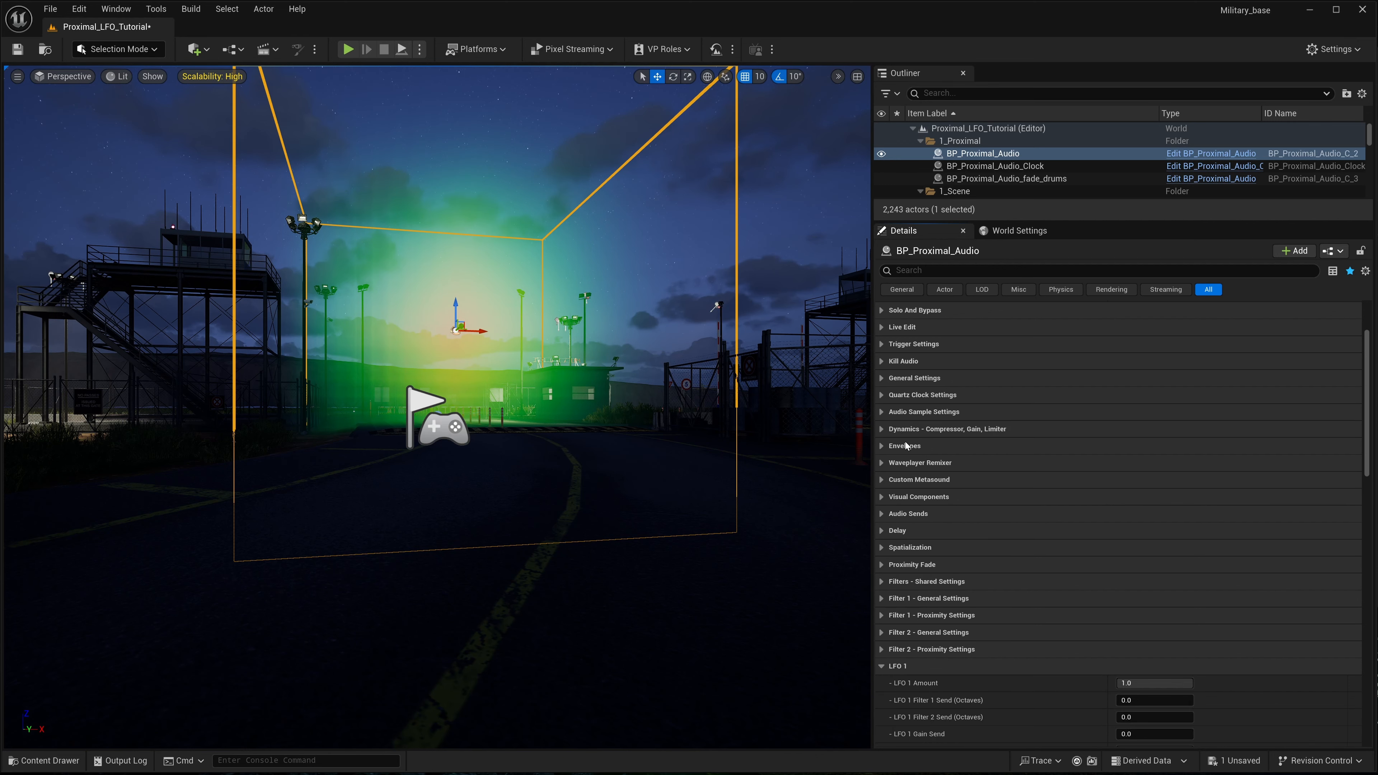
{"action": "scroll", "coordinate": [909, 450], "scroll_direction": "down", "scroll_amount": 3}
{"action": "left_click", "coordinate": [1142, 570]}
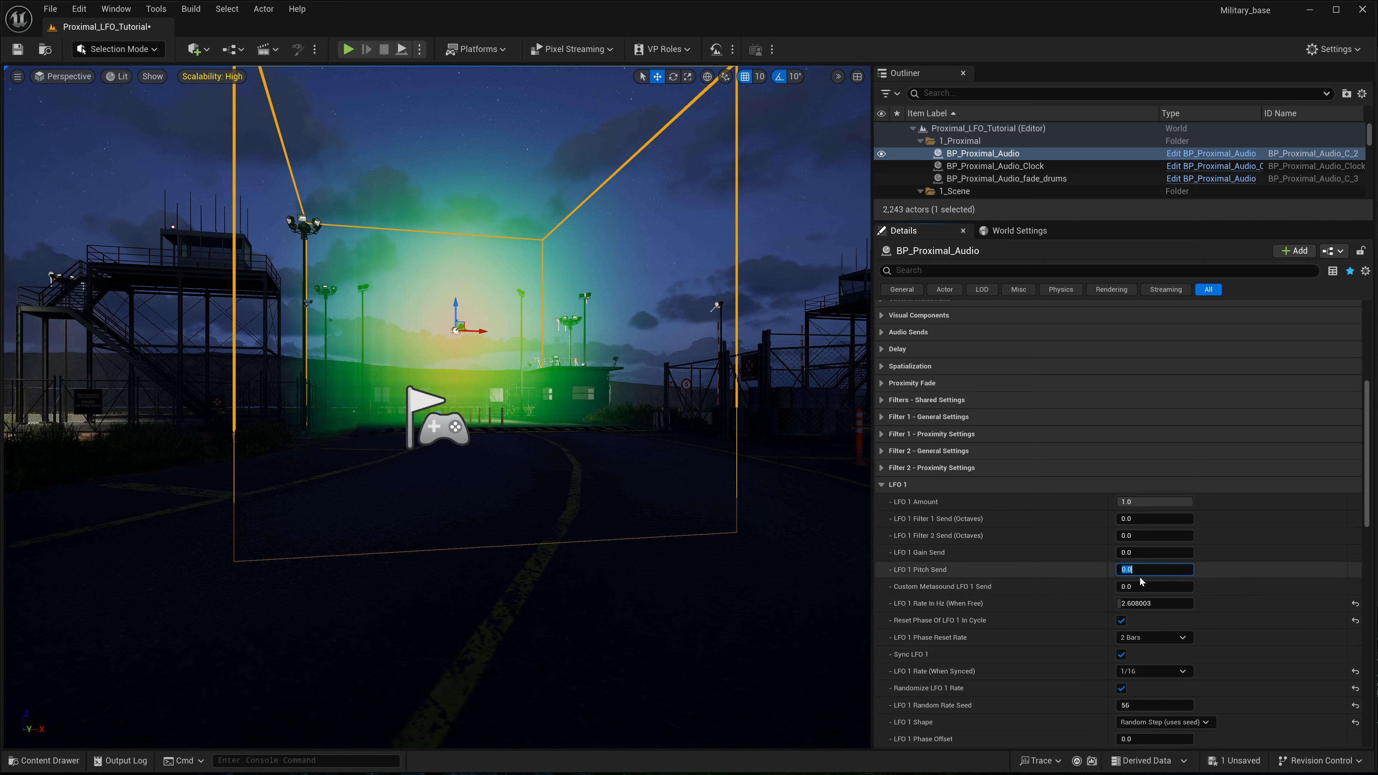
{"action": "left_click", "coordinate": [965, 571]}
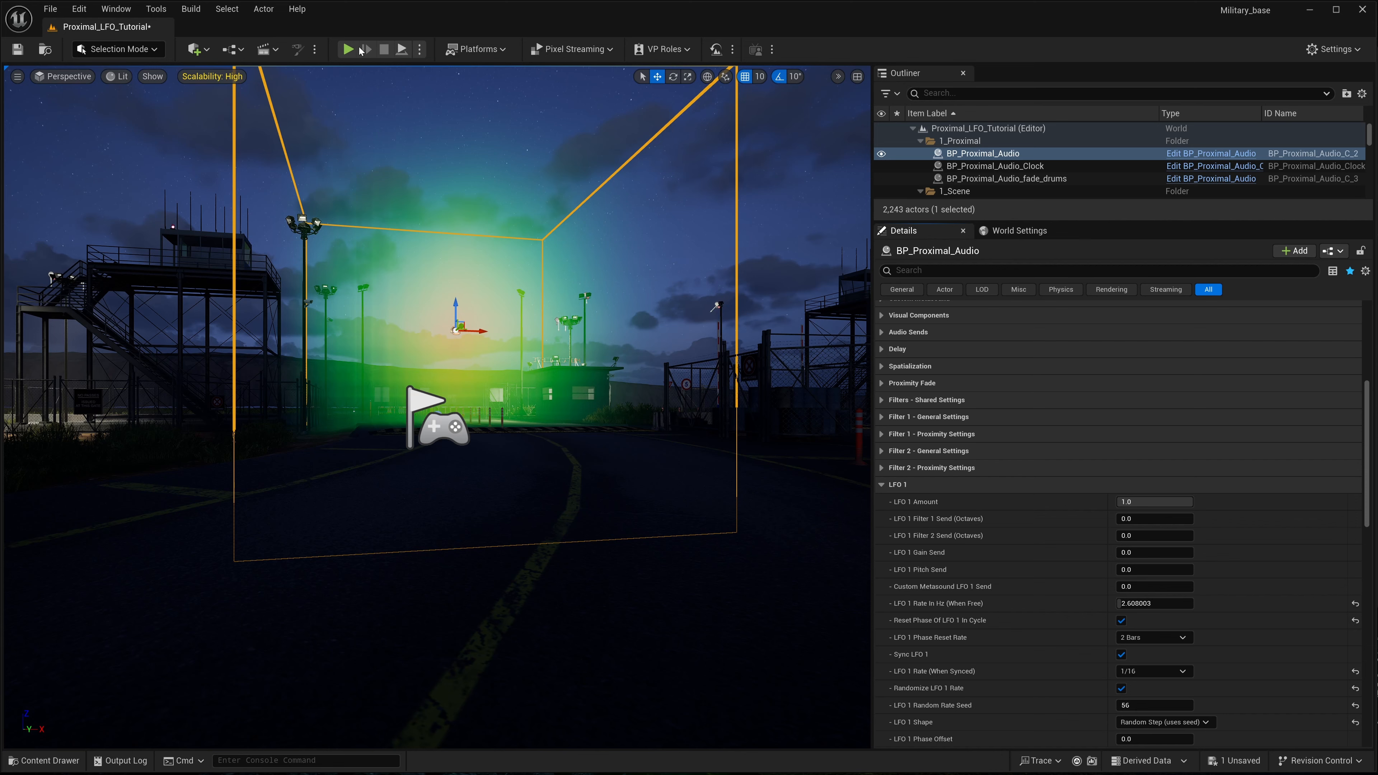
- Start a play session of the level and select BP_Proximal_Audio to bring up its LFO 1 settings
{"action": "left_click", "coordinate": [348, 50]}
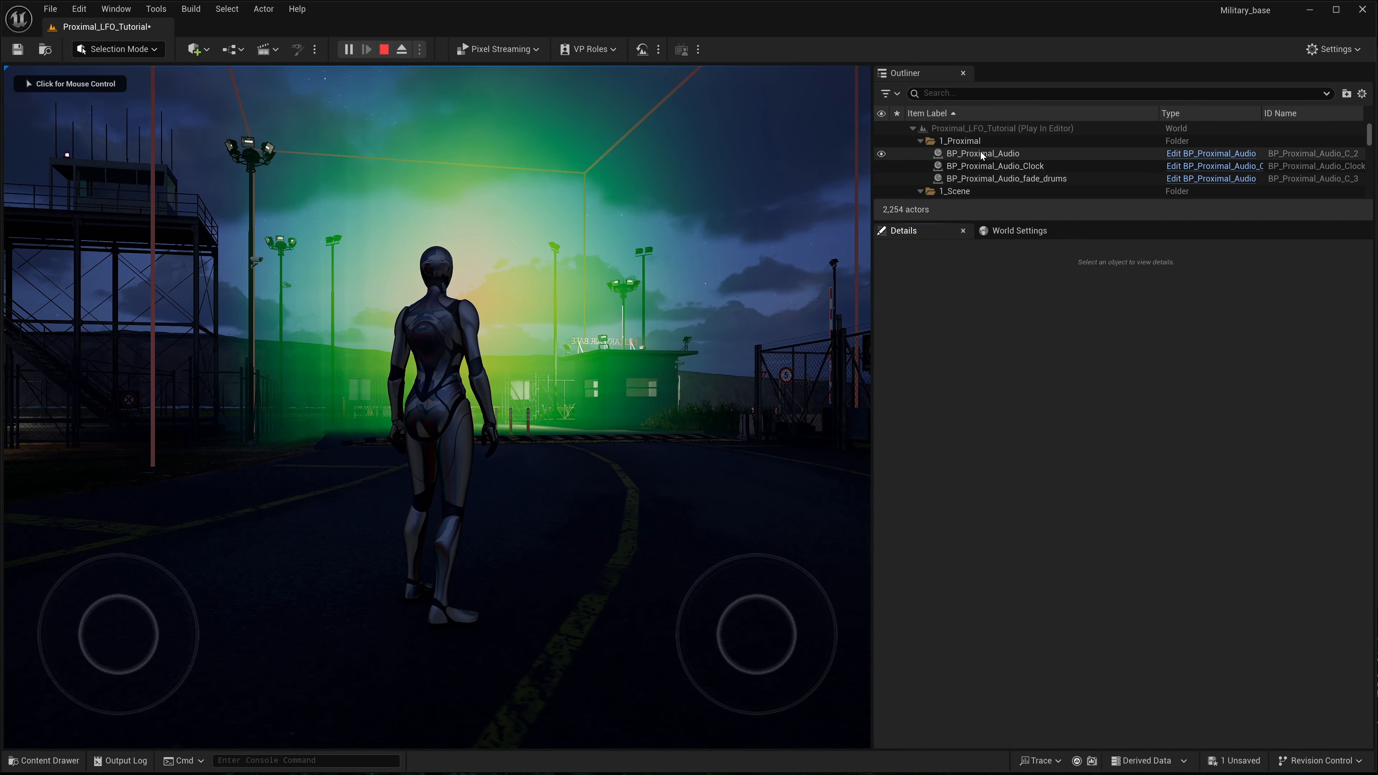
{"action": "left_click", "coordinate": [982, 154]}
{"action": "scroll", "coordinate": [989, 395], "scroll_direction": "down", "scroll_amount": 5}
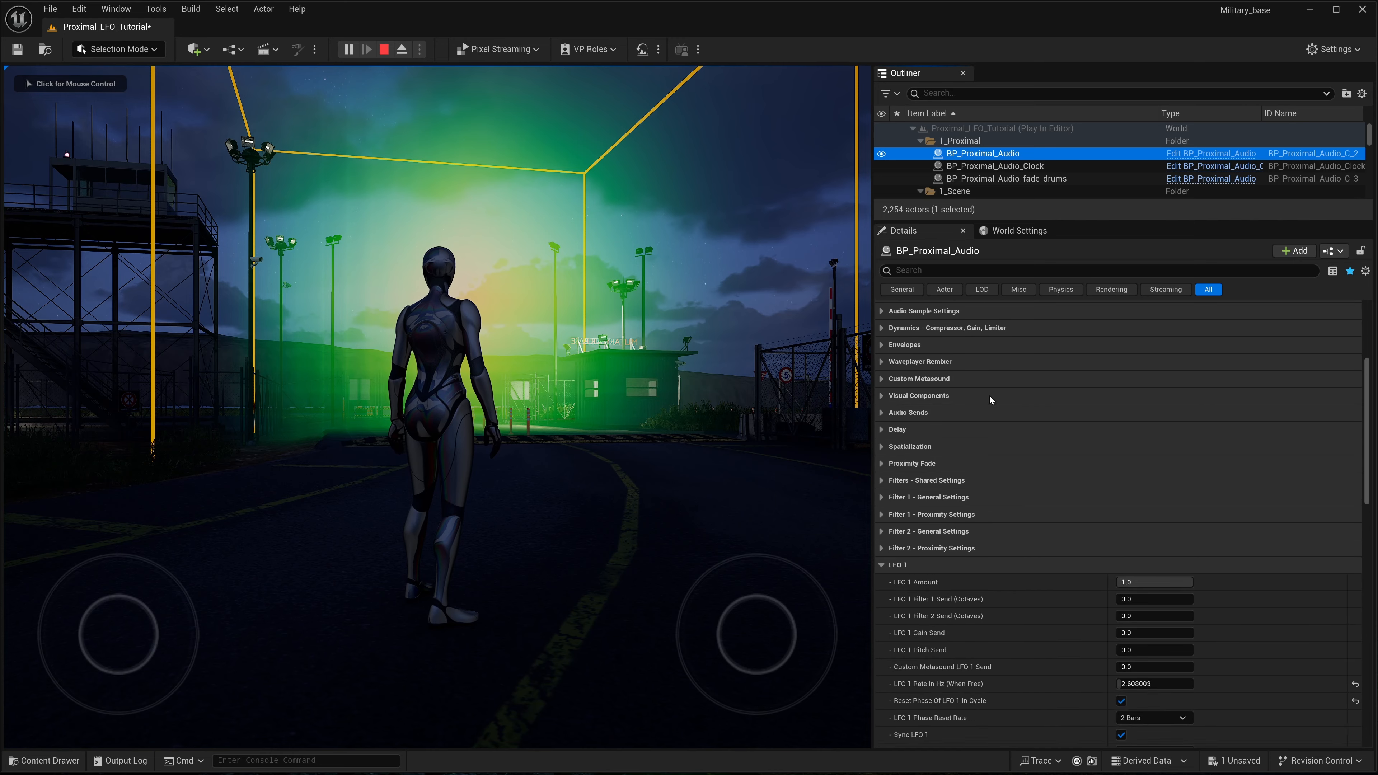
{"action": "scroll", "coordinate": [990, 399], "scroll_direction": "down", "scroll_amount": 2}
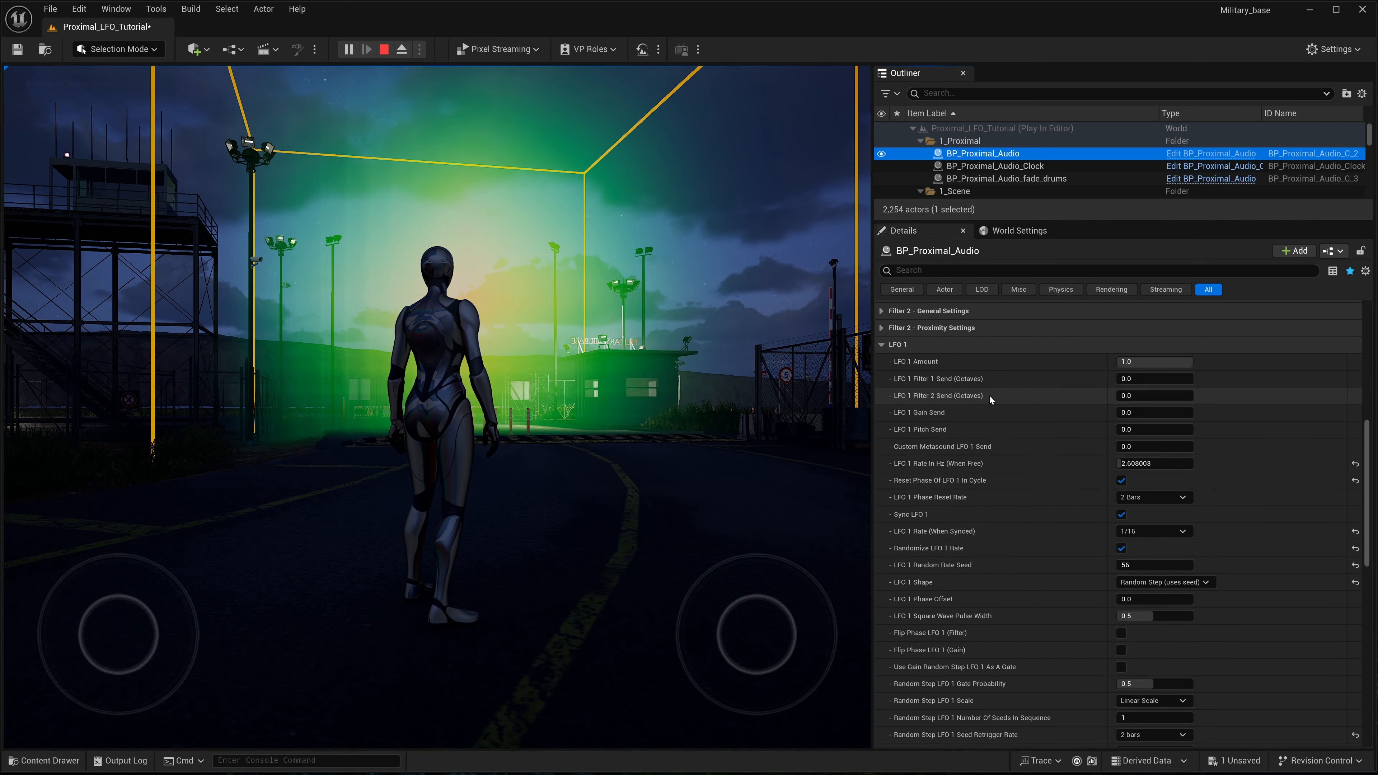
- Set Loop Duration in Beats to 0.5 in the Audio Sample Settings of the running BP_Proximal_Audio
{"action": "scroll", "coordinate": [989, 400], "scroll_direction": "up", "scroll_amount": 3}
{"action": "scroll", "coordinate": [990, 400], "scroll_direction": "up", "scroll_amount": 6}
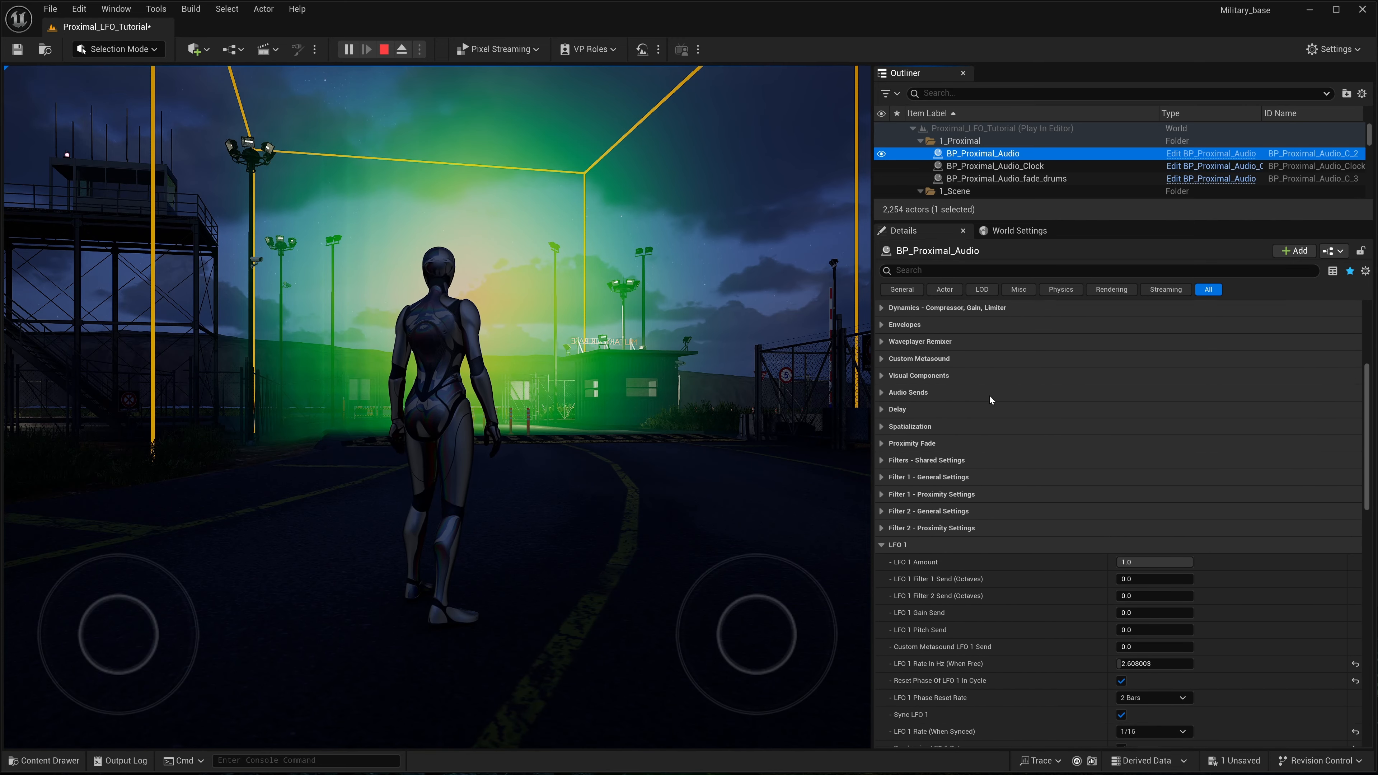
{"action": "key", "text": "XF86AudioLowerVolume"}
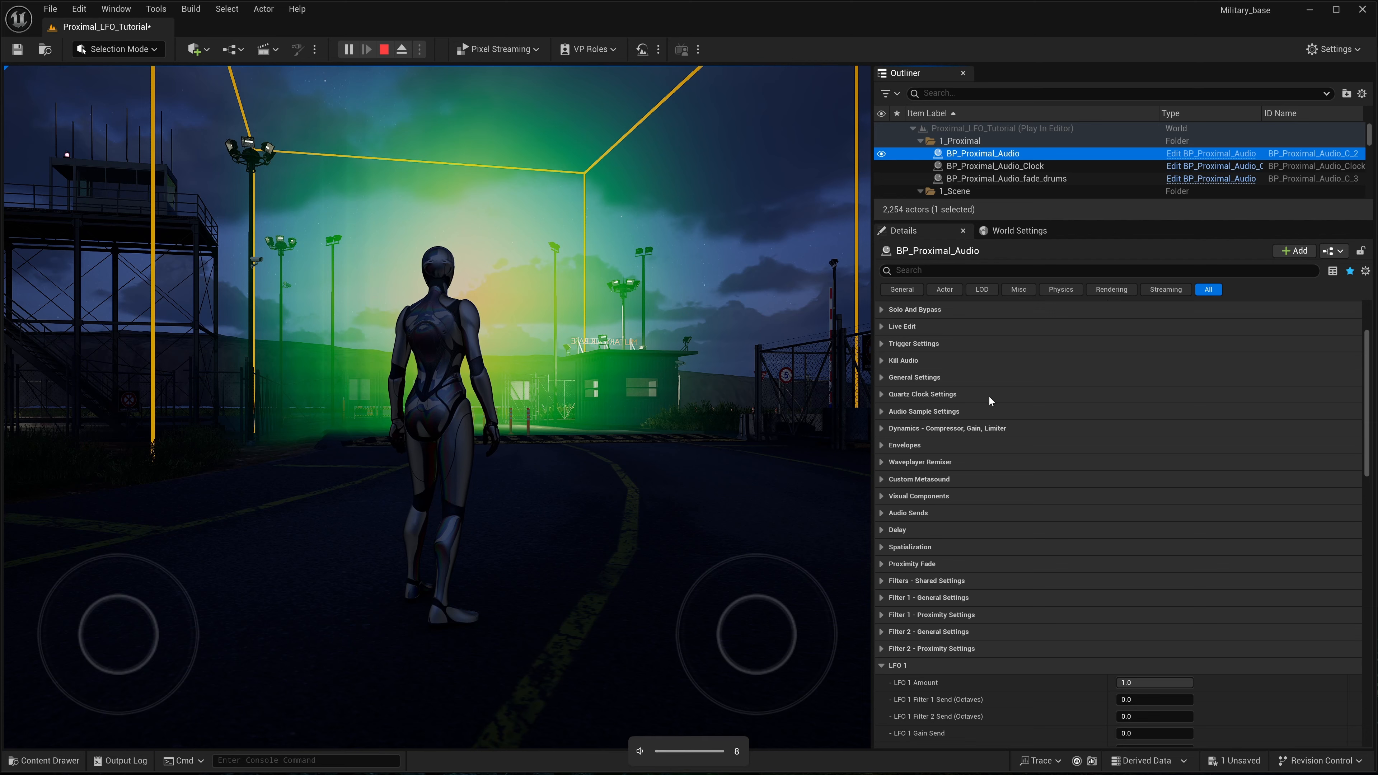
{"action": "scroll", "coordinate": [990, 395], "scroll_direction": "up", "scroll_amount": 3}
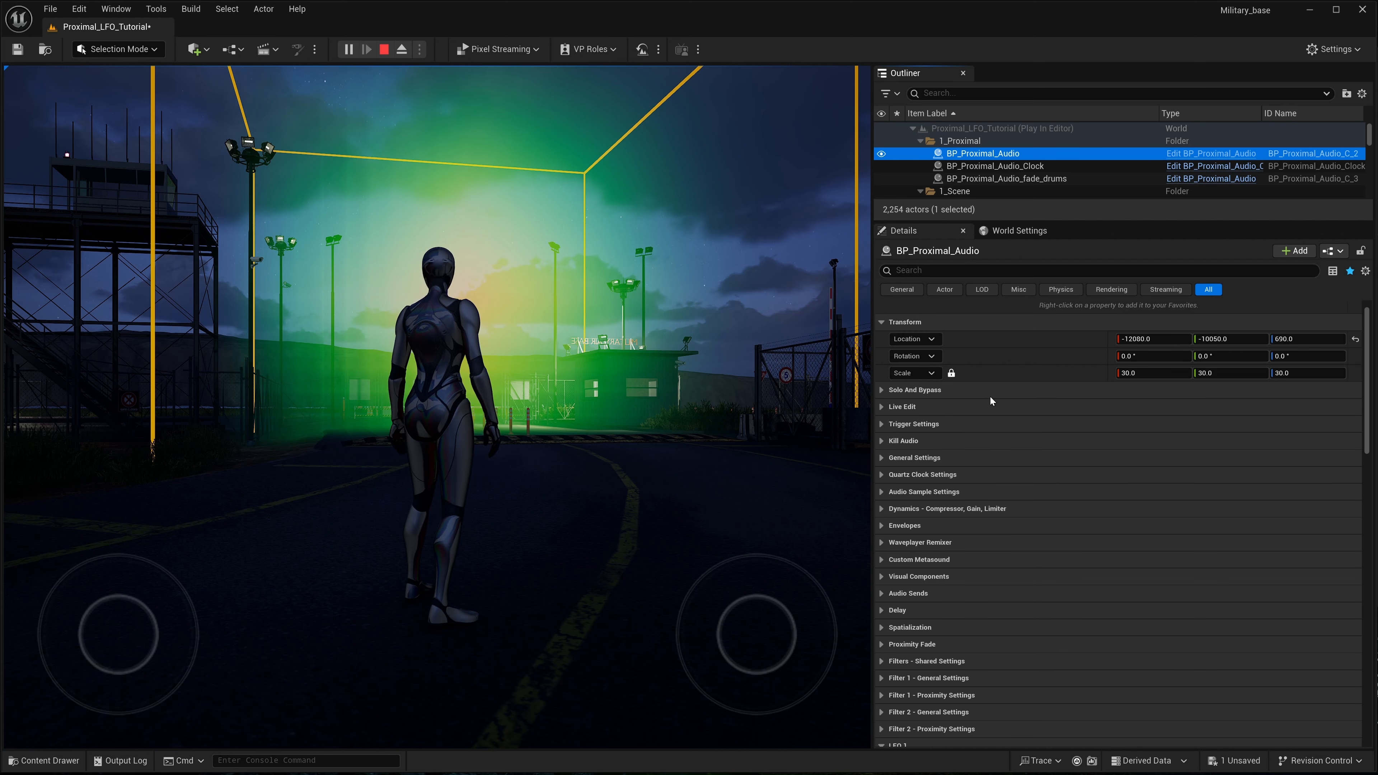
{"action": "left_click", "coordinate": [880, 491]}
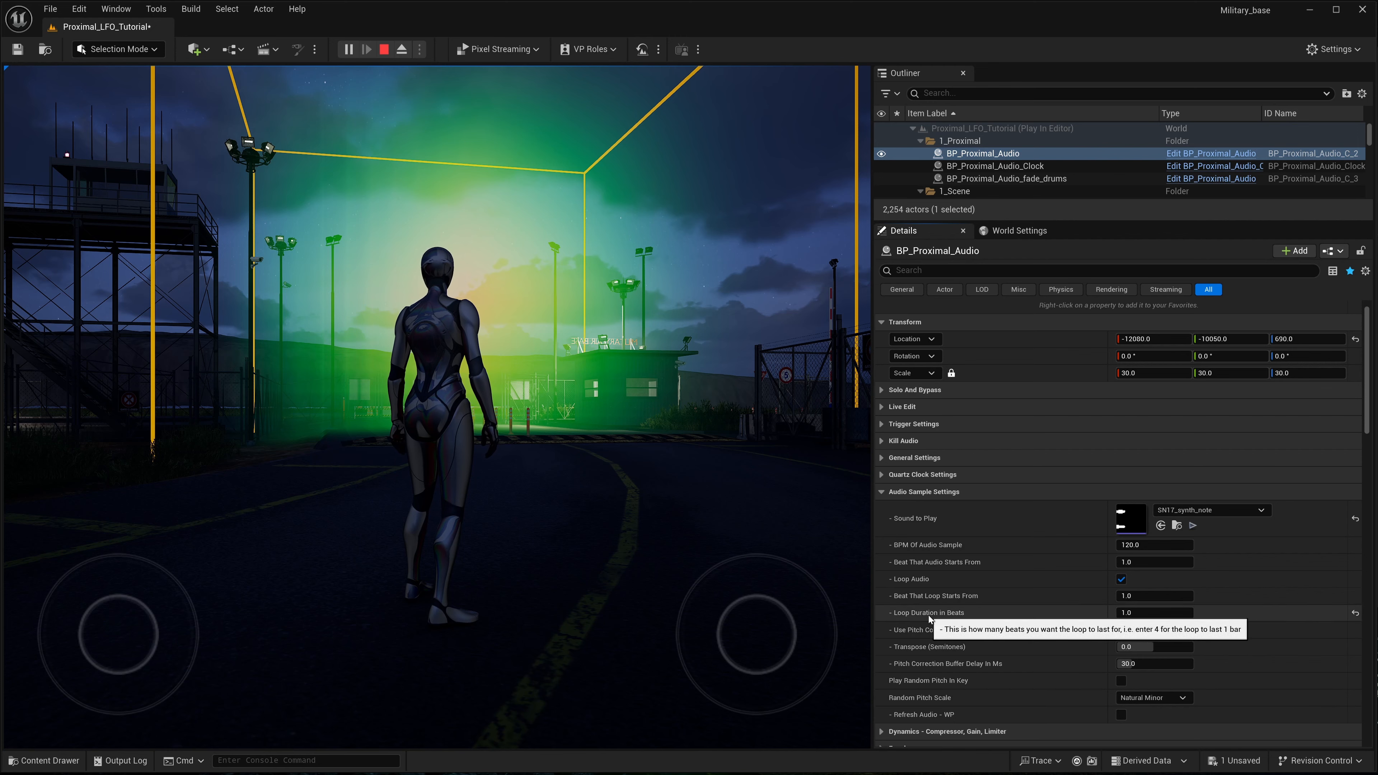
{"action": "scroll", "coordinate": [928, 616], "scroll_direction": "down", "scroll_amount": 1}
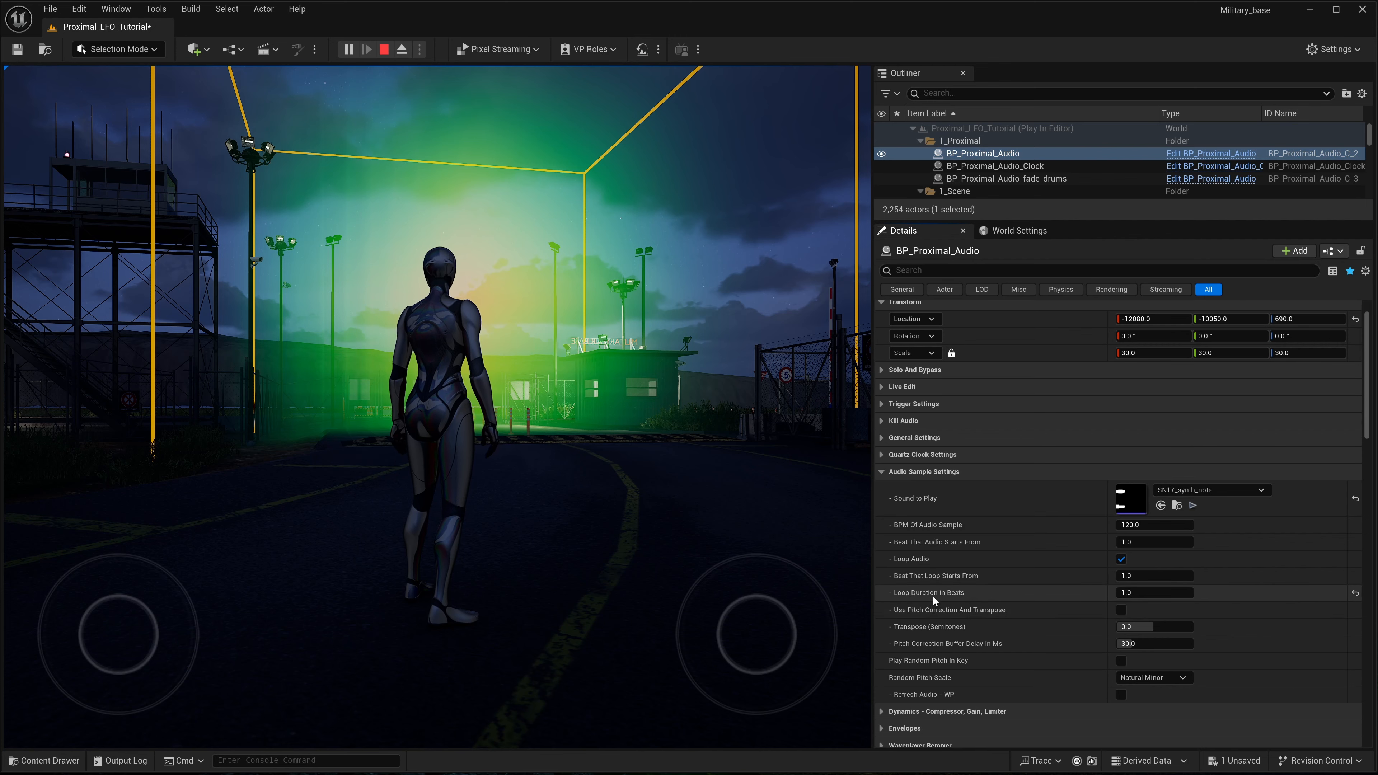
{"action": "left_click", "coordinate": [1138, 593]}
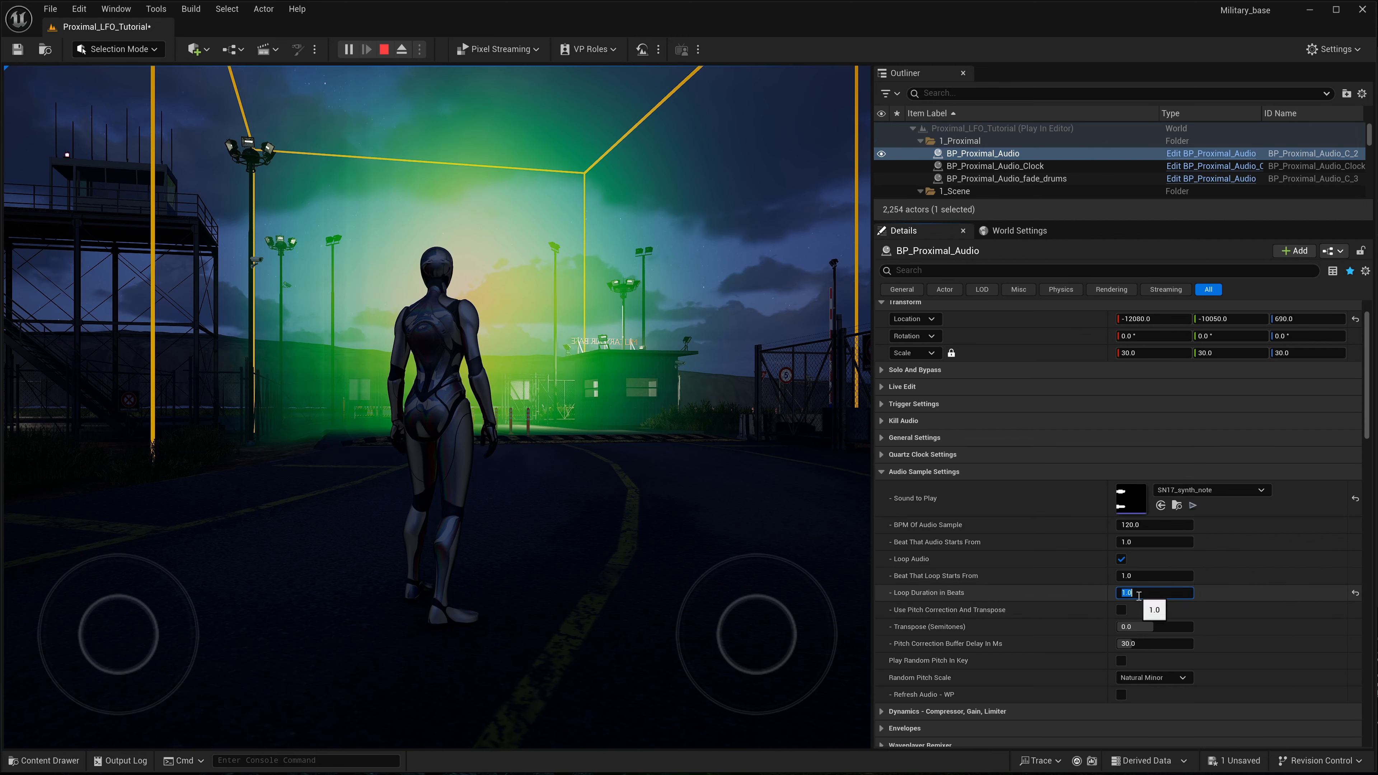
{"action": "type", "text": "0.5"}
{"action": "key", "text": "Return"}
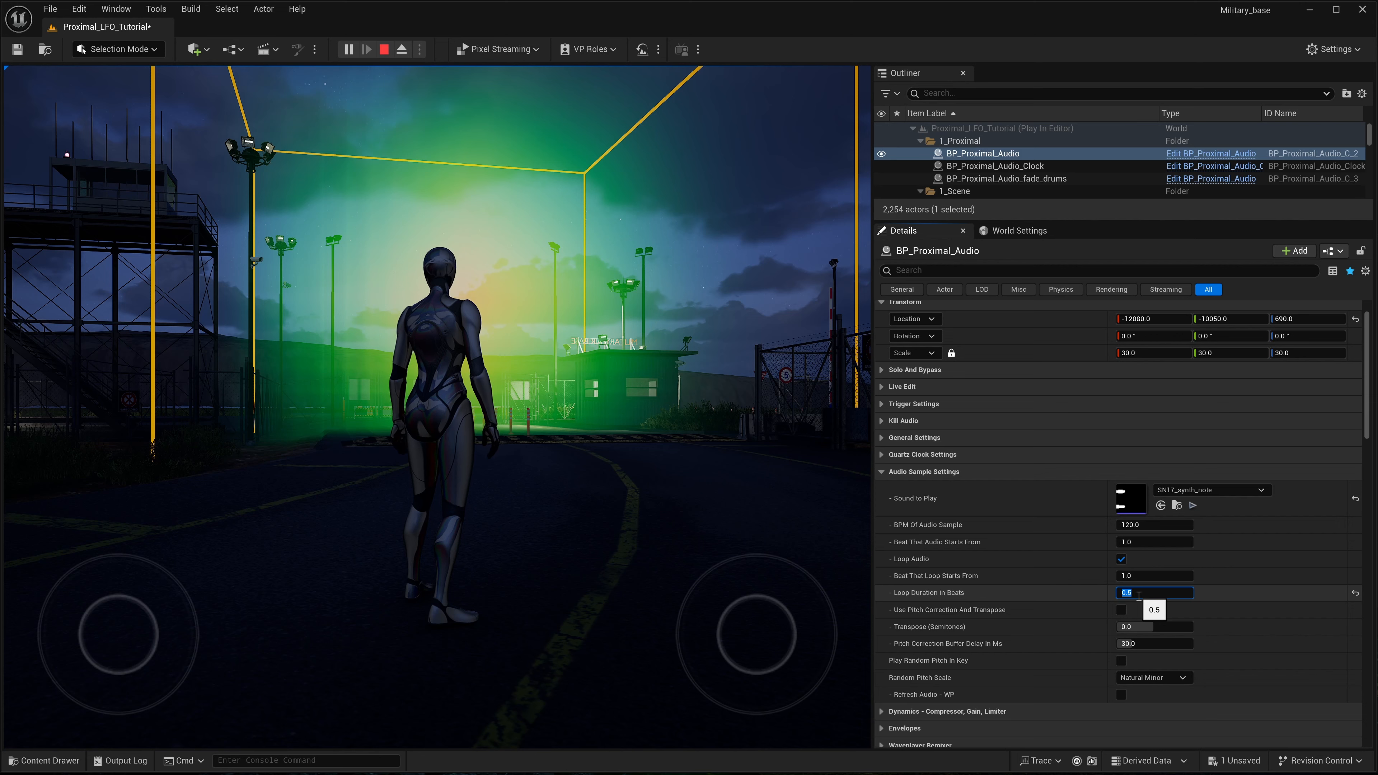
{"action": "left_click", "coordinate": [1029, 595]}
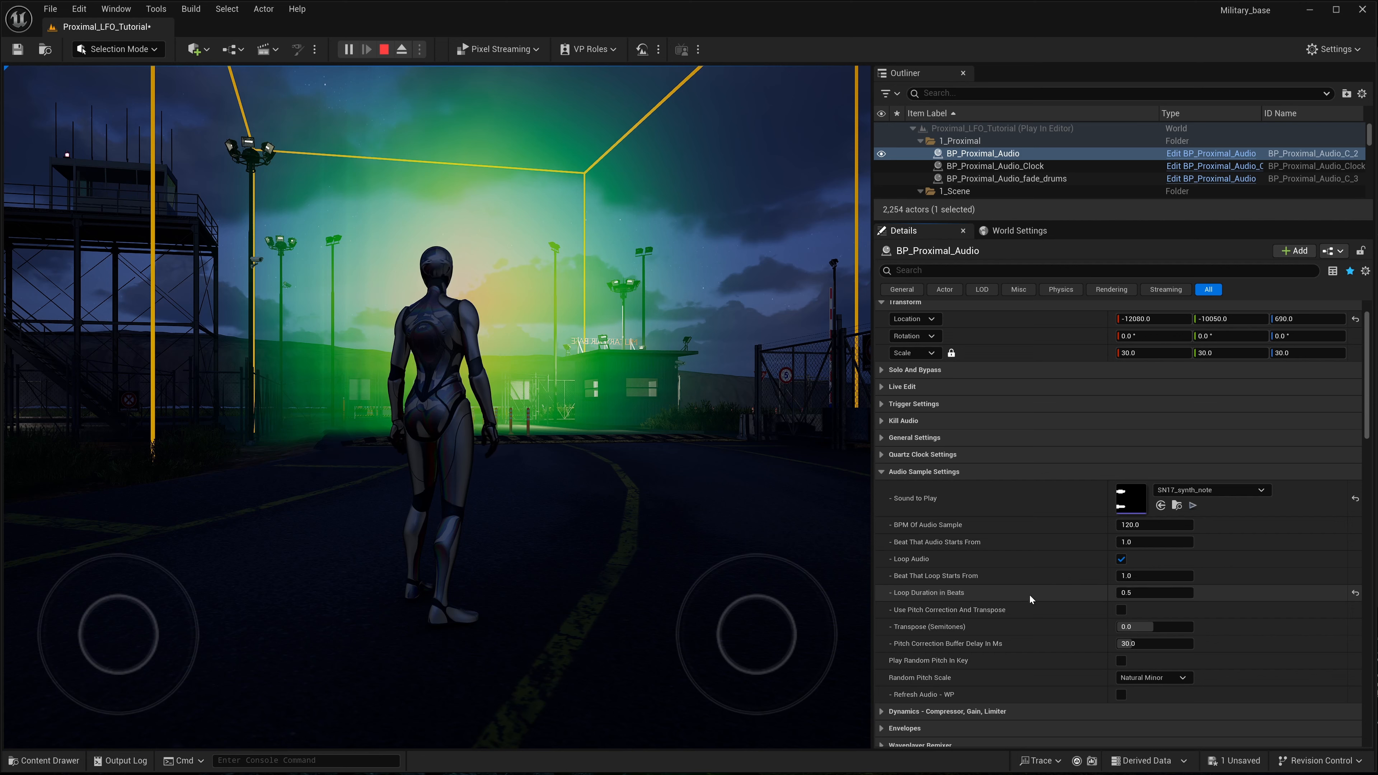
- Collapse the Audio Sample Settings and set LFO 1 Pitch Send to 1 on the running BP_Proximal_Audio
{"action": "scroll", "coordinate": [1076, 576], "scroll_direction": "down", "scroll_amount": 4}
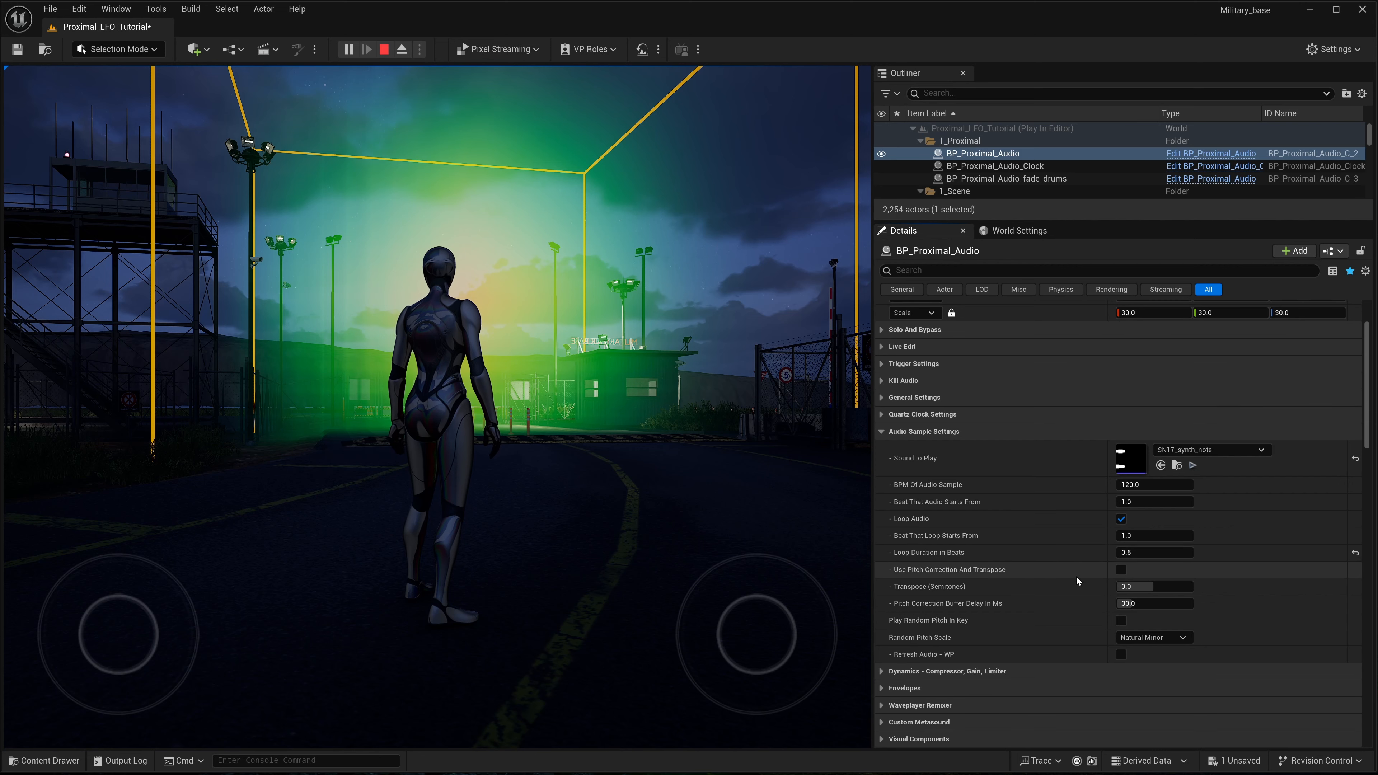
{"action": "left_click", "coordinate": [884, 374]}
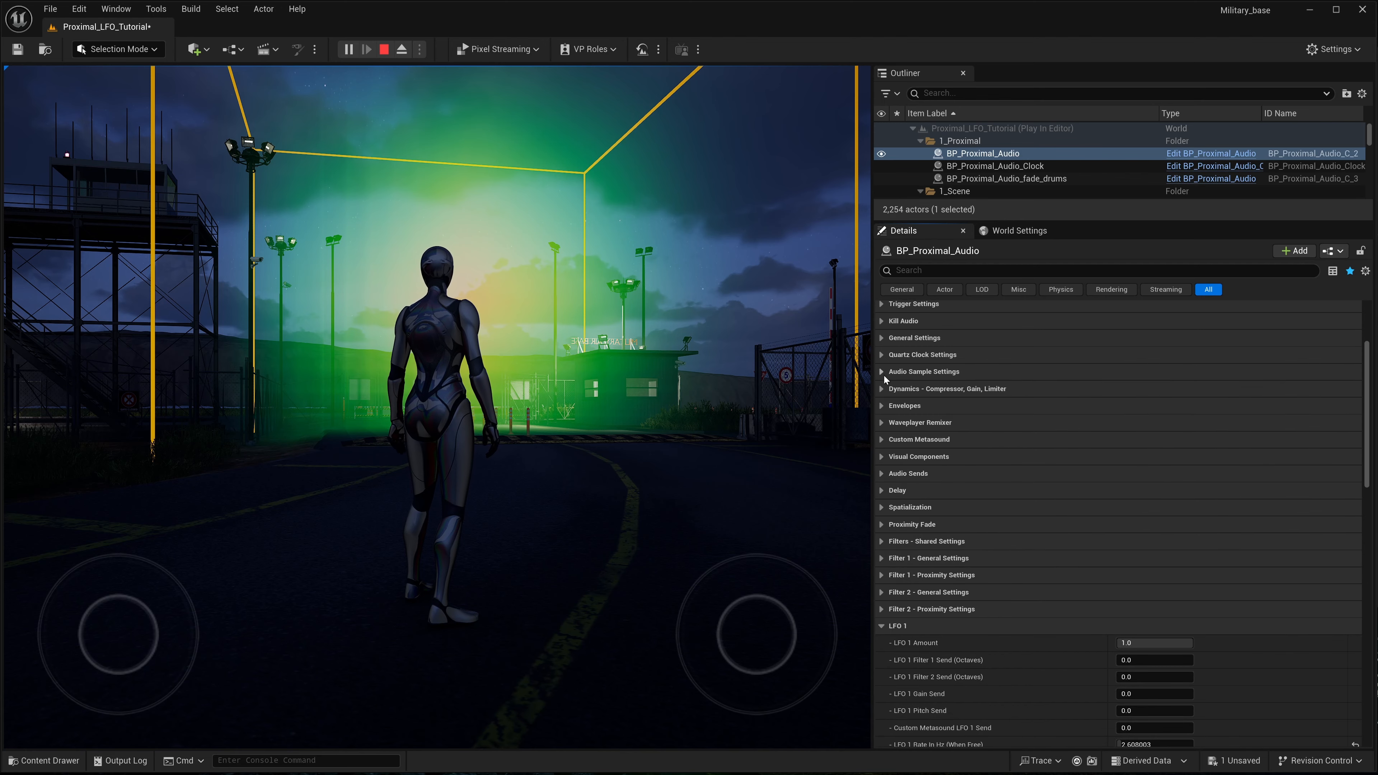
{"action": "scroll", "coordinate": [960, 450], "scroll_direction": "down", "scroll_amount": 9}
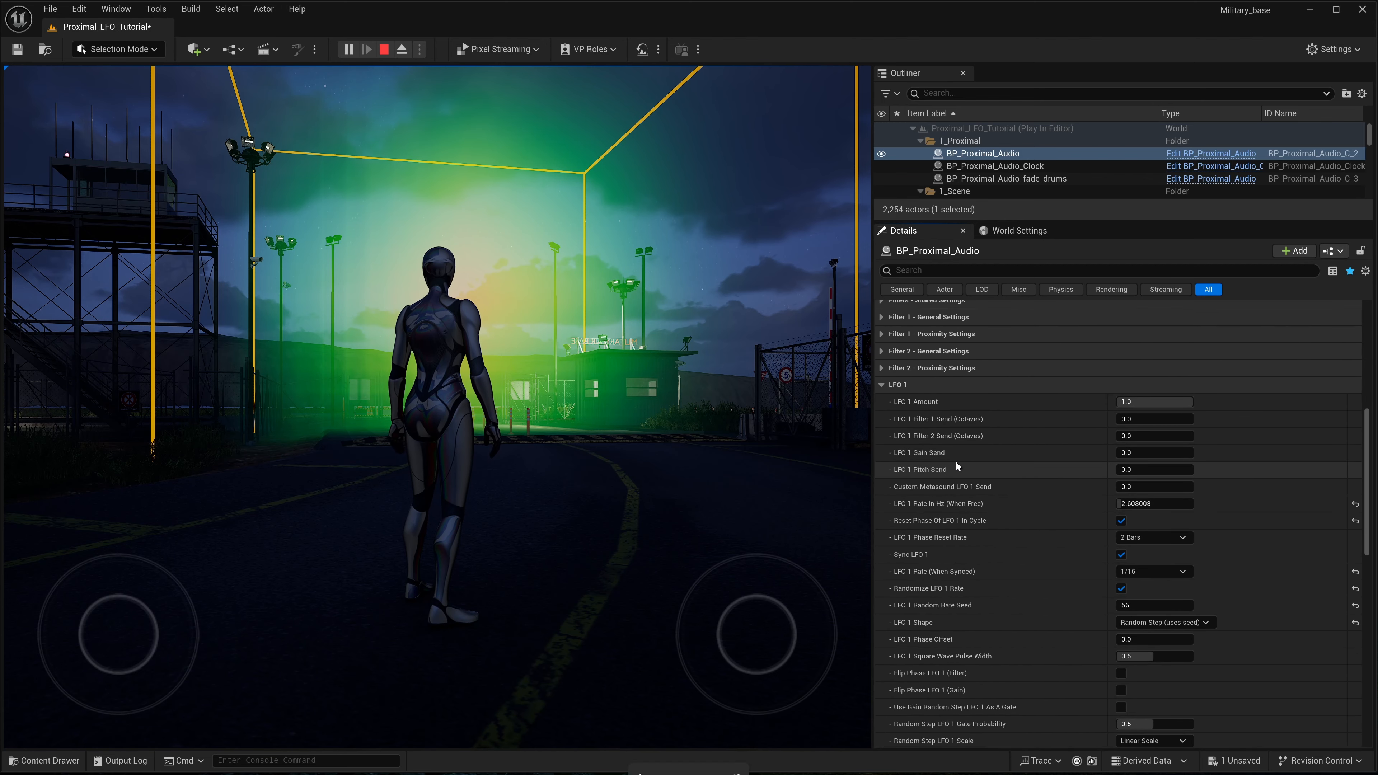
{"action": "key", "text": "XF86AudioLowerVolume"}
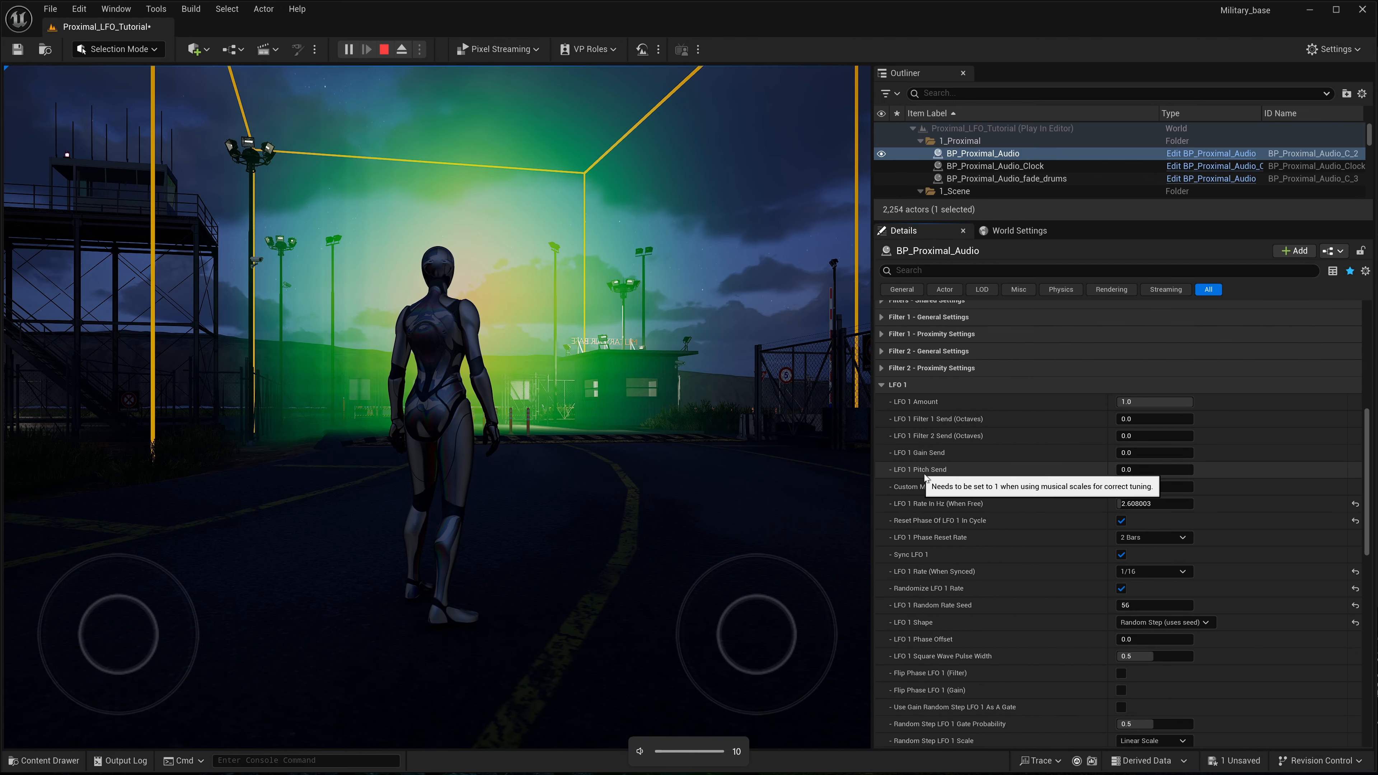
{"action": "left_click", "coordinate": [1139, 469]}
{"action": "type", "text": "1"}
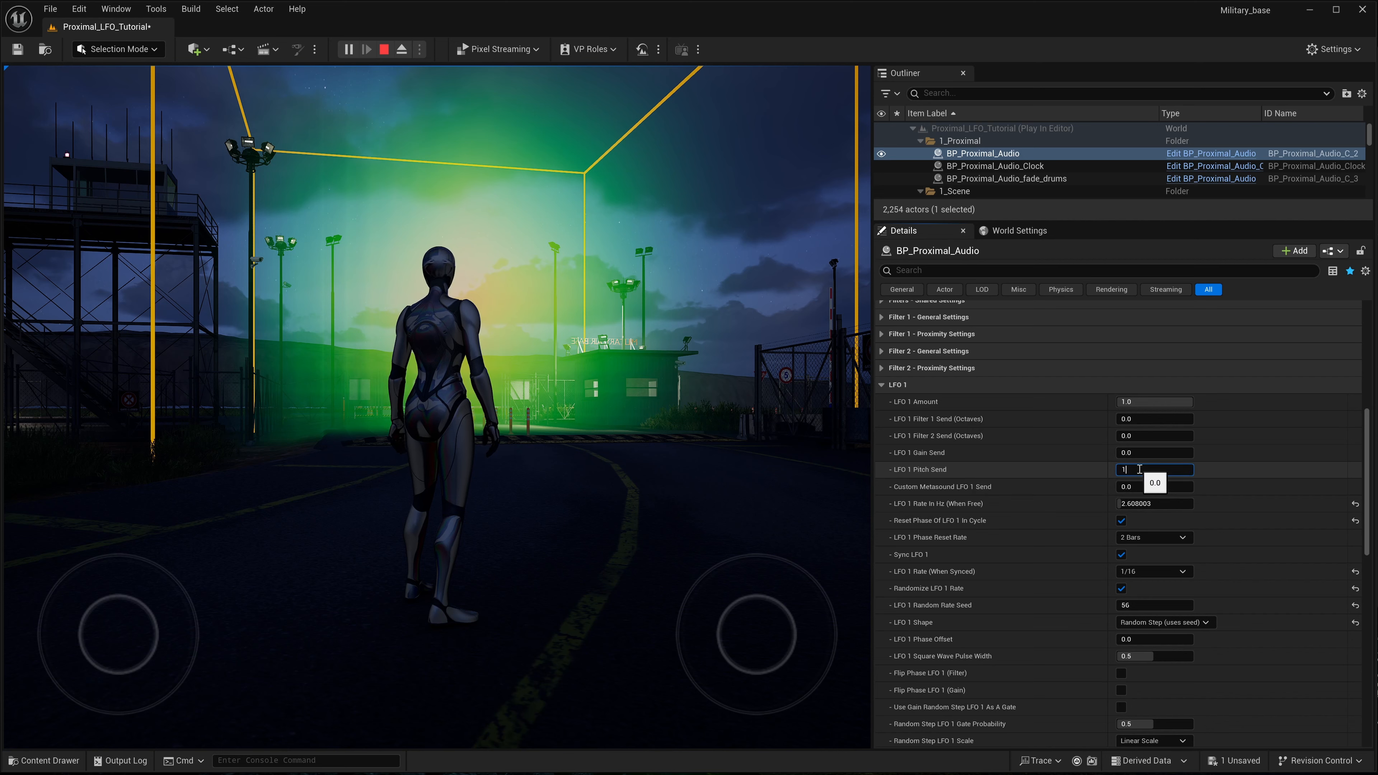
{"action": "key", "text": "Return"}
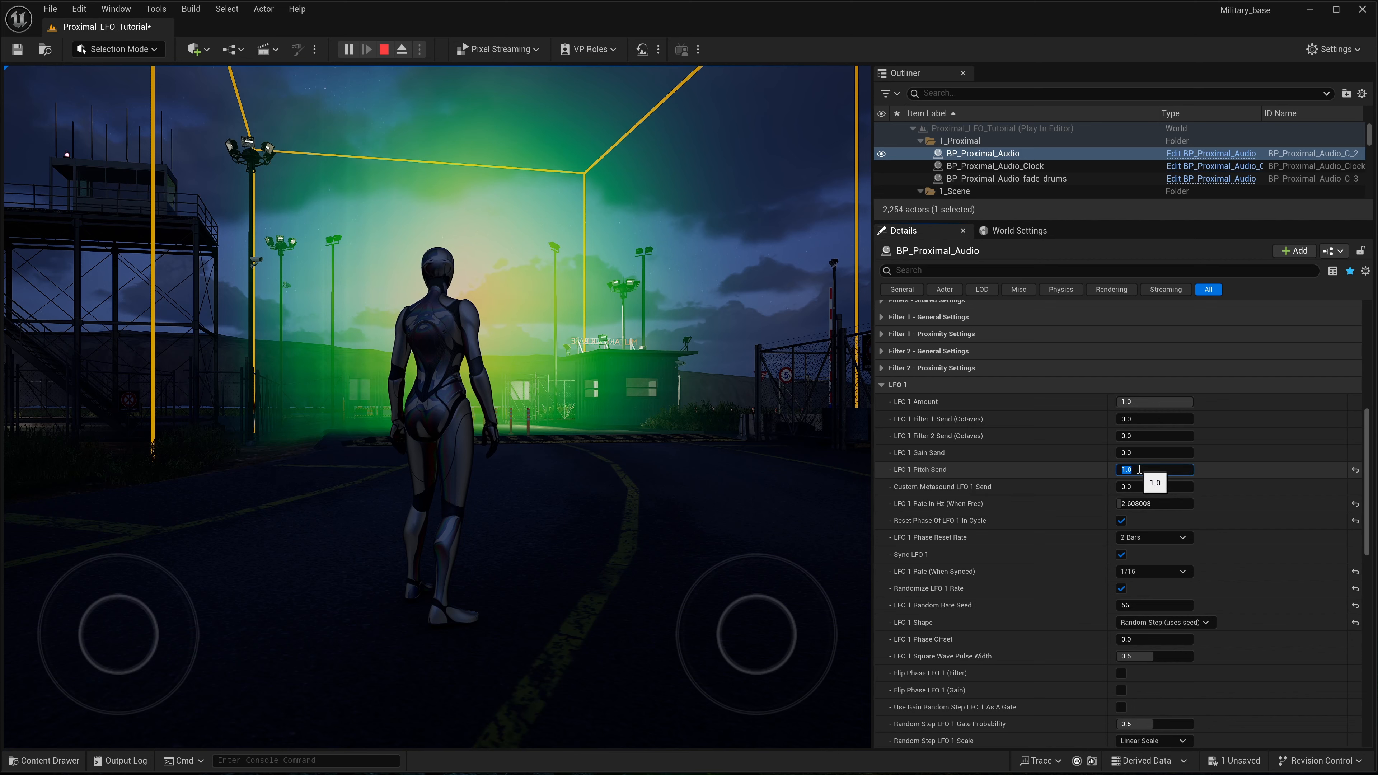
- Set the synced LFO 1 rate of BP_Proximal_Audio to 1/8
{"action": "scroll", "coordinate": [1004, 499], "scroll_direction": "down", "scroll_amount": 2}
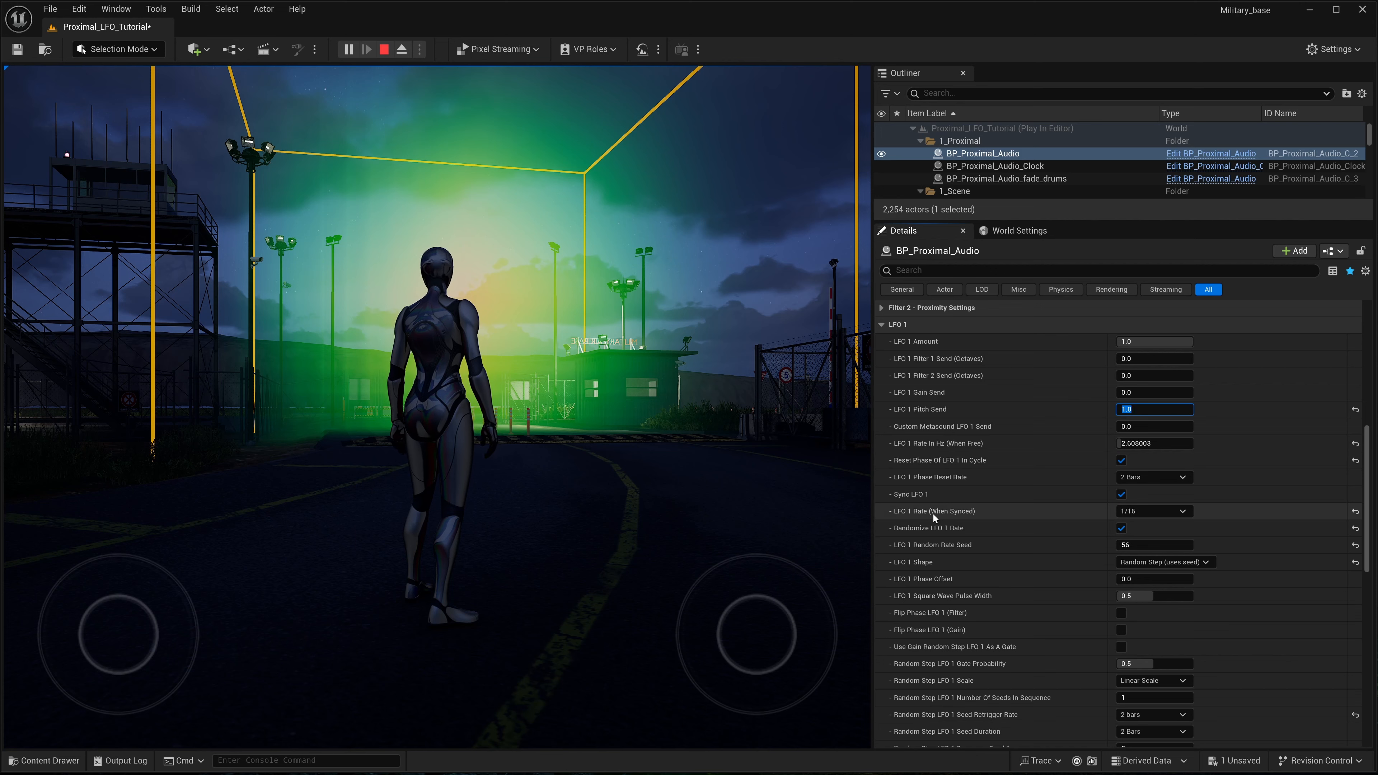
{"action": "left_click", "coordinate": [1188, 511]}
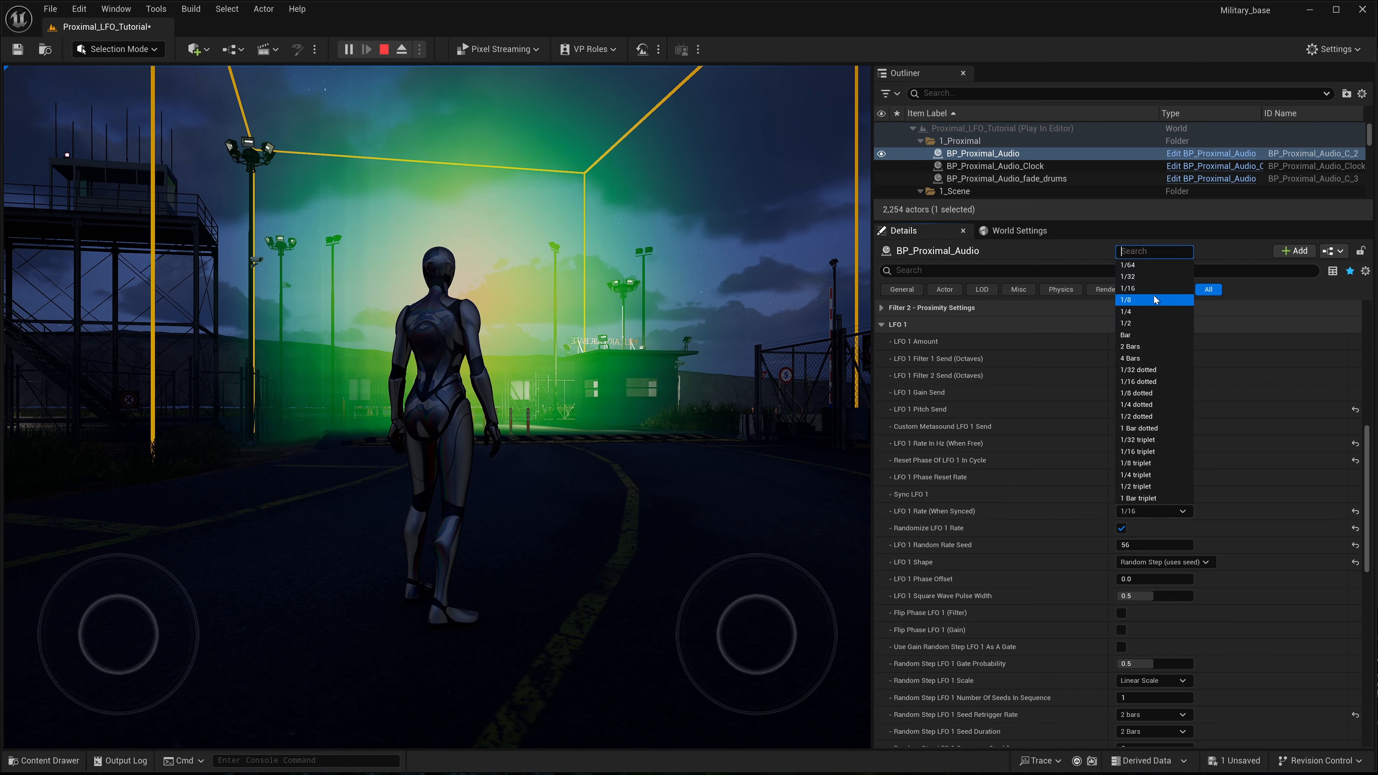
{"action": "left_click", "coordinate": [1138, 302]}
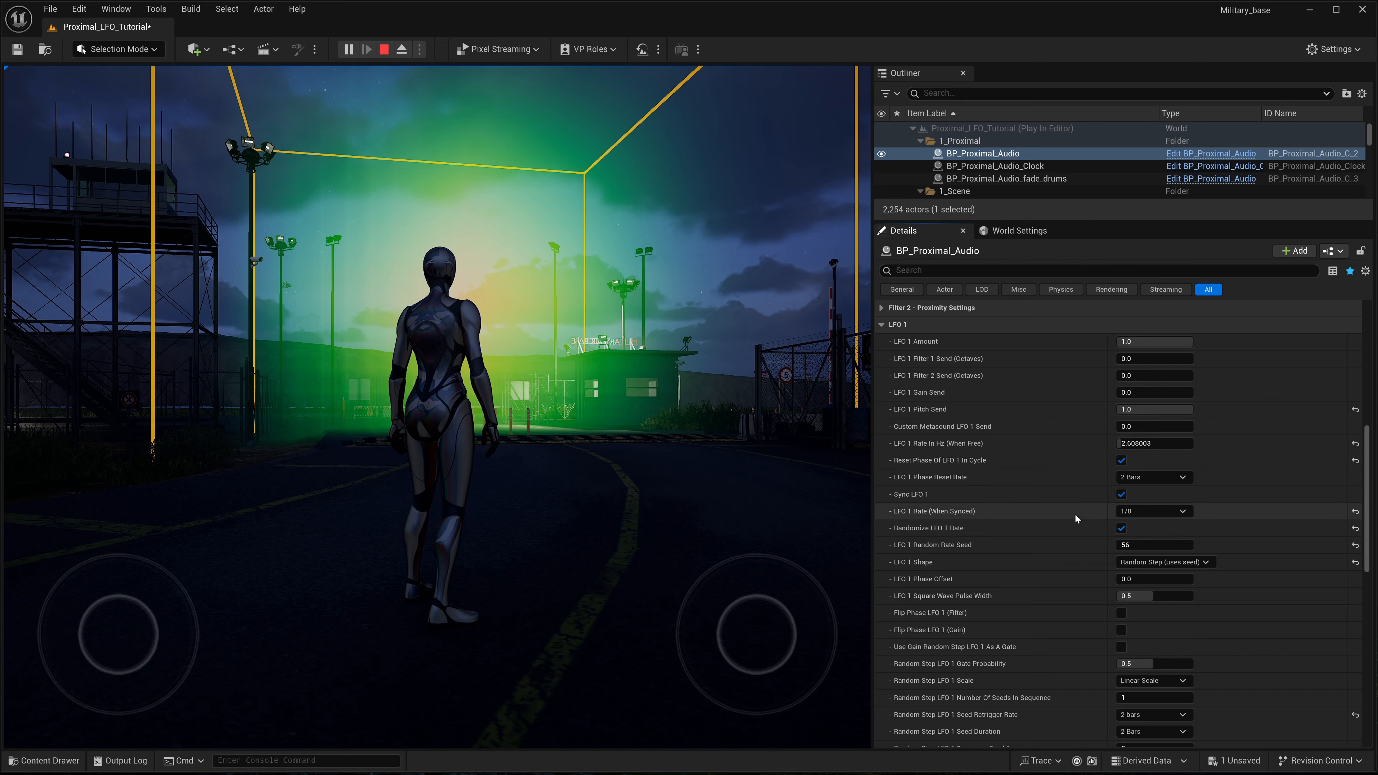
- Set the Random Step LFO 1 Scale of BP_Proximal_Audio to Natural Minor
{"action": "scroll", "coordinate": [1075, 515], "scroll_direction": "down", "scroll_amount": 2}
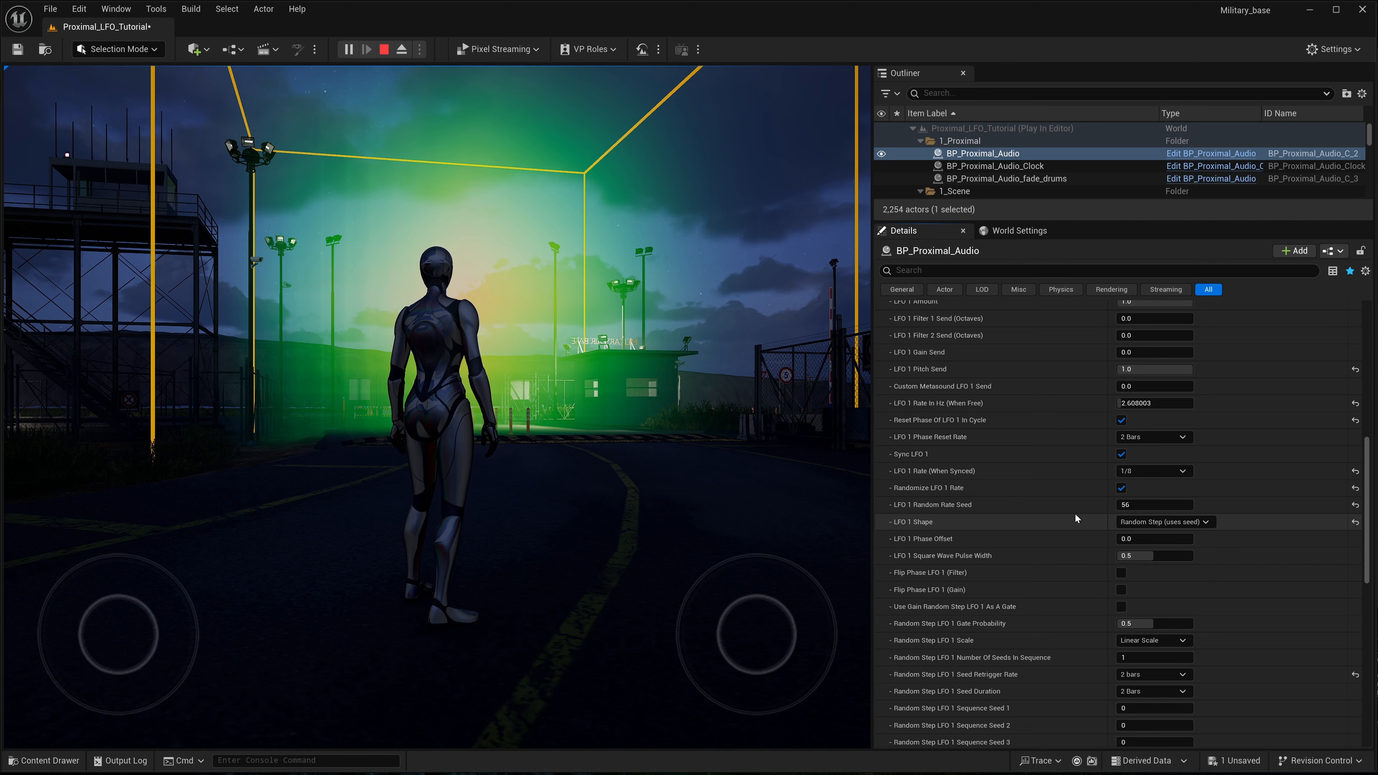
{"action": "scroll", "coordinate": [1066, 523], "scroll_direction": "down", "scroll_amount": 2}
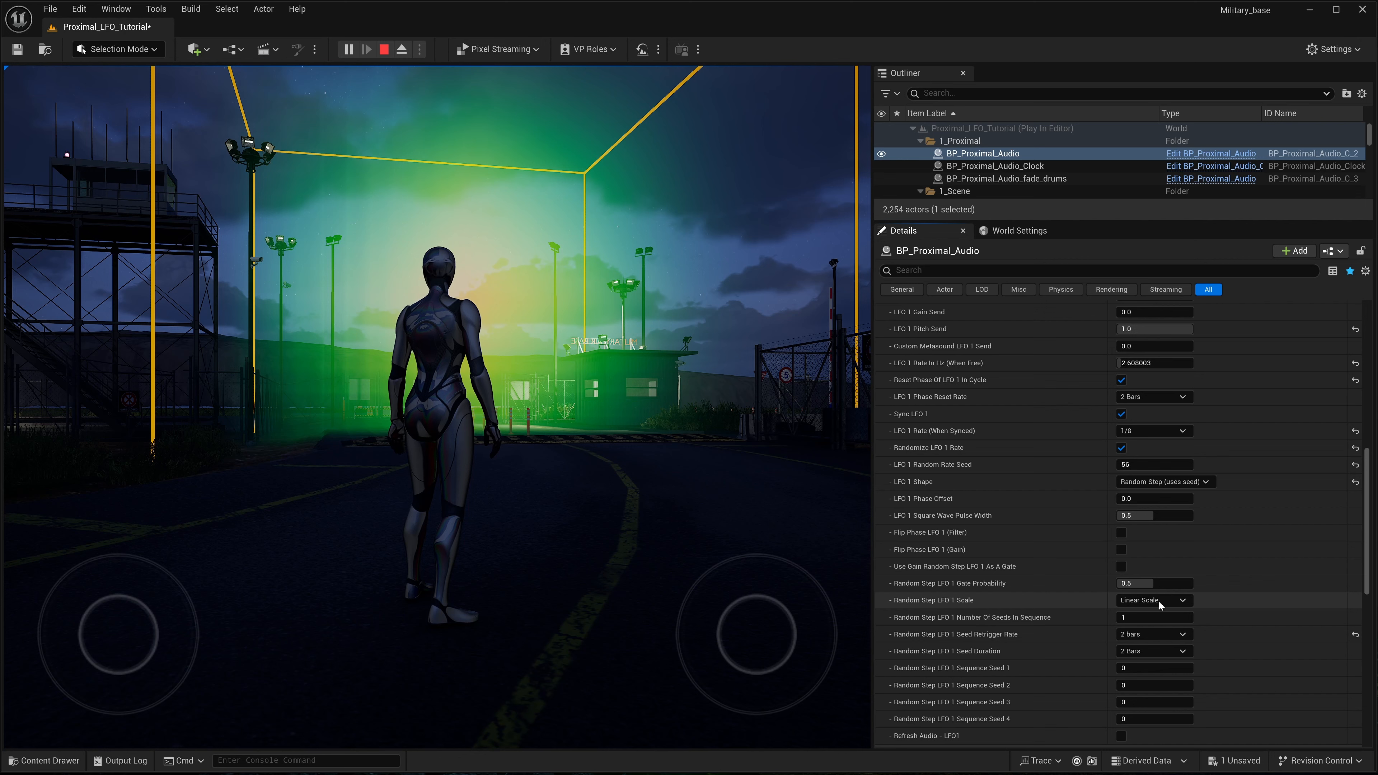
{"action": "left_click", "coordinate": [1187, 602]}
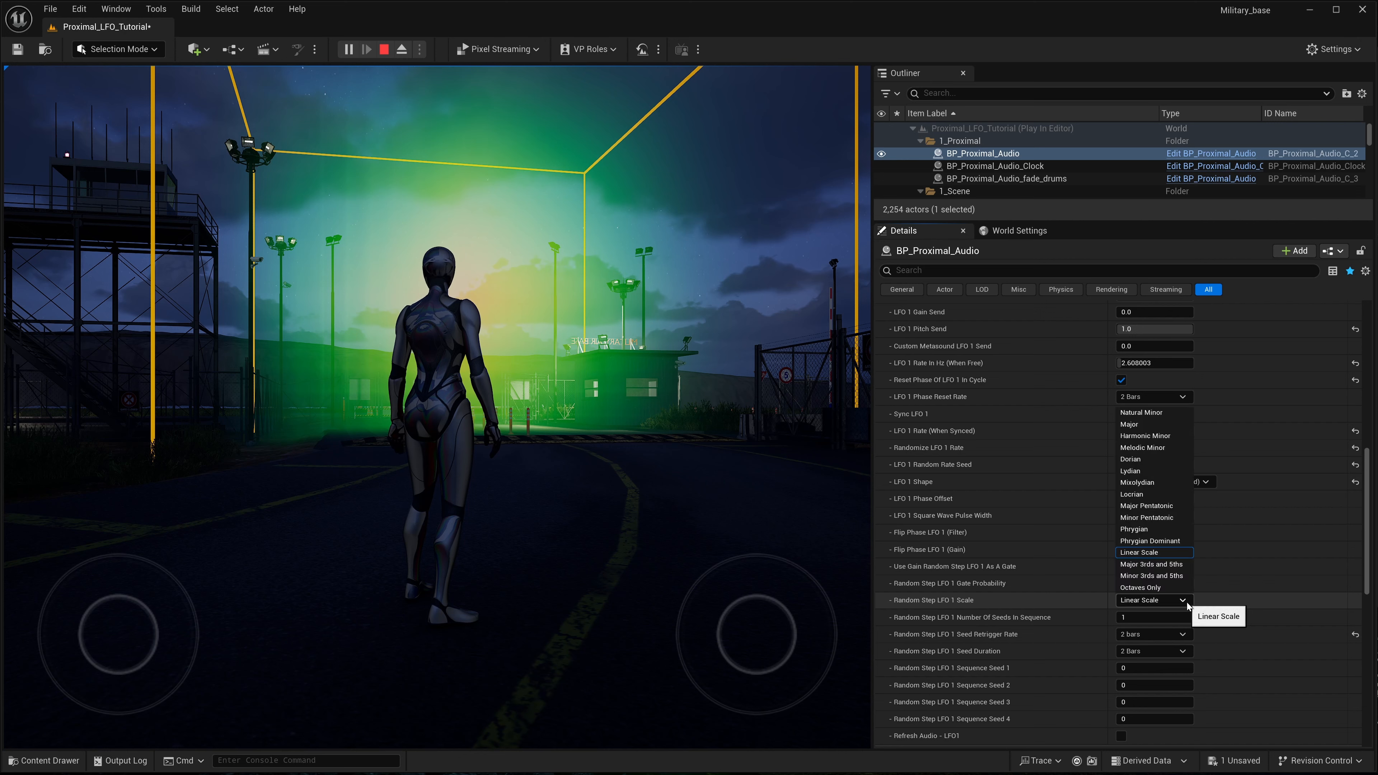
{"action": "left_click", "coordinate": [1170, 414]}
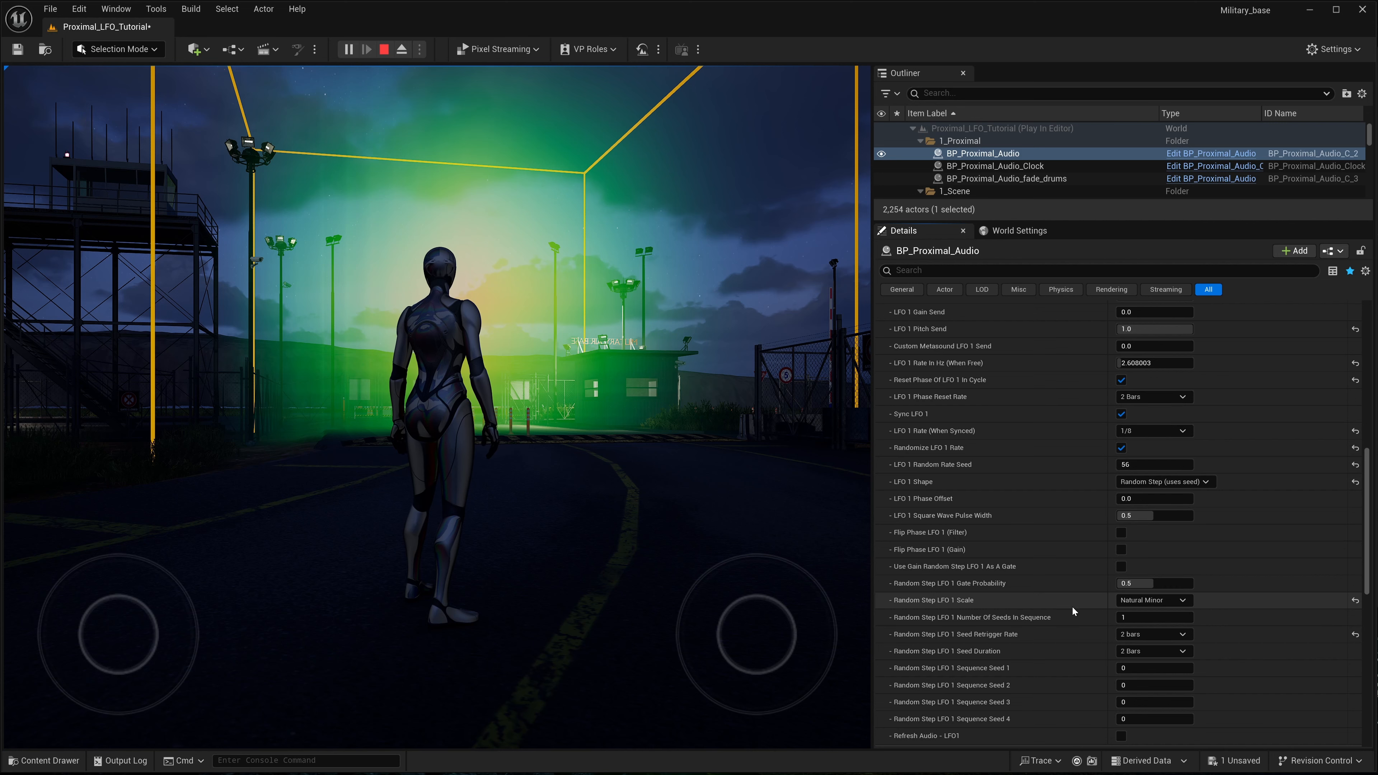
- Change the Random Step LFO 1 Scale of BP_Proximal_Audio to Phrygian Dominant
{"action": "scroll", "coordinate": [1077, 601], "scroll_direction": "down", "scroll_amount": 1}
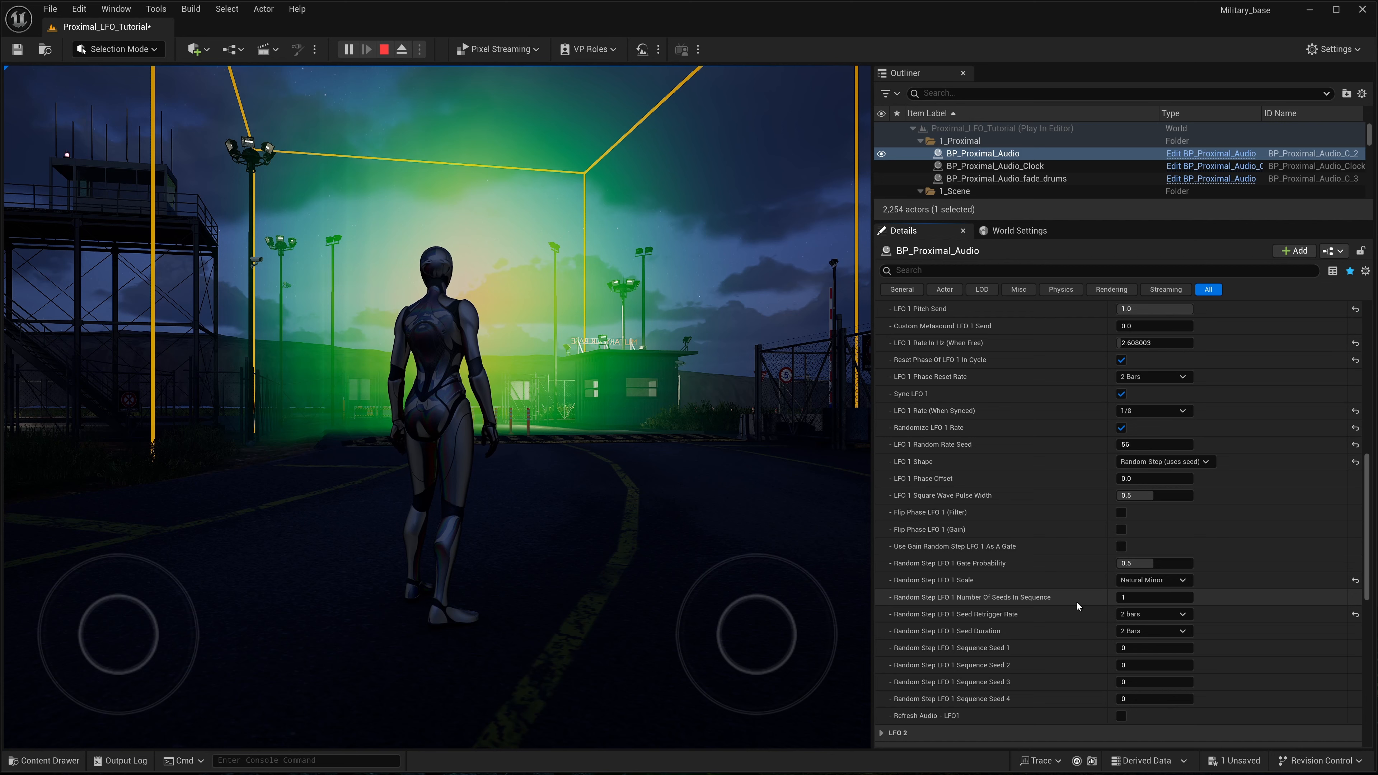
{"action": "left_click", "coordinate": [1188, 582]}
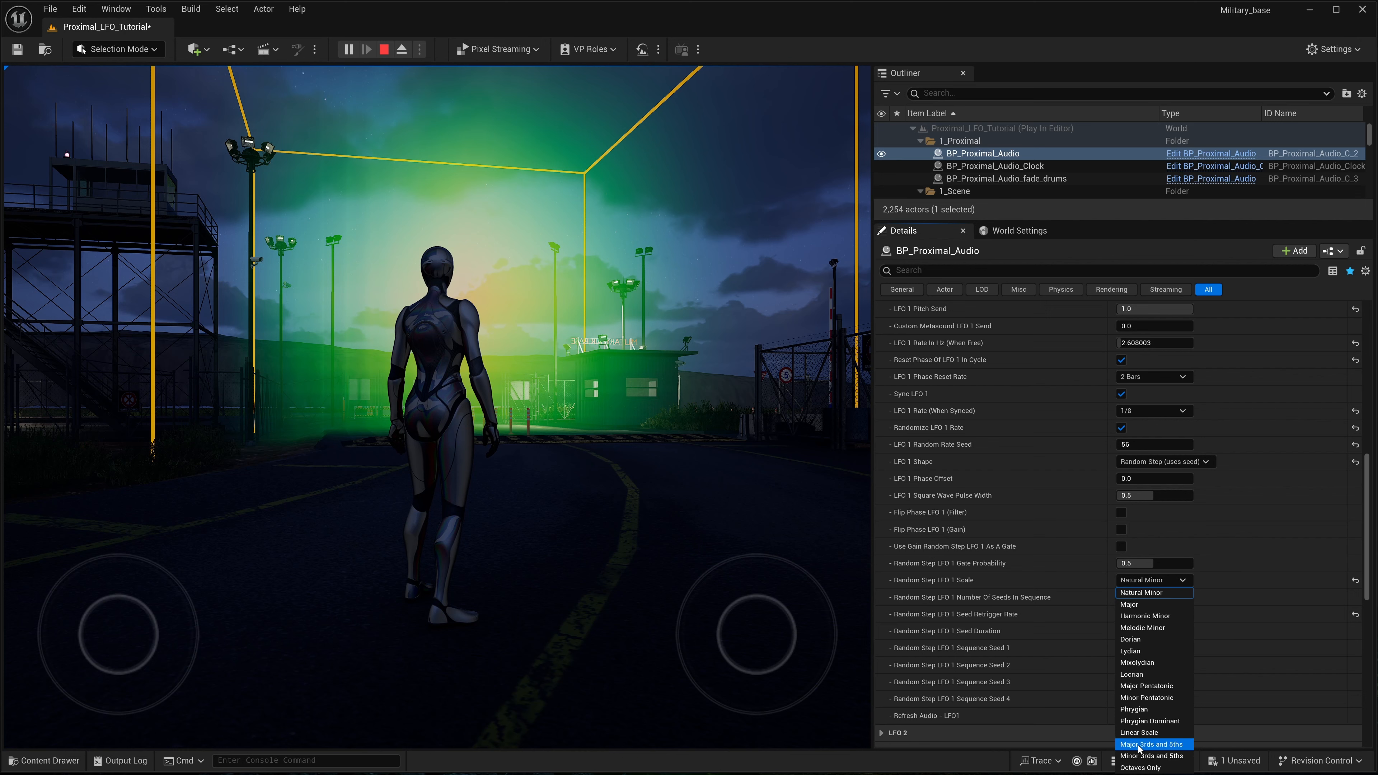
{"action": "left_click", "coordinate": [1170, 722]}
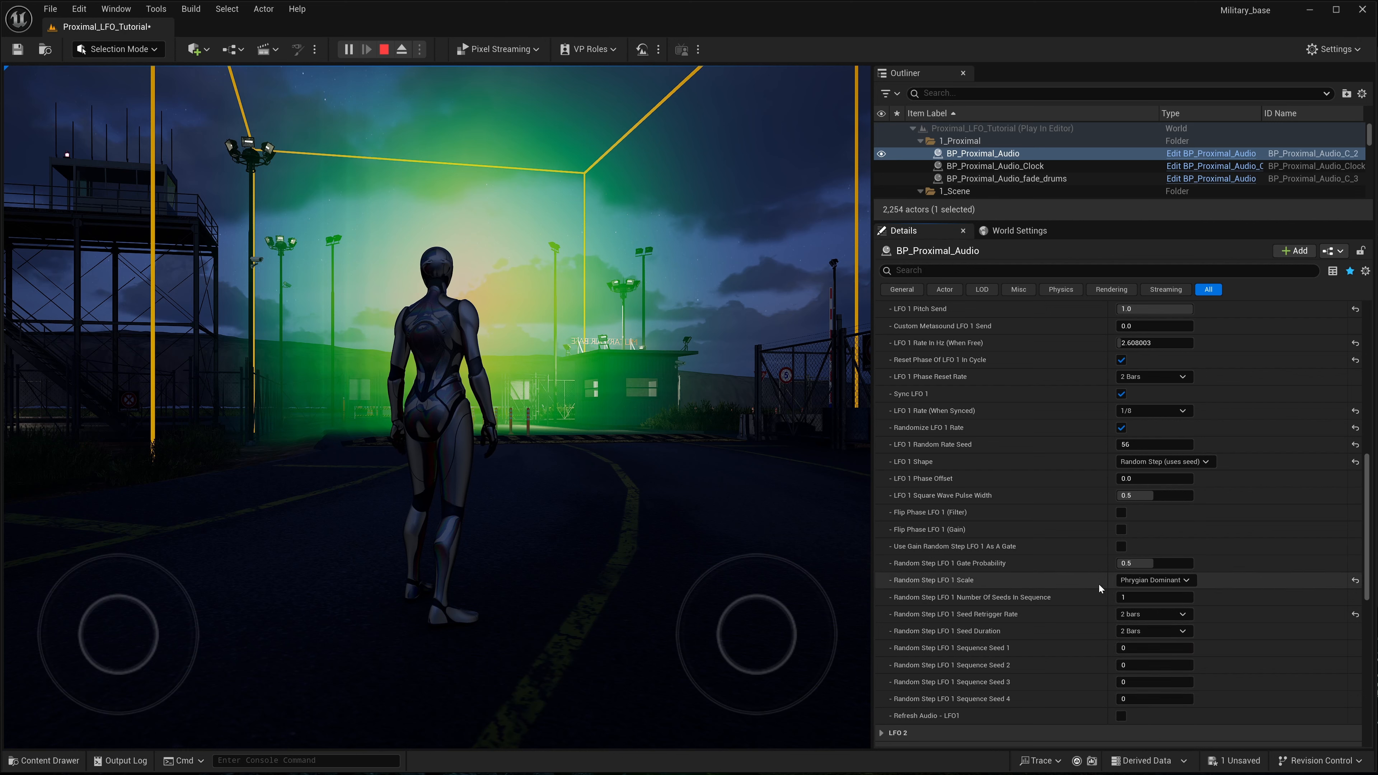
- Try 25 and 56 as the Random Step LFO 1 Sequence Seed 1 of BP_Proximal_Audio and set it back to 0
{"action": "scroll", "coordinate": [1093, 583], "scroll_direction": "down", "scroll_amount": 2}
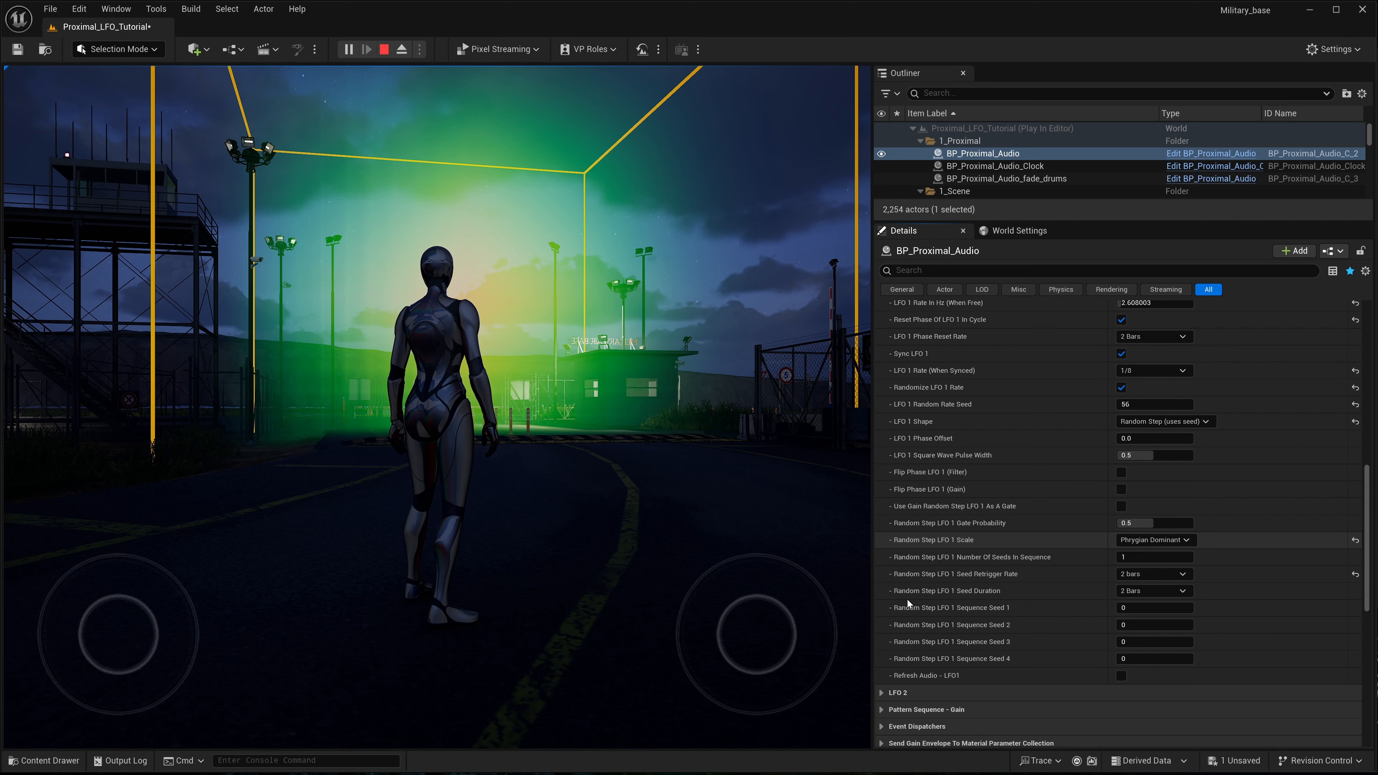
{"action": "key", "text": "XF86AudioLowerVolume"}
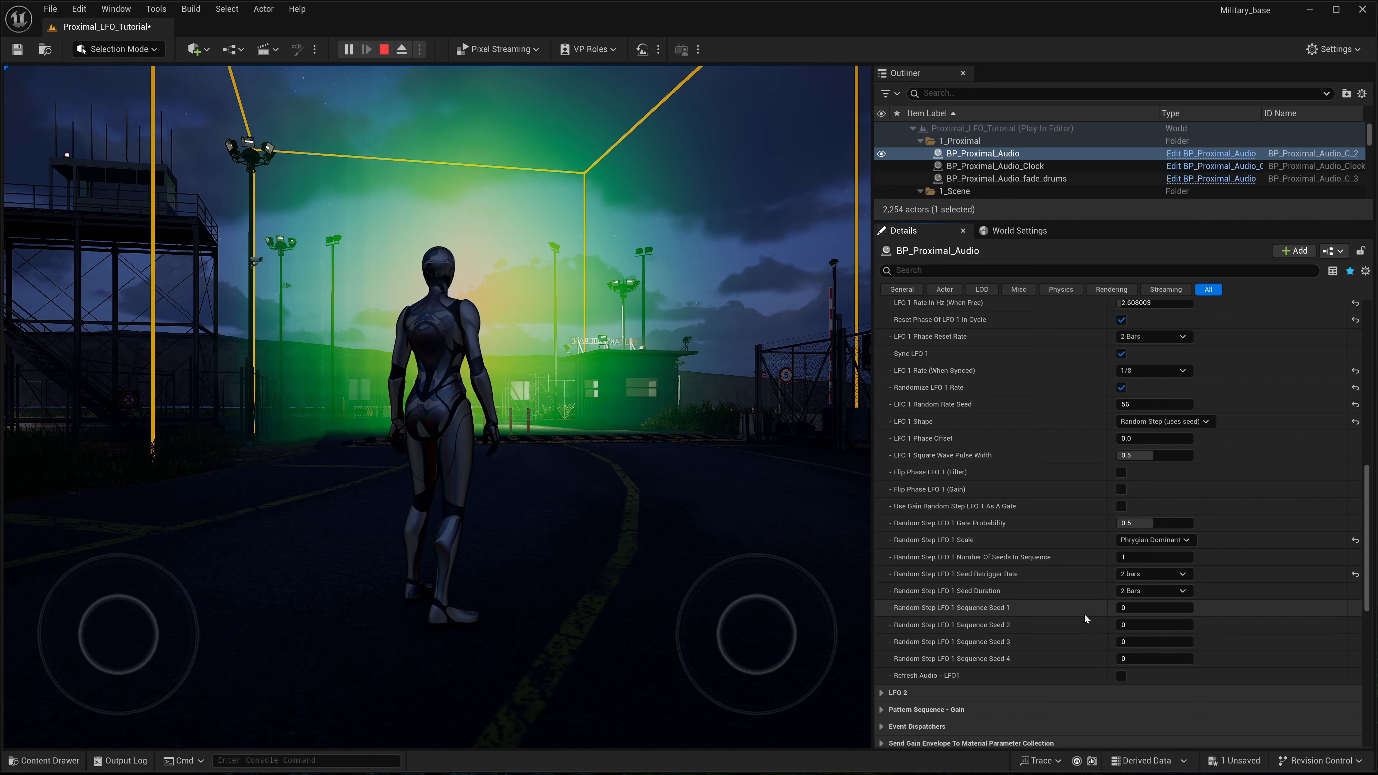
{"action": "left_click", "coordinate": [1128, 559]}
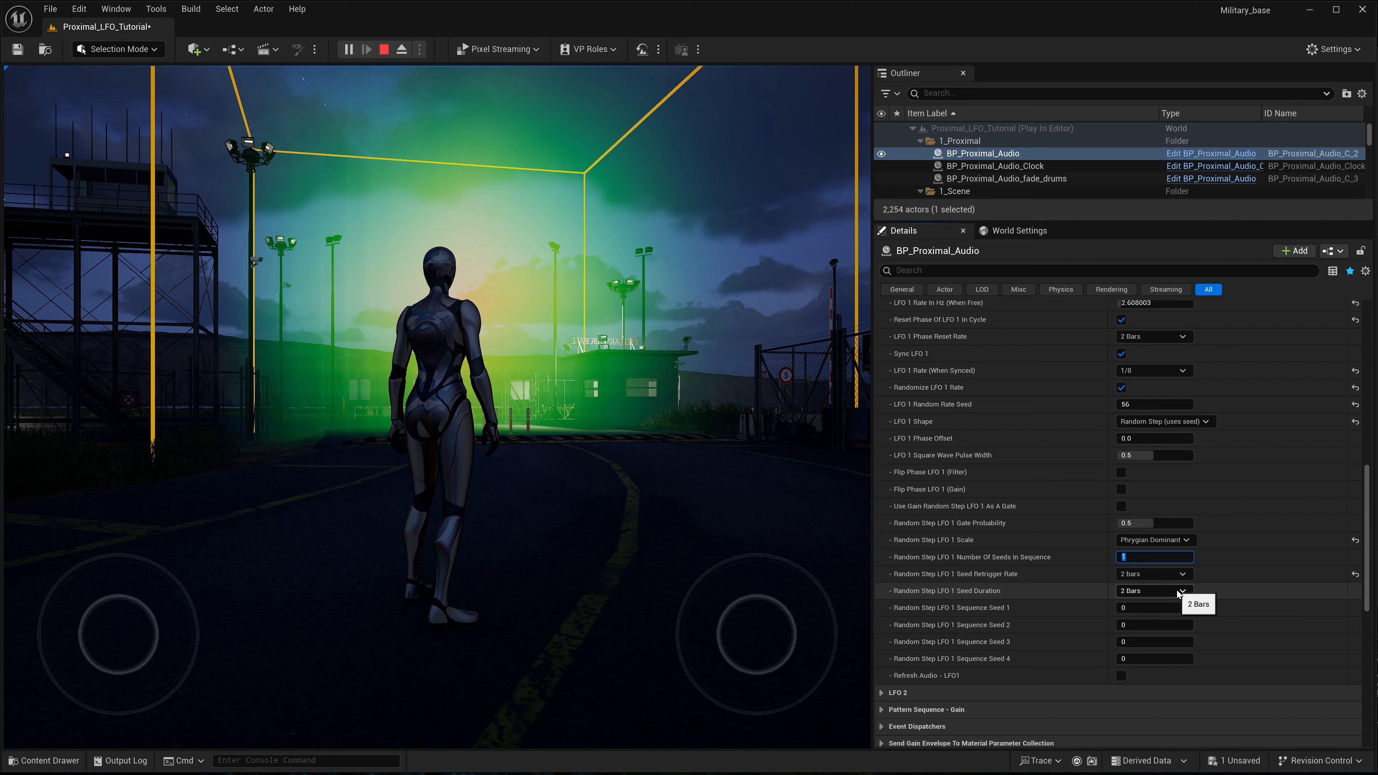
{"action": "left_click", "coordinate": [1129, 608]}
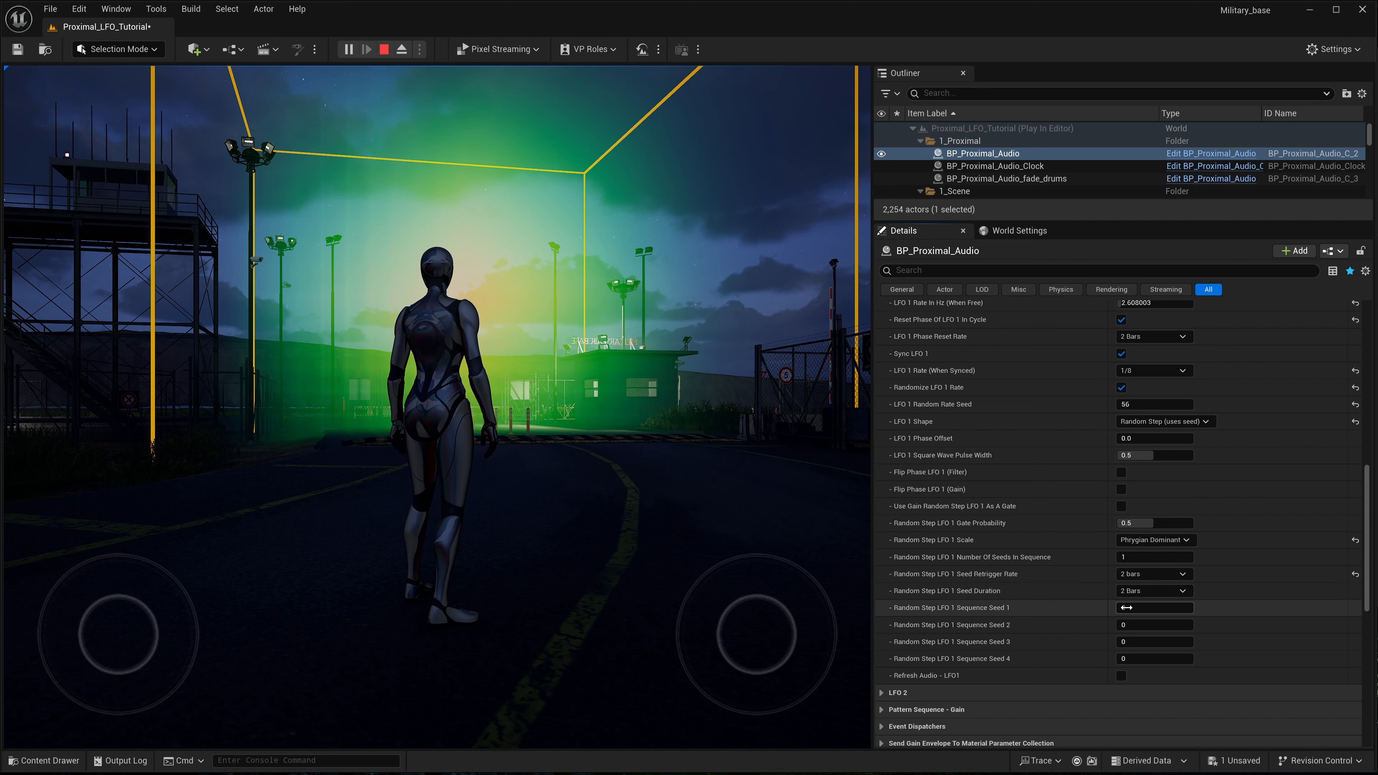
{"action": "type", "text": "25"}
{"action": "key", "text": "Return"}
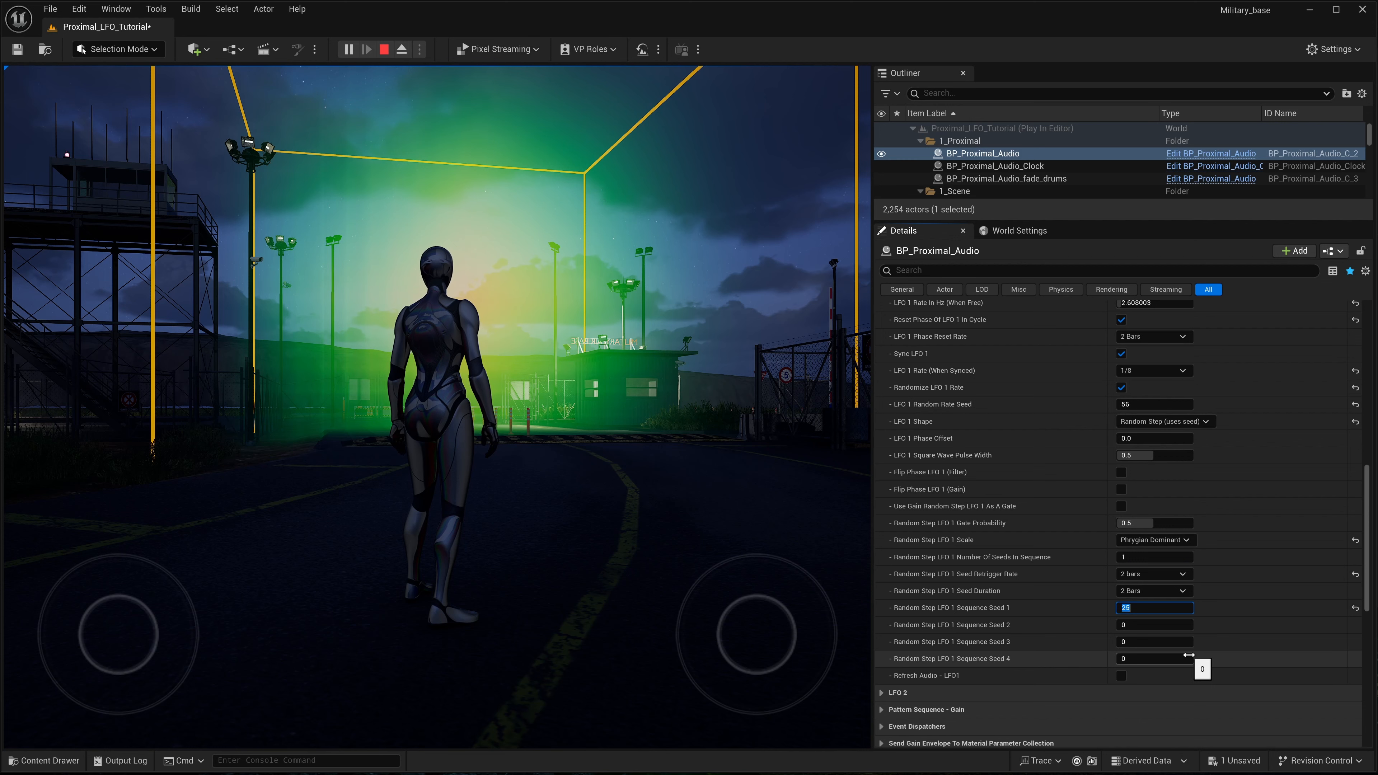
{"action": "type", "text": "5"}
{"action": "key", "text": "Return"}
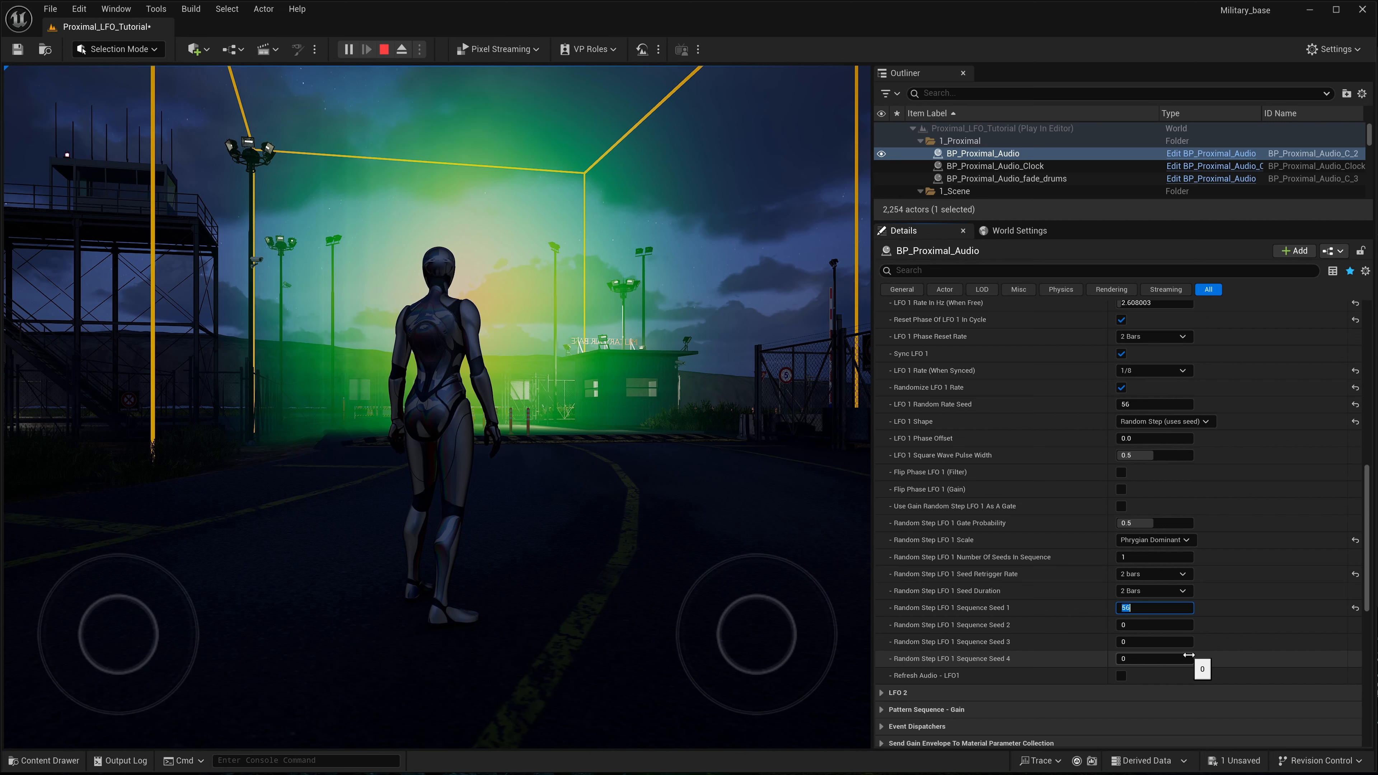
{"action": "left_click", "coordinate": [1073, 608]}
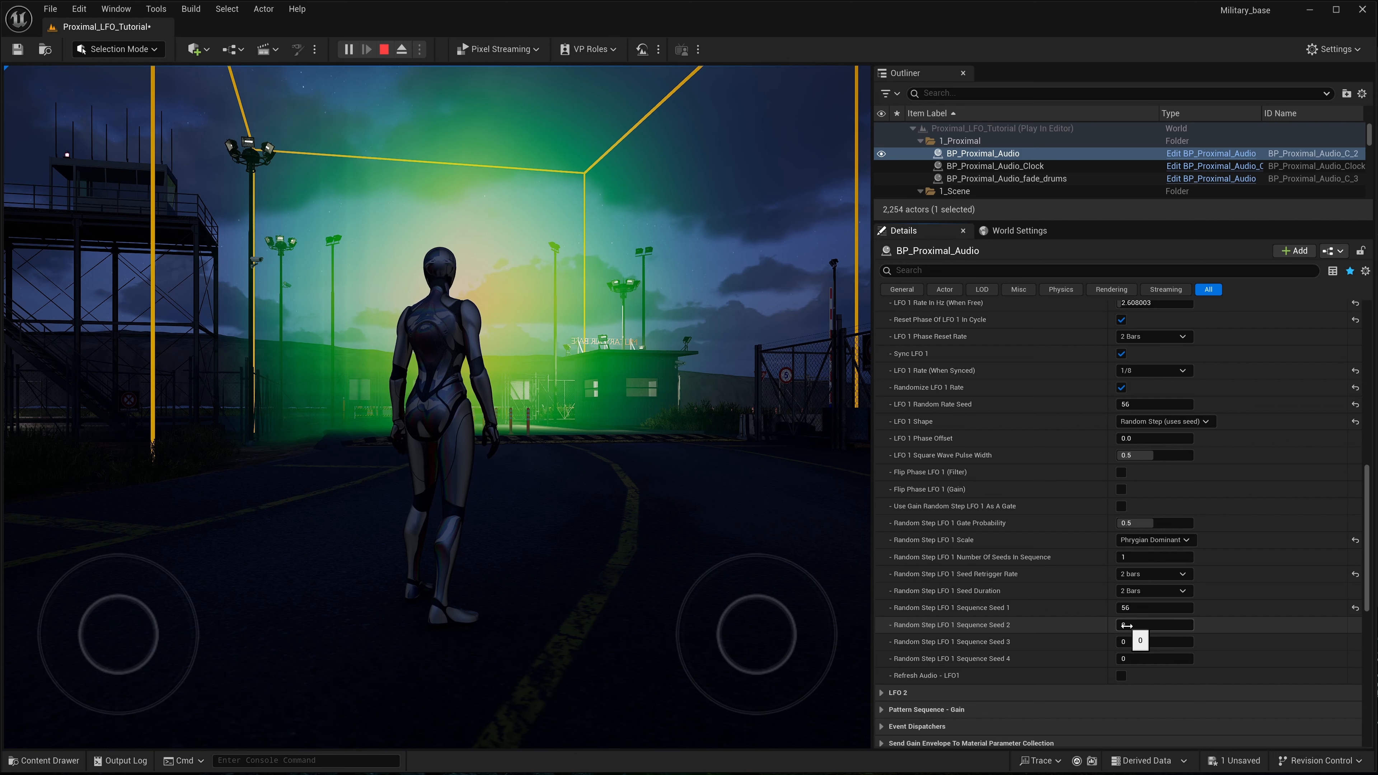
{"action": "left_click", "coordinate": [1126, 608]}
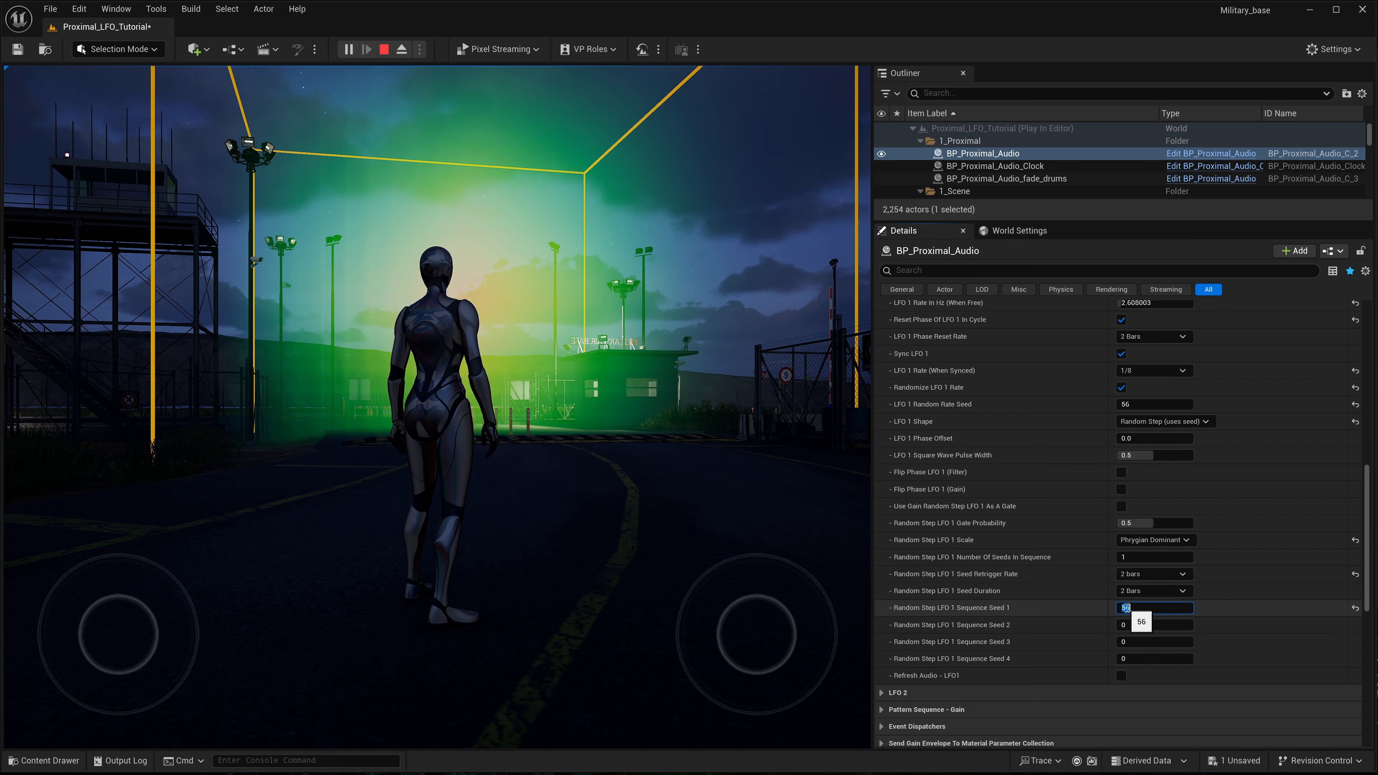
{"action": "type", "text": "0"}
- Set Random Step LFO 1 Sequence Seeds 3 and 4 to 56 and the number of seeds in sequence to 4
{"action": "left_click", "coordinate": [1126, 642]}
{"action": "type", "text": "56"}
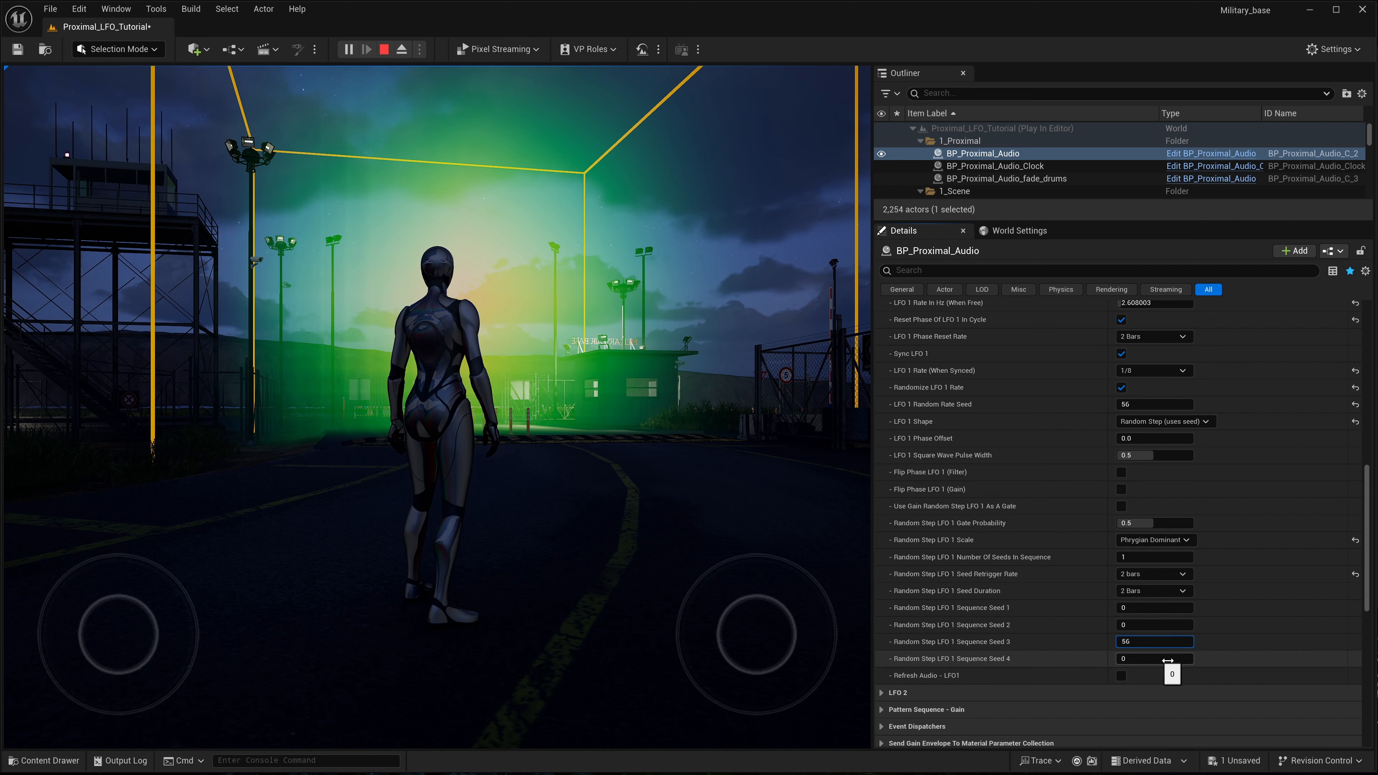
{"action": "left_click", "coordinate": [1137, 659]}
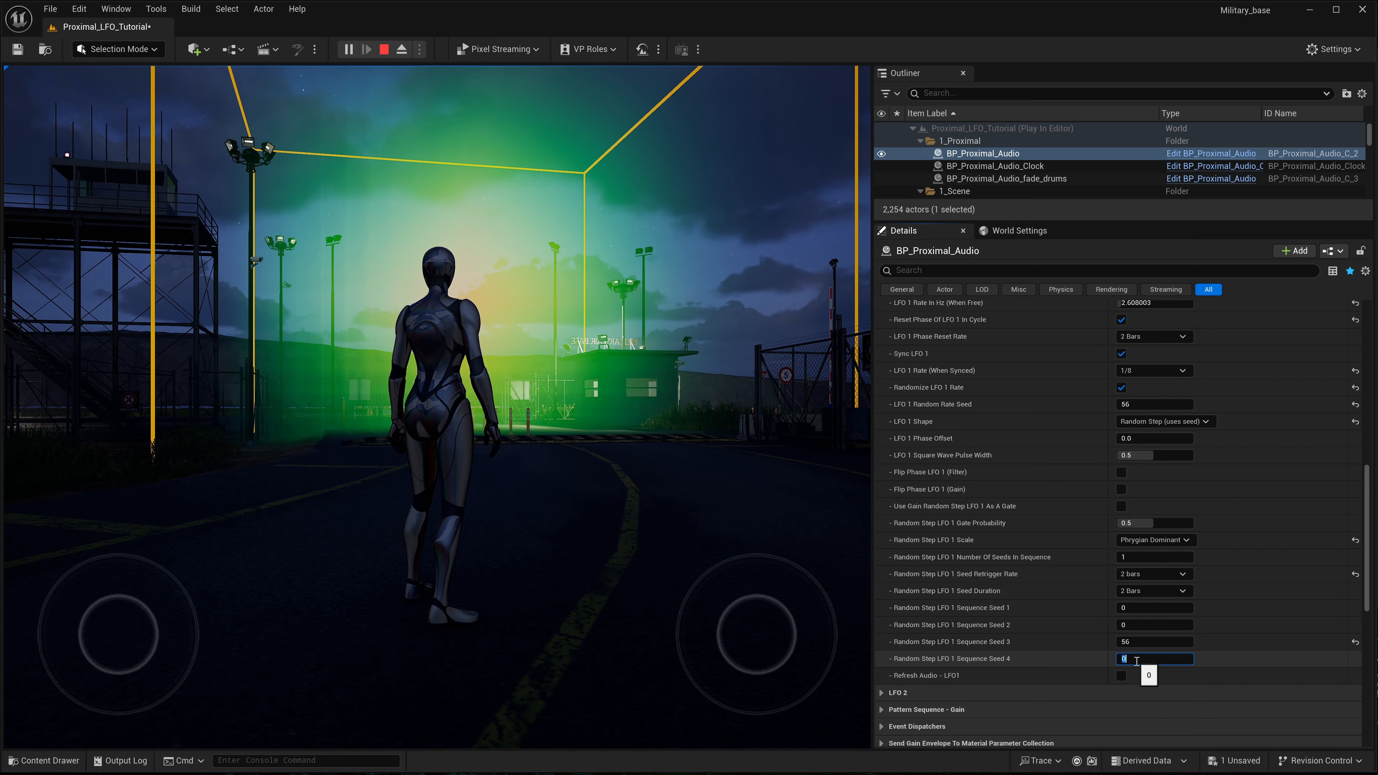
{"action": "type", "text": "56"}
{"action": "key", "text": "Return"}
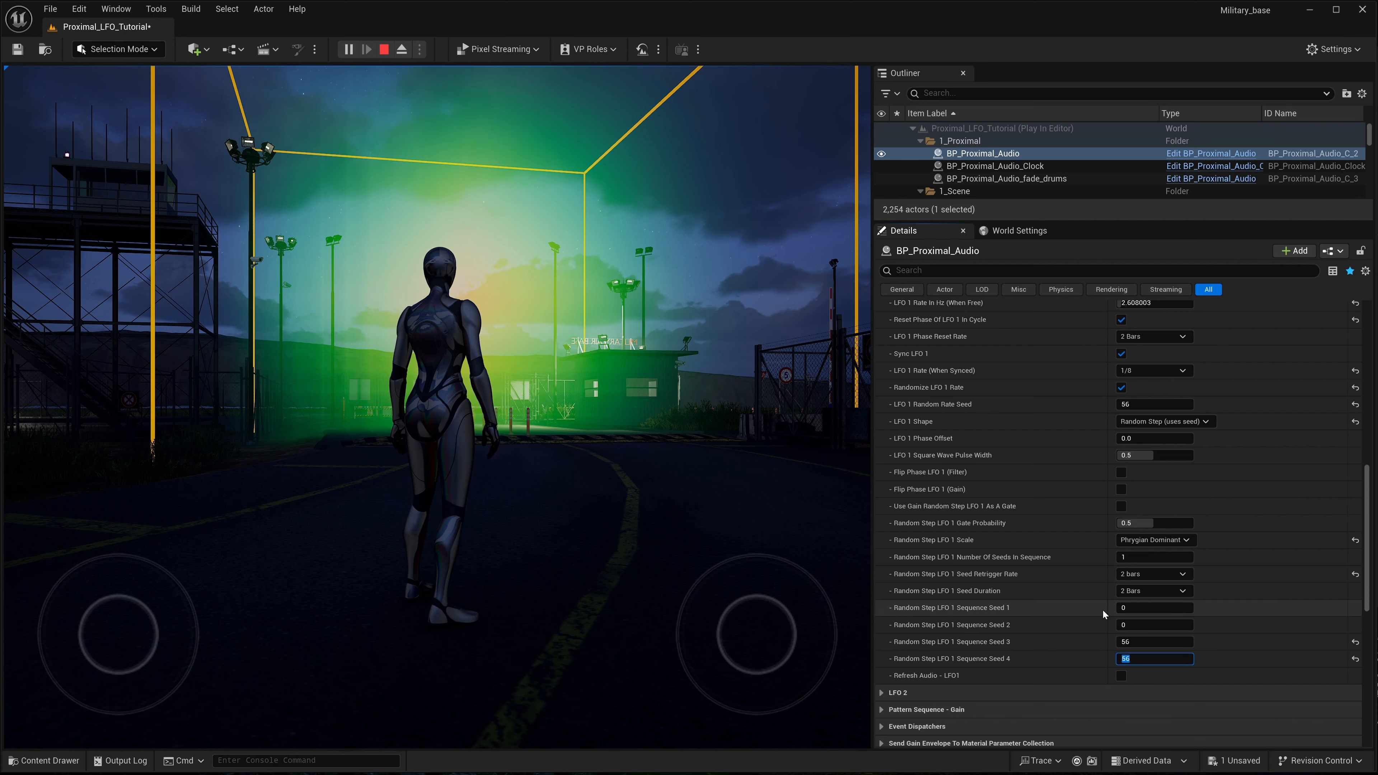
{"action": "key", "text": "Return"}
{"action": "left_click", "coordinate": [1136, 557]}
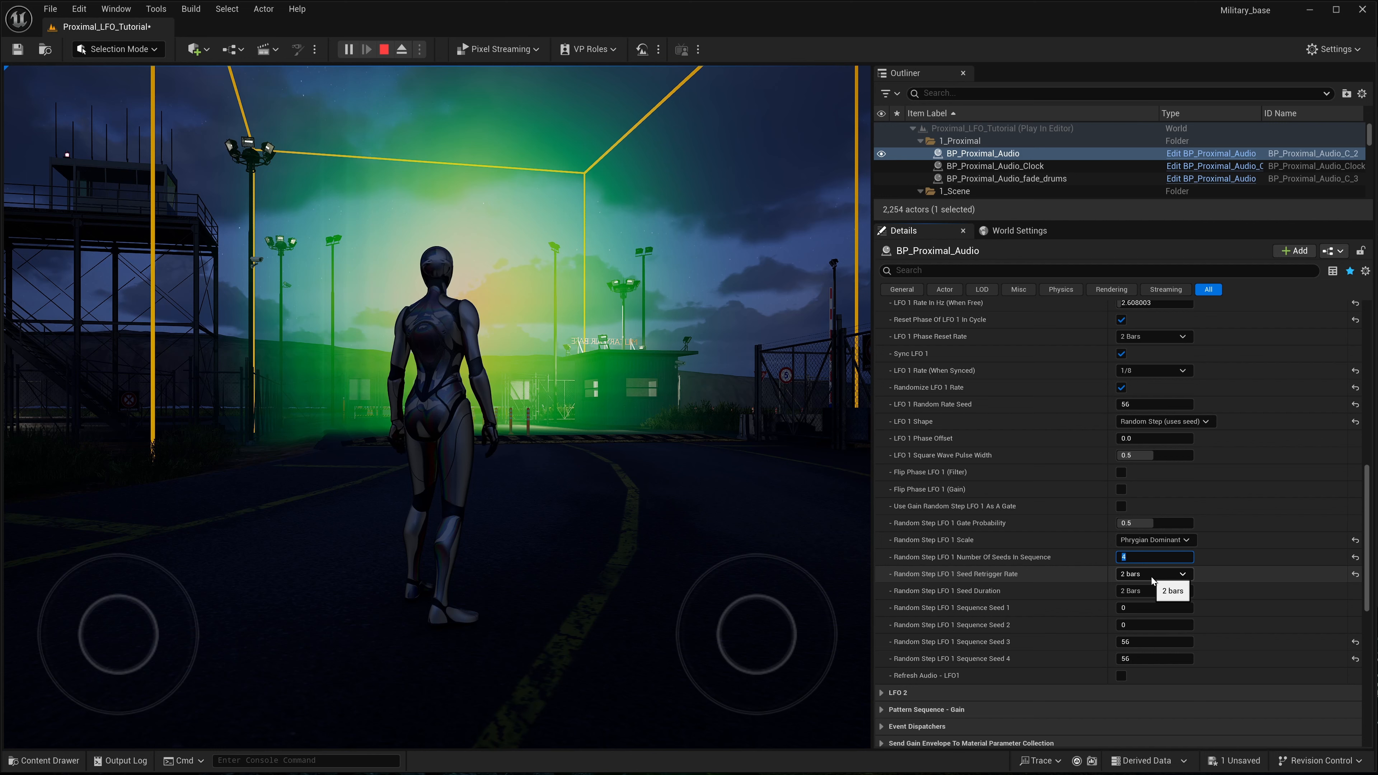
{"action": "left_click", "coordinate": [1081, 558]}
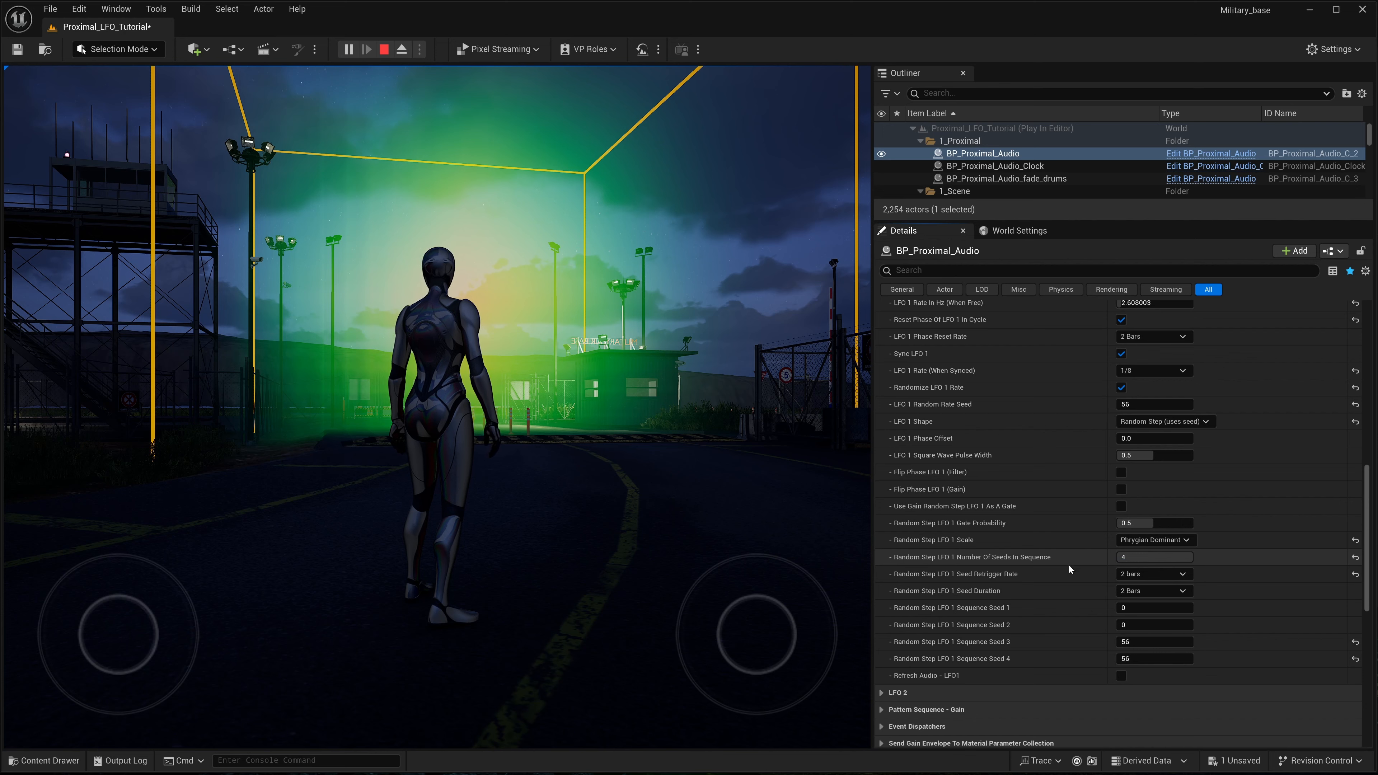
- Expand the Envelopes settings of BP_Proximal_Audio and set the Envelope Type to ADSR
{"action": "scroll", "coordinate": [1068, 565], "scroll_direction": "down", "scroll_amount": 2}
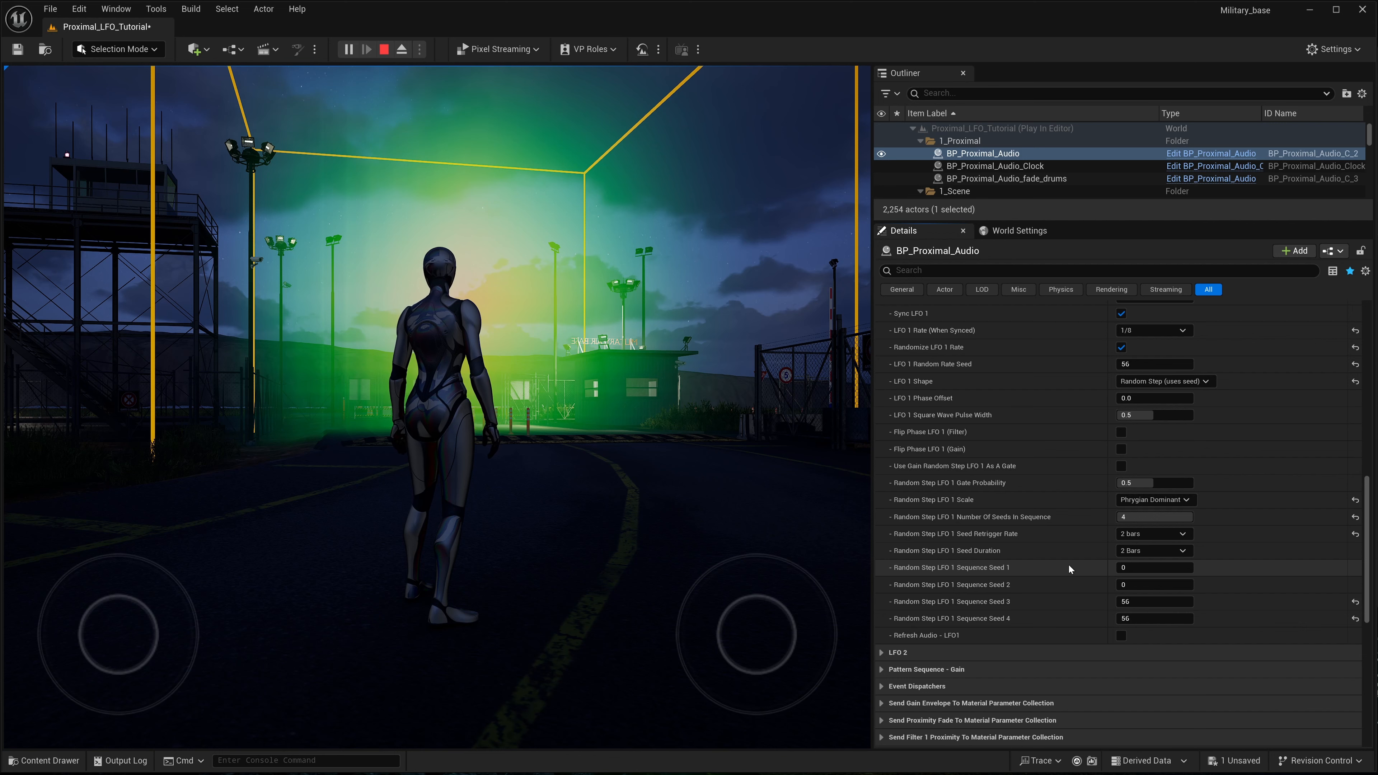
{"action": "scroll", "coordinate": [1031, 596], "scroll_direction": "up", "scroll_amount": 7}
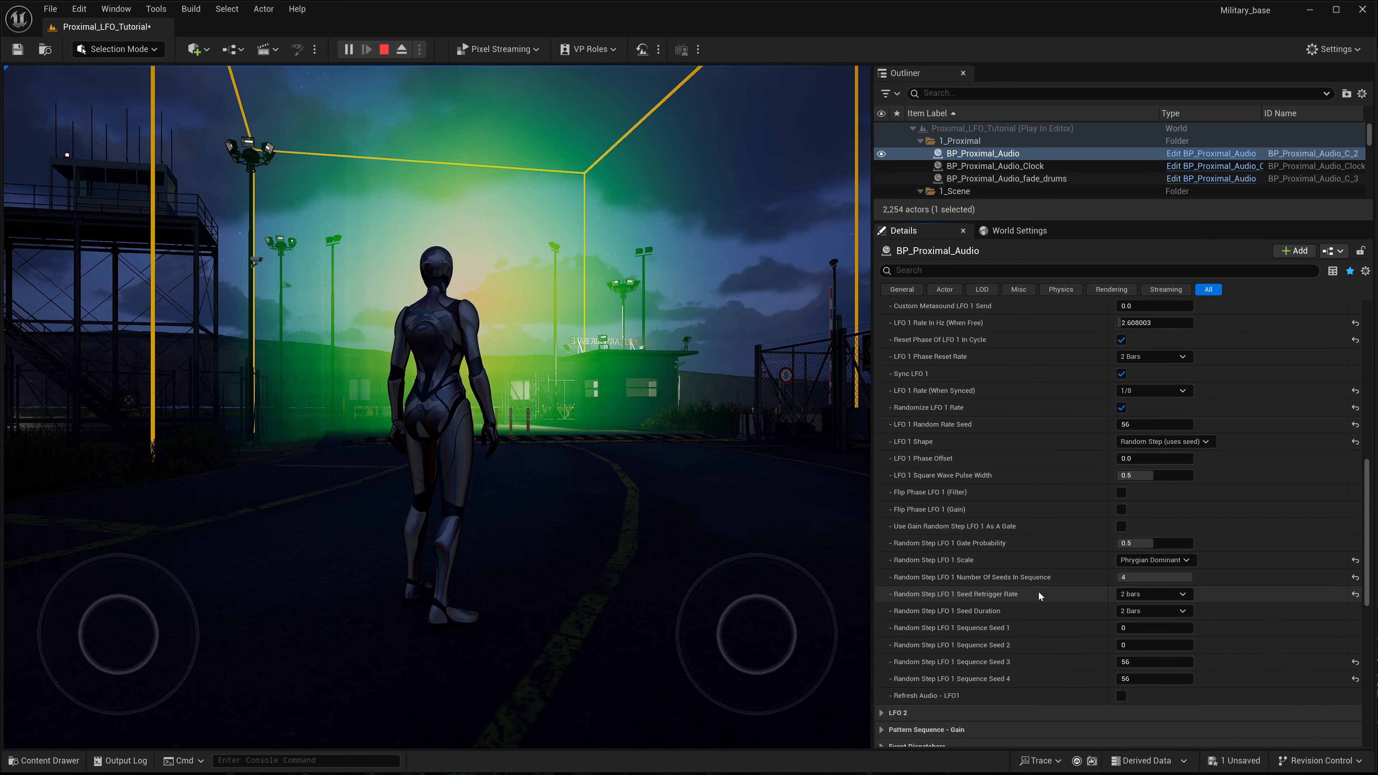
{"action": "scroll", "coordinate": [1044, 590], "scroll_direction": "up", "scroll_amount": 3}
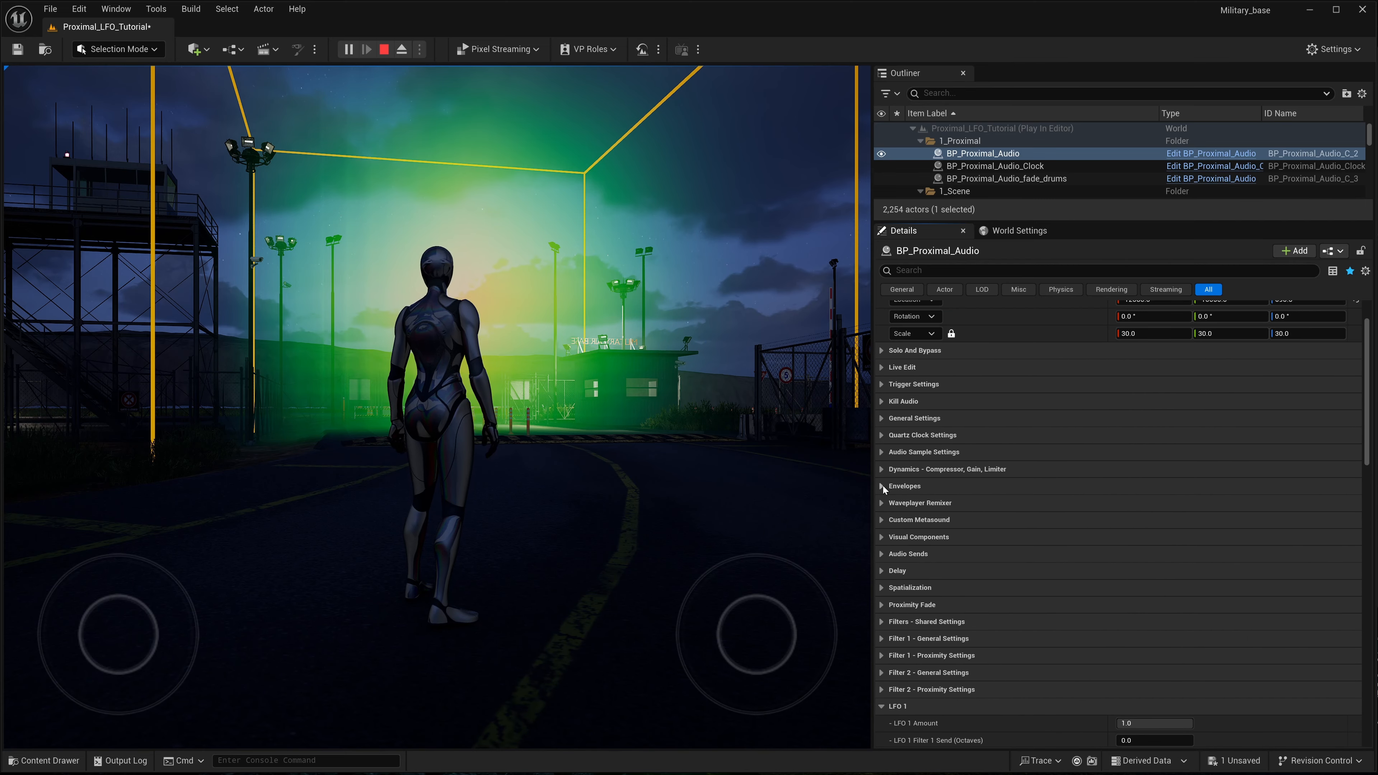
{"action": "left_click", "coordinate": [882, 486]}
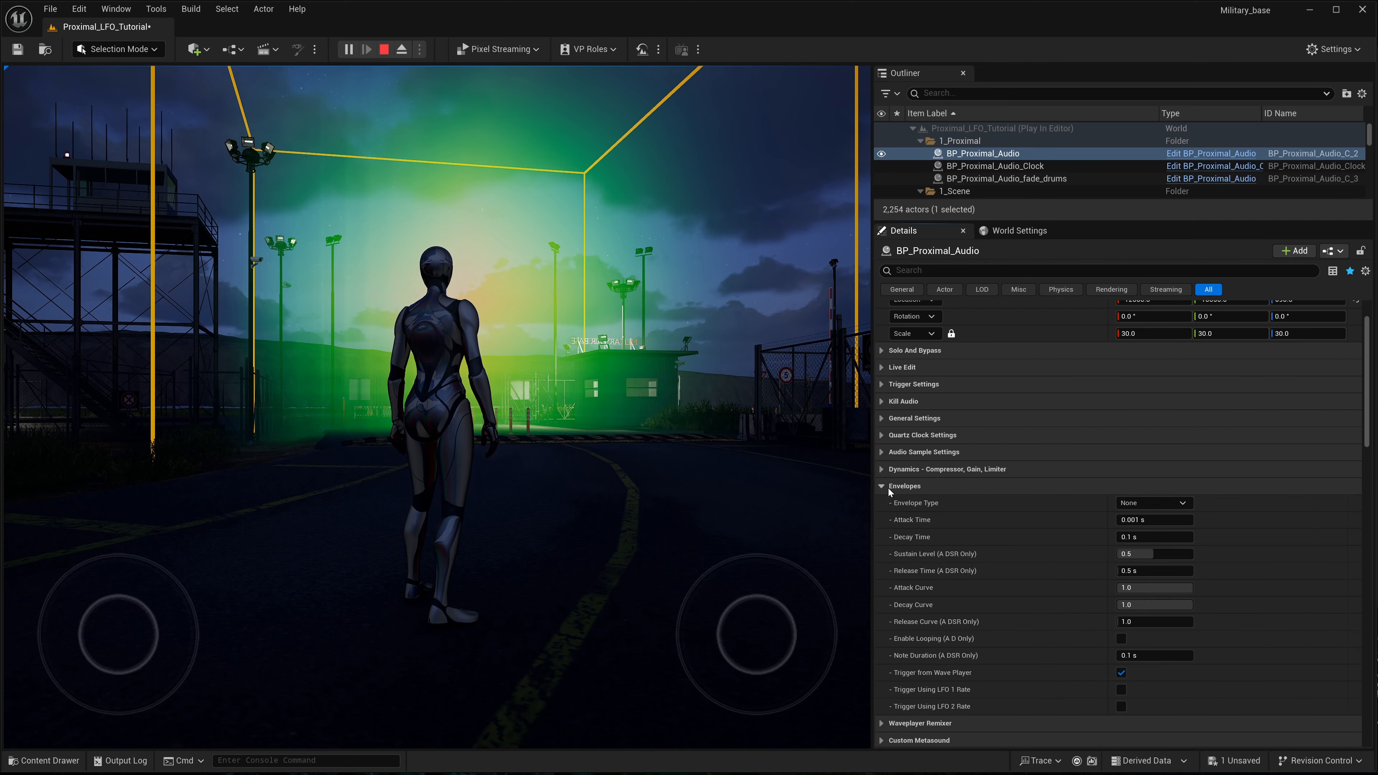
{"action": "left_click", "coordinate": [1183, 504]}
{"action": "left_click", "coordinate": [1139, 521]}
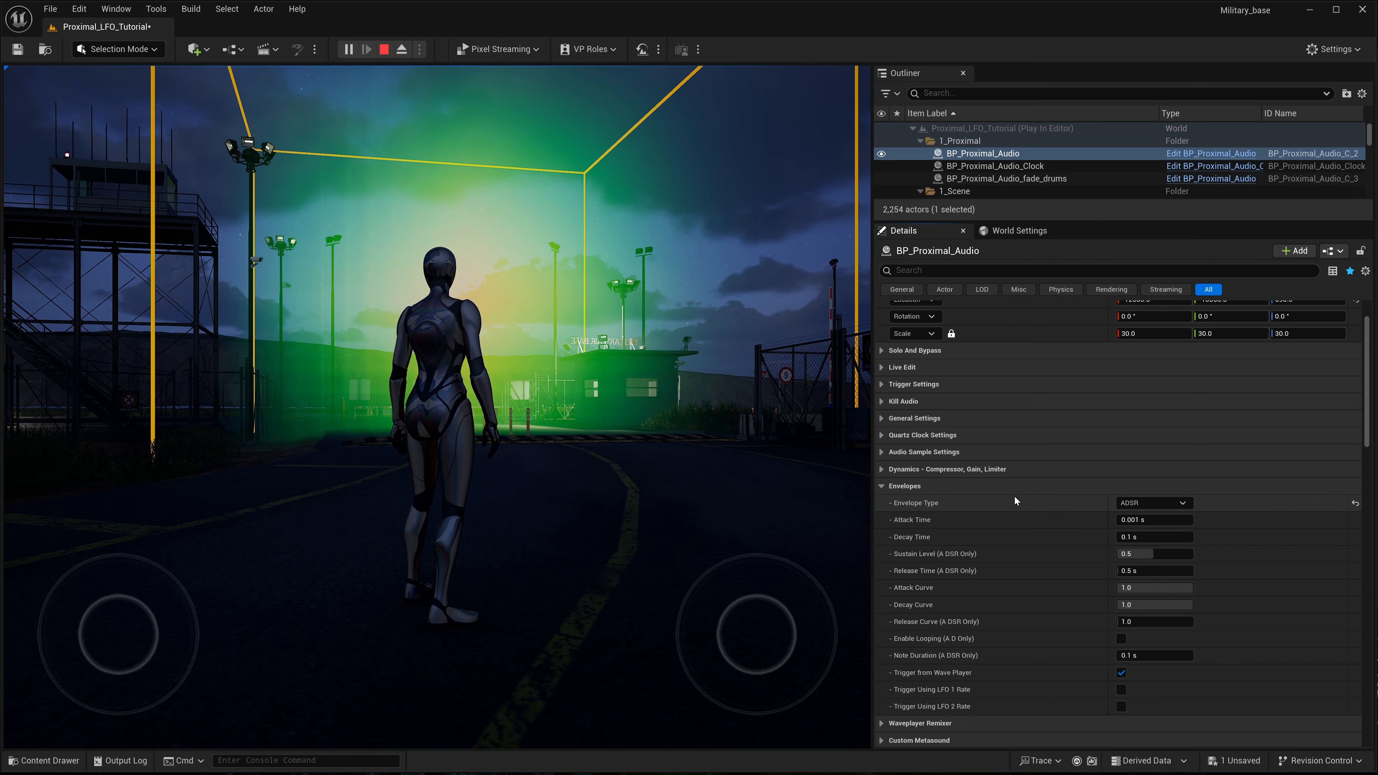
- Trigger the ADSR envelope using the LFO 1 rate instead of the wave player and set its Release Time to about 0.139 s
{"action": "left_click", "coordinate": [1066, 488]}
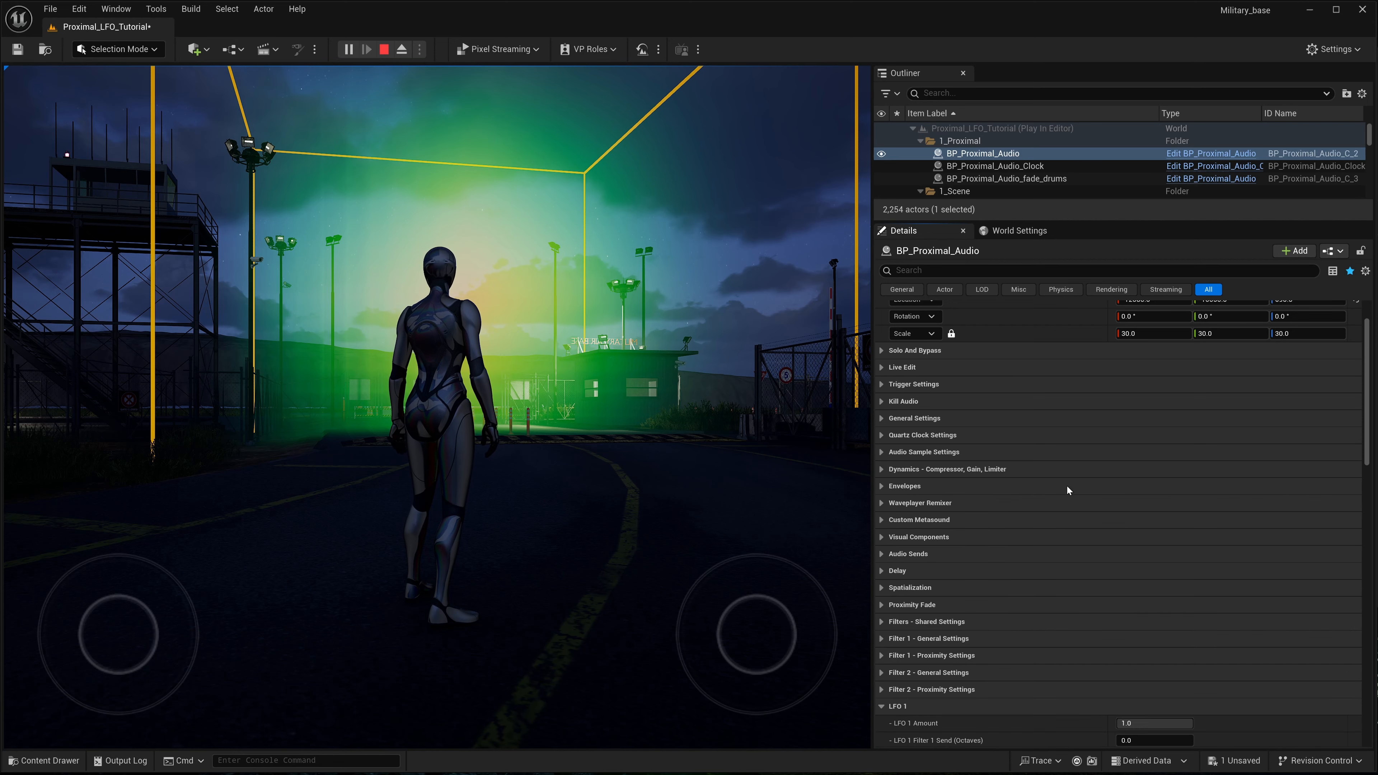
{"action": "left_click", "coordinate": [882, 486]}
{"action": "scroll", "coordinate": [993, 559], "scroll_direction": "down", "scroll_amount": 2}
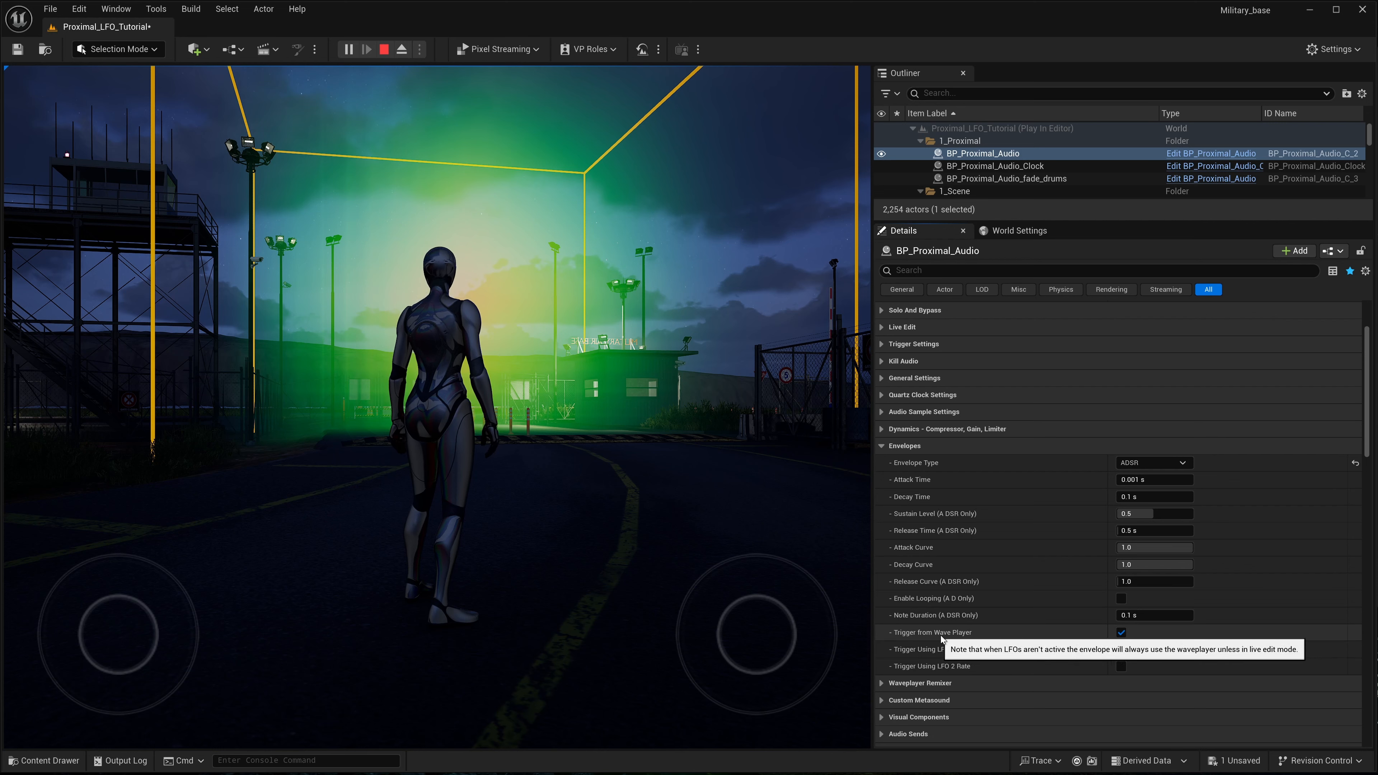
{"action": "left_click", "coordinate": [1120, 633]}
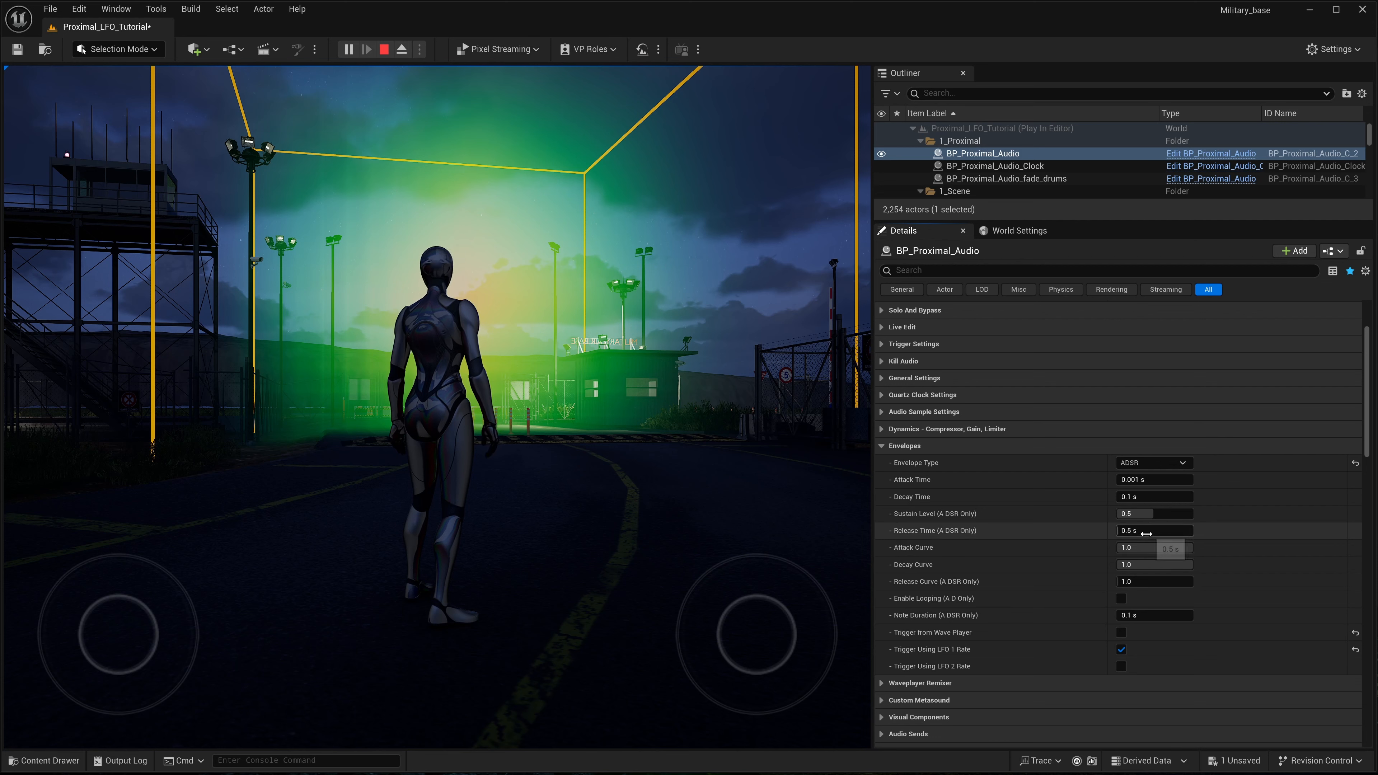
{"action": "mouse_move", "coordinate": [1152, 533]}
{"action": "left_mouse_down"}
{"action": "mouse_move", "coordinate": [1129, 533]}
{"action": "mouse_move", "coordinate": [1151, 531]}
{"action": "left_mouse_up"}
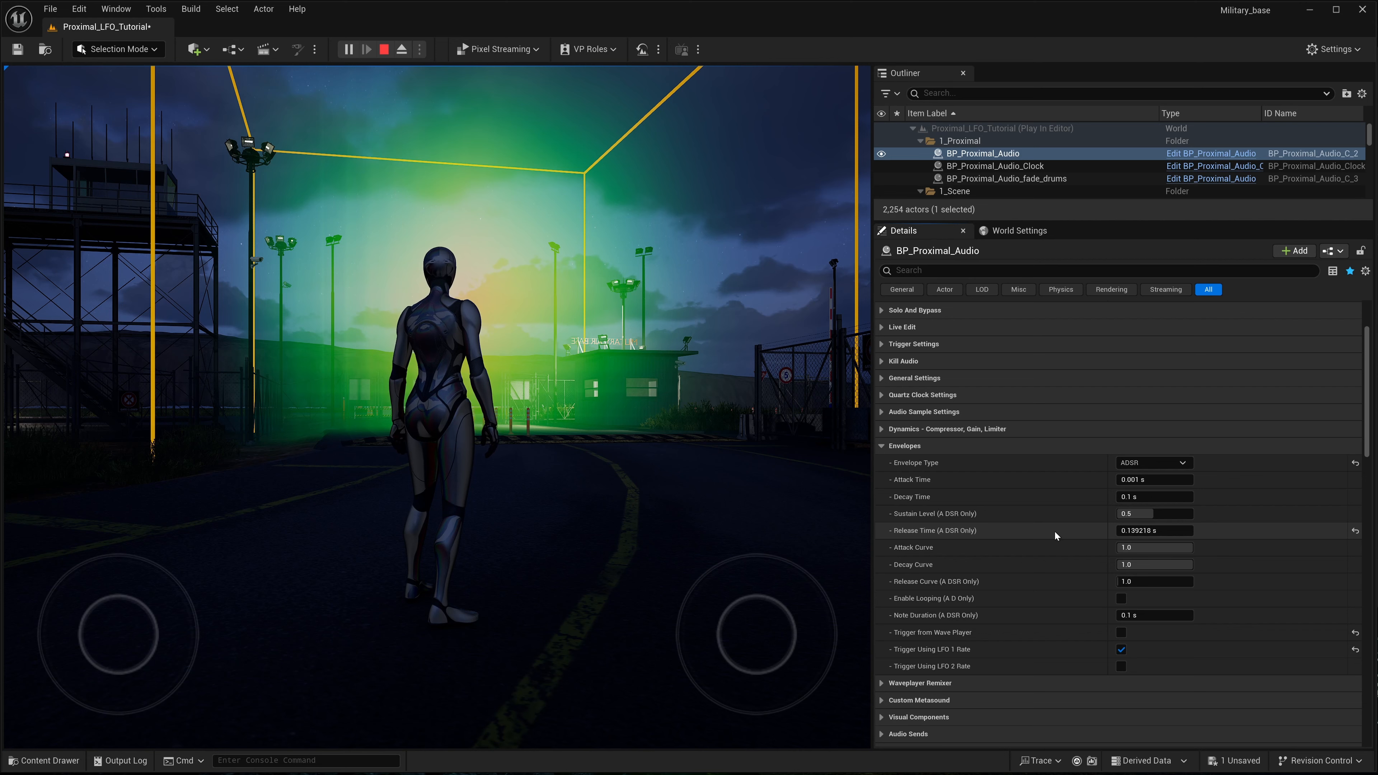
{"action": "key", "text": "k"}
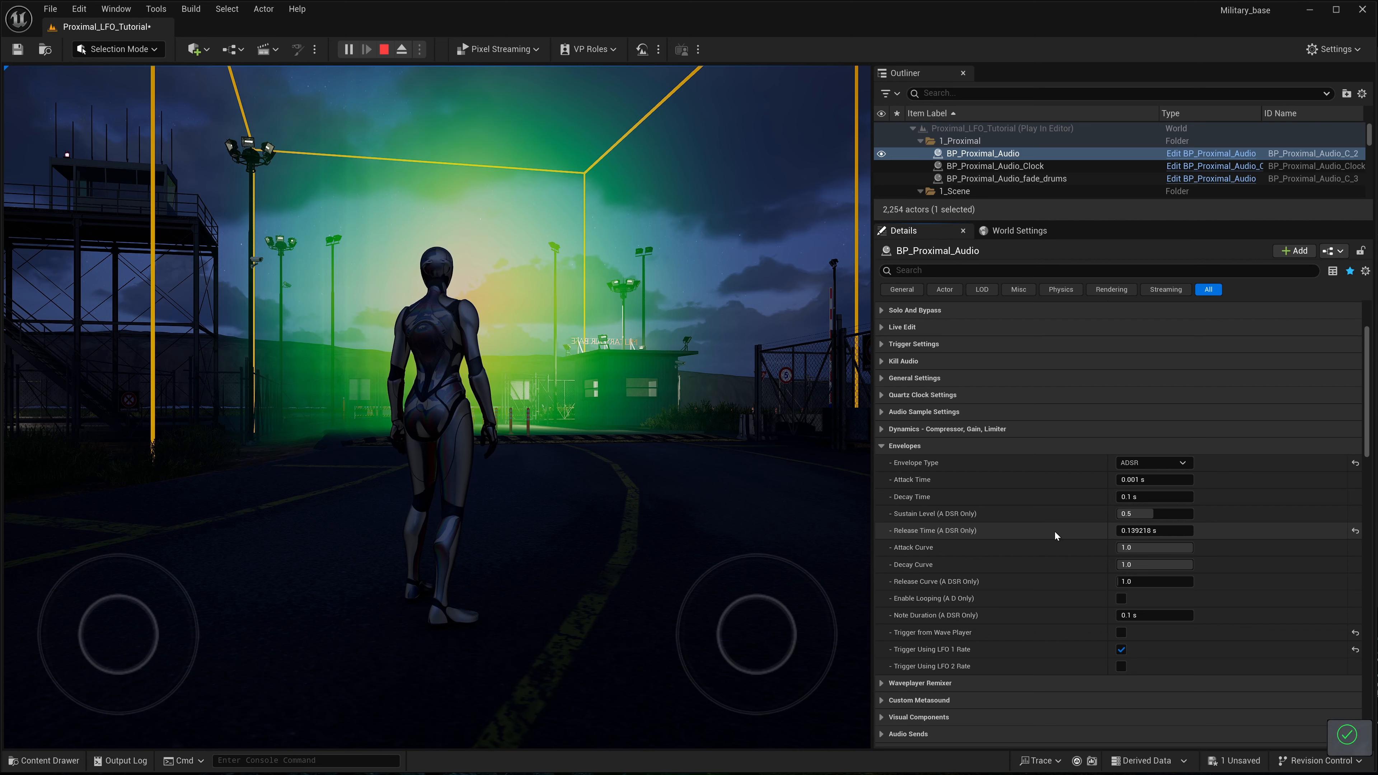
- Collapse the Envelopes settings and expand the Pattern Sequence - Gain settings of BP_Proximal_Audio
{"action": "scroll", "coordinate": [1054, 531], "scroll_direction": "down", "scroll_amount": 2}
{"action": "scroll", "coordinate": [1054, 531], "scroll_direction": "down", "scroll_amount": 1}
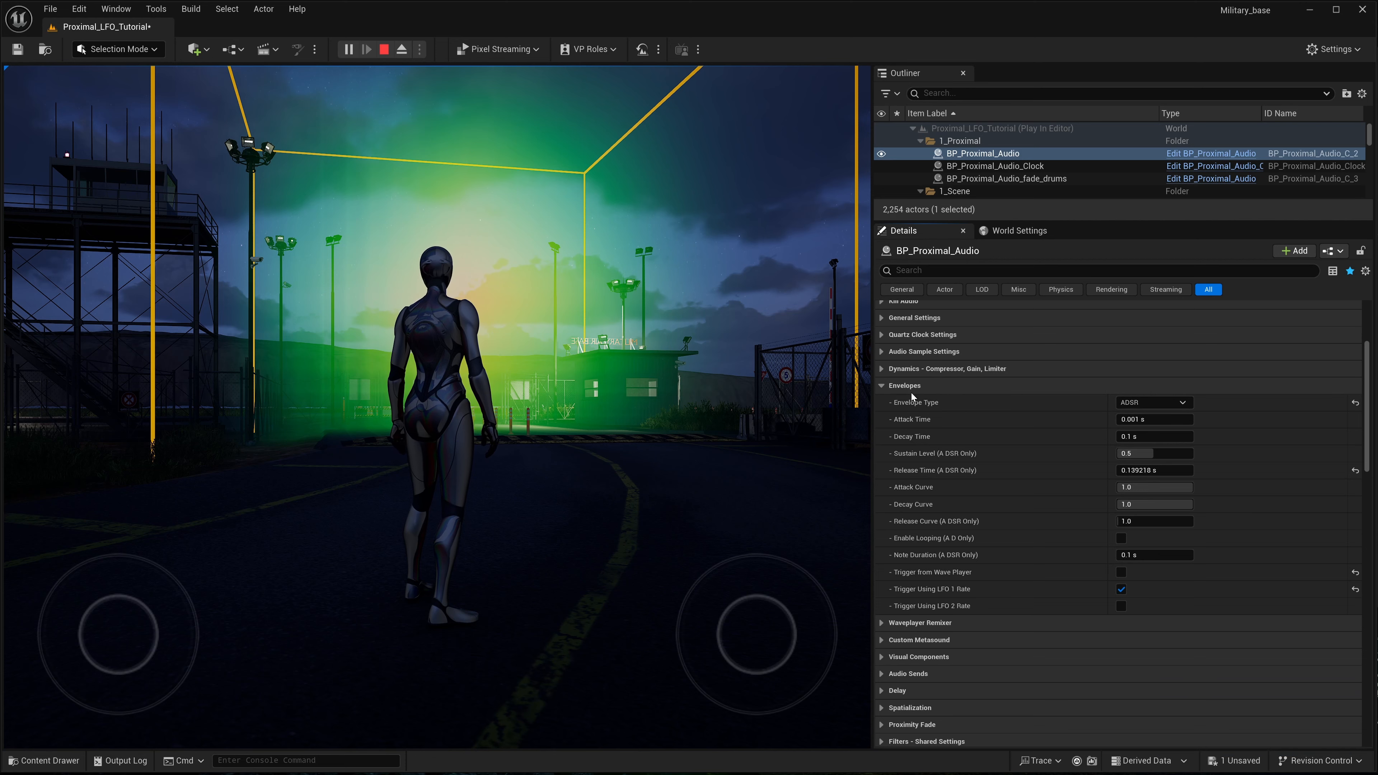
{"action": "left_click", "coordinate": [882, 388]}
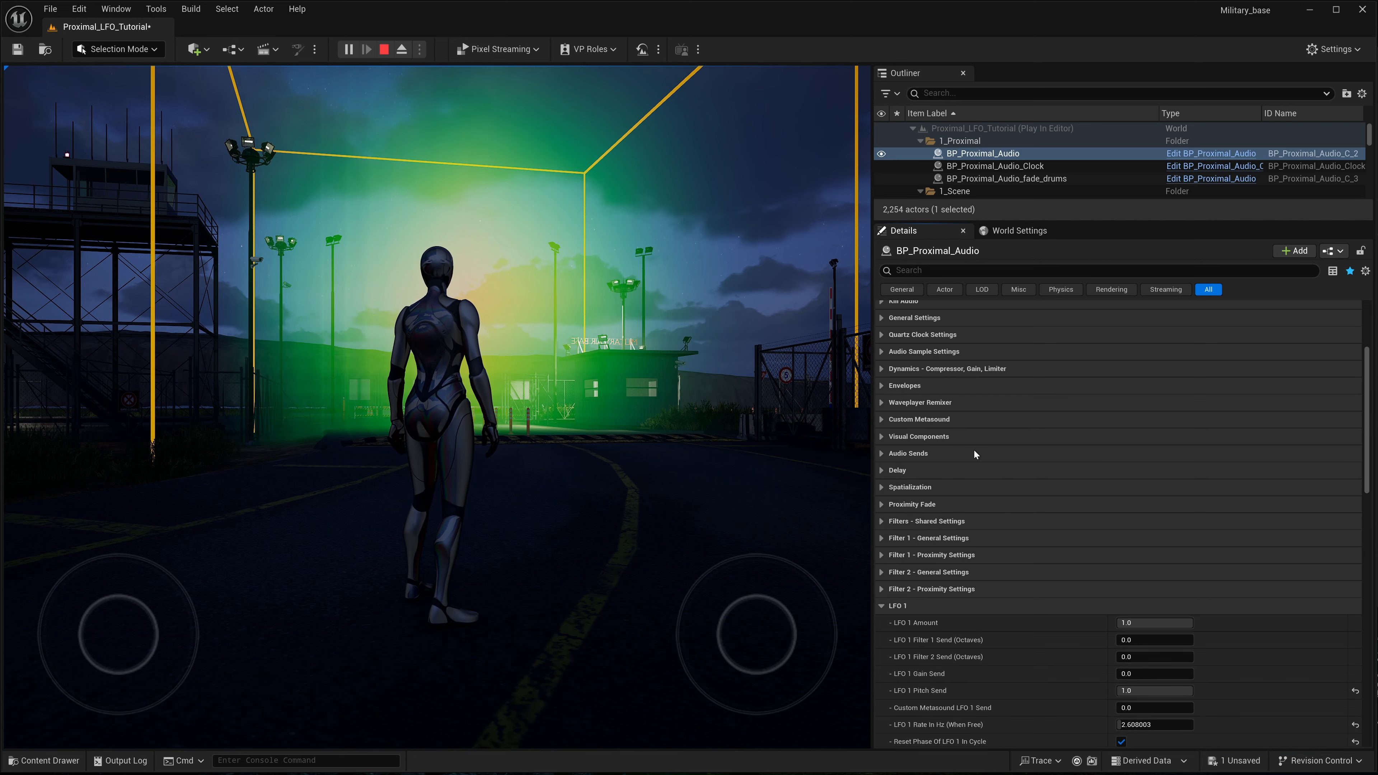
{"action": "scroll", "coordinate": [939, 561], "scroll_direction": "down", "scroll_amount": 10}
{"action": "scroll", "coordinate": [940, 558], "scroll_direction": "down", "scroll_amount": 18}
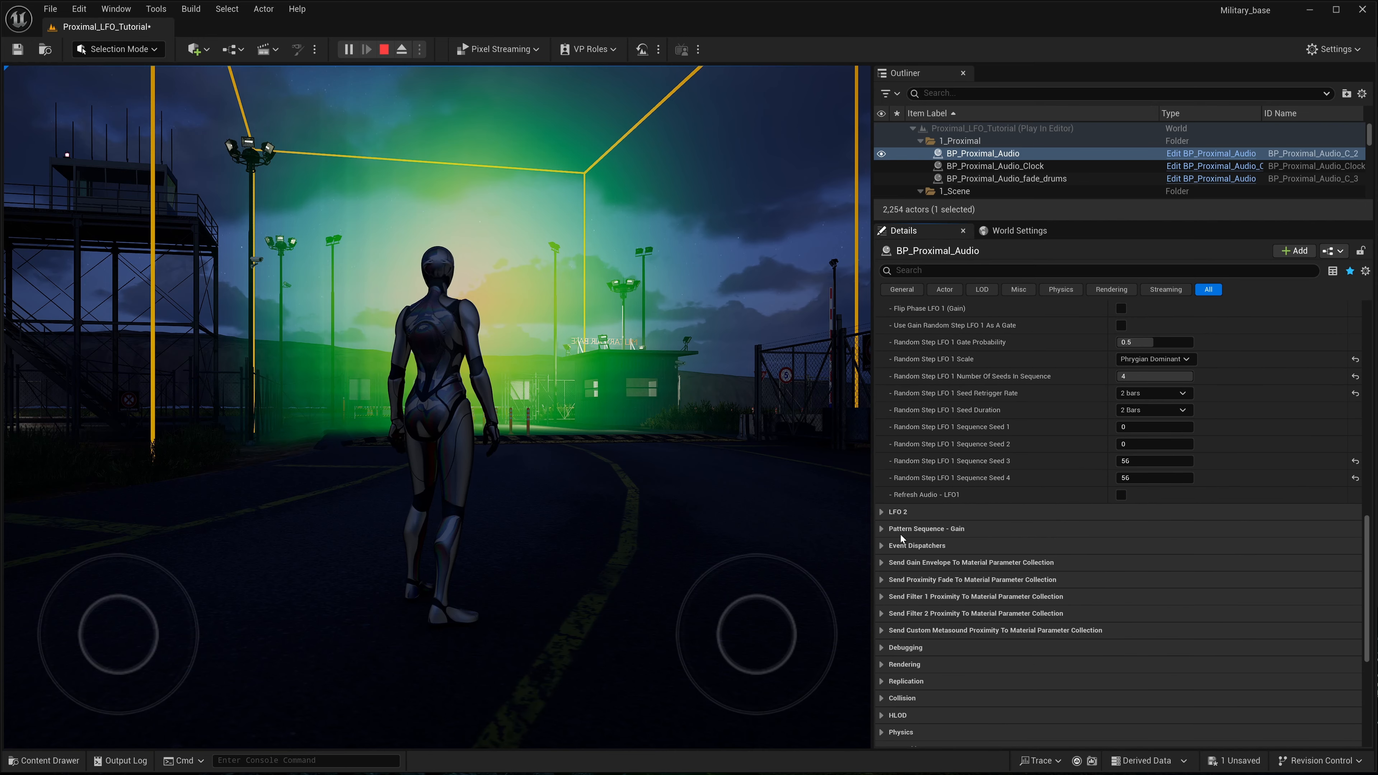
{"action": "left_click", "coordinate": [880, 528]}
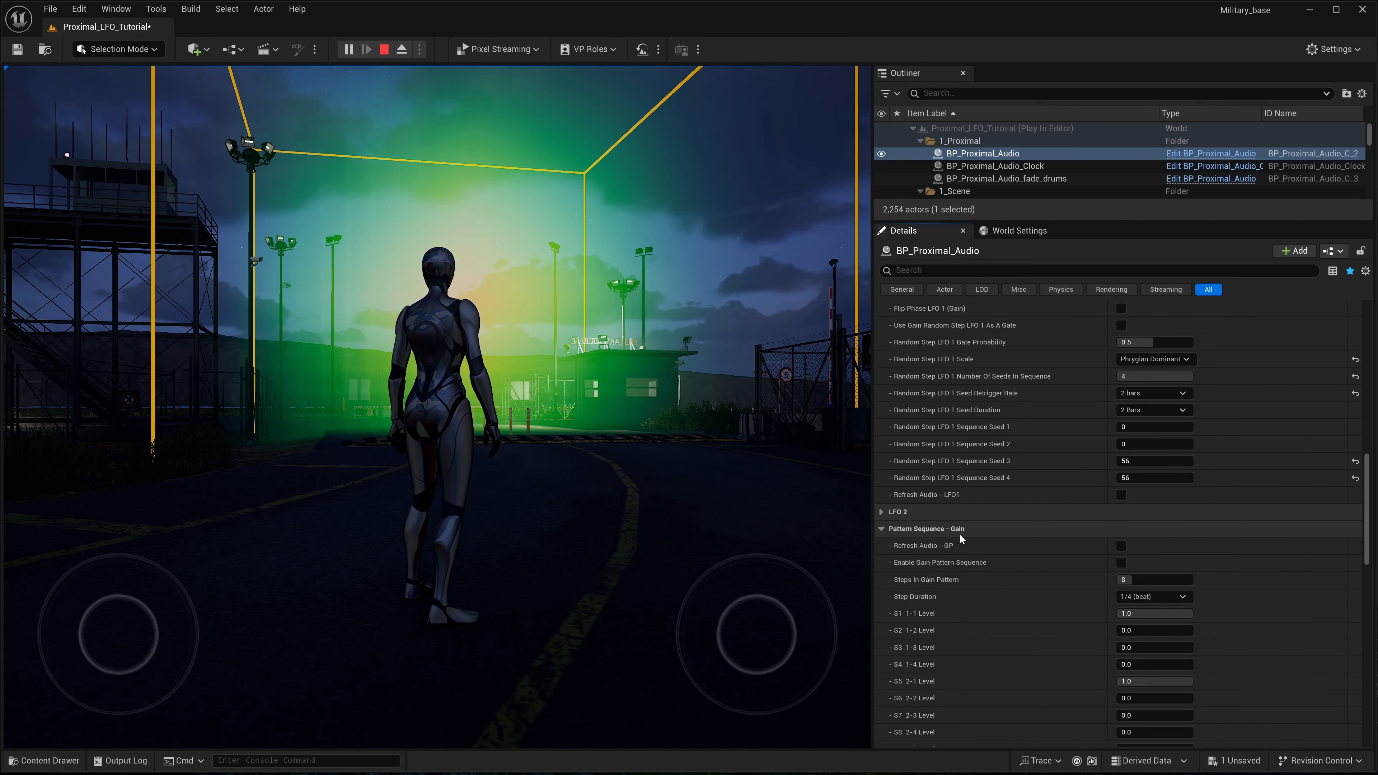
- Examine the gain pattern's step settings and the available Step Duration options
{"action": "scroll", "coordinate": [1042, 540], "scroll_direction": "down", "scroll_amount": 3}
{"action": "scroll", "coordinate": [1043, 545], "scroll_direction": "up", "scroll_amount": 1}
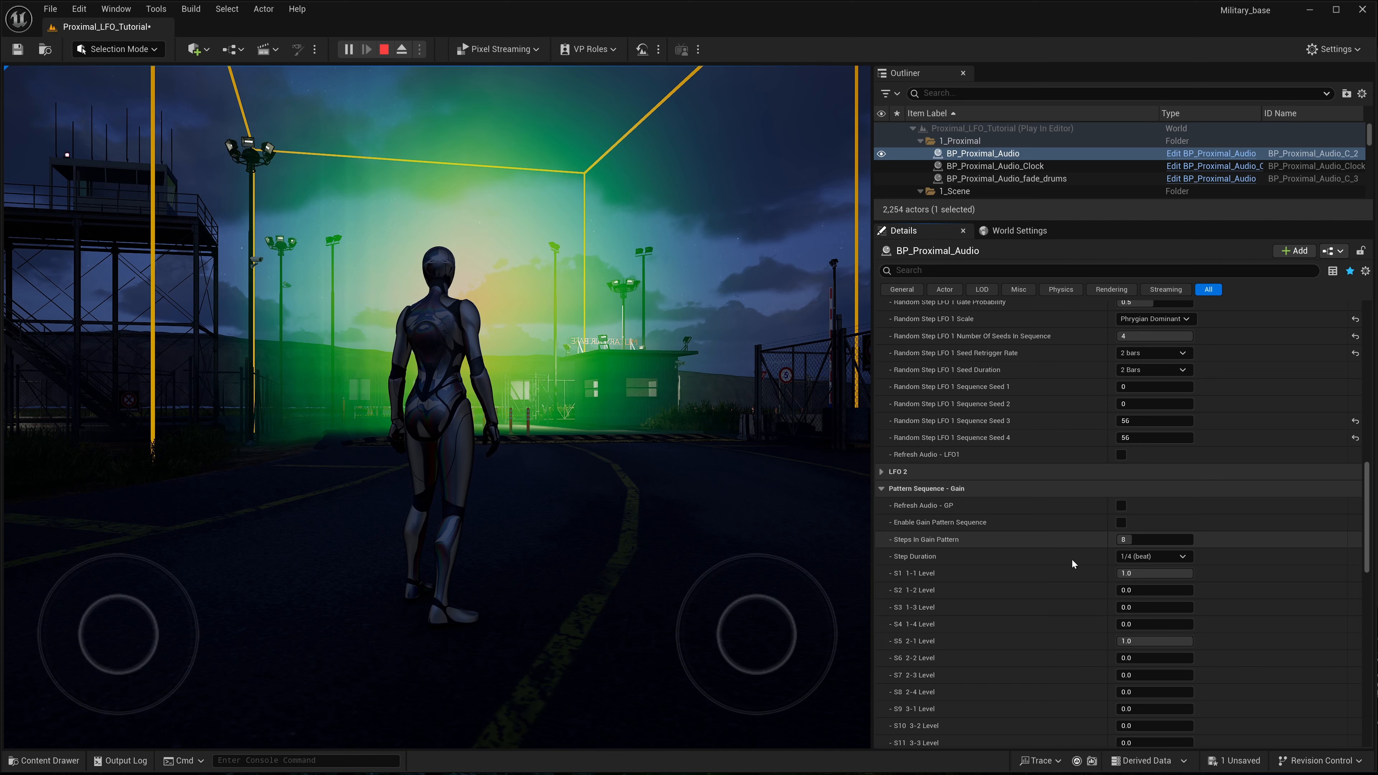
{"action": "scroll", "coordinate": [1152, 650], "scroll_direction": "up", "scroll_amount": 2}
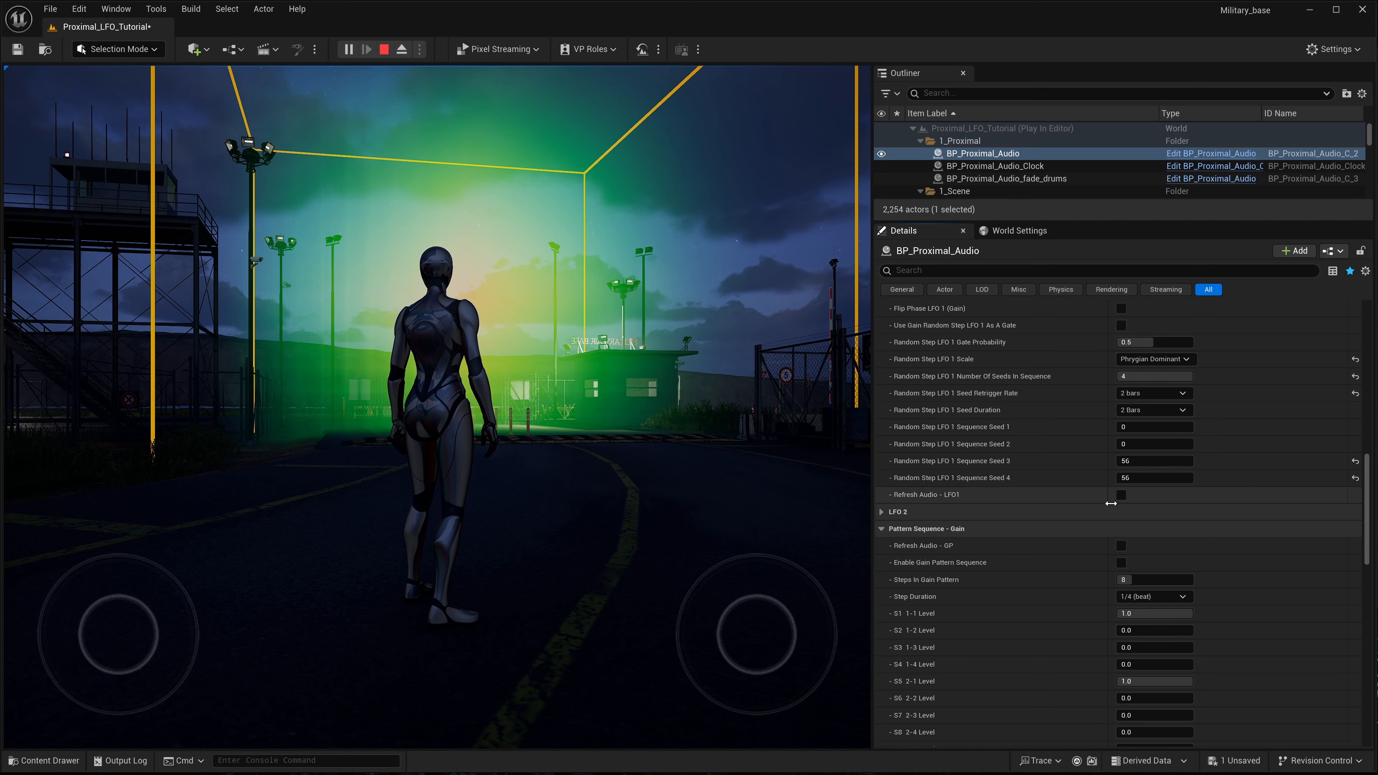
{"action": "scroll", "coordinate": [1031, 590], "scroll_direction": "down", "scroll_amount": 1}
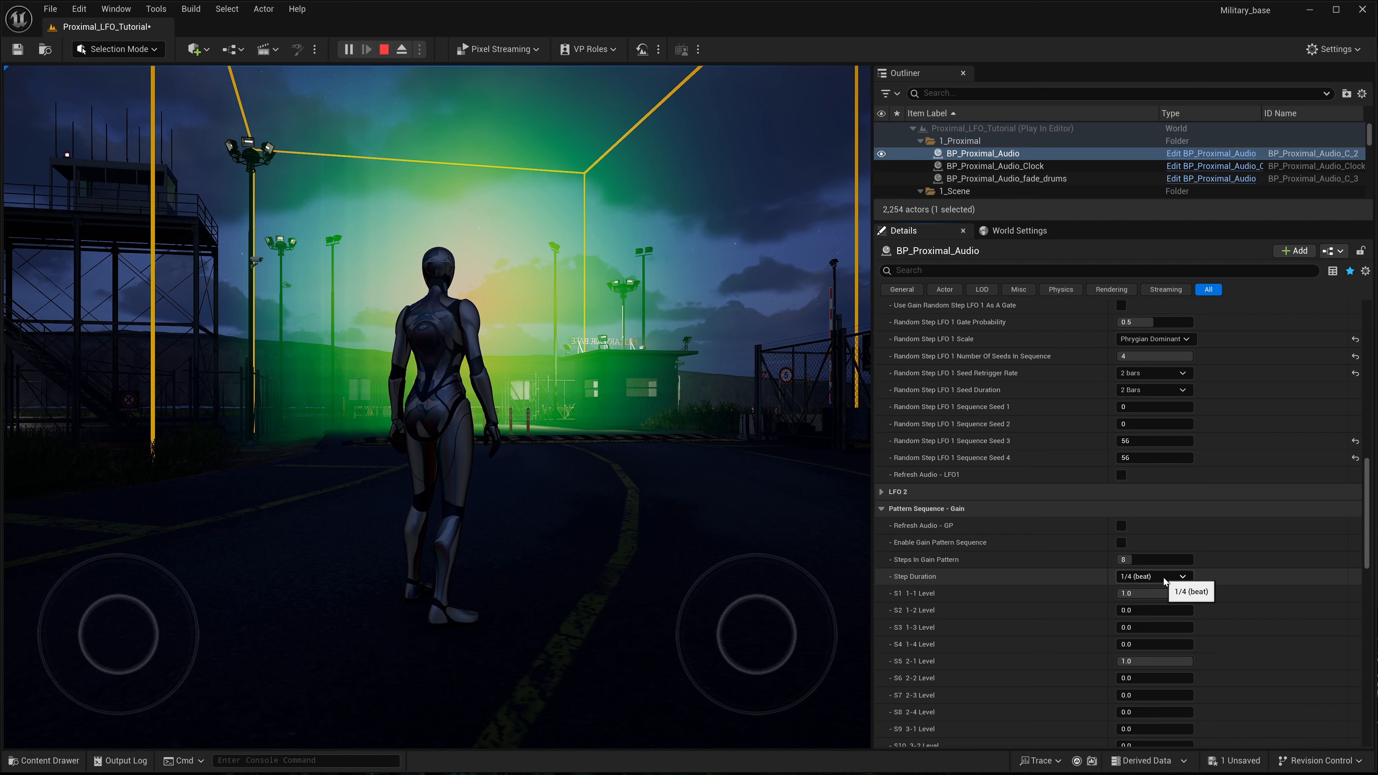
{"action": "left_click", "coordinate": [1183, 577]}
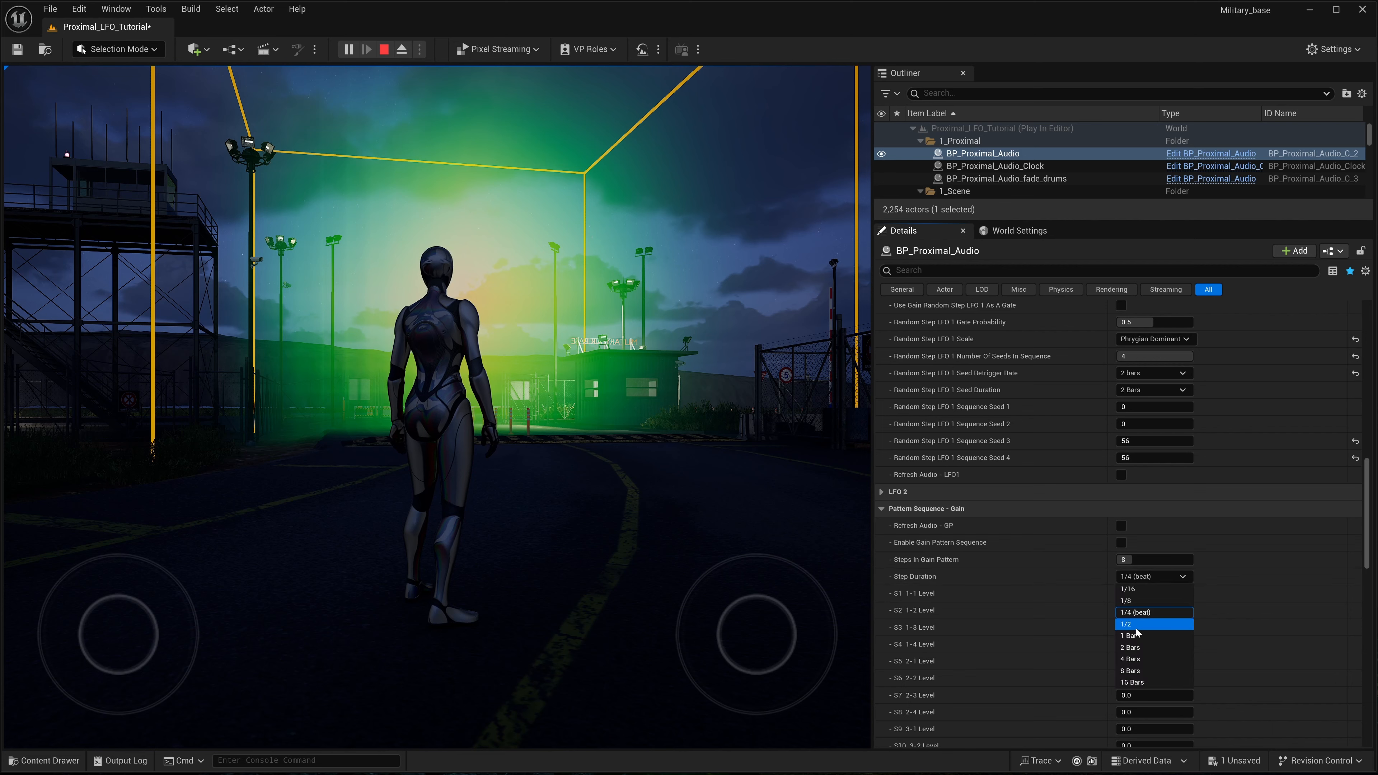
{"action": "left_click", "coordinate": [1097, 581]}
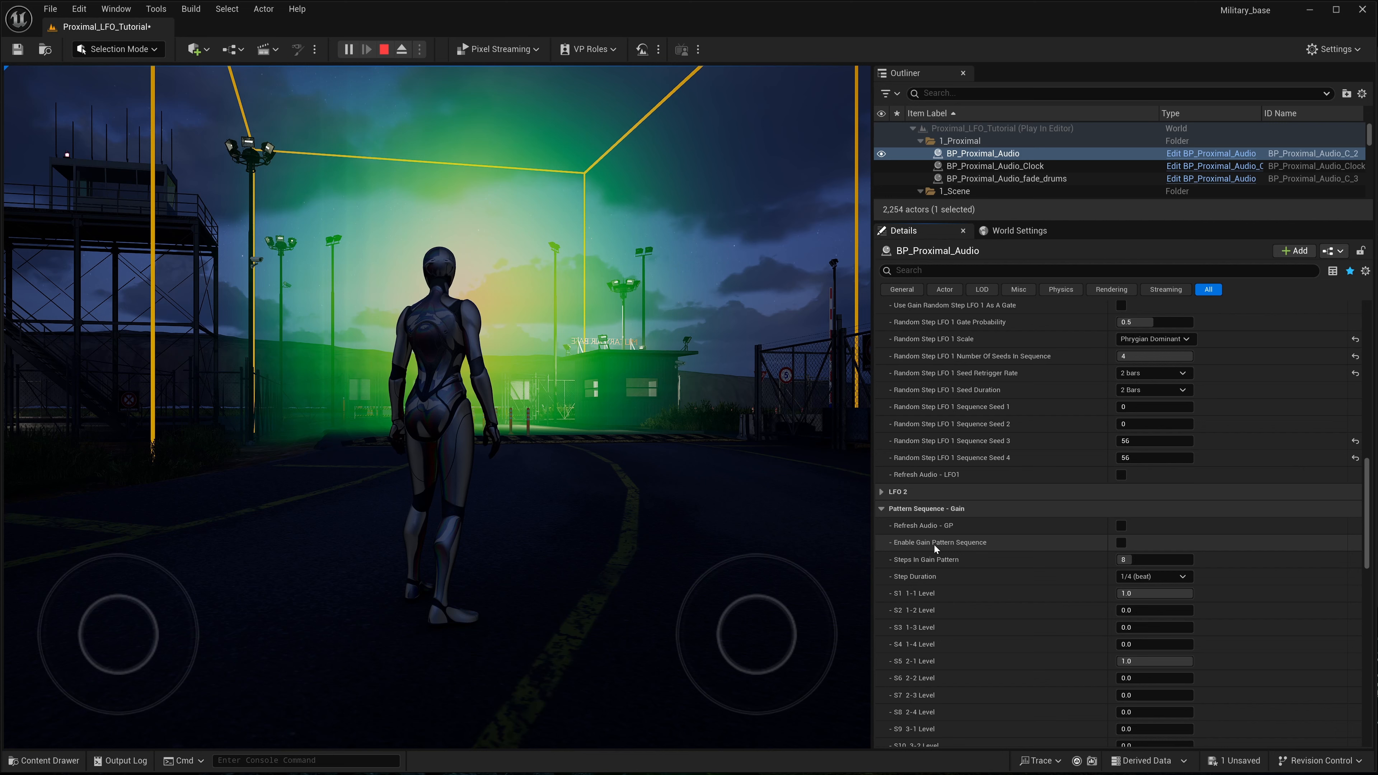
- Enable the gain pattern sequence and raise the S3 1-3 Level to about 0.74
{"action": "left_click", "coordinate": [1122, 544]}
{"action": "left_click_drag", "start_coordinate": [1119, 628], "coordinate": [1174, 628]}
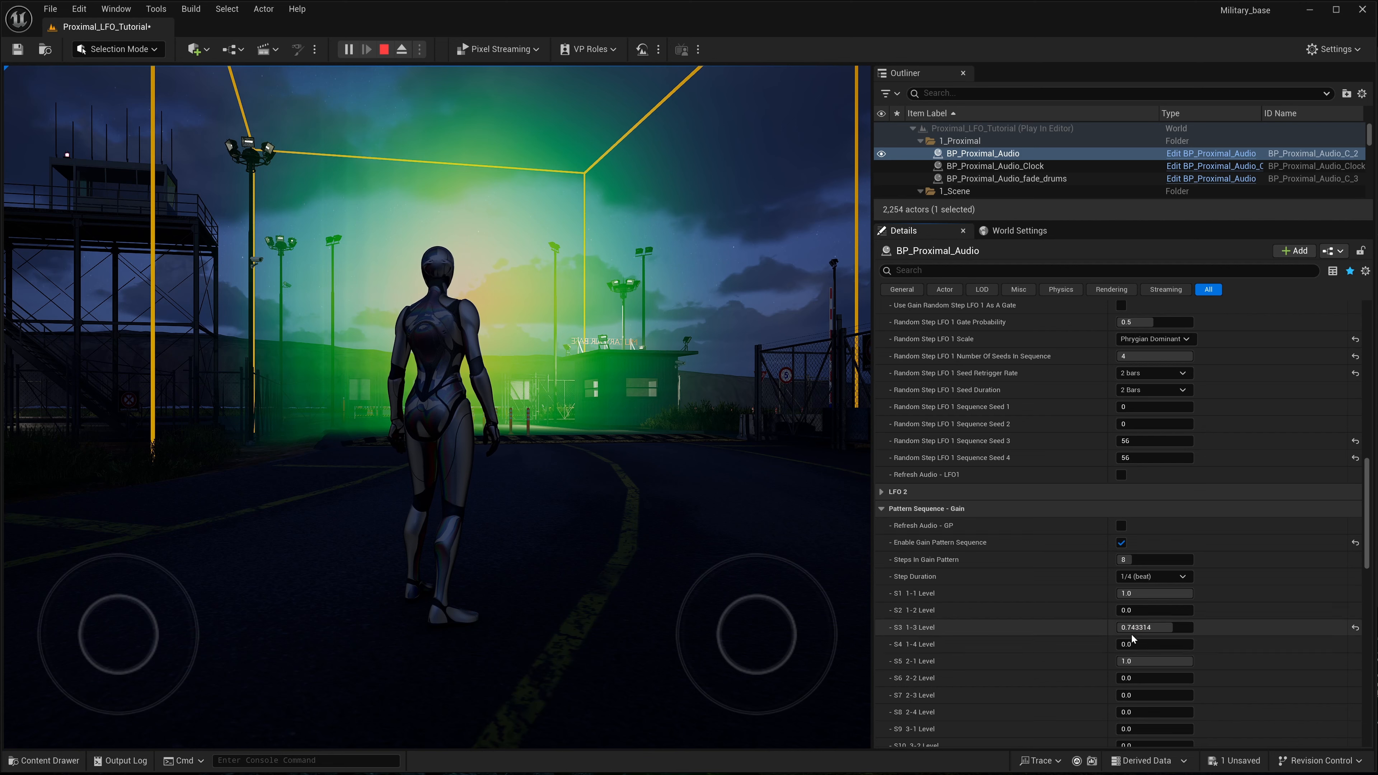
{"action": "scroll", "coordinate": [1080, 657], "scroll_direction": "down", "scroll_amount": 1}
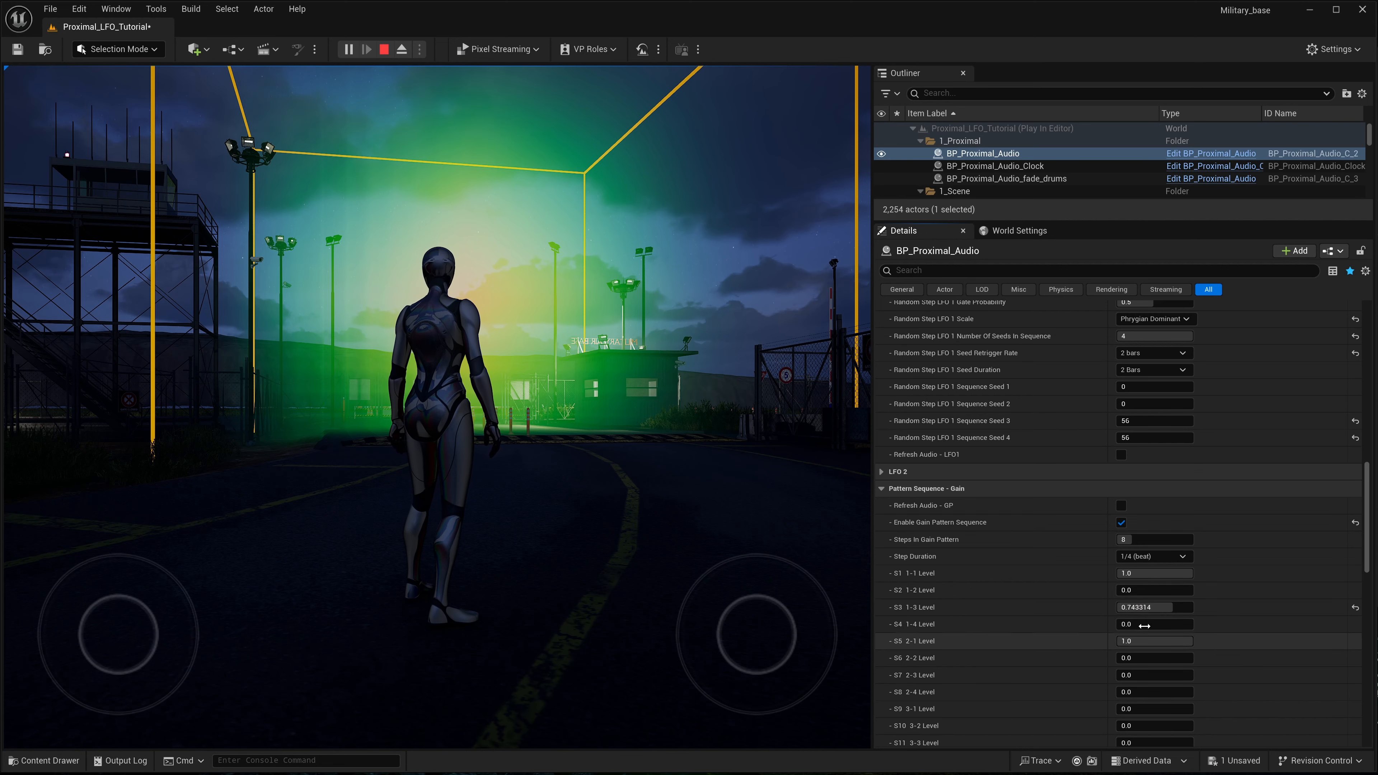
- Raise the gain pattern's S4 1-4 Level to about 0.54 and set the S3 1-3 Level to 1
{"action": "left_click_drag", "start_coordinate": [1144, 626], "coordinate": [1159, 625]}
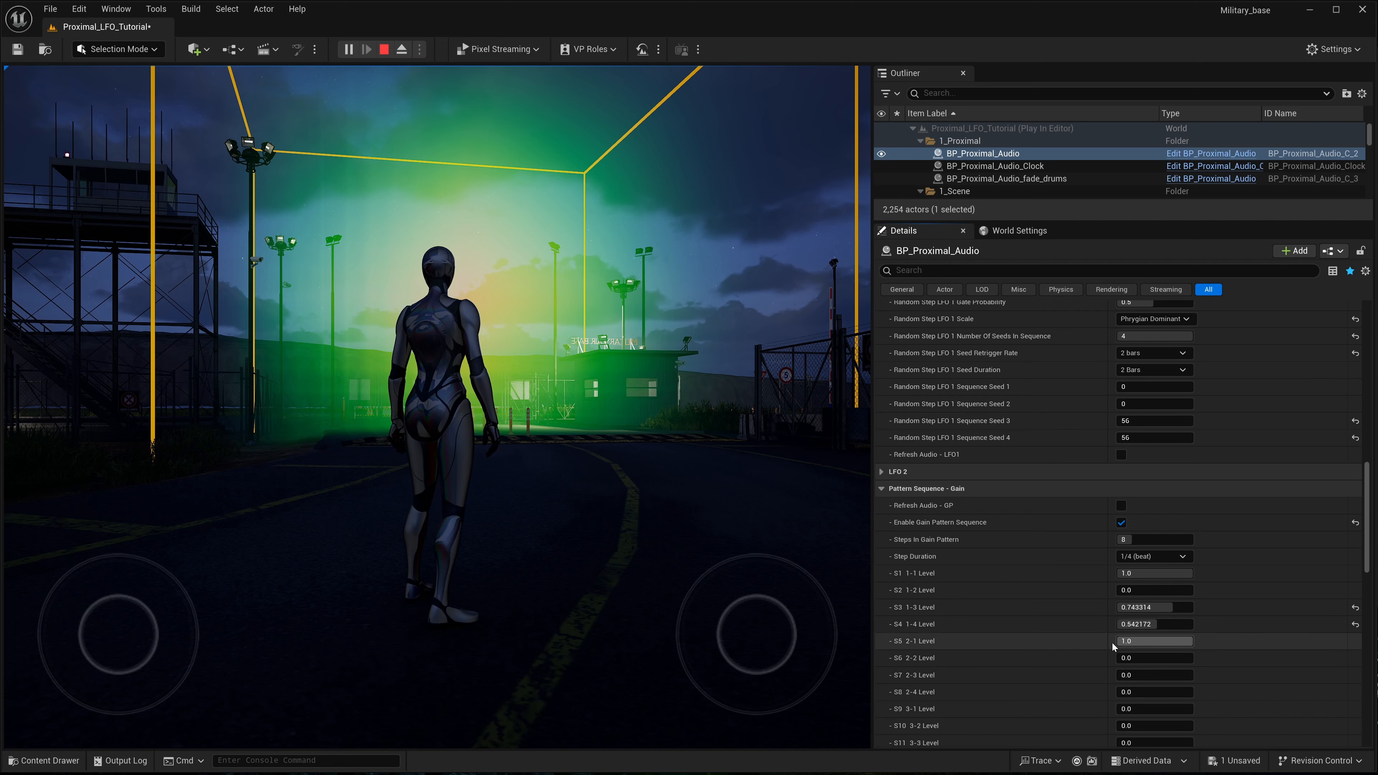
{"action": "scroll", "coordinate": [1103, 643], "scroll_direction": "down", "scroll_amount": 1}
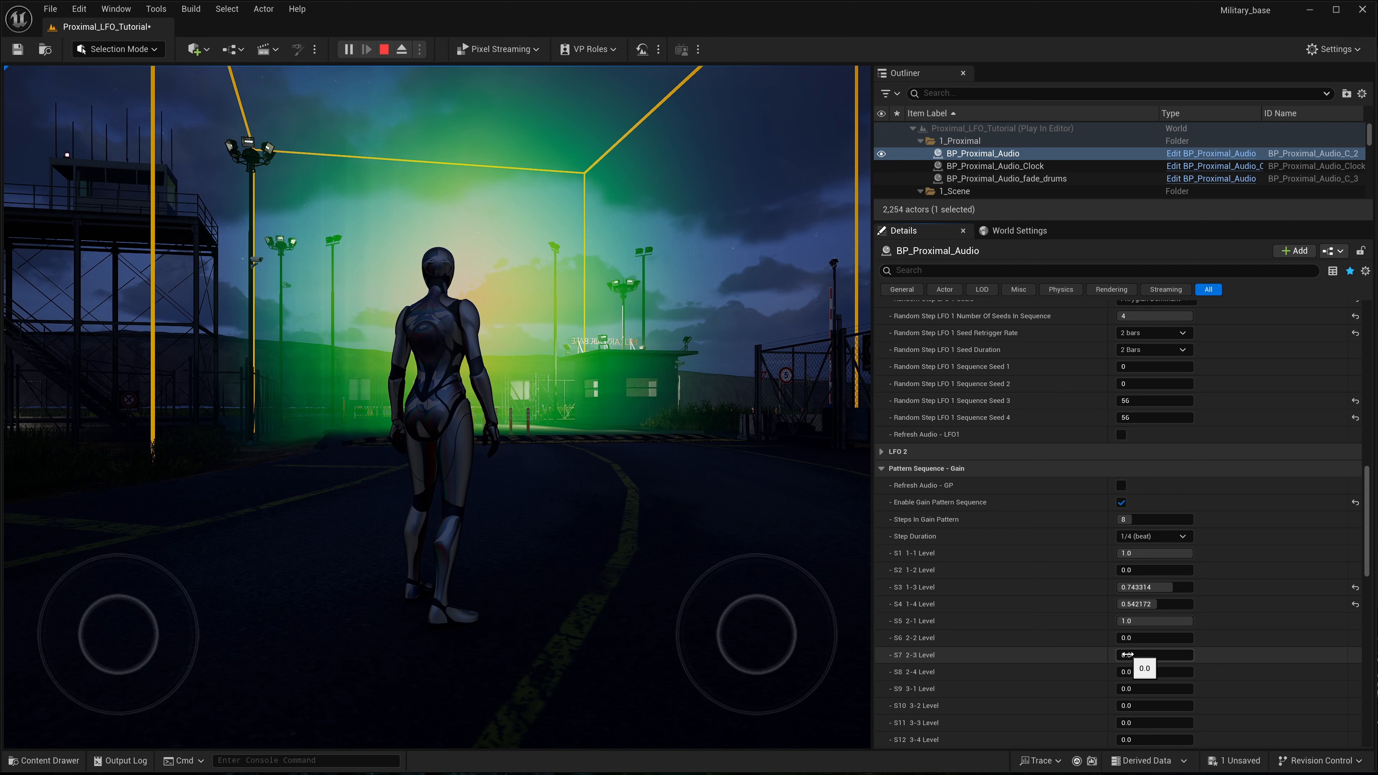
{"action": "left_click", "coordinate": [1145, 586]}
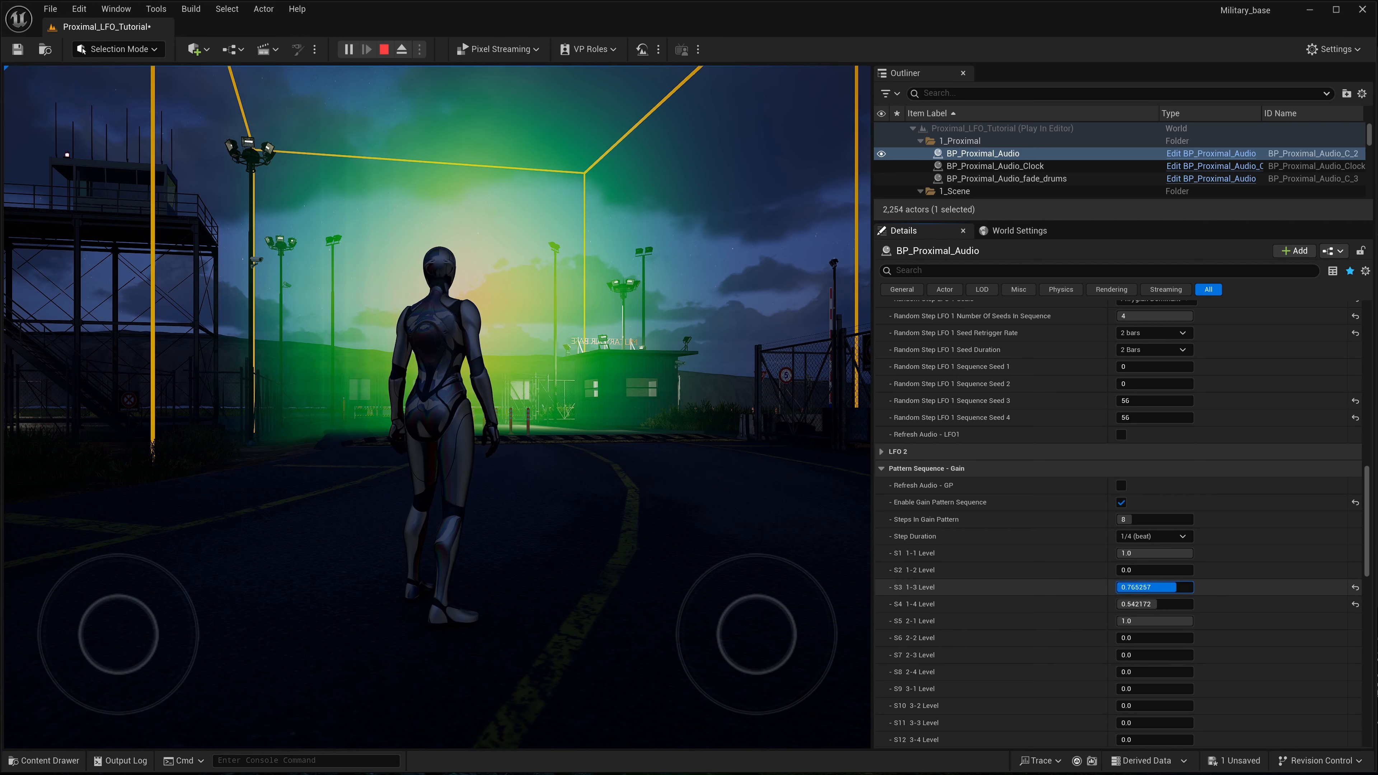
{"action": "type", "text": "1"}
{"action": "key", "text": "Return"}
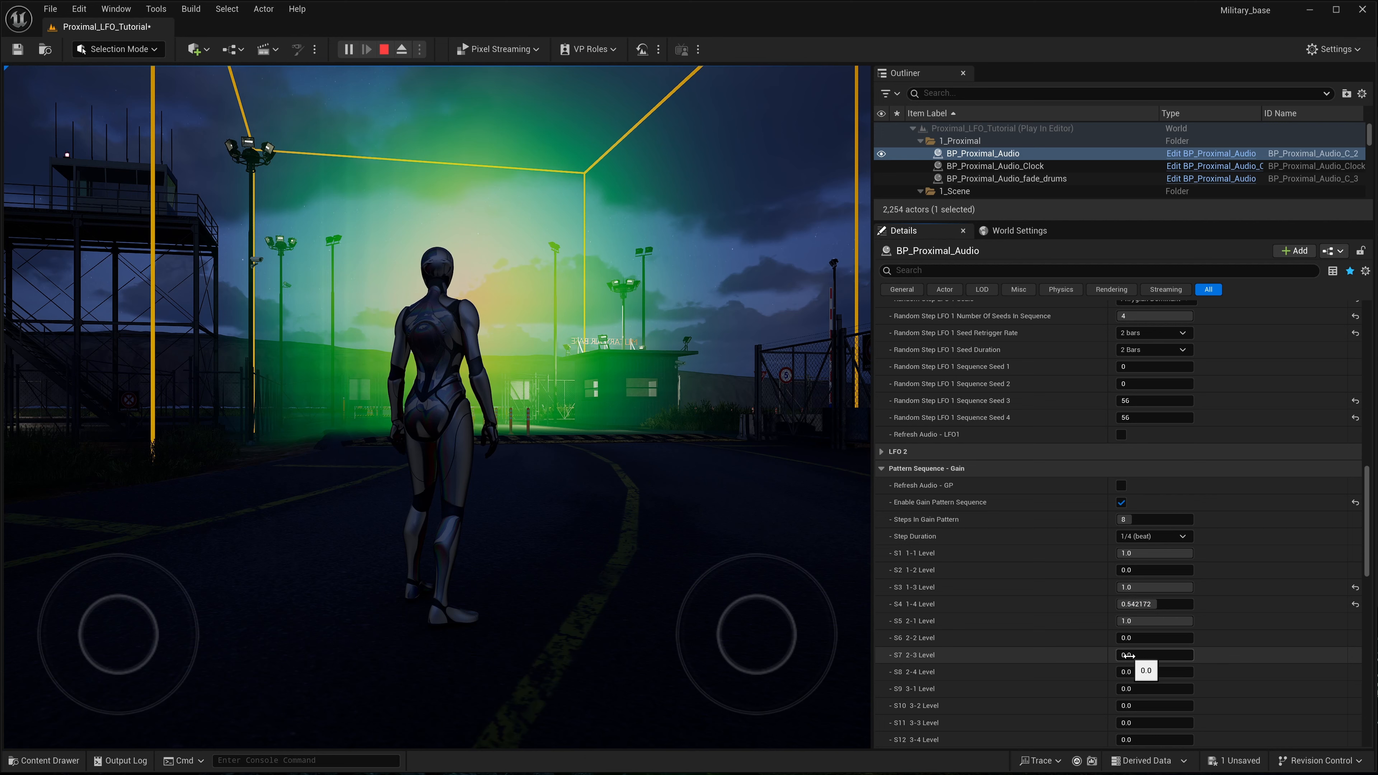
- Raise the gain pattern's S7 2-3 Level to 1.0
{"action": "left_click_drag", "start_coordinate": [1125, 656], "coordinate": [1135, 666]}
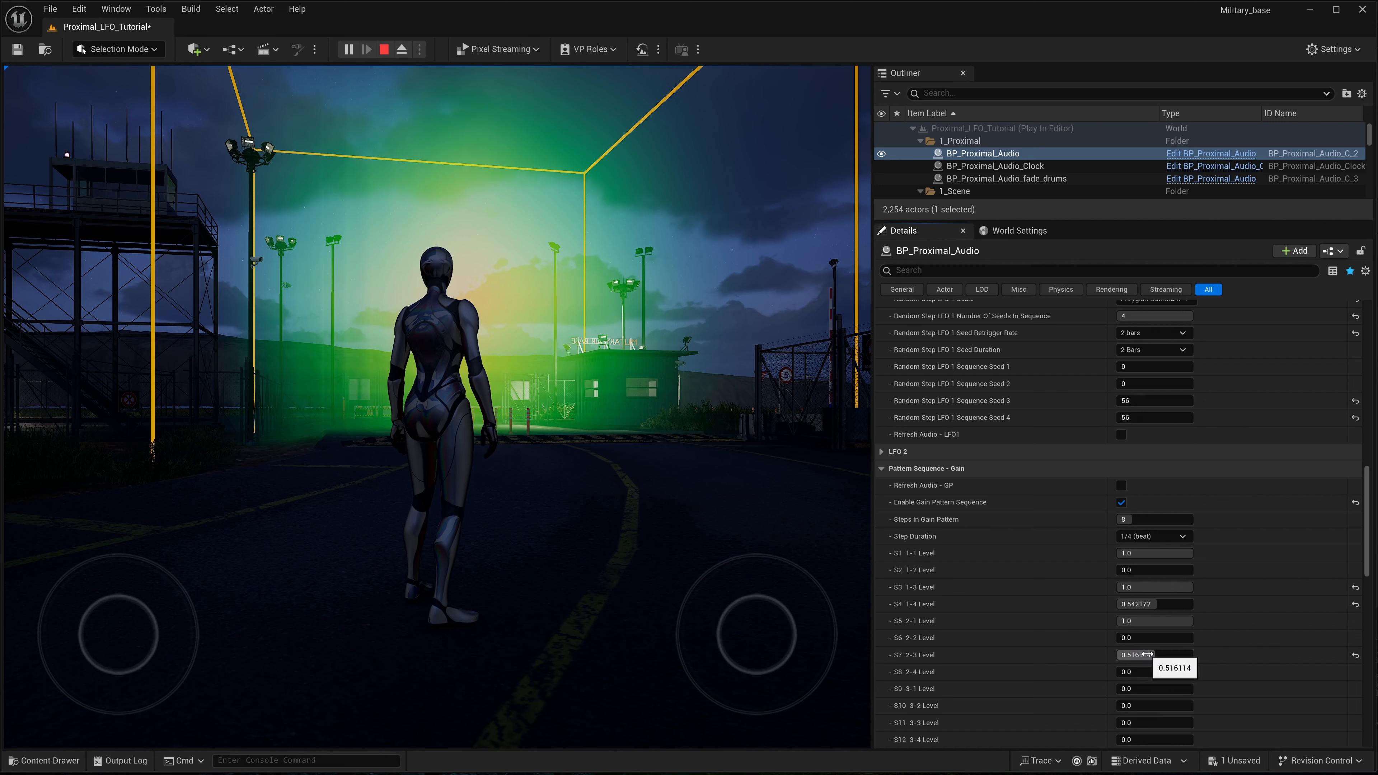
{"action": "key", "text": "XF86AudioRaiseVolume"}
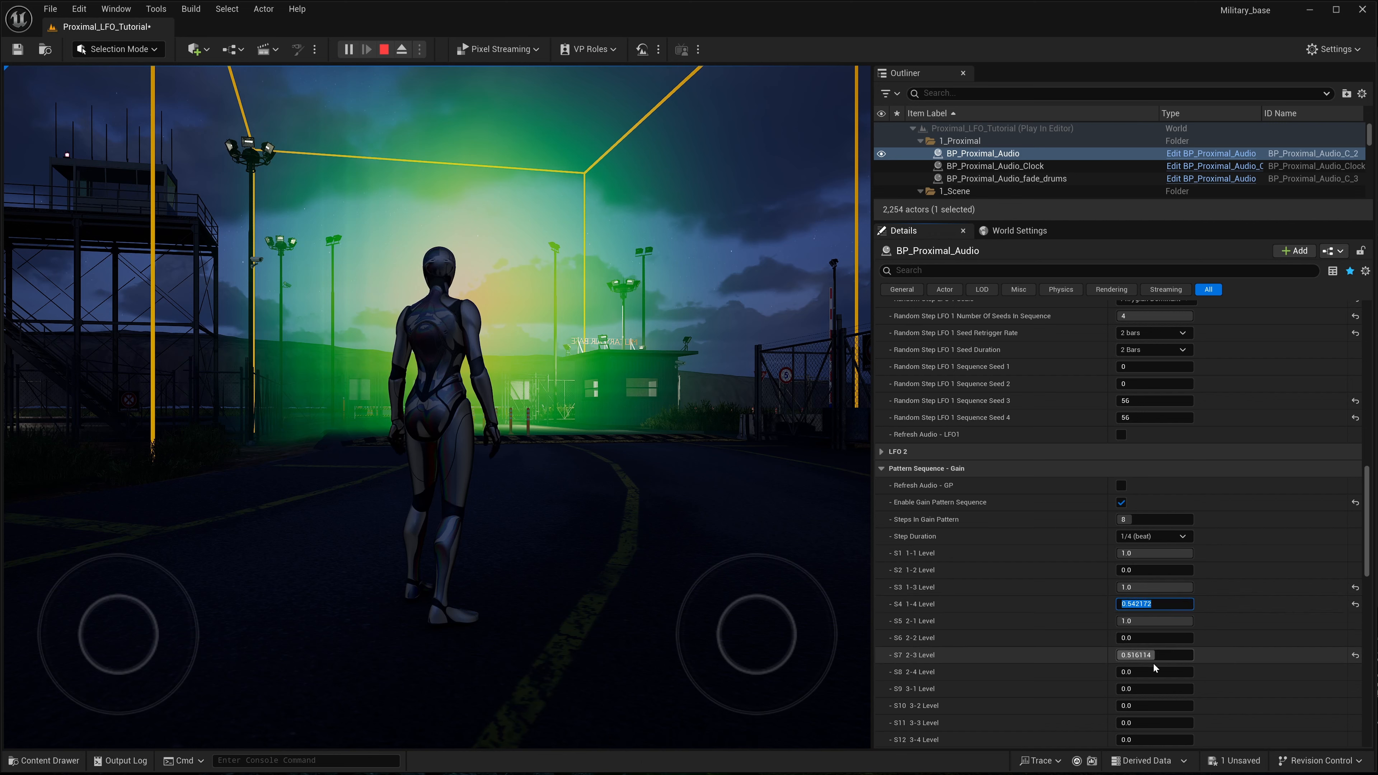
{"action": "left_click_drag", "start_coordinate": [1154, 656], "coordinate": [1194, 656]}
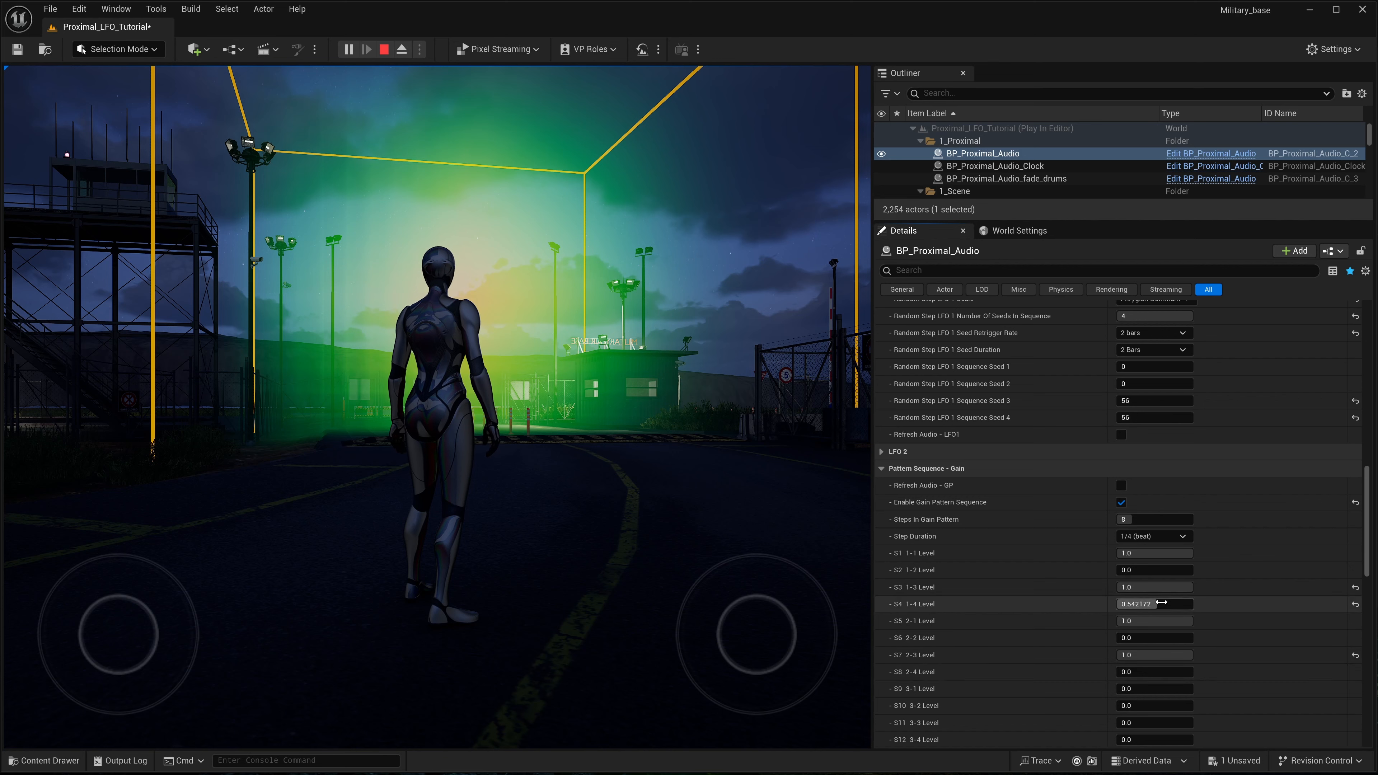
- Lower the S4 1-4 Level to about 0.0005 and return the S7 2-3 Level to 0.0
{"action": "left_click_drag", "start_coordinate": [1155, 604], "coordinate": [1167, 605]}
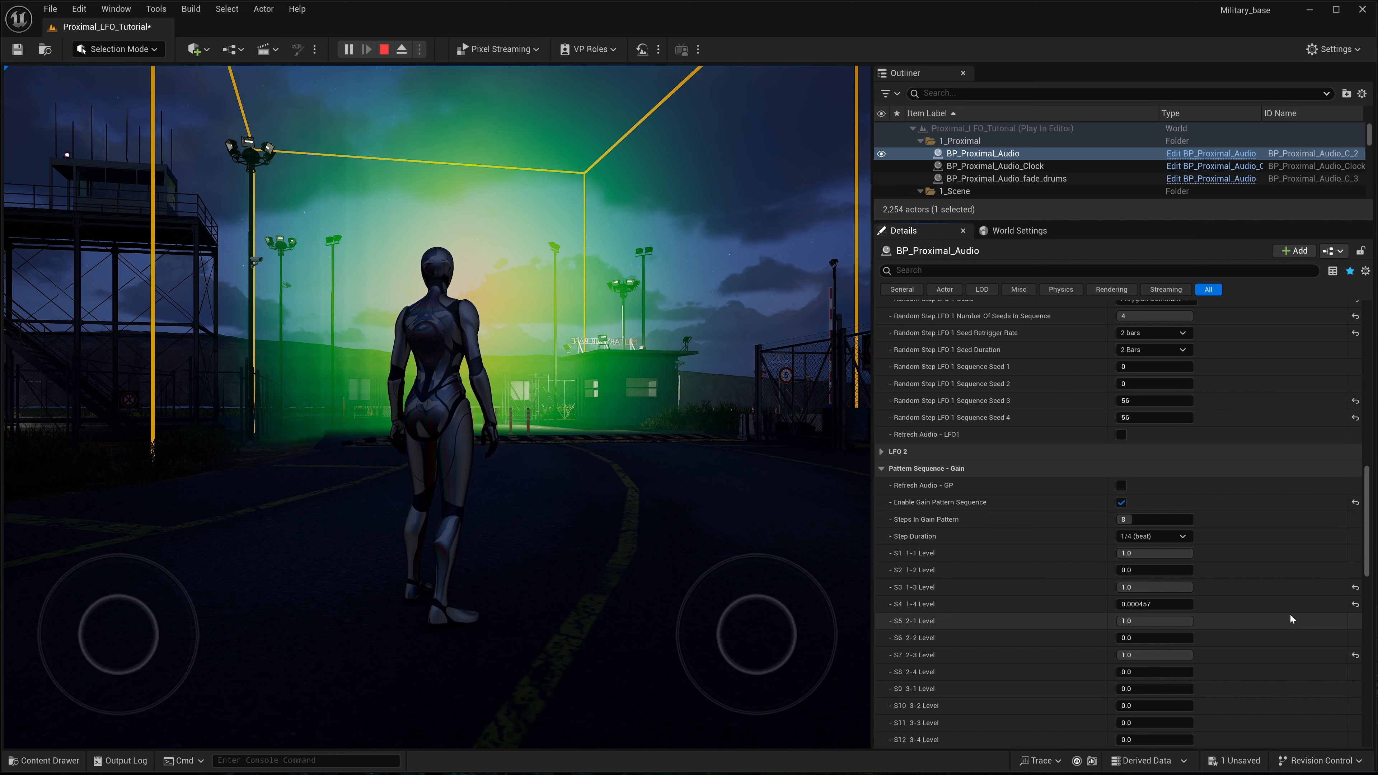
{"action": "left_click", "coordinate": [1188, 655]}
{"action": "type", "text": "0"}
{"action": "key", "text": "Return"}
{"action": "type", "text": "0.000457"}
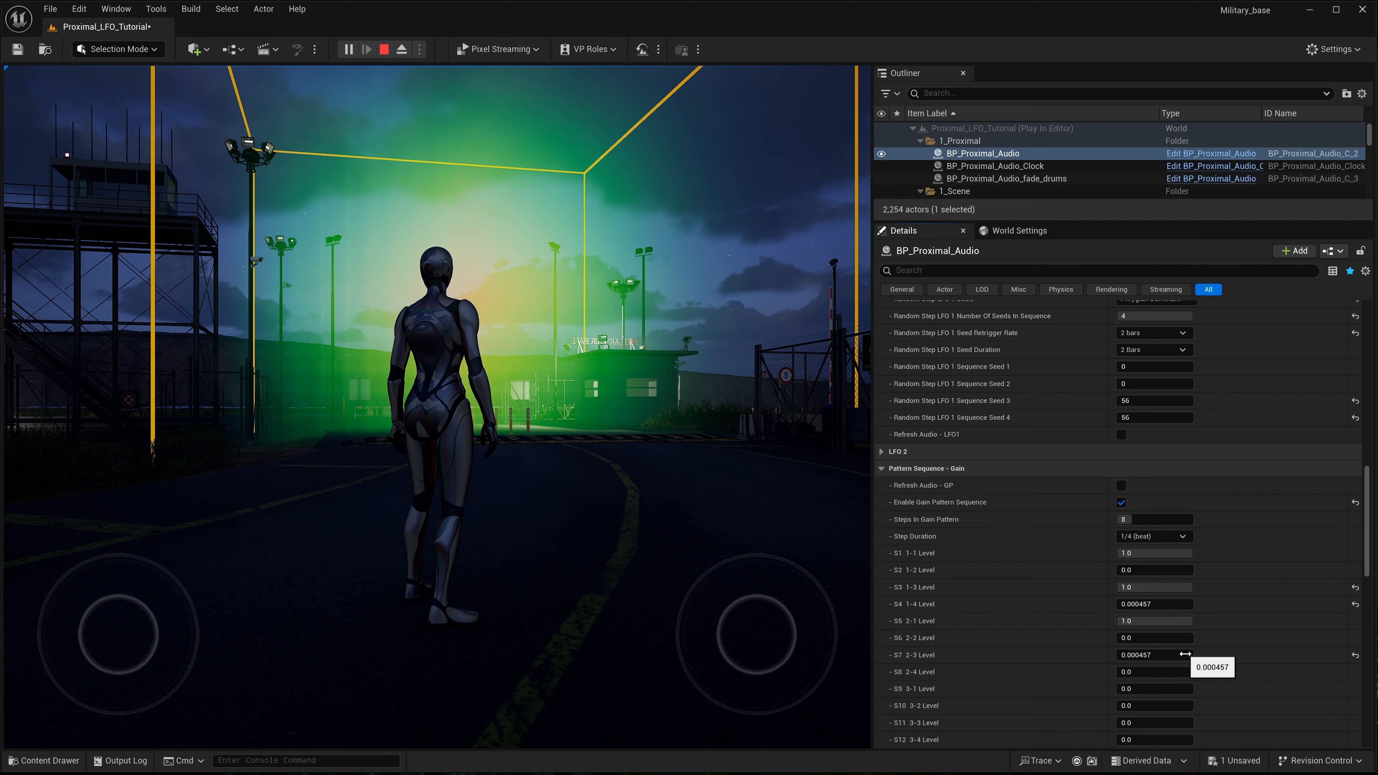
{"action": "key", "text": "Escape"}
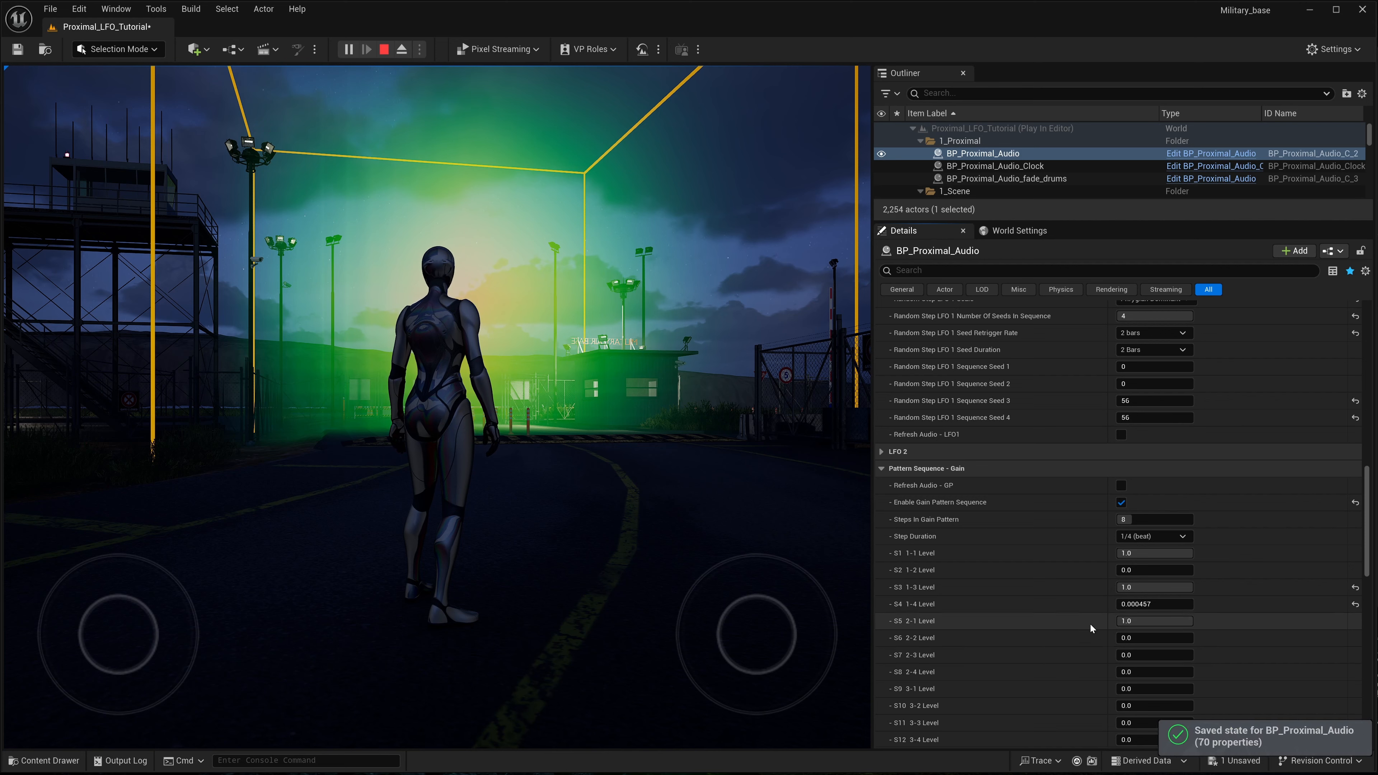
- Collapse the LFO 1 settings of BP_Proximal_Audio and expand the LFO 2 settings
{"action": "scroll", "coordinate": [1090, 630], "scroll_direction": "down", "scroll_amount": 2}
{"action": "scroll", "coordinate": [1089, 631], "scroll_direction": "up", "scroll_amount": 12}
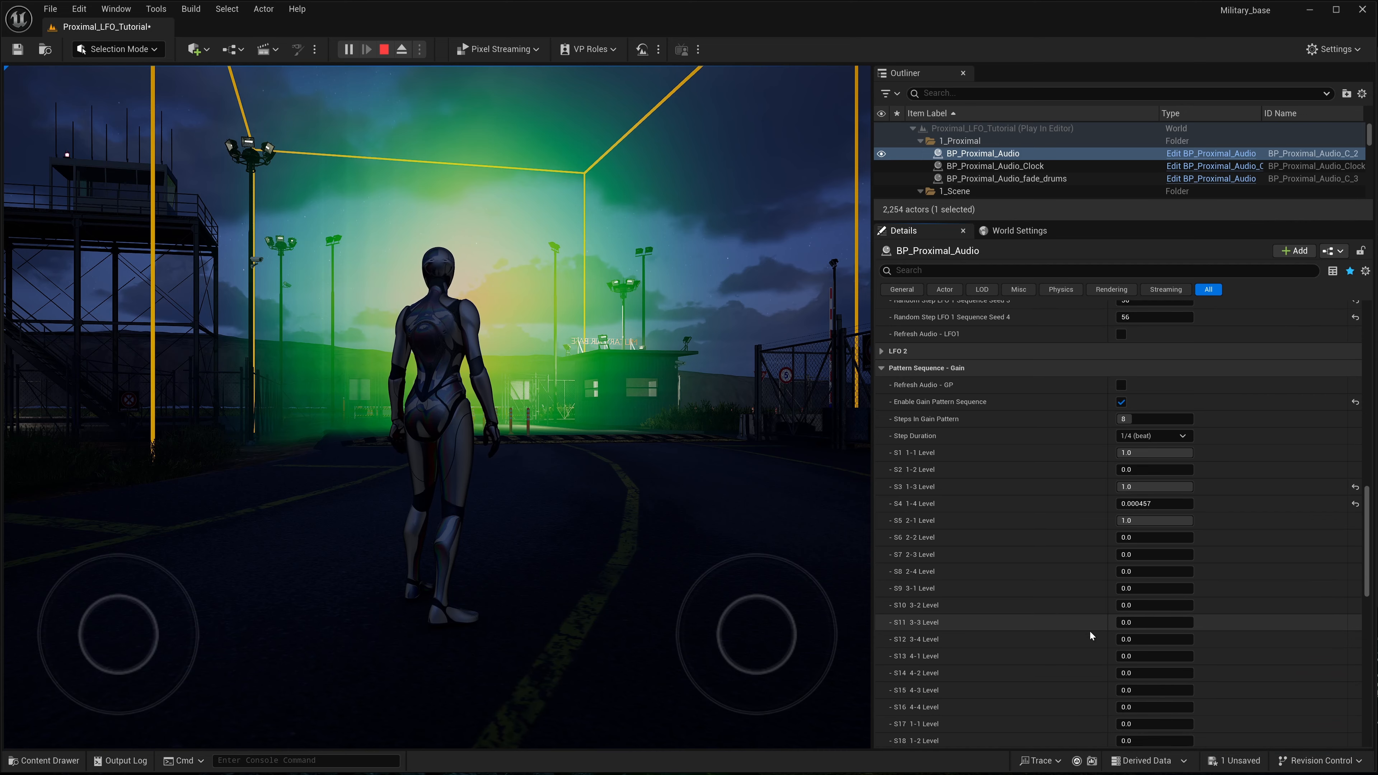
{"action": "scroll", "coordinate": [1090, 632], "scroll_direction": "up", "scroll_amount": 13}
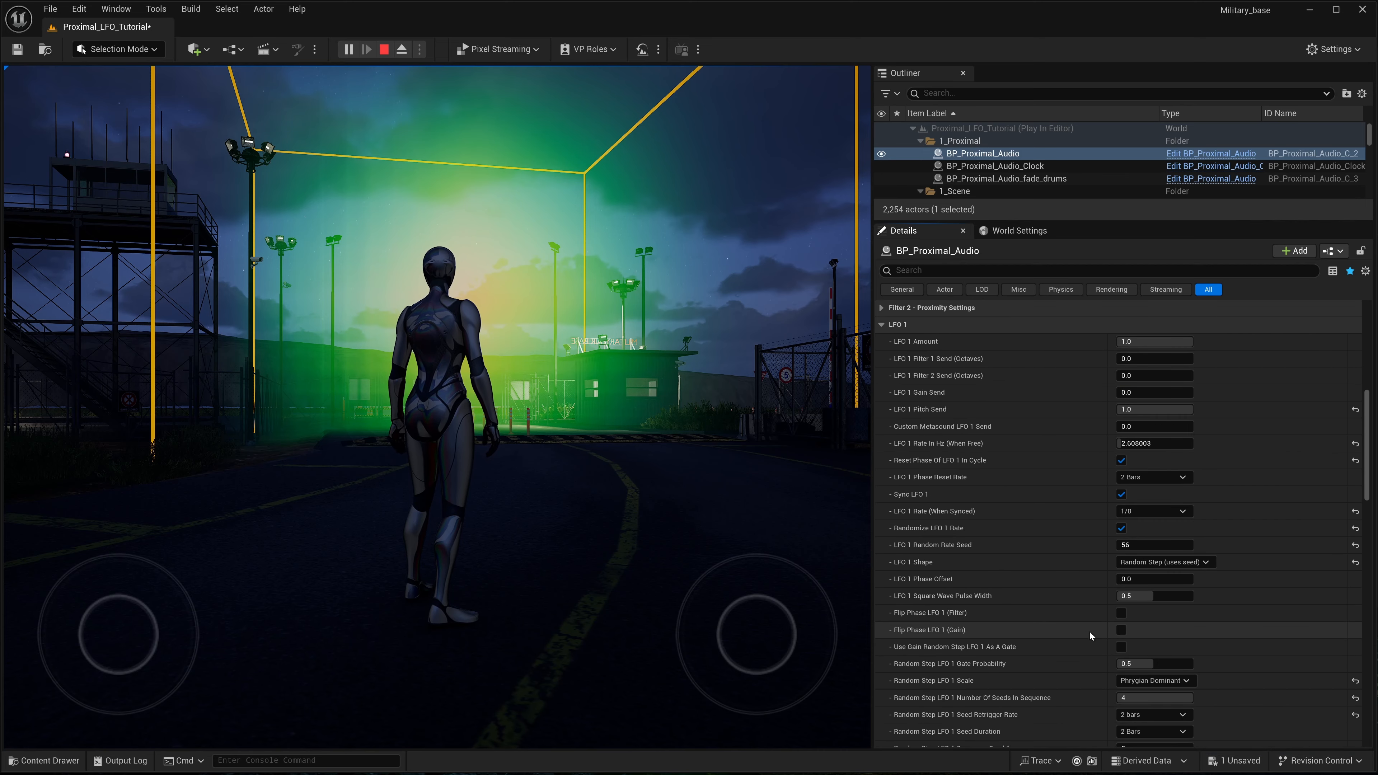
{"action": "scroll", "coordinate": [1089, 631], "scroll_direction": "down", "scroll_amount": 1}
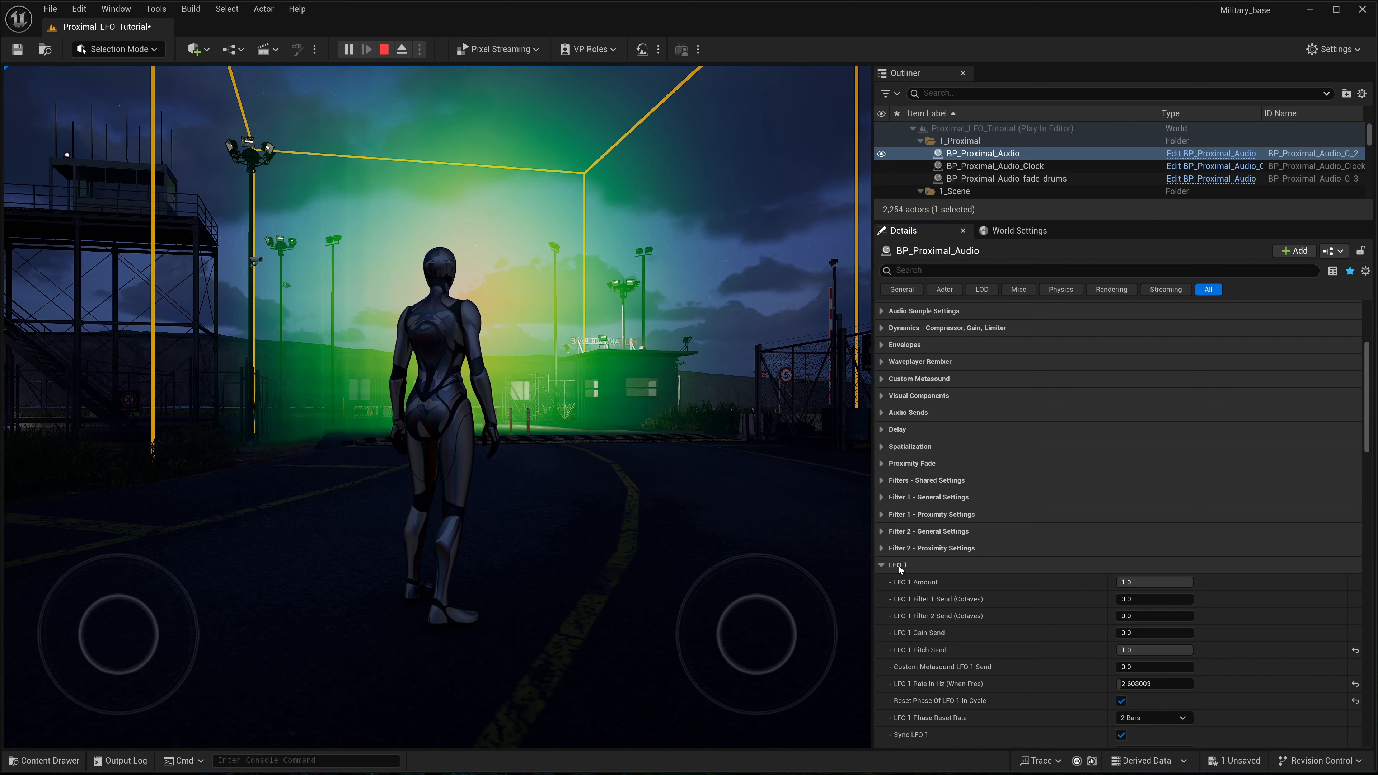
{"action": "scroll", "coordinate": [956, 599], "scroll_direction": "down", "scroll_amount": 4}
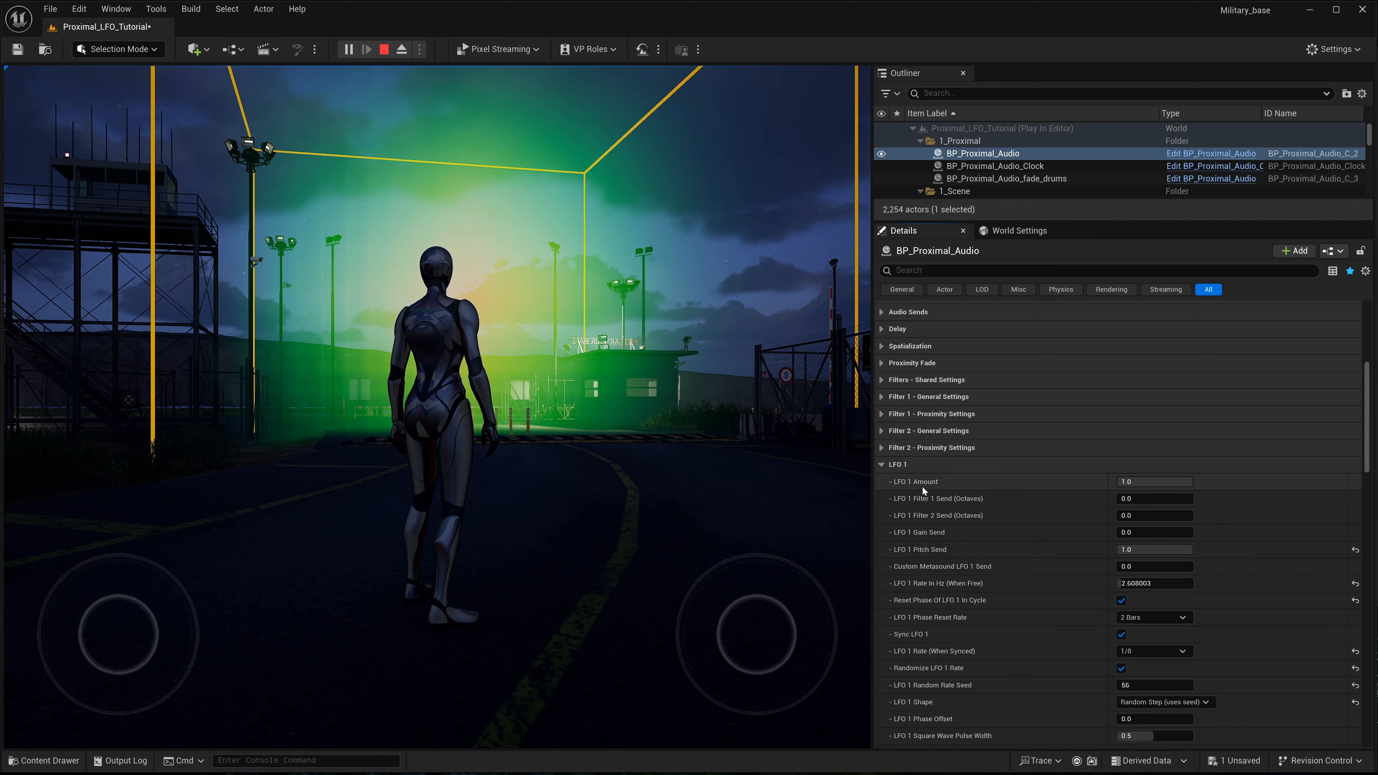
{"action": "left_click", "coordinate": [881, 465]}
{"action": "left_click", "coordinate": [882, 482]}
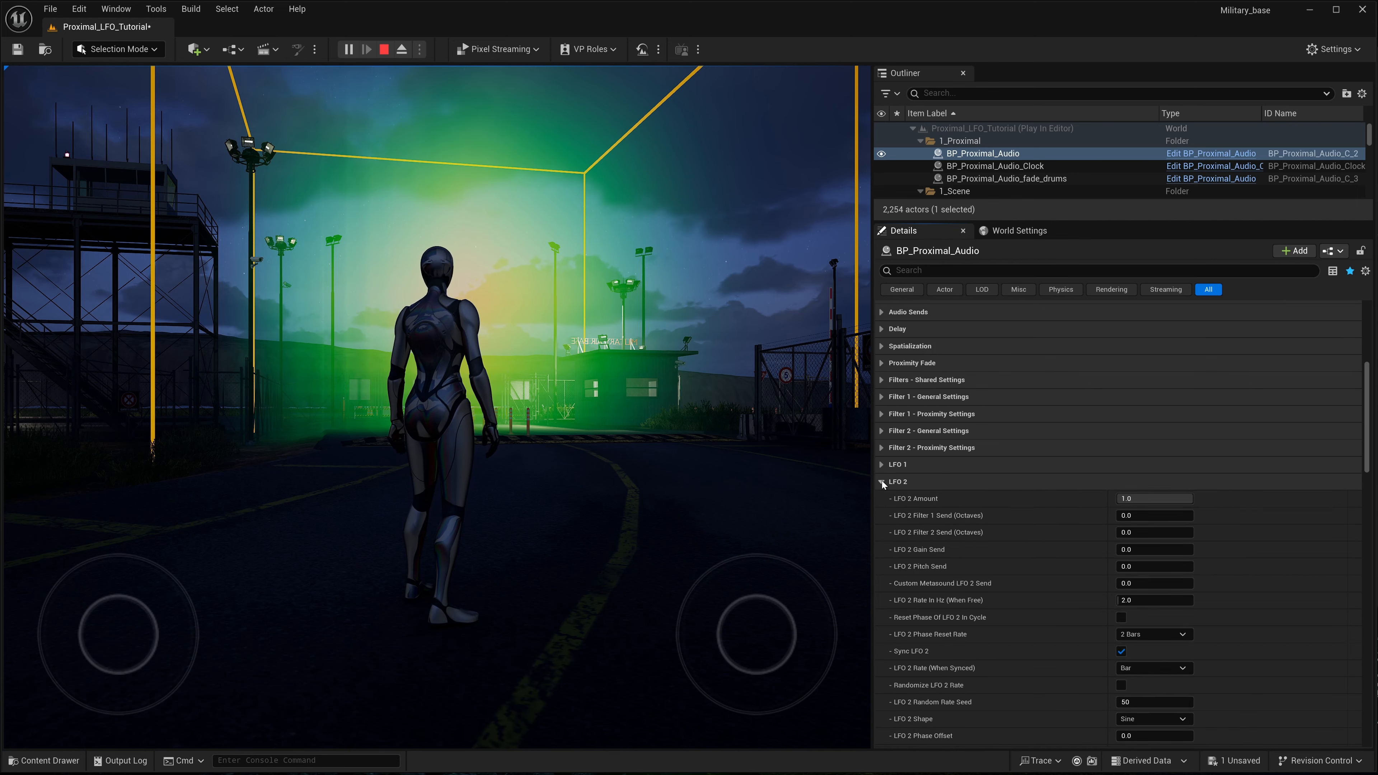
- Set the LFO 2 Filter 1 Send to 3 octaves
{"action": "scroll", "coordinate": [1058, 506], "scroll_direction": "down", "scroll_amount": 2}
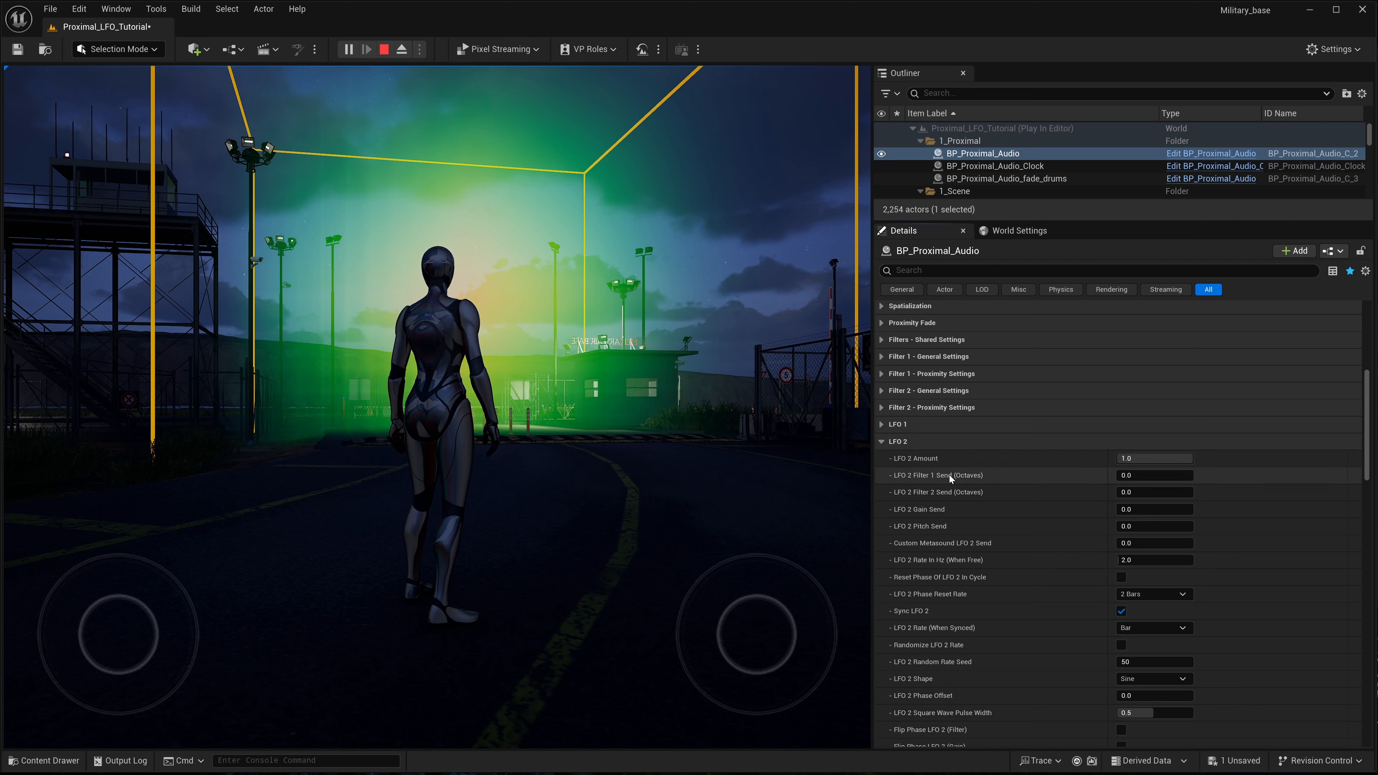
{"action": "left_click", "coordinate": [1154, 475]}
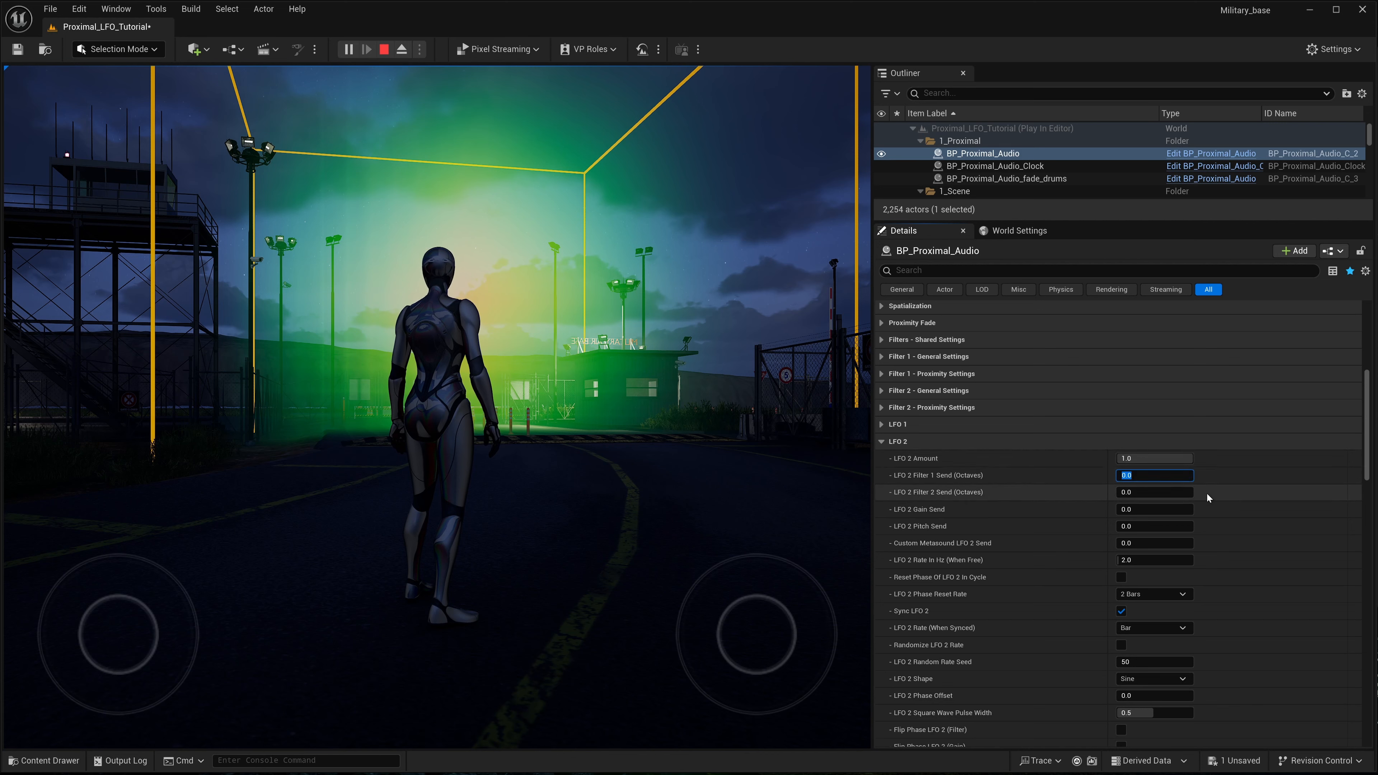
{"action": "type", "text": "3"}
{"action": "key", "text": "Return"}
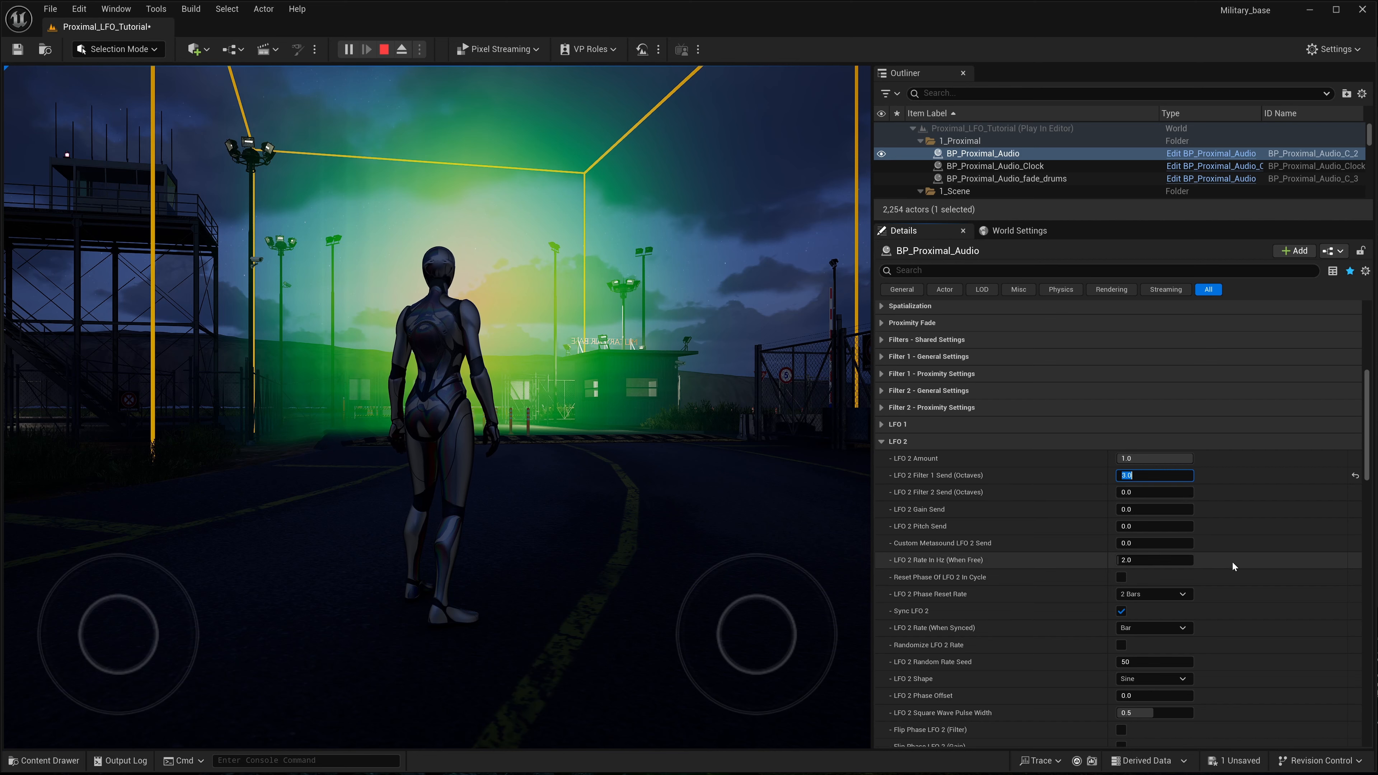
- Enable phase reset and rate randomization for LFO 2, with a 1/8 dotted synced rate and a Triangle shape
{"action": "scroll", "coordinate": [1038, 515], "scroll_direction": "down", "scroll_amount": 2}
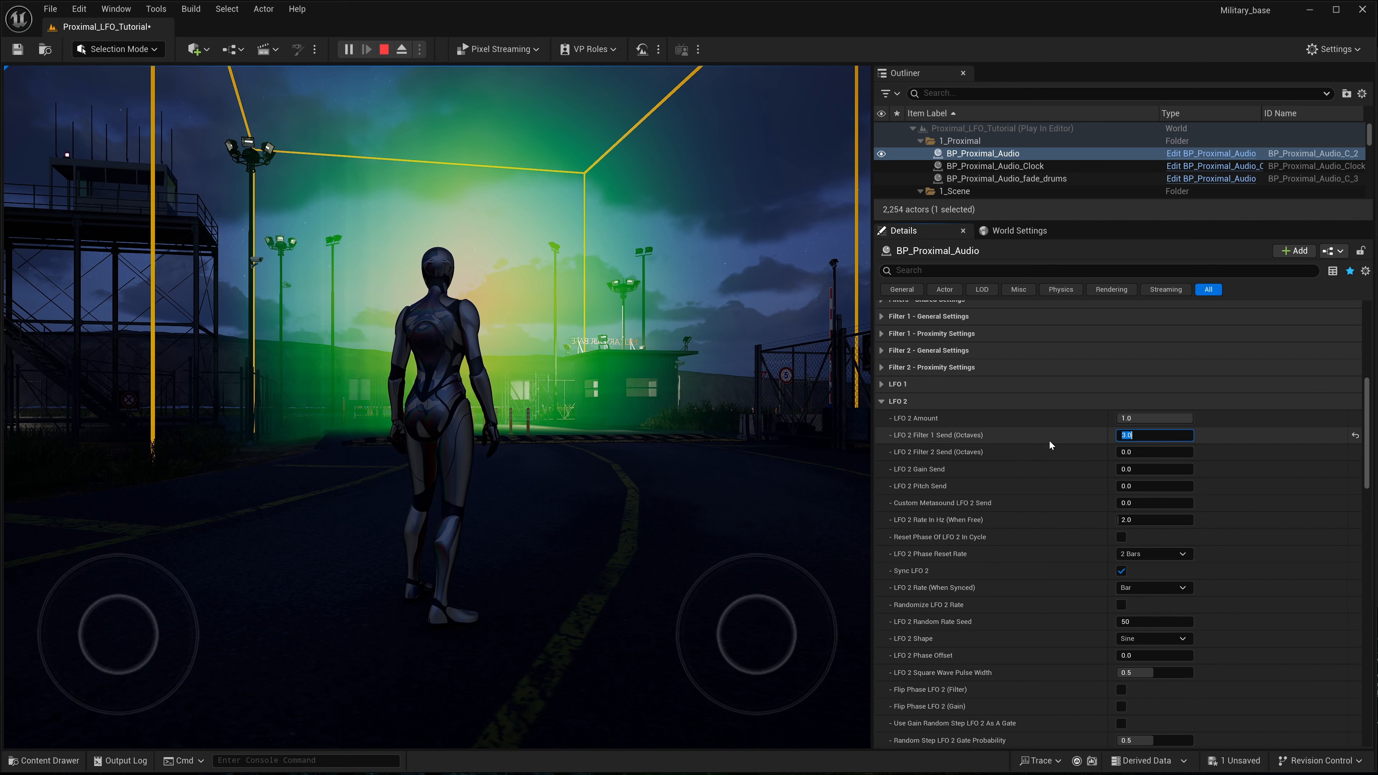
{"action": "scroll", "coordinate": [1047, 597], "scroll_direction": "down", "scroll_amount": 1}
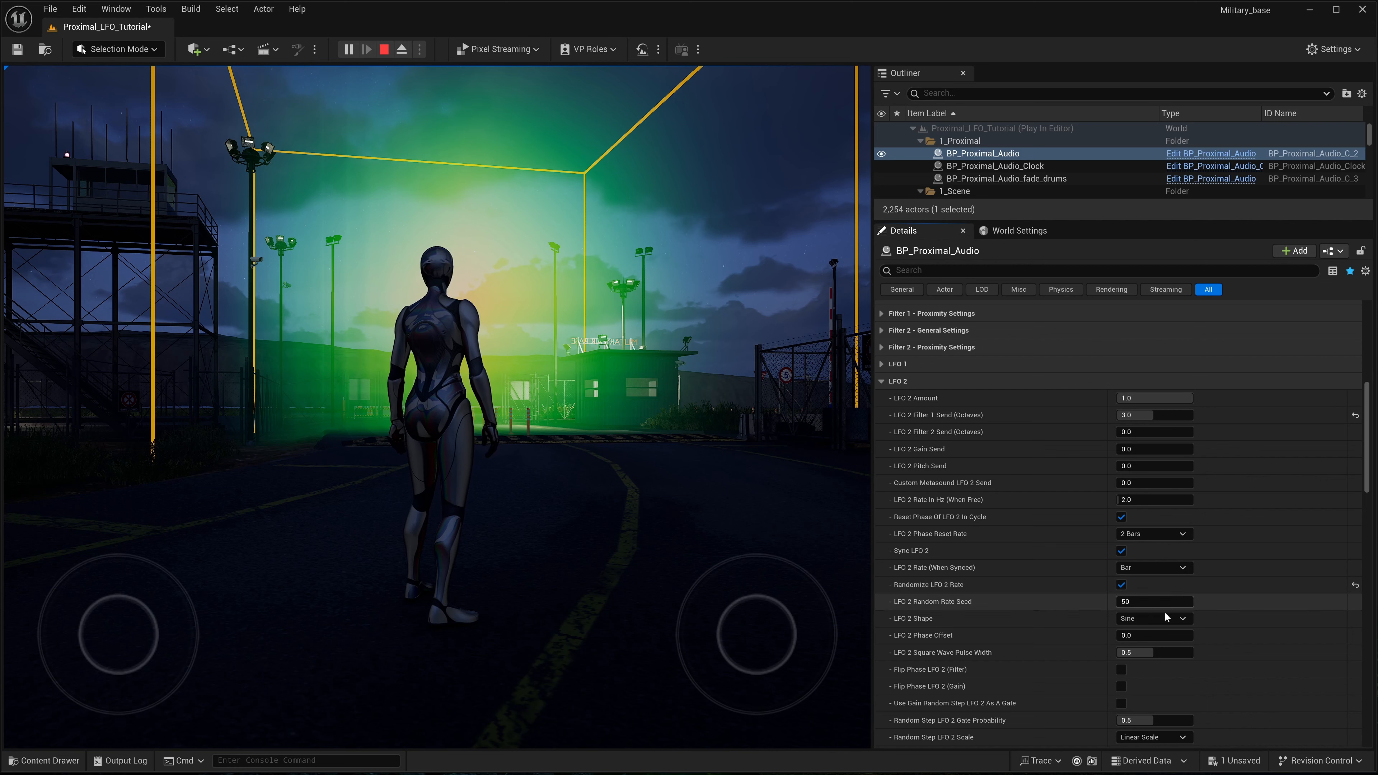
{"action": "left_click", "coordinate": [1180, 618]}
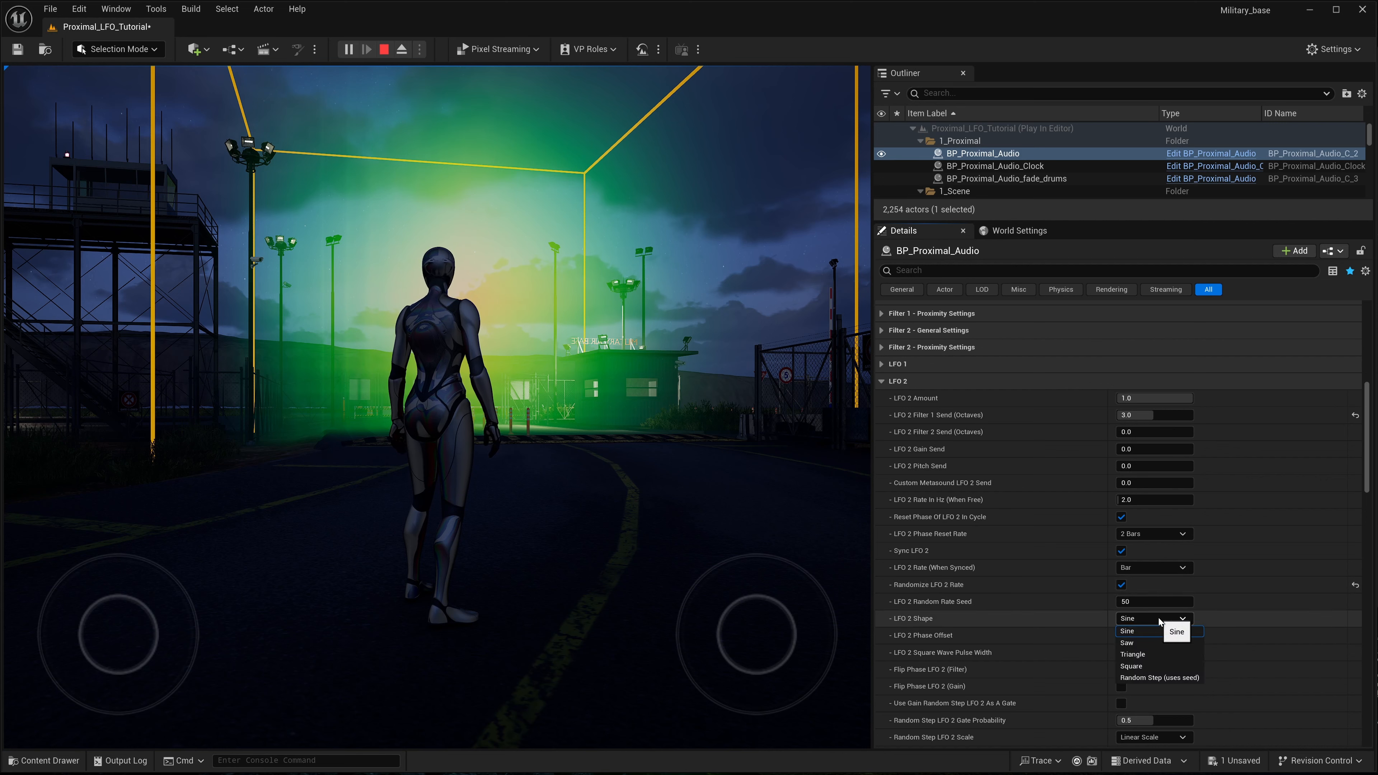
{"action": "left_click", "coordinate": [1123, 642]}
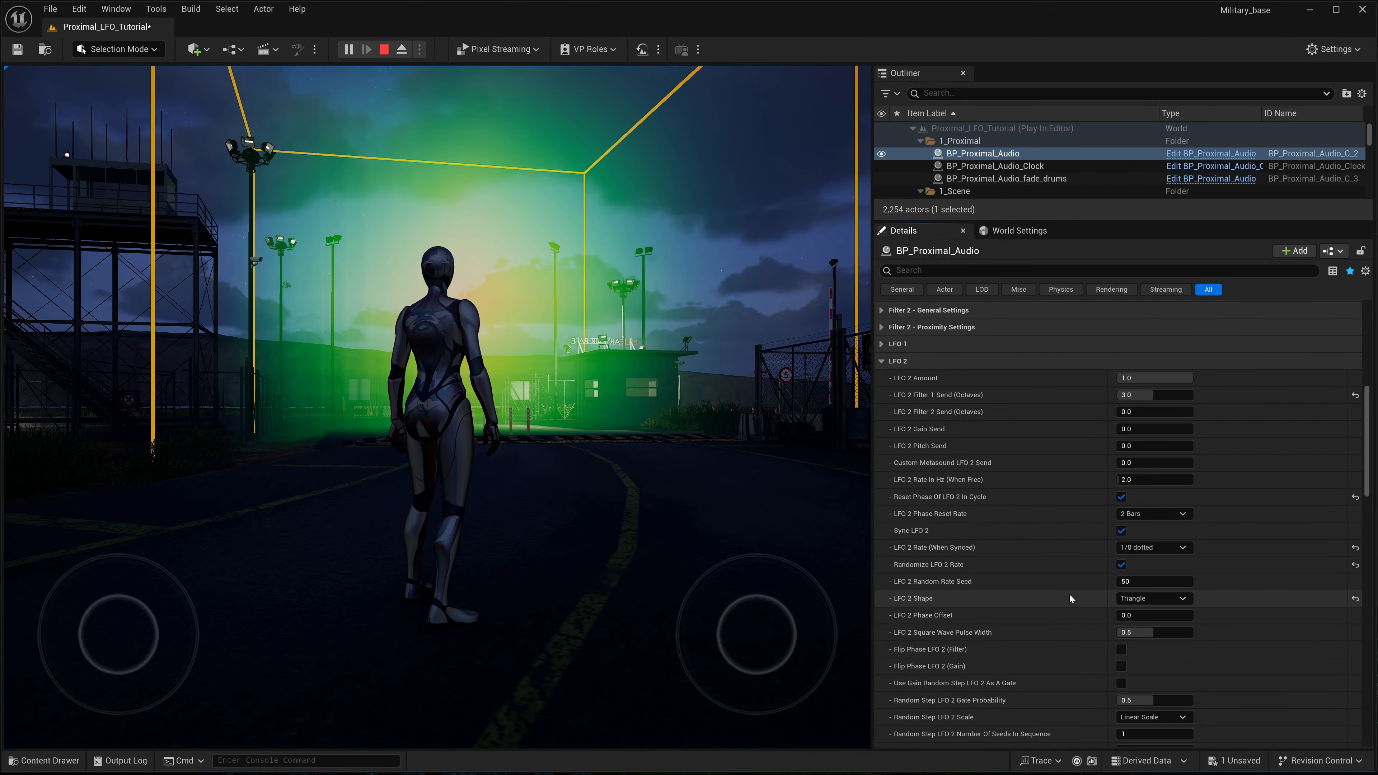
- Expand the Filter 1 general settings and lower the static cutoff frequency to about 6069 Hz
{"action": "scroll", "coordinate": [1069, 593], "scroll_direction": "up", "scroll_amount": 2}
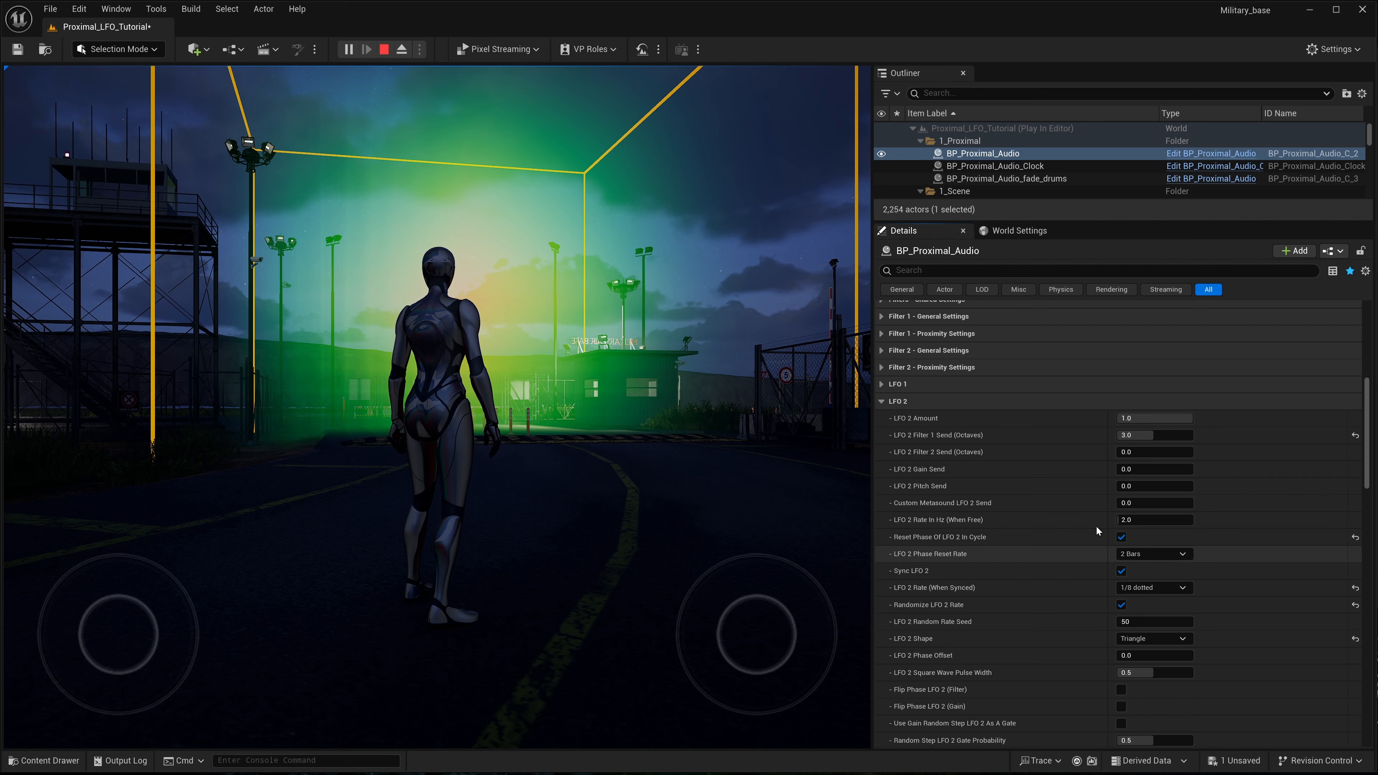
{"action": "scroll", "coordinate": [1070, 492], "scroll_direction": "up", "scroll_amount": 6}
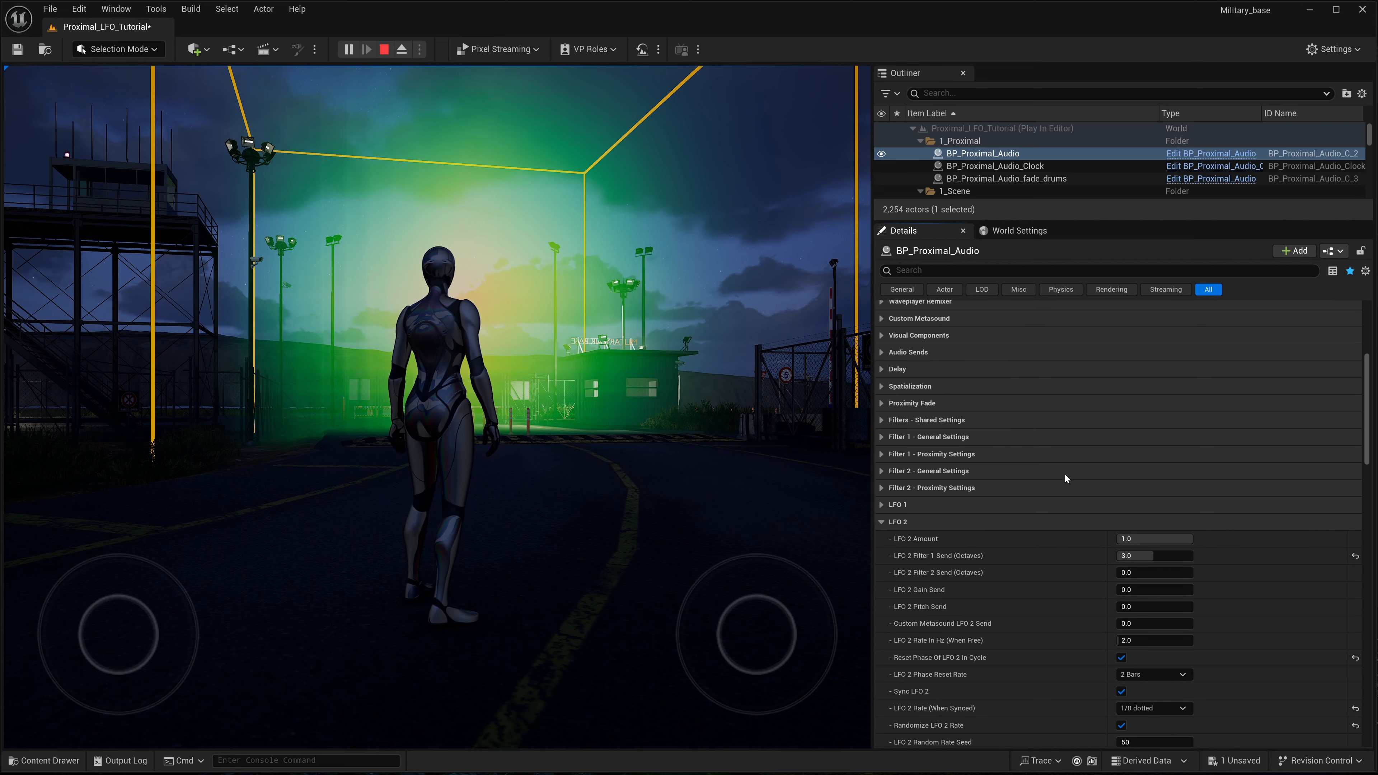
{"action": "scroll", "coordinate": [901, 455], "scroll_direction": "up", "scroll_amount": 1}
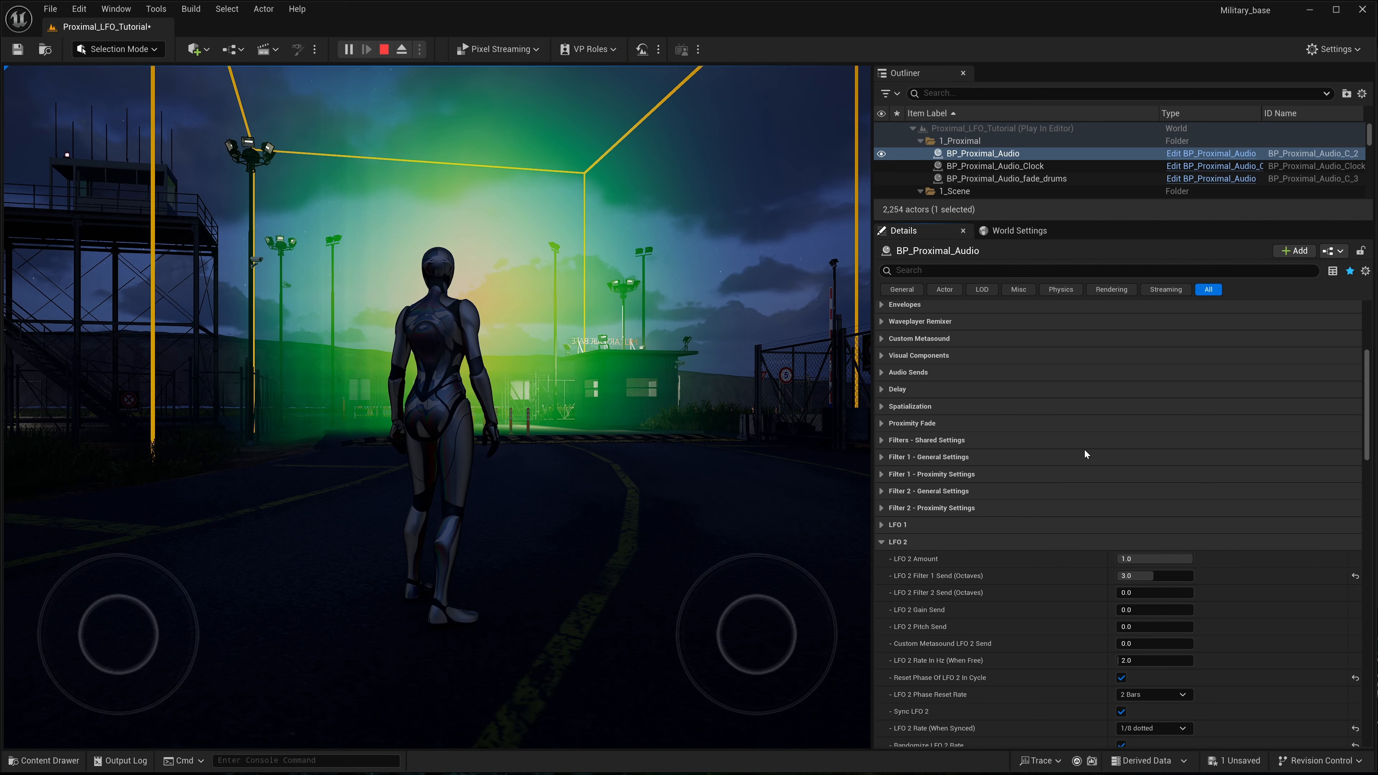
{"action": "scroll", "coordinate": [1028, 465], "scroll_direction": "up", "scroll_amount": 1}
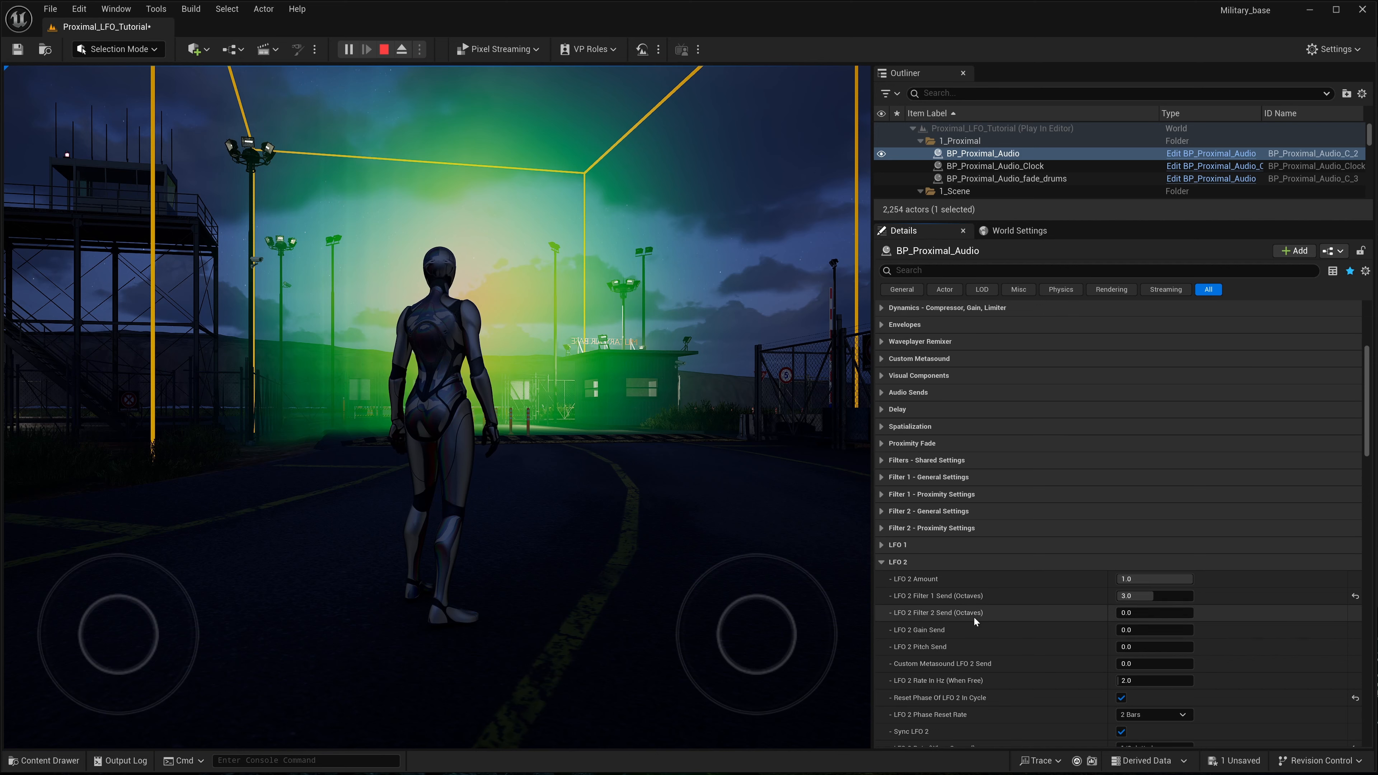
{"action": "left_click", "coordinate": [881, 477]}
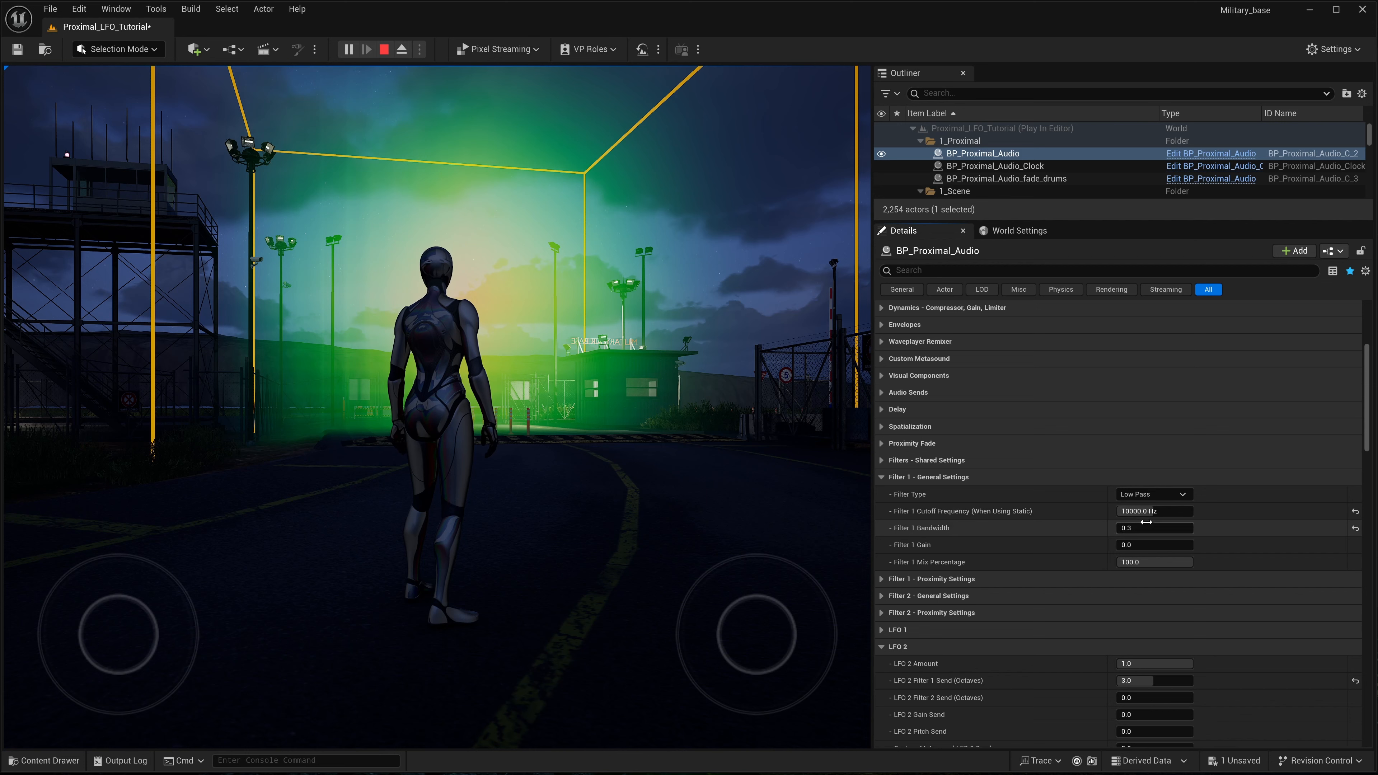
{"action": "mouse_move", "coordinate": [1146, 510]}
{"action": "left_mouse_down"}
{"action": "mouse_move", "coordinate": [1131, 511]}
{"action": "mouse_move", "coordinate": [1145, 514]}
{"action": "left_mouse_up"}
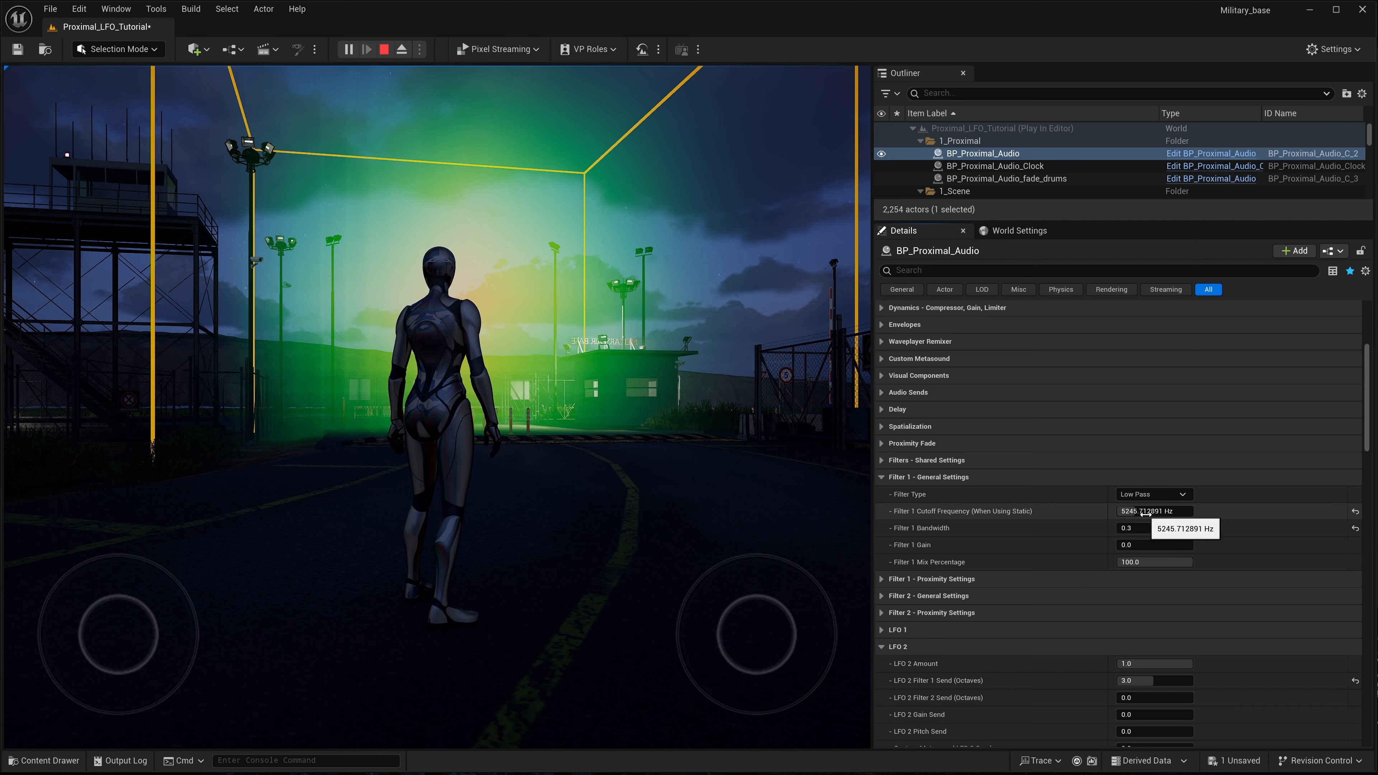
{"action": "left_click_drag", "start_coordinate": [1146, 514], "coordinate": [1148, 514]}
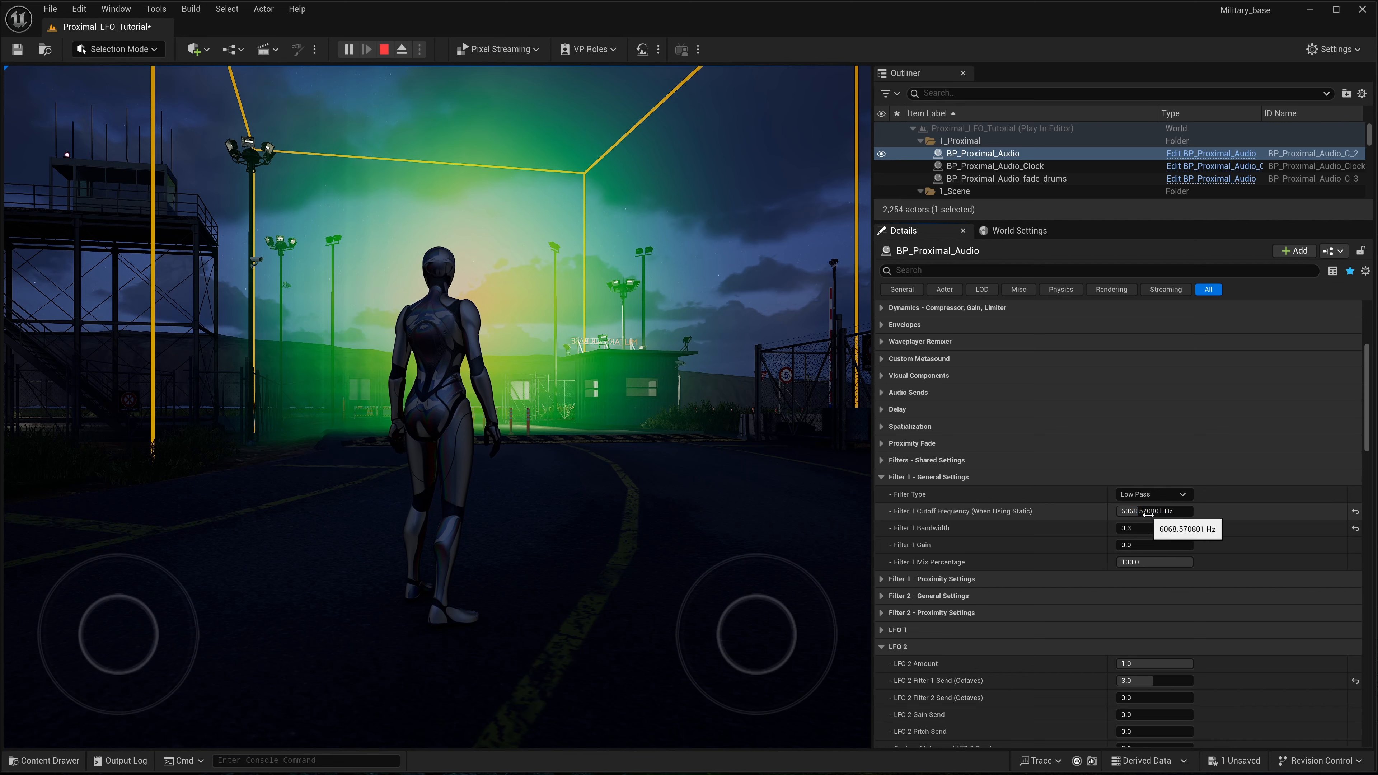
- In the Dynamics settings, turn off the compressor bypass, display its gain reduction or upward gain, and enable upward compression
{"action": "scroll", "coordinate": [1015, 502], "scroll_direction": "up", "scroll_amount": 2}
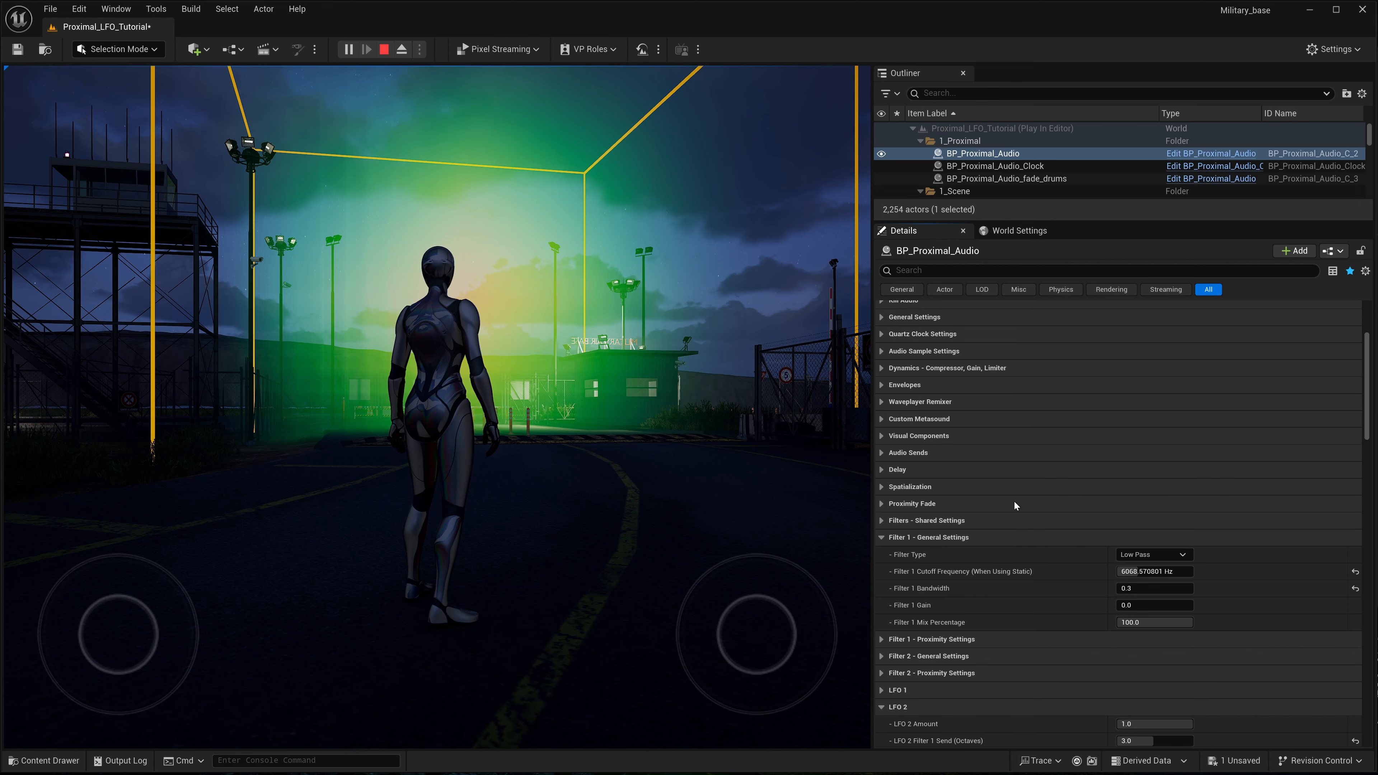
{"action": "scroll", "coordinate": [932, 442], "scroll_direction": "up", "scroll_amount": 2}
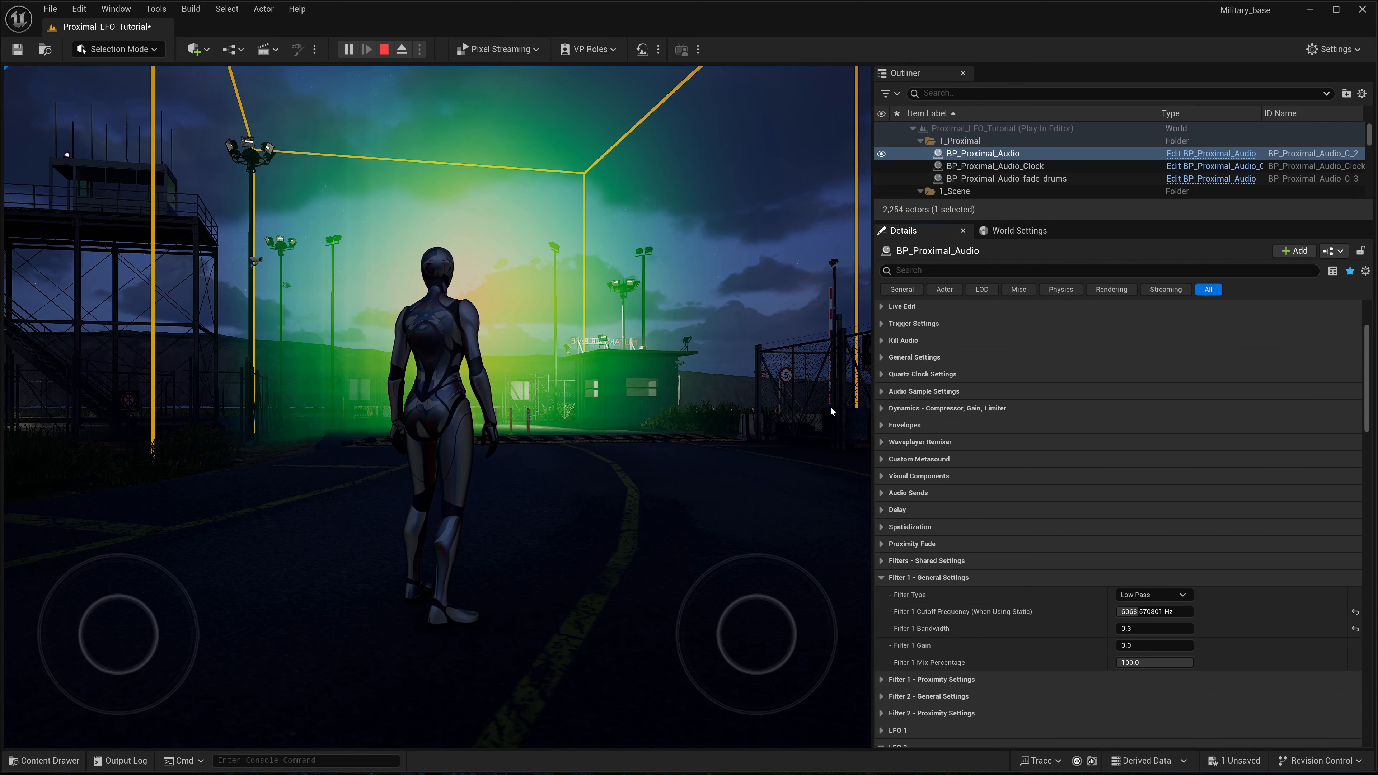
{"action": "left_click", "coordinate": [882, 410]}
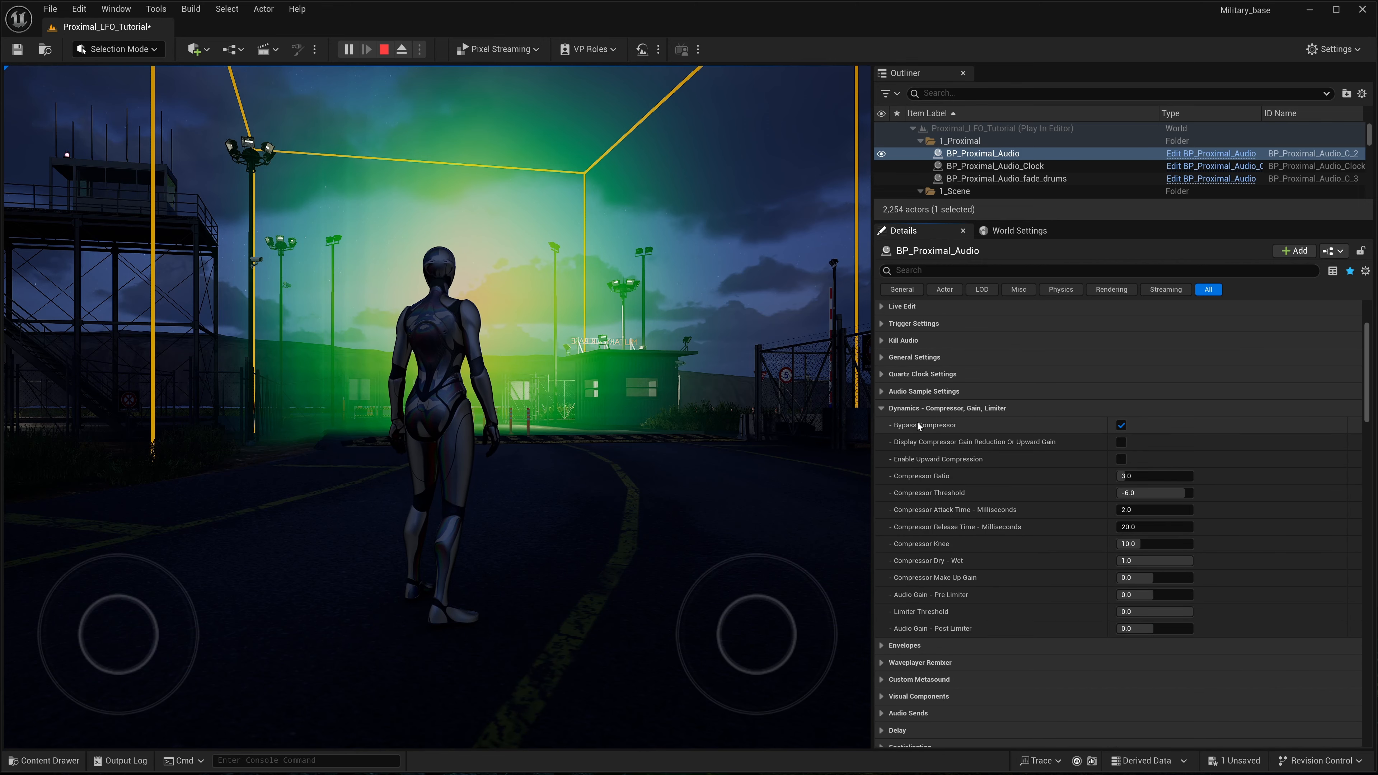
{"action": "left_click", "coordinate": [1122, 441]}
{"action": "left_click", "coordinate": [1121, 427]}
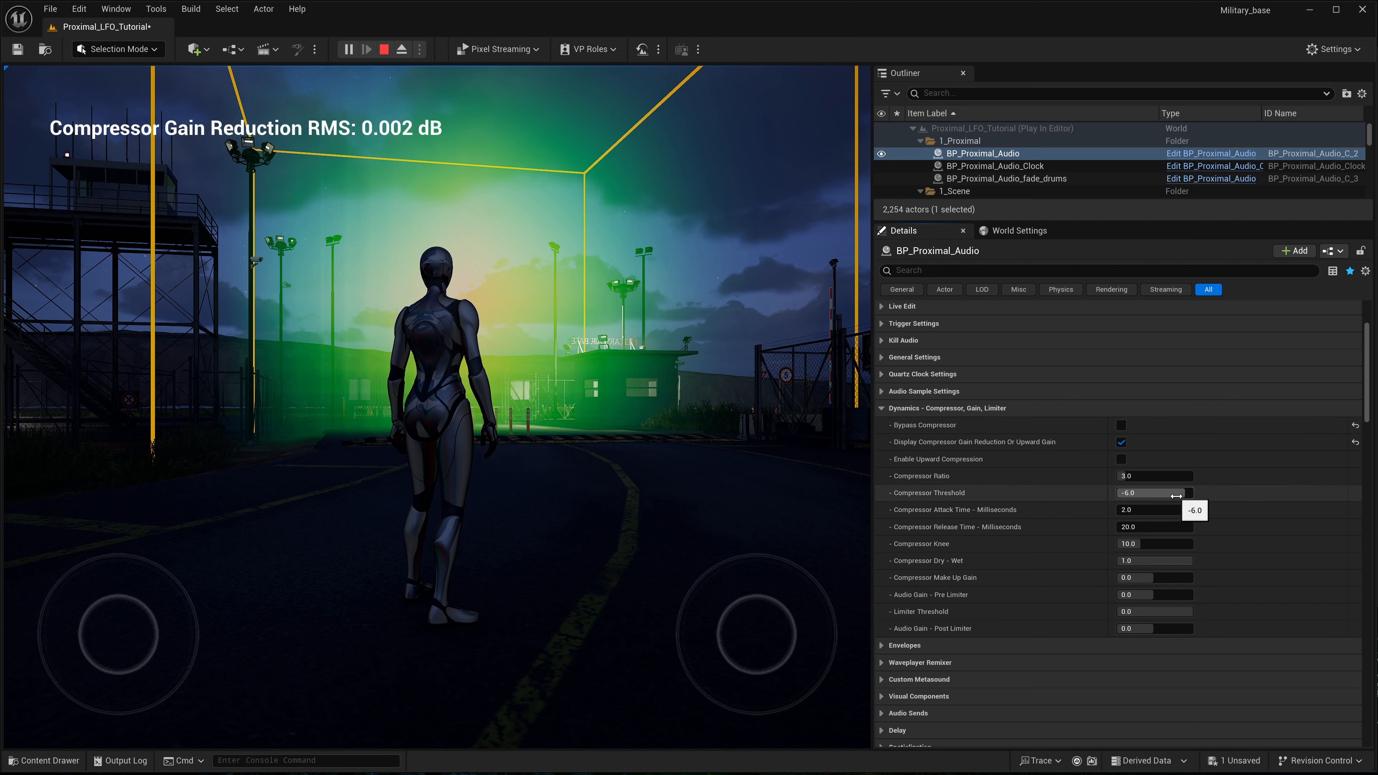
{"action": "mouse_move", "coordinate": [902, 459]}
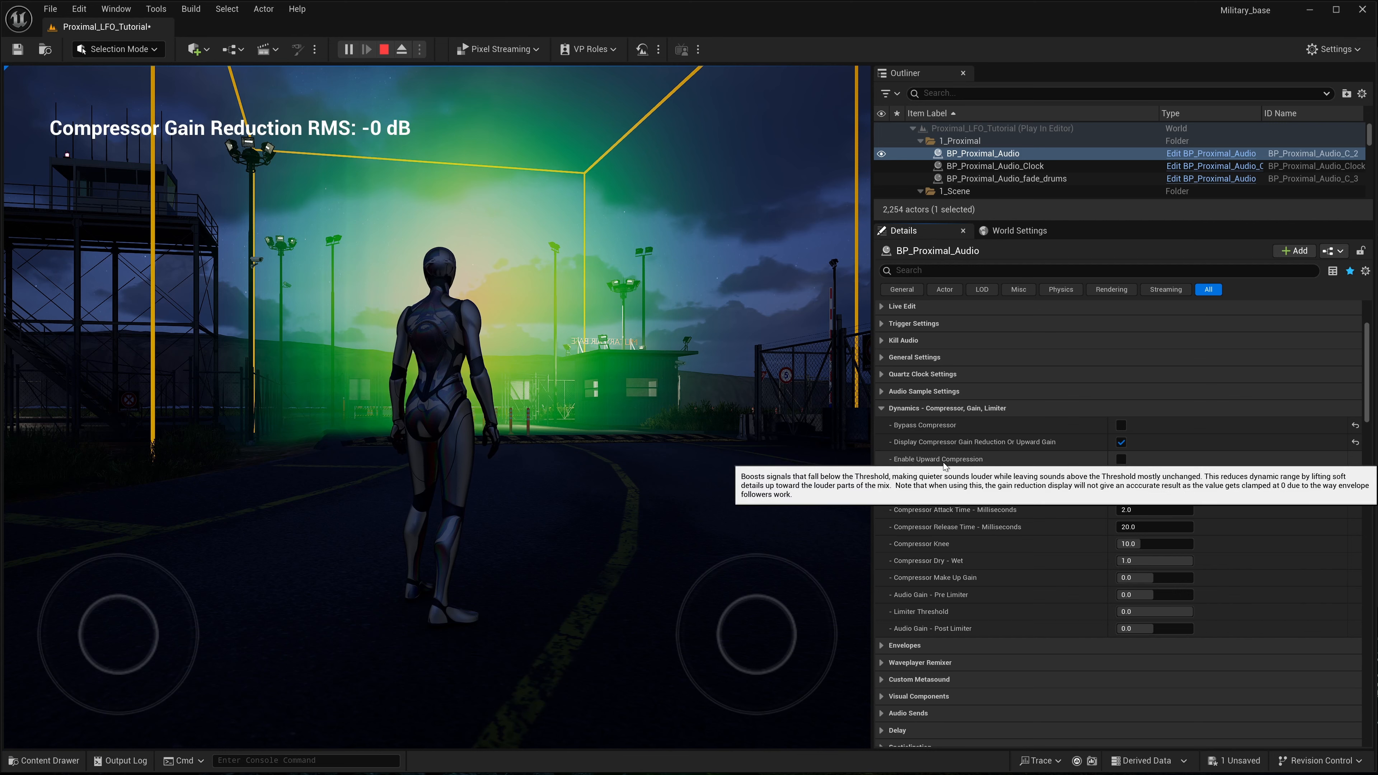
{"action": "left_click", "coordinate": [1121, 459]}
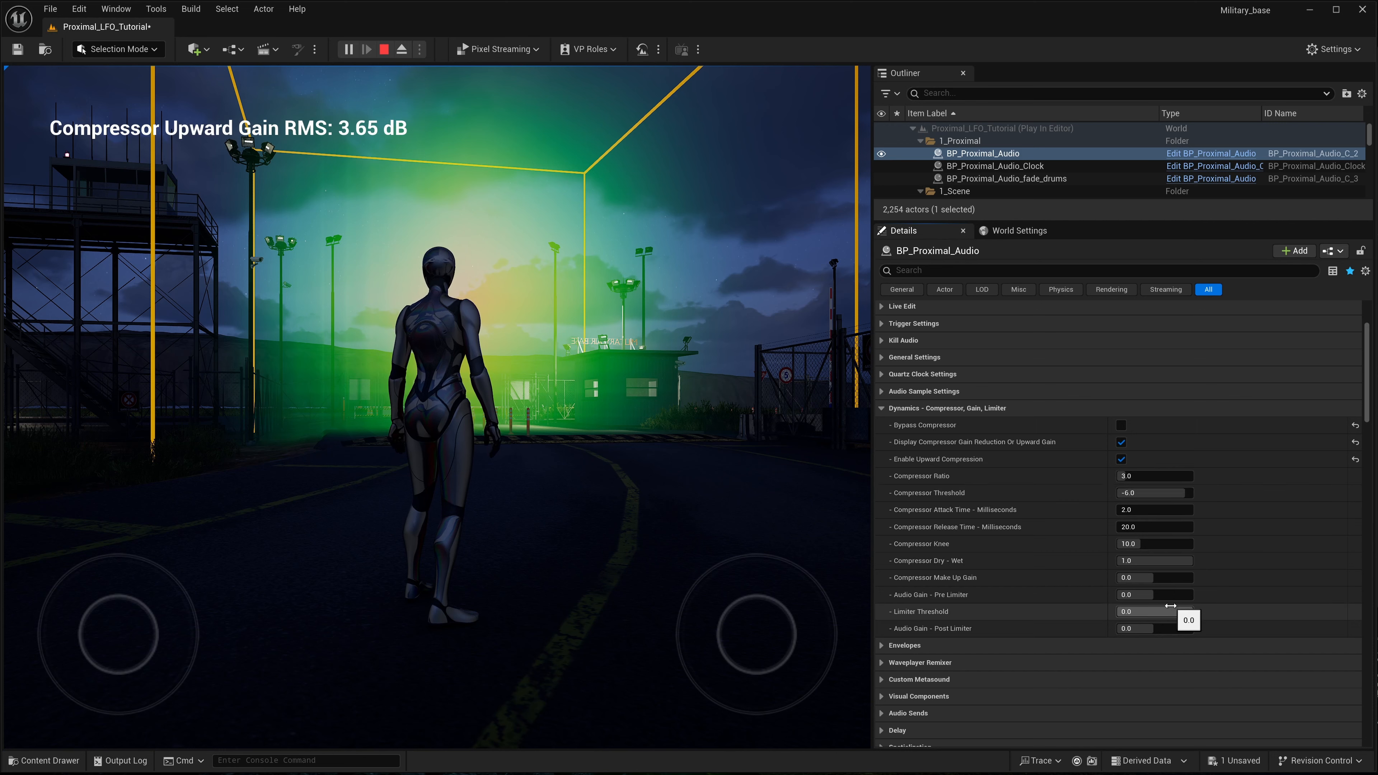
- Lower the Compressor Make Up Gain to about -2.19 and raise the Delay Wet Level to about 0.27
{"action": "left_click_drag", "start_coordinate": [1151, 580], "coordinate": [1151, 579]}
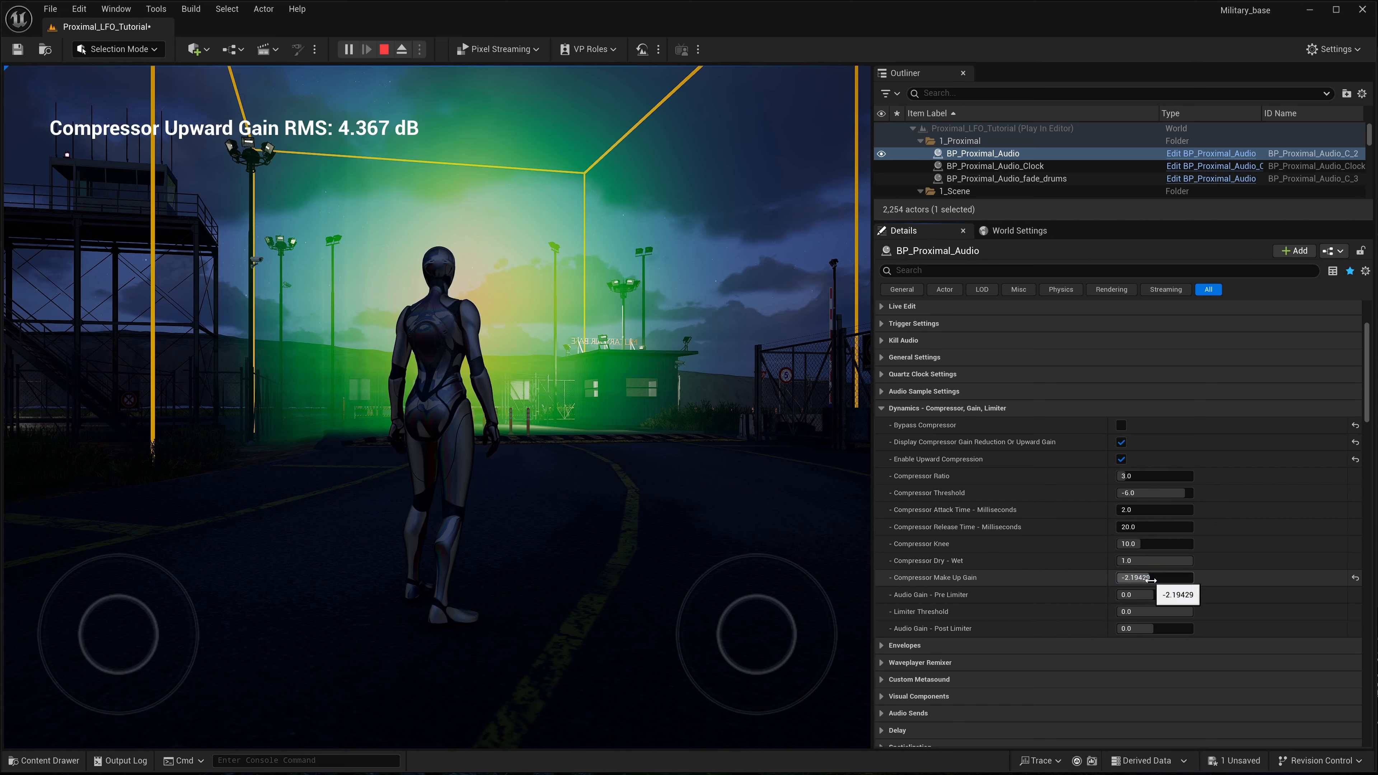
{"action": "left_click", "coordinate": [882, 408]}
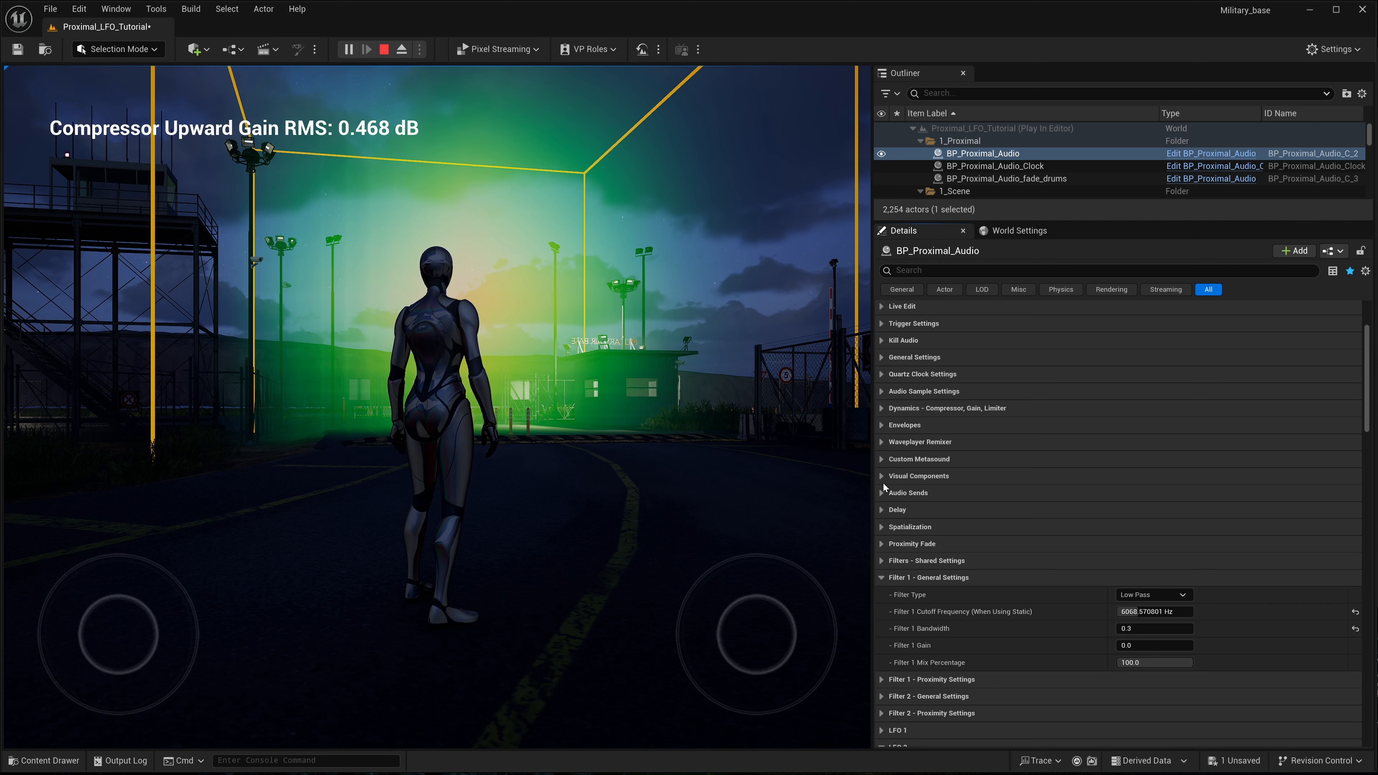
{"action": "left_click", "coordinate": [882, 510]}
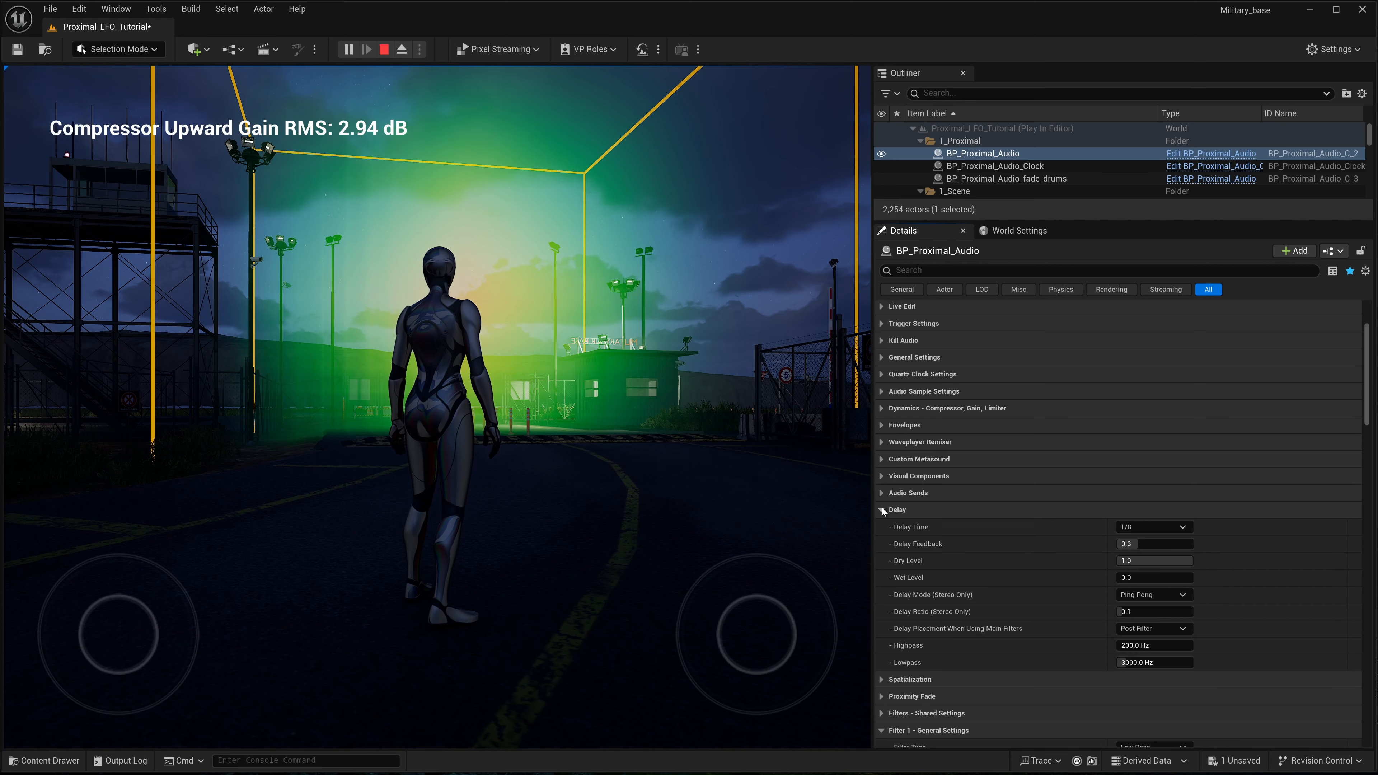
{"action": "mouse_move", "coordinate": [1130, 578]}
{"action": "left_mouse_down"}
{"action": "mouse_move", "coordinate": [1178, 579]}
{"action": "mouse_move", "coordinate": [1137, 579]}
{"action": "left_mouse_up"}
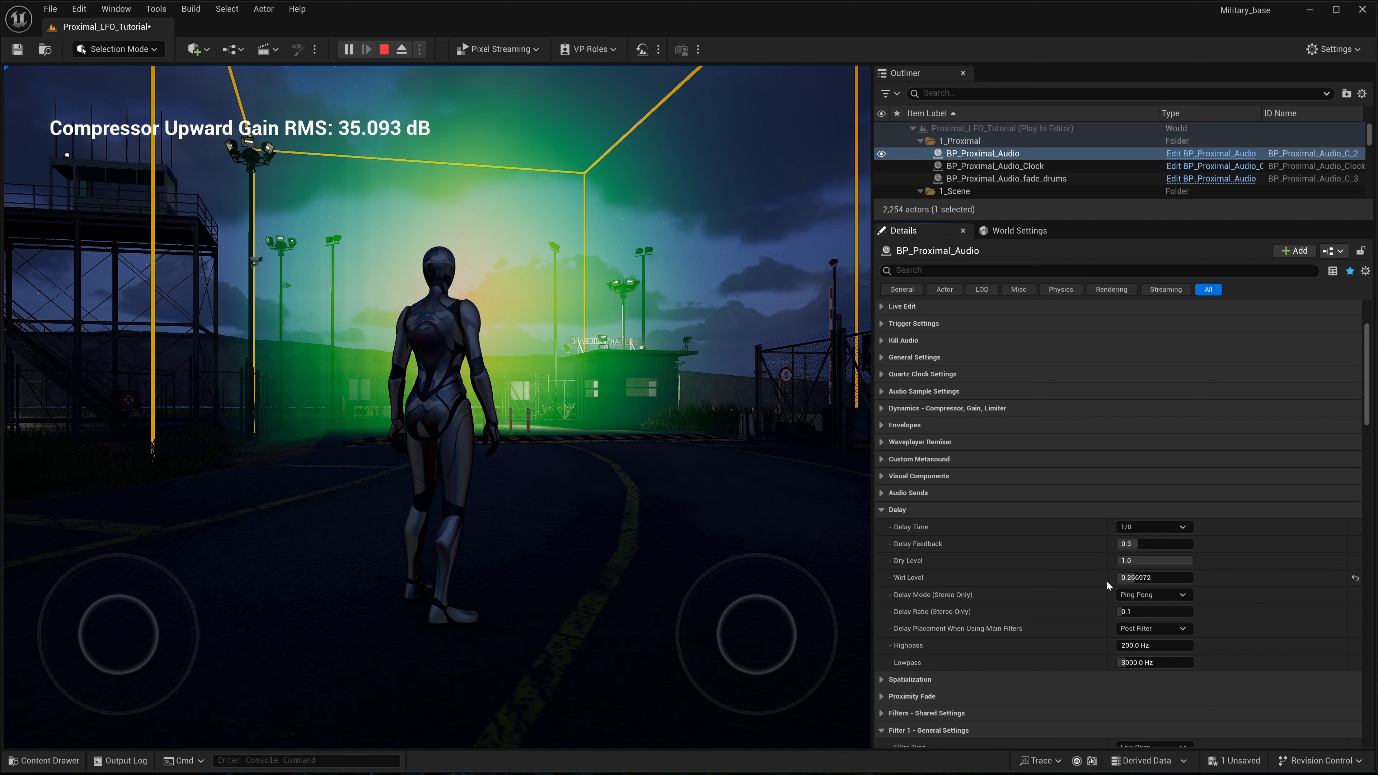
- In Audio Sends, set the Medium Reverb Send Level to about 0.06 and the Large Reverb Send Level to about 0.39
{"action": "left_click", "coordinate": [882, 493]}
{"action": "mouse_move", "coordinate": [1129, 526]}
{"action": "left_mouse_down"}
{"action": "mouse_move", "coordinate": [1156, 526]}
{"action": "mouse_move", "coordinate": [1137, 528]}
{"action": "left_mouse_up"}
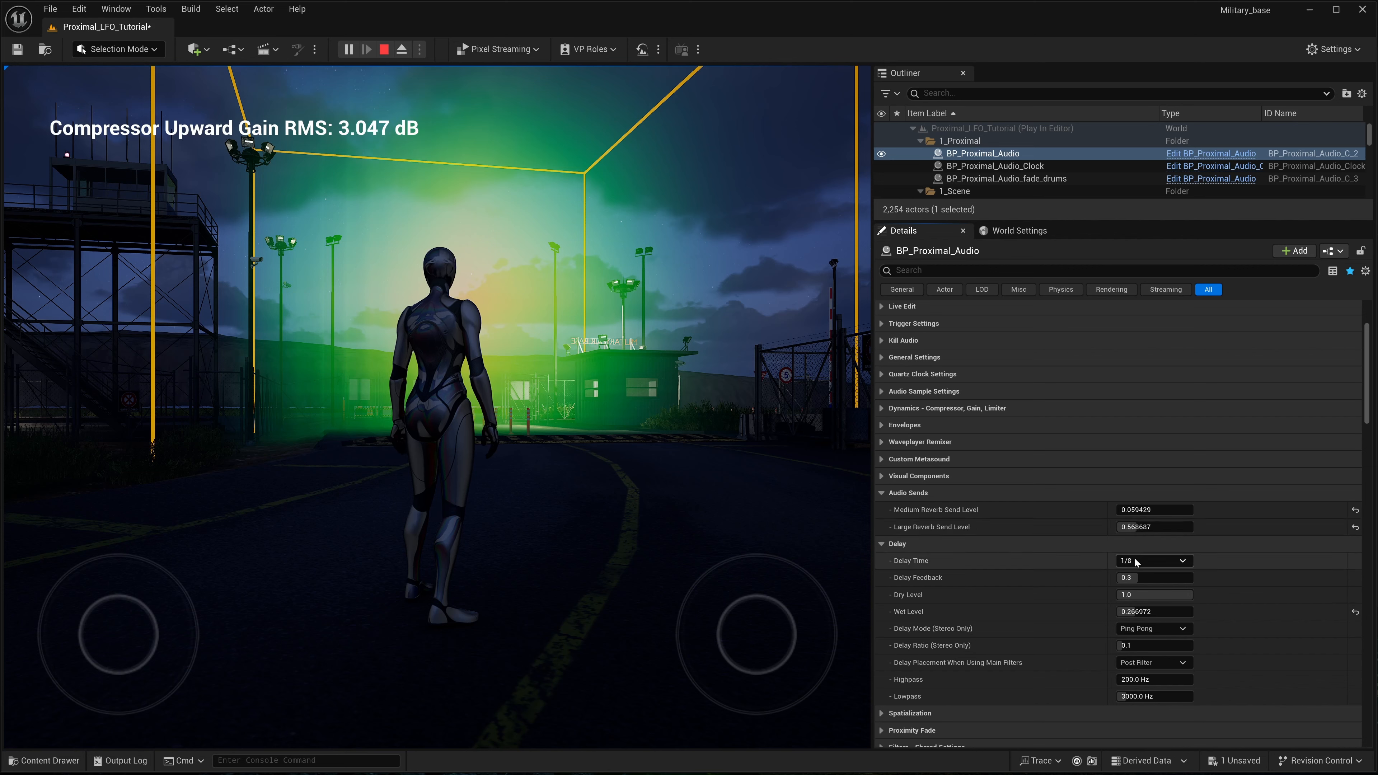
{"action": "left_click_drag", "start_coordinate": [1146, 527], "coordinate": [1142, 526]}
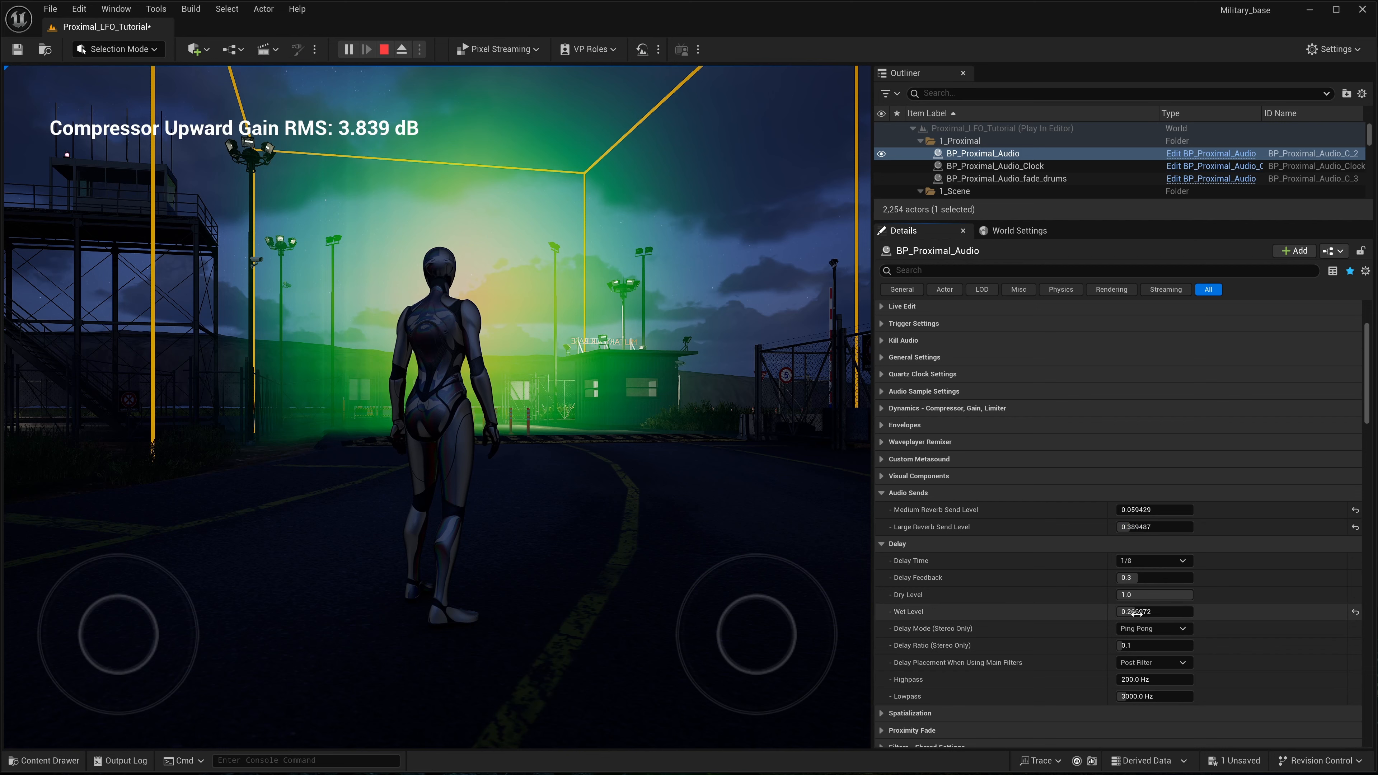
- Set LFO 2's synced rate to 1/4 dotted and raise its Filter 1 Send to 4 and then 5 octaves
{"action": "left_click_drag", "start_coordinate": [1138, 645], "coordinate": [1151, 646]}
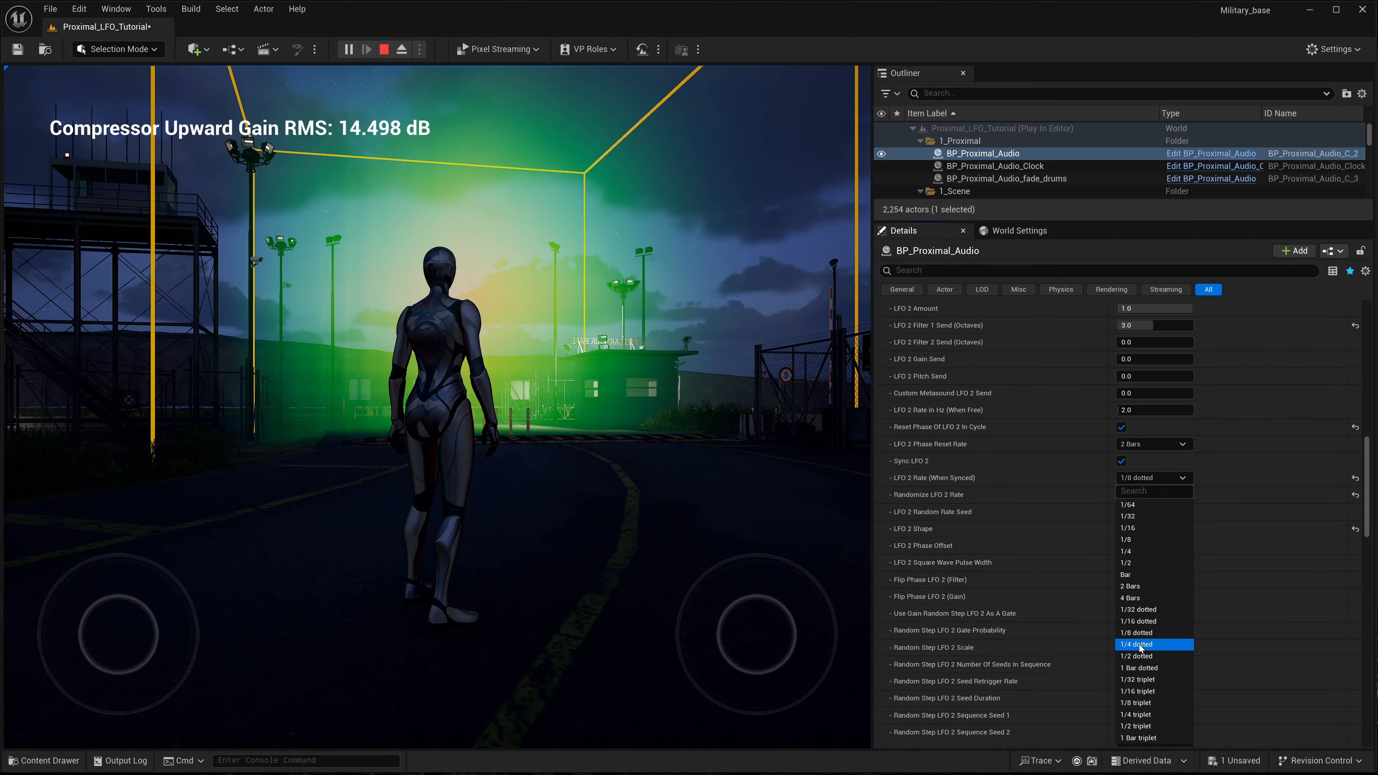
{"action": "left_click", "coordinate": [1140, 649]}
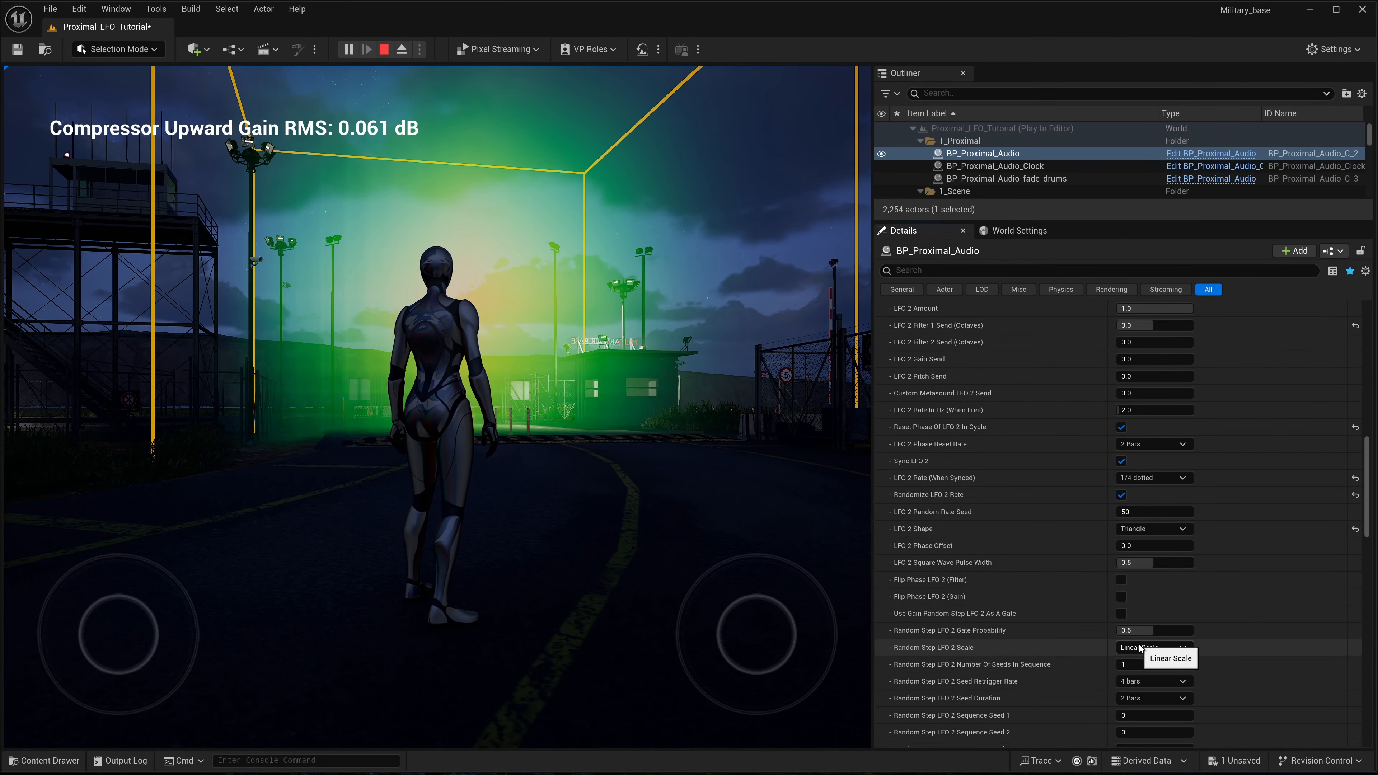
{"action": "scroll", "coordinate": [1096, 521], "scroll_direction": "up", "scroll_amount": 3}
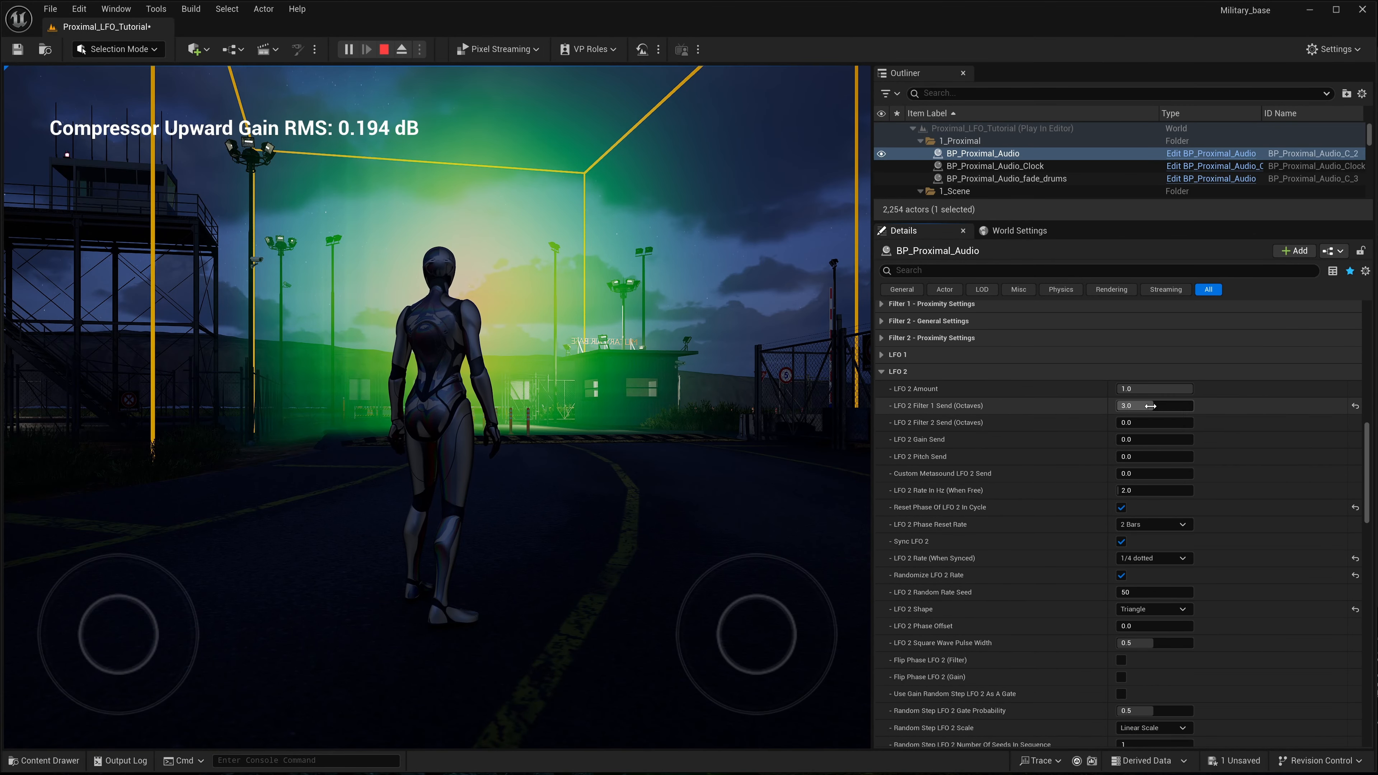
{"action": "left_click", "coordinate": [1161, 411]}
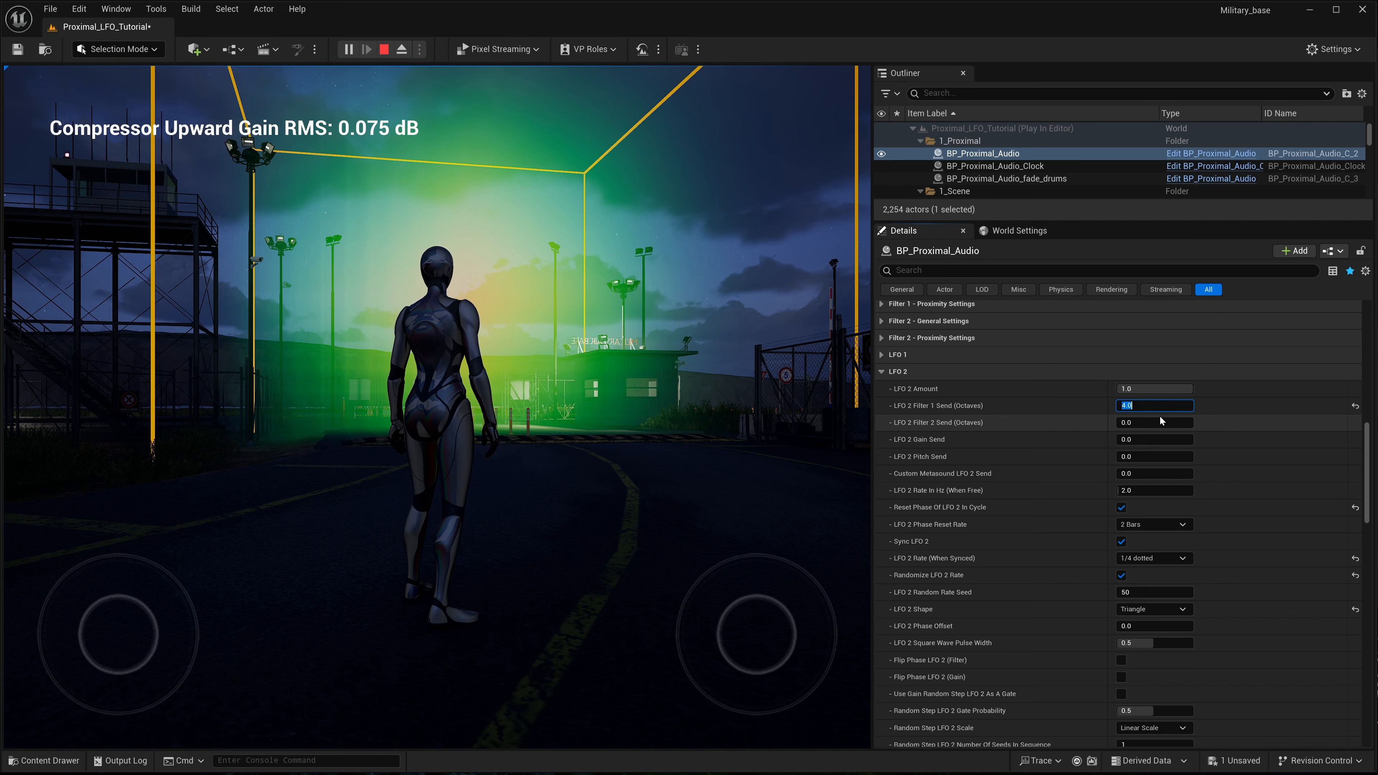
{"action": "type", "text": "4"}
{"action": "key", "text": "Return"}
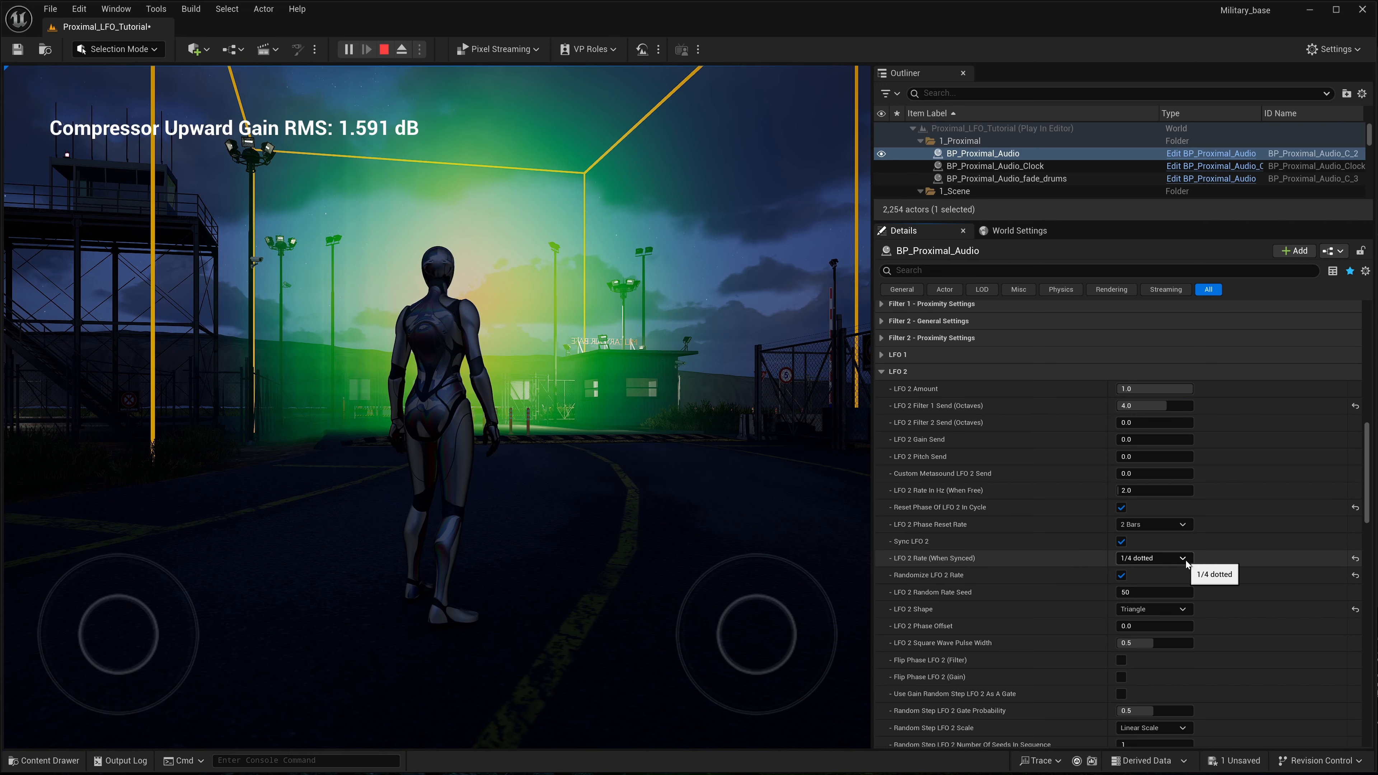
{"action": "left_click", "coordinate": [1164, 410]}
{"action": "type", "text": "5"}
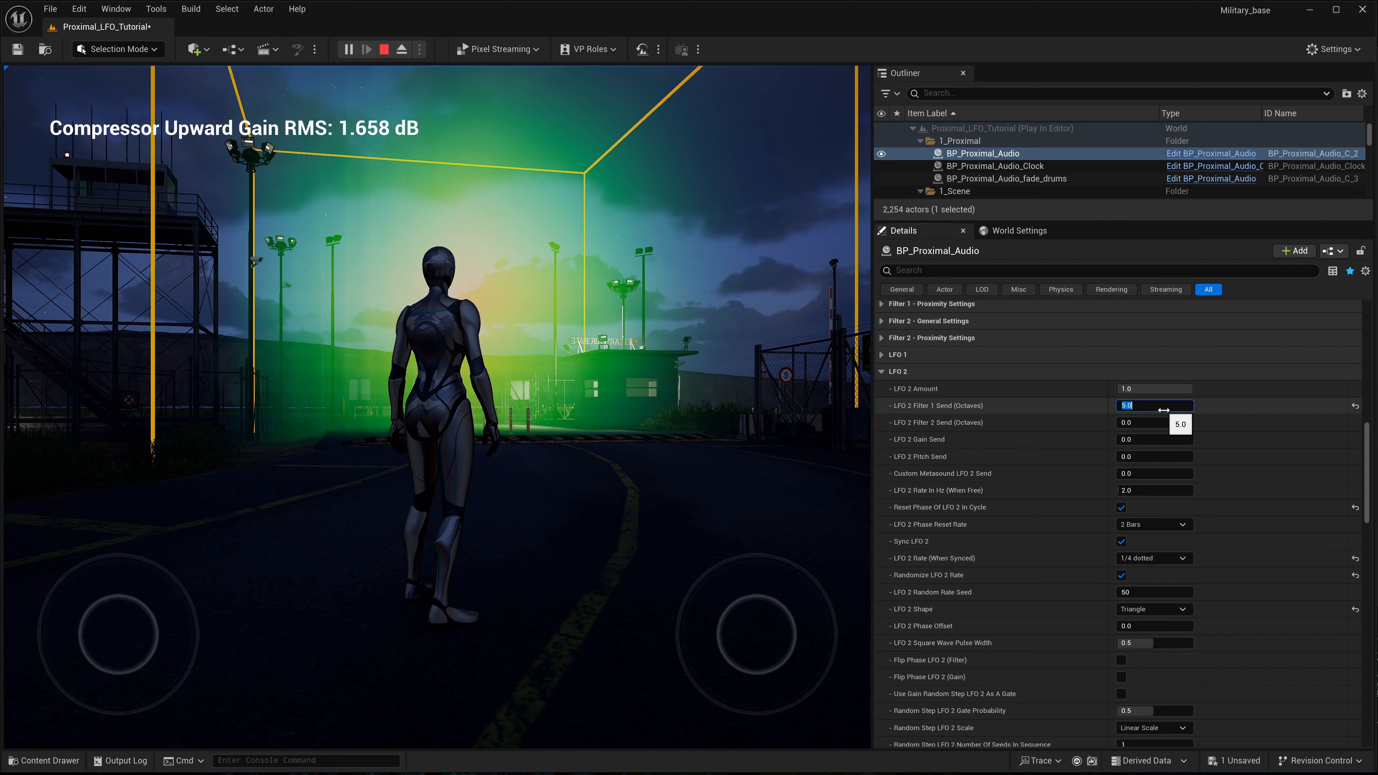
{"action": "key", "text": "Return"}
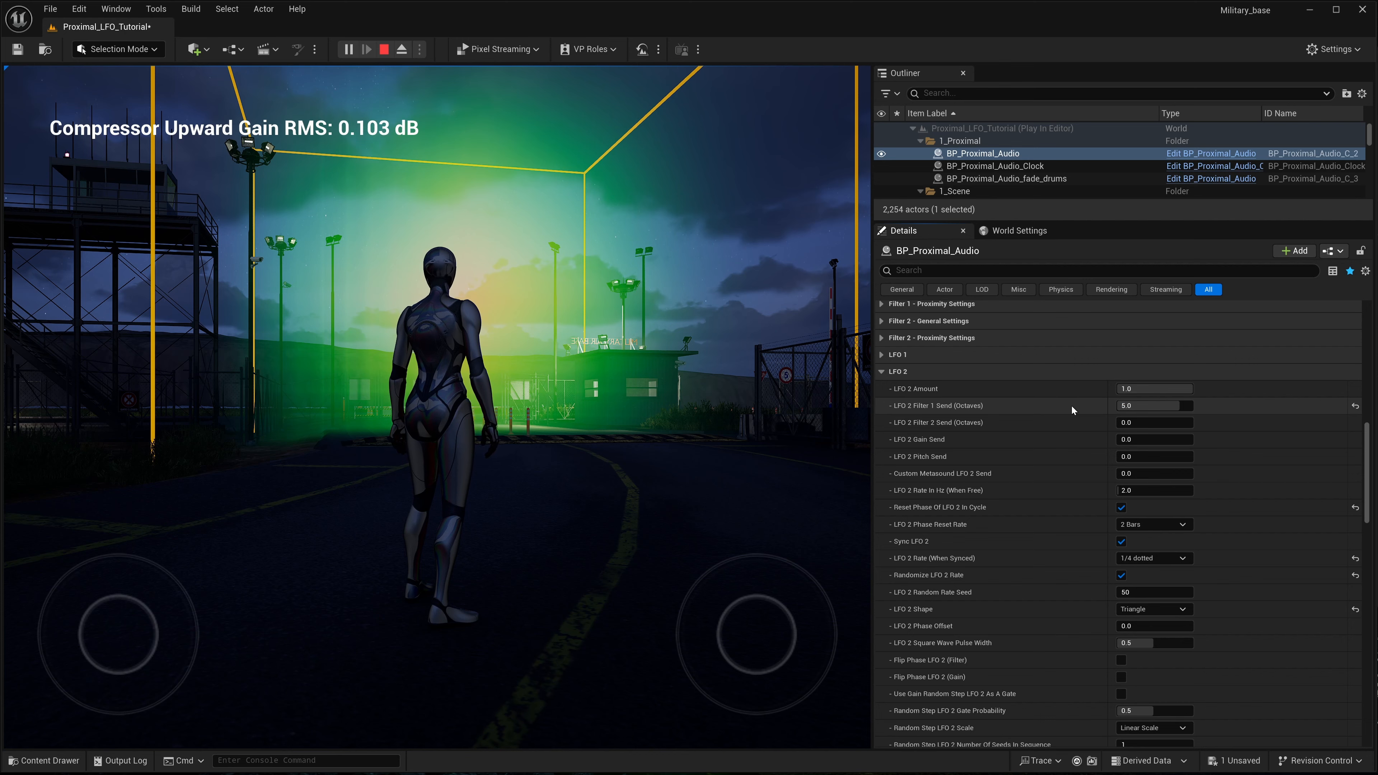
- Raise the Filter 1 static cutoff to about 6891 Hz and set the low end roll off to about 194 Hz with a blend amount of about 1.0
{"action": "scroll", "coordinate": [1071, 405], "scroll_direction": "up", "scroll_amount": 5}
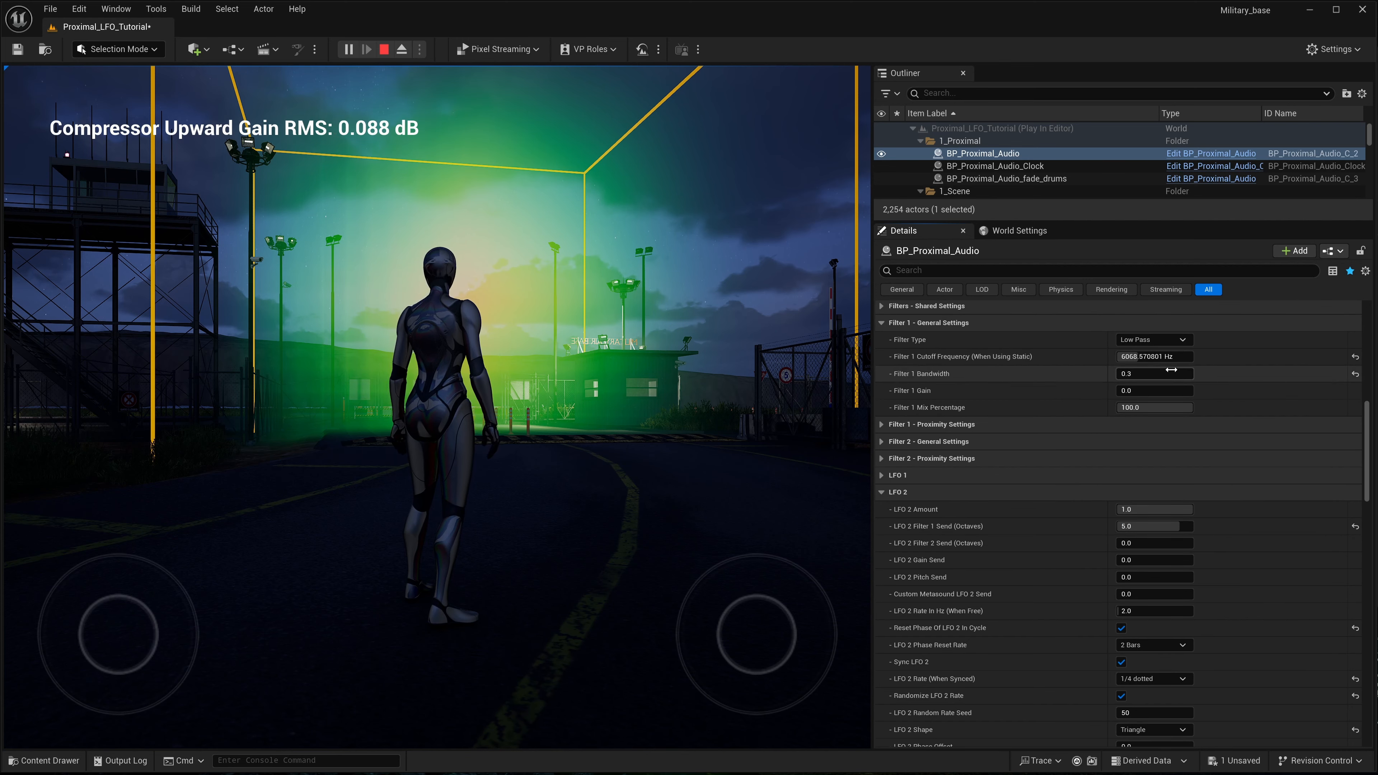
{"action": "left_click_drag", "start_coordinate": [1138, 357], "coordinate": [1142, 357]}
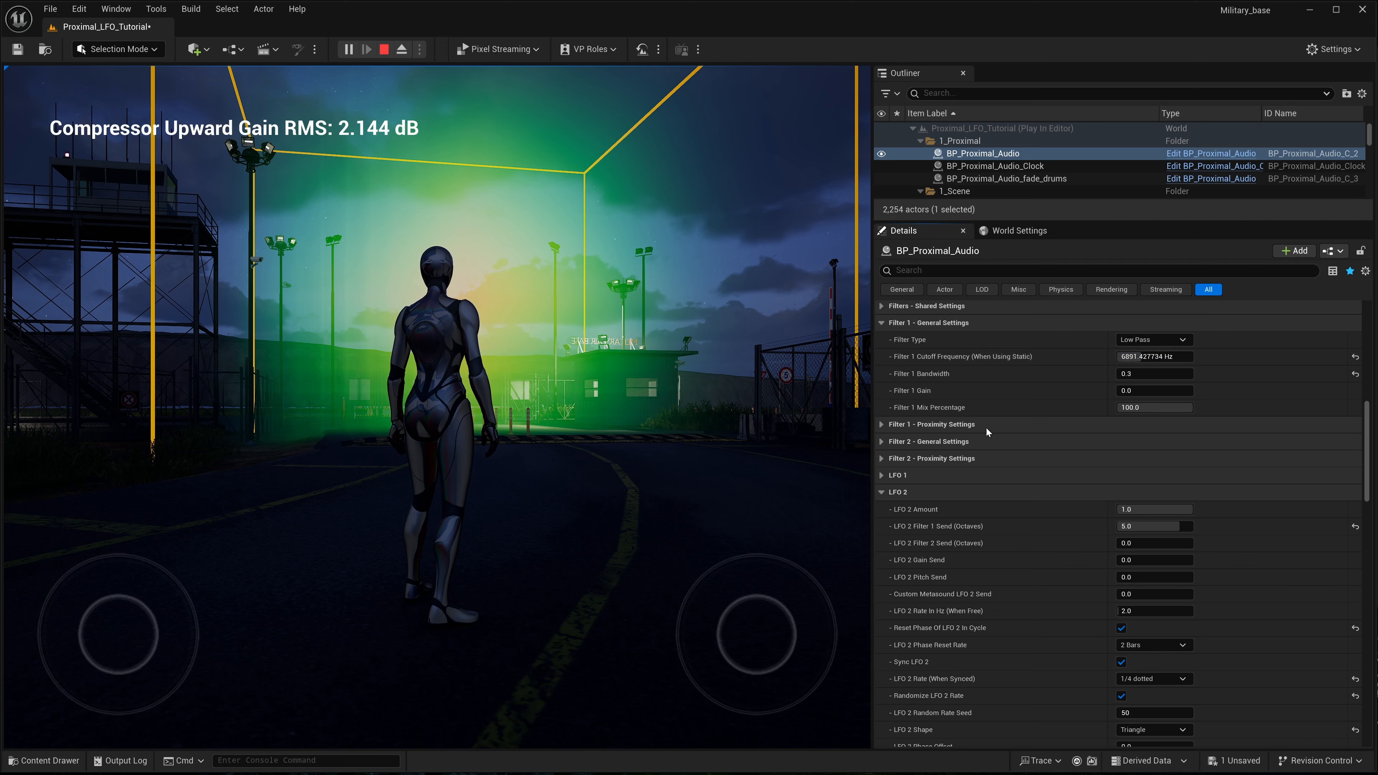
{"action": "scroll", "coordinate": [996, 436], "scroll_direction": "up", "scroll_amount": 2}
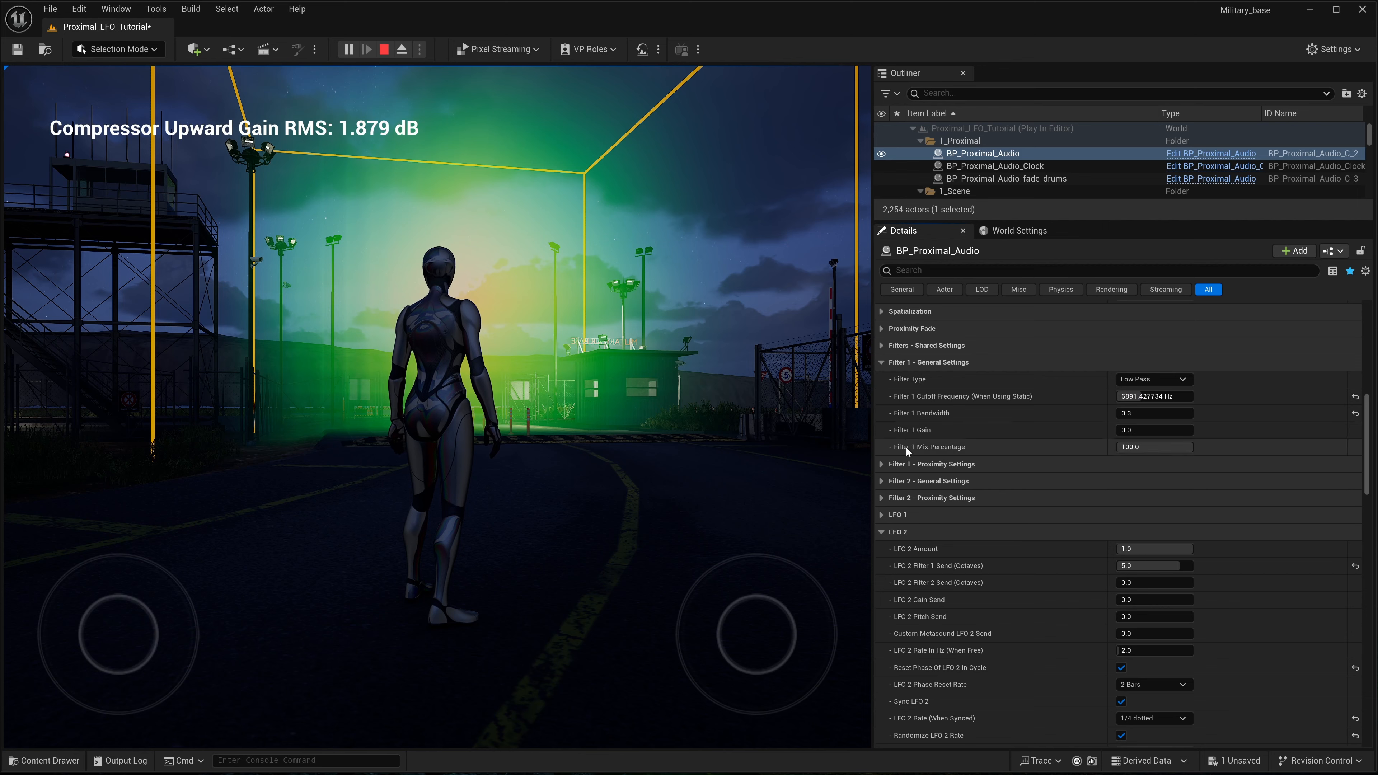
{"action": "scroll", "coordinate": [933, 447], "scroll_direction": "up", "scroll_amount": 1}
{"action": "left_click", "coordinate": [885, 366]}
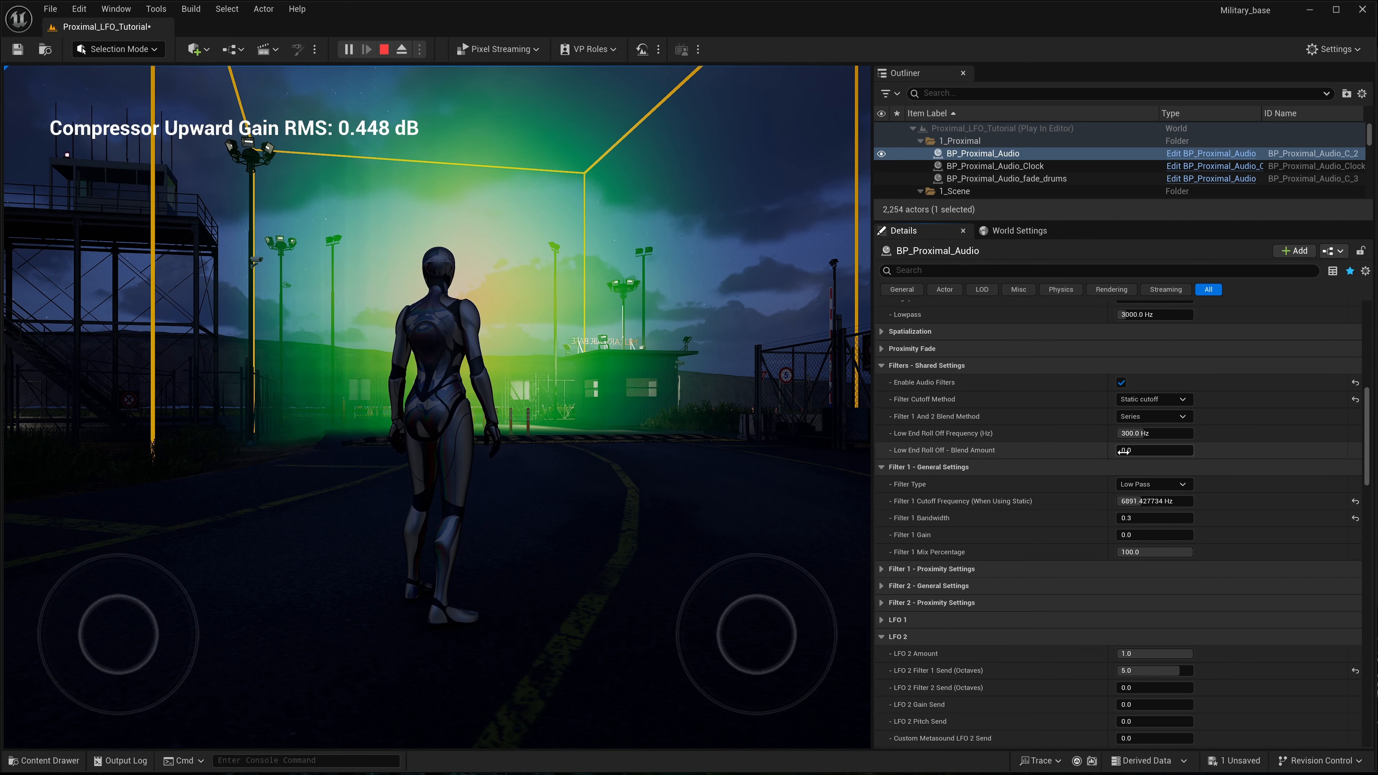
{"action": "mouse_move", "coordinate": [1122, 452]}
{"action": "left_mouse_down"}
{"action": "mouse_move", "coordinate": [1193, 452]}
{"action": "mouse_move", "coordinate": [1121, 434]}
{"action": "left_mouse_up"}
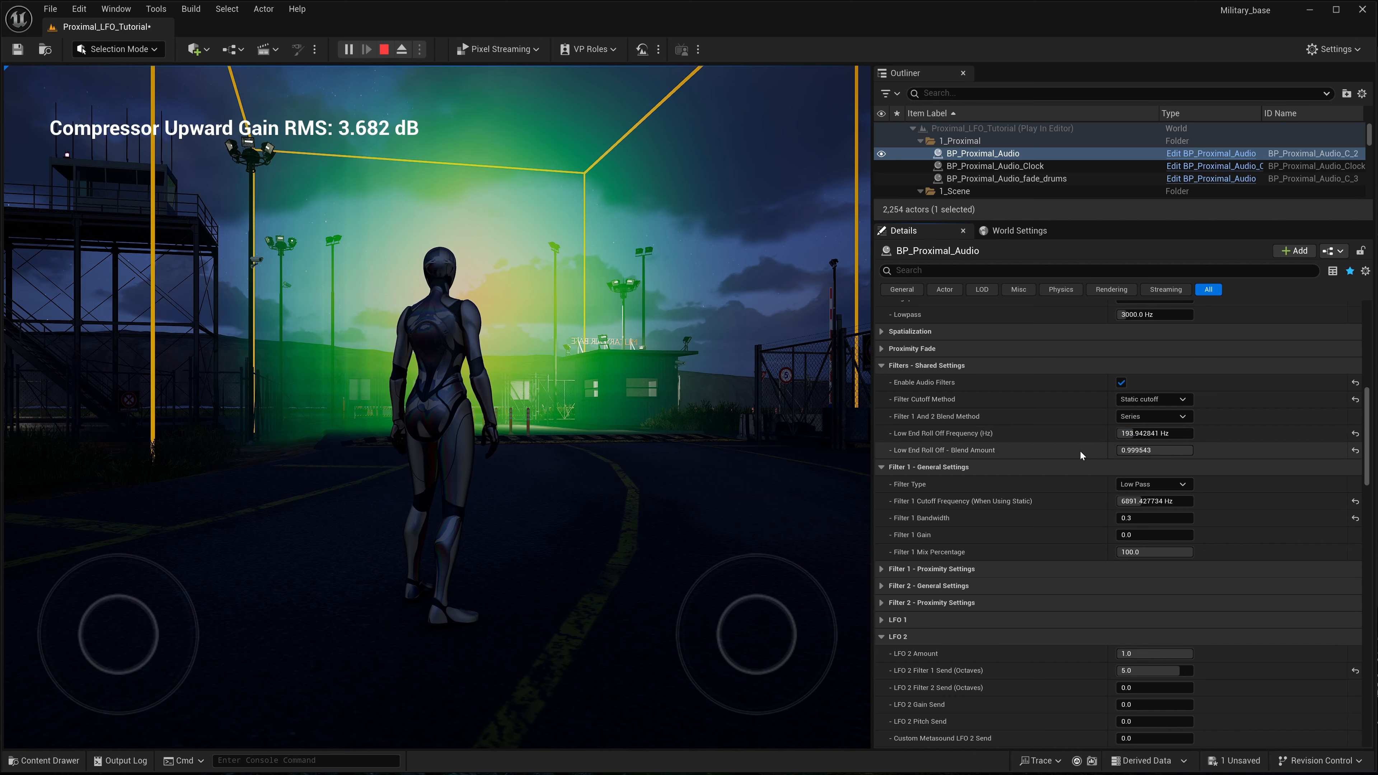
- Save the simulation state of BP_Proximal_Audio and stop the play session
{"action": "key", "text": "k"}
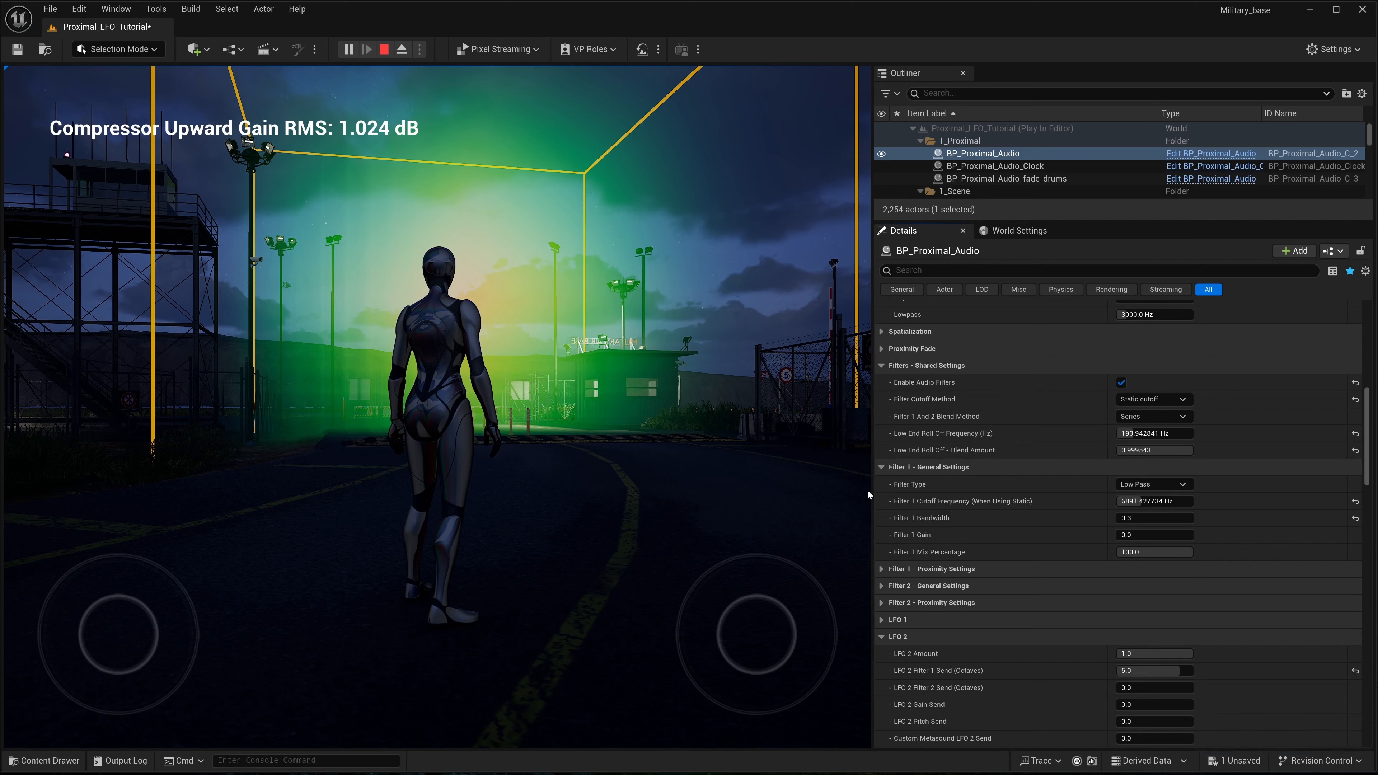
{"action": "key", "text": "k"}
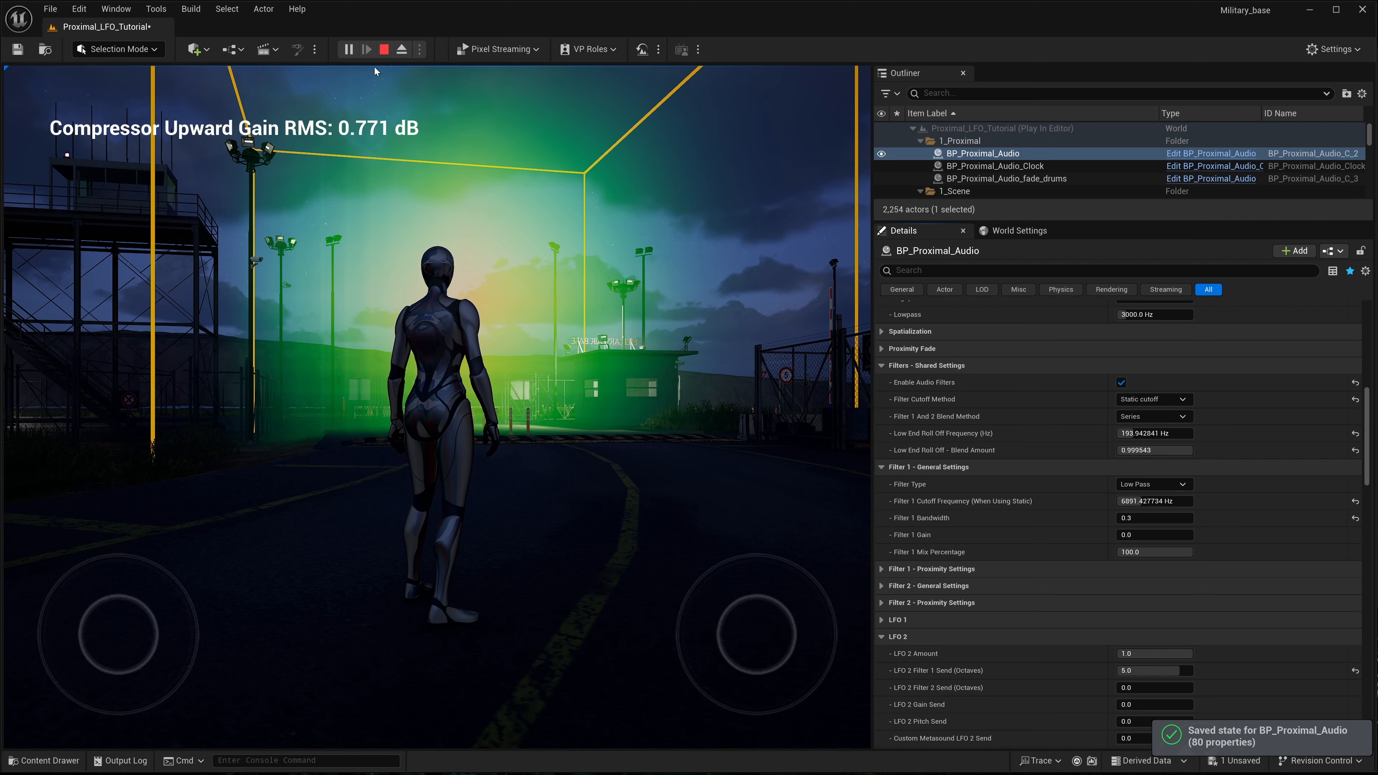
{"action": "key", "text": "Escape"}
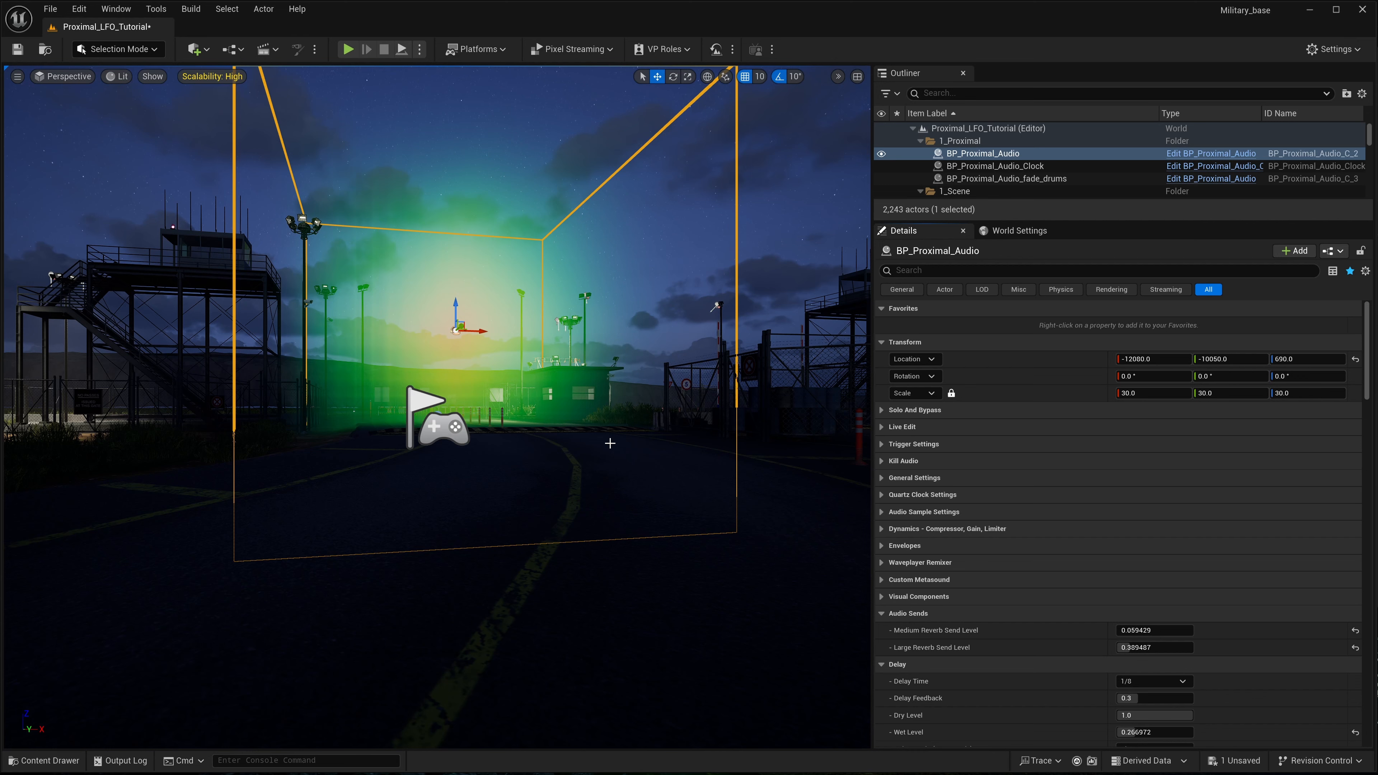
- Review the retained filter and LFO 2 settings and inspect the audio volume from above in the level
{"action": "scroll", "coordinate": [1064, 530], "scroll_direction": "down", "scroll_amount": 10}
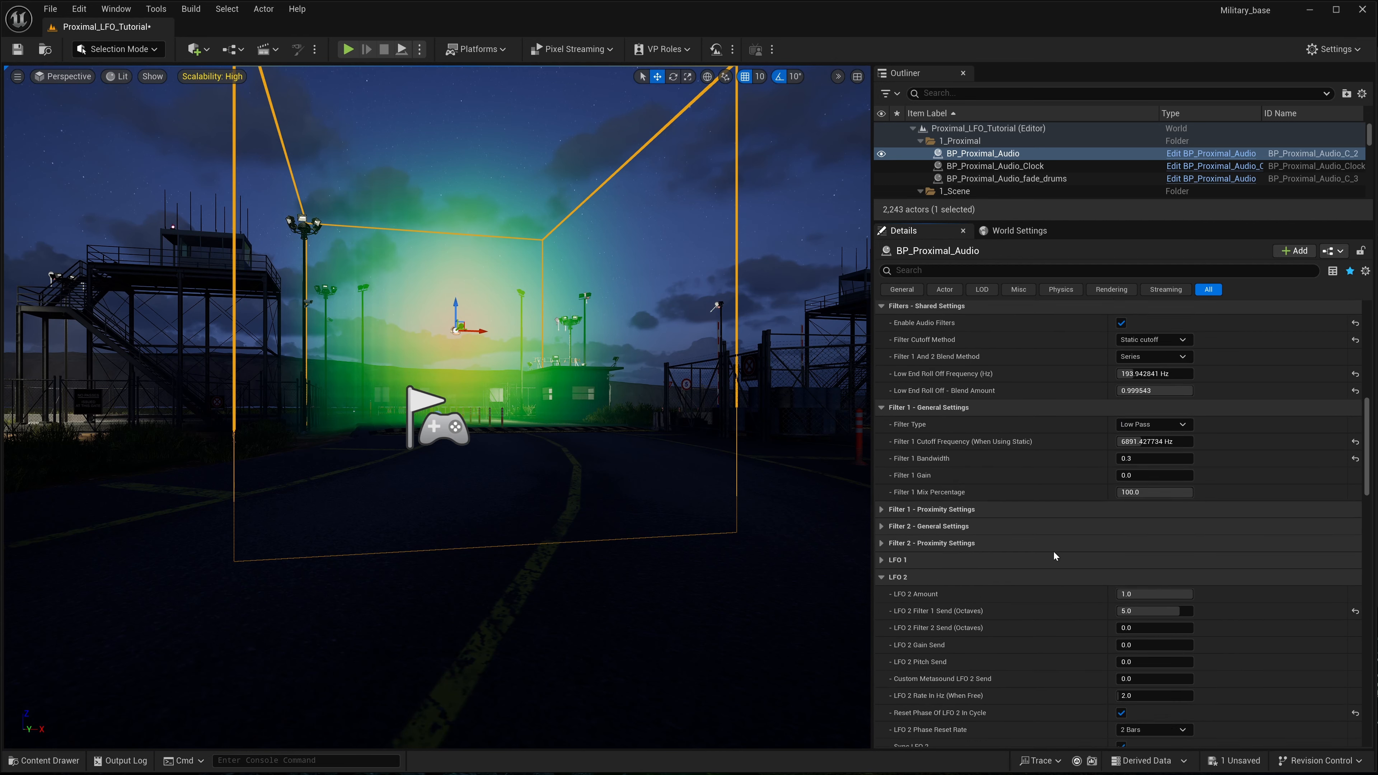
{"action": "scroll", "coordinate": [1055, 550], "scroll_direction": "down", "scroll_amount": 5}
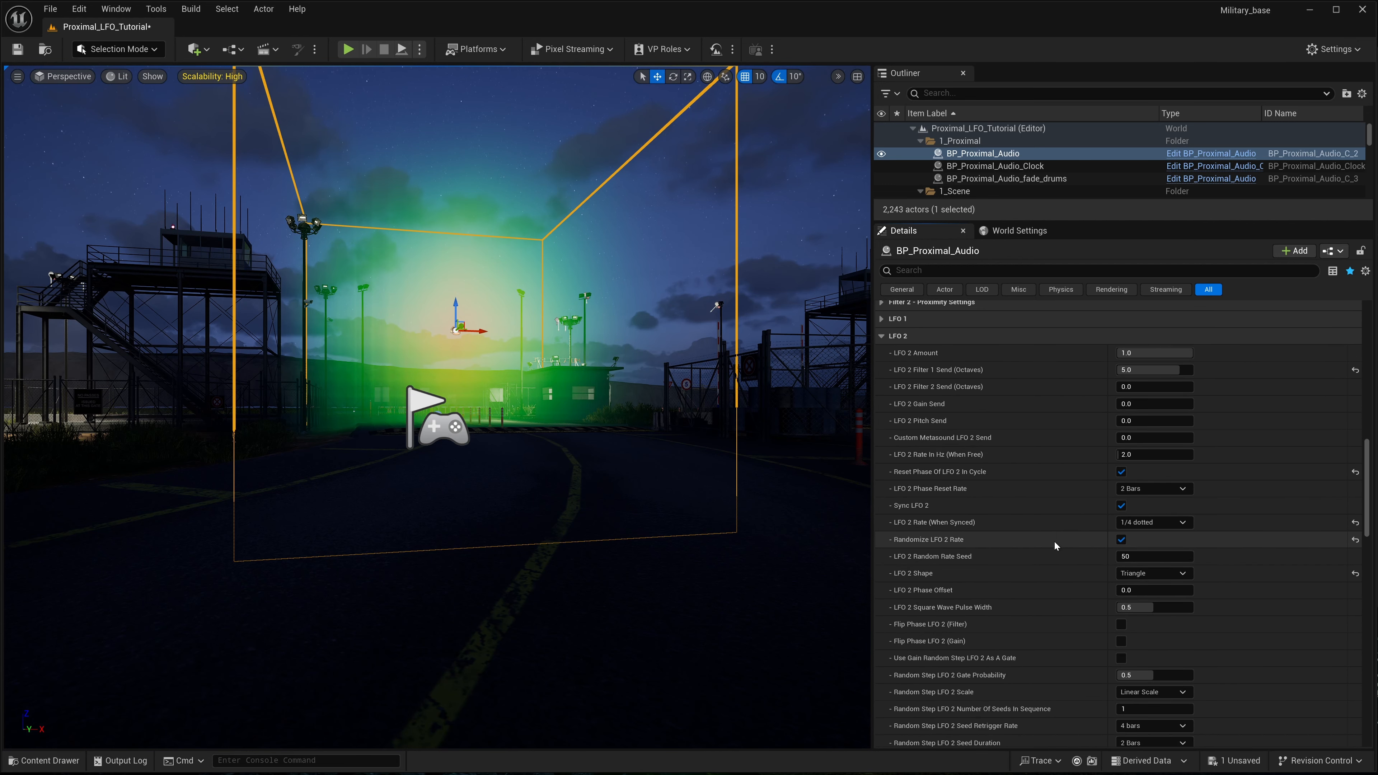
{"action": "scroll", "coordinate": [1054, 541], "scroll_direction": "down", "scroll_amount": 2}
{"action": "scroll", "coordinate": [1060, 510], "scroll_direction": "up", "scroll_amount": 2}
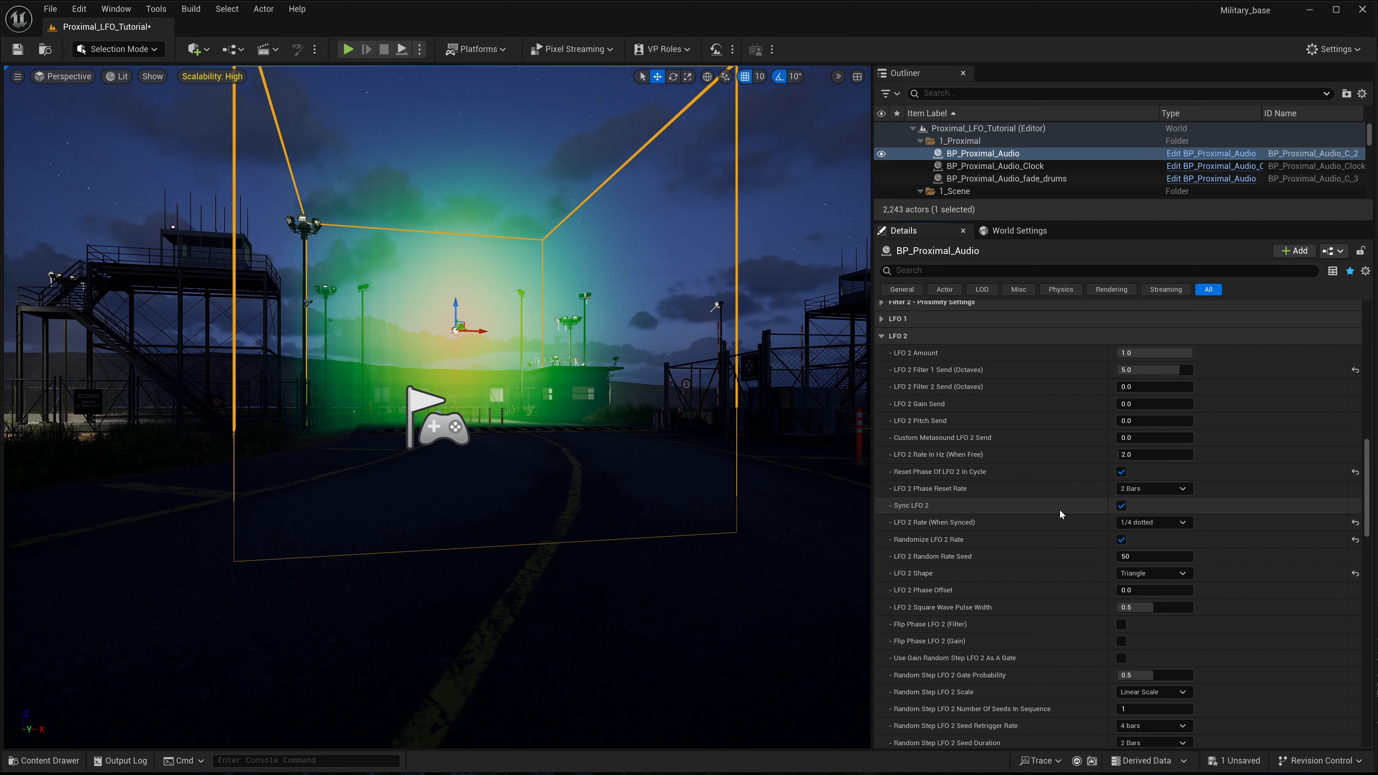
{"action": "right_click_drag", "start_coordinate": [700, 462], "coordinate": [483, 516]}
{"action": "key", "text": "s"}
{"action": "key", "text": "d"}
{"action": "key", "text": "w"}
{"action": "key", "text": "d"}
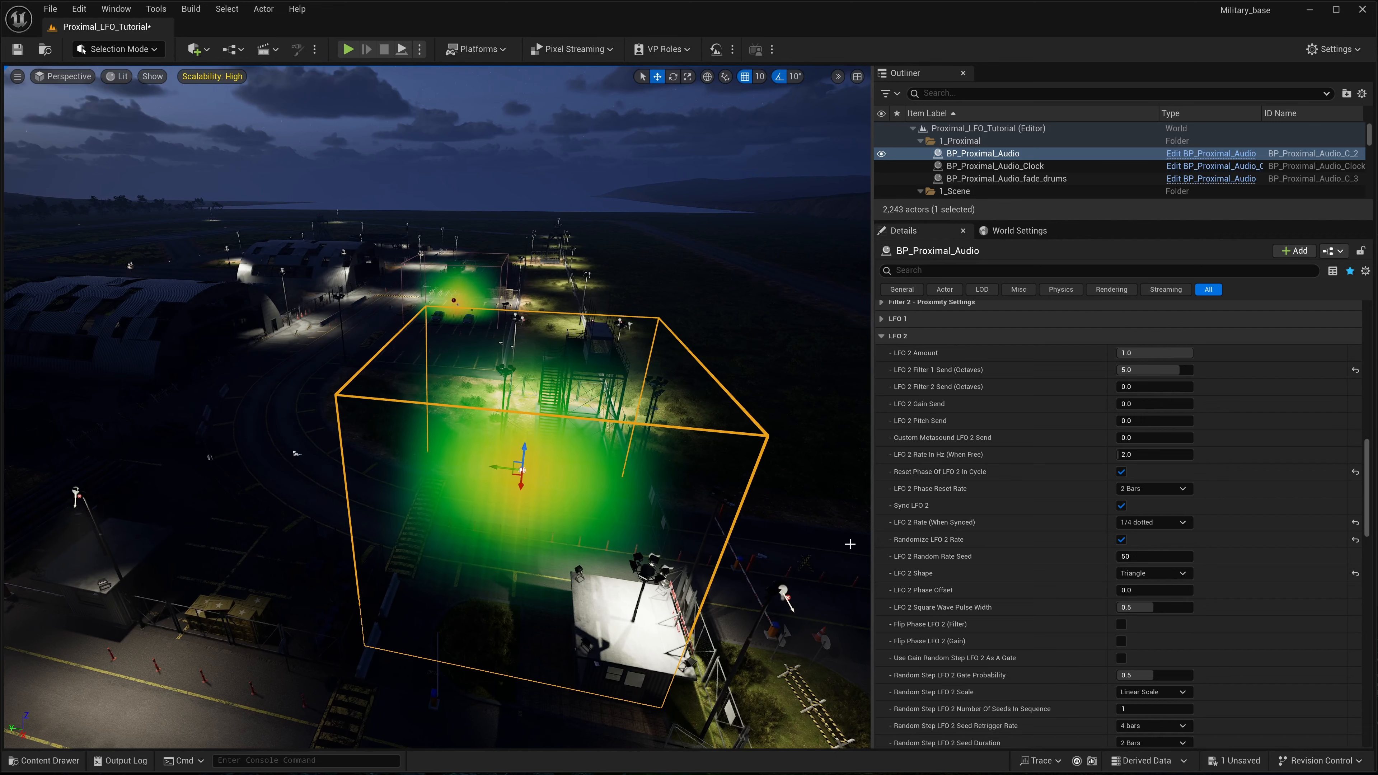
{"action": "scroll", "coordinate": [1112, 613], "scroll_direction": "up", "scroll_amount": 3}
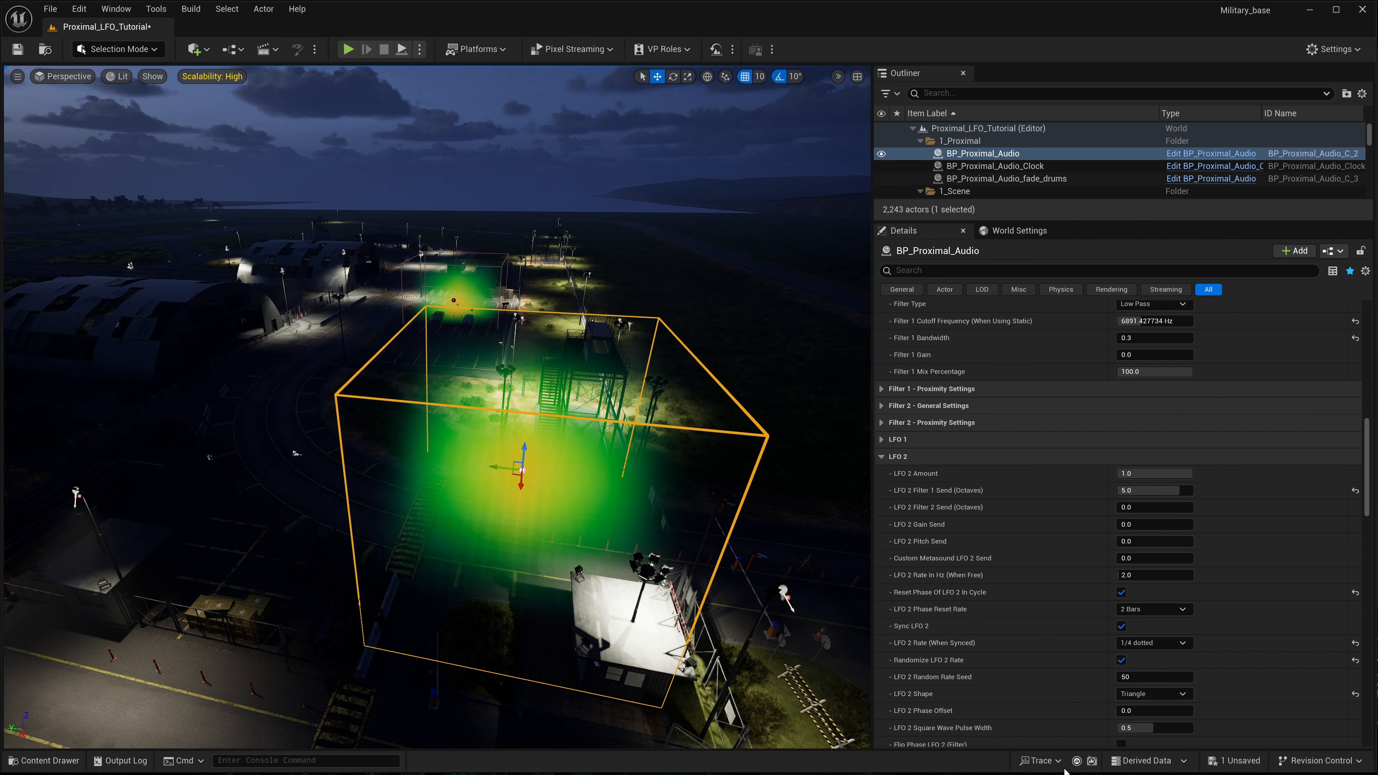